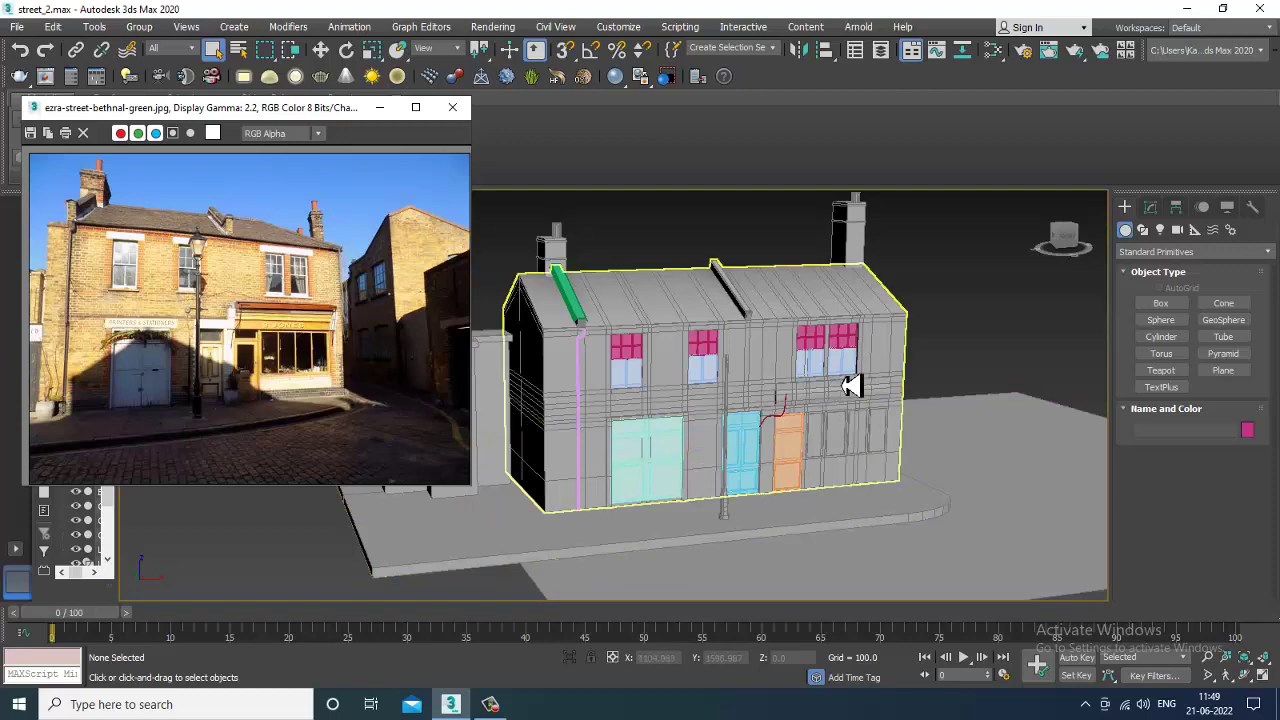
Examine the lamp post in the model and the street lantern in the reference photo up close.
{"action": "middle_click_drag", "start_coordinate": [852, 386], "coordinate": [788, 409], "text": "alt"}
{"action": "scroll", "coordinate": [786, 409], "scroll_direction": "down", "scroll_amount": 3}
{"action": "scroll", "coordinate": [782, 410], "scroll_direction": "up", "scroll_amount": 5}
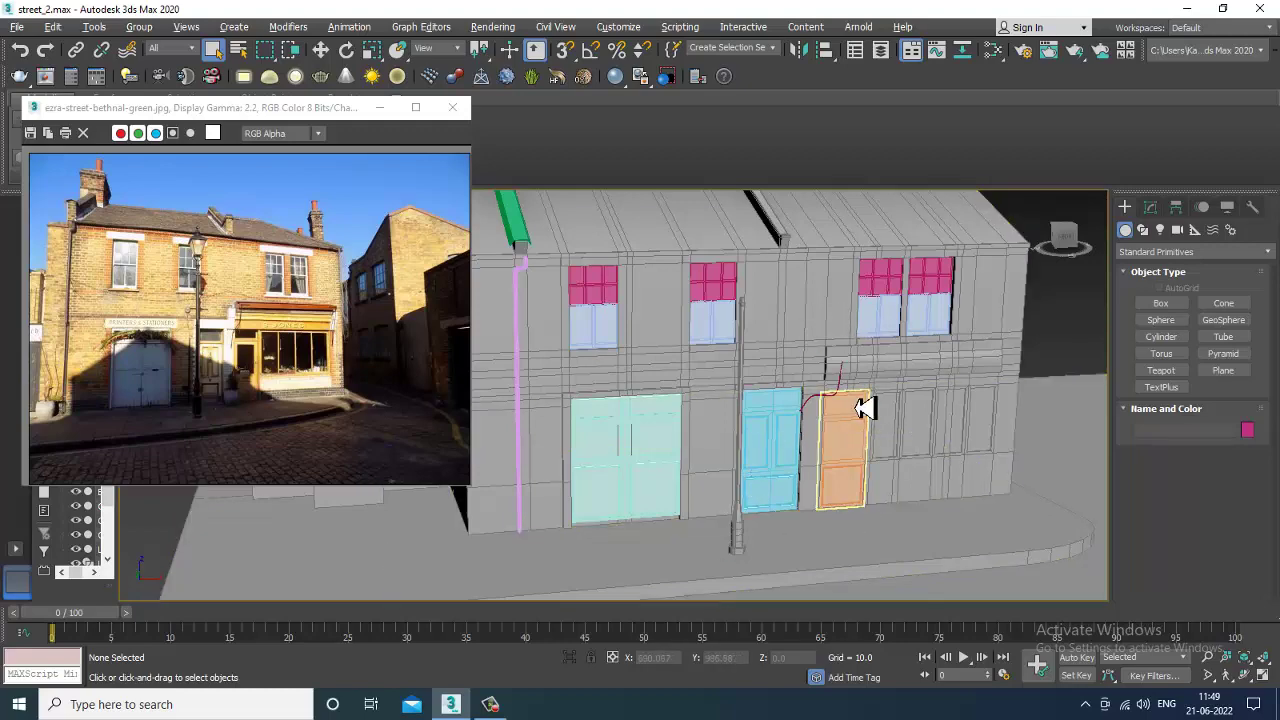
{"action": "scroll", "coordinate": [851, 437], "scroll_direction": "up", "scroll_amount": 5}
{"action": "middle_click_drag", "start_coordinate": [601, 372], "coordinate": [573, 403]}
{"action": "left_click", "coordinate": [206, 297]}
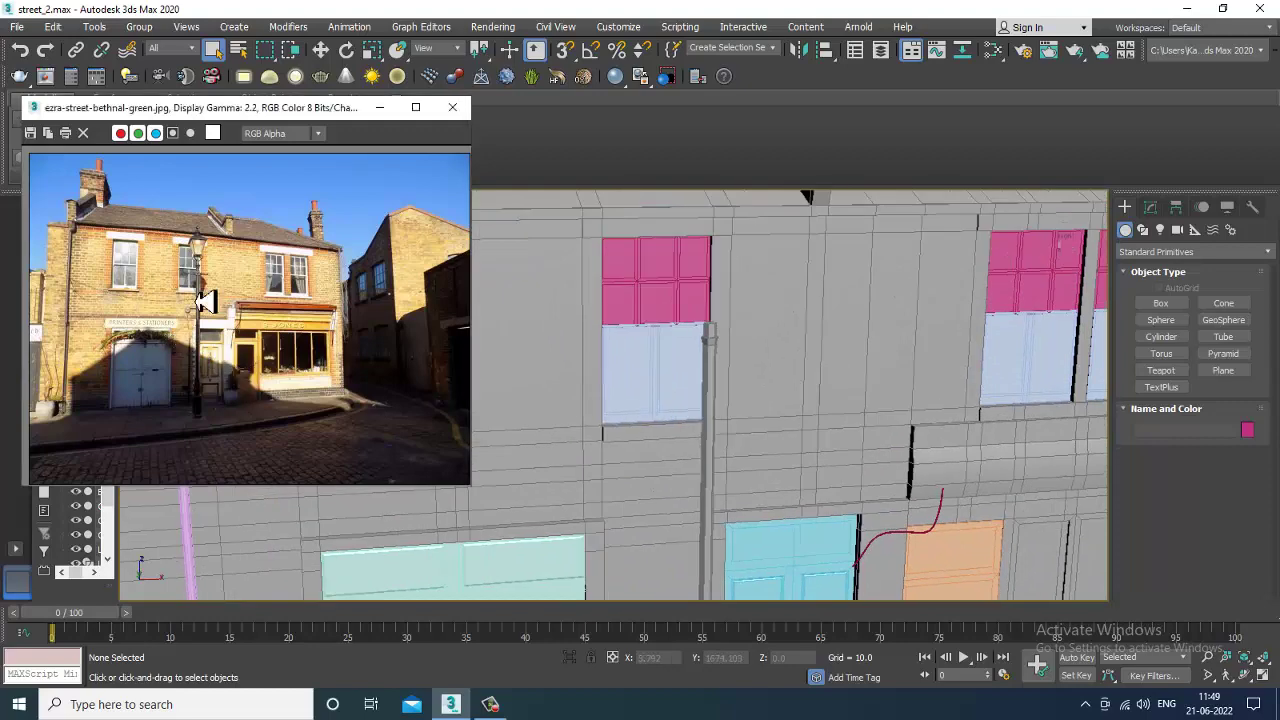
{"action": "scroll", "coordinate": [206, 297], "scroll_direction": "up", "scroll_amount": 1}
{"action": "middle_click_drag", "start_coordinate": [222, 255], "coordinate": [227, 293]}
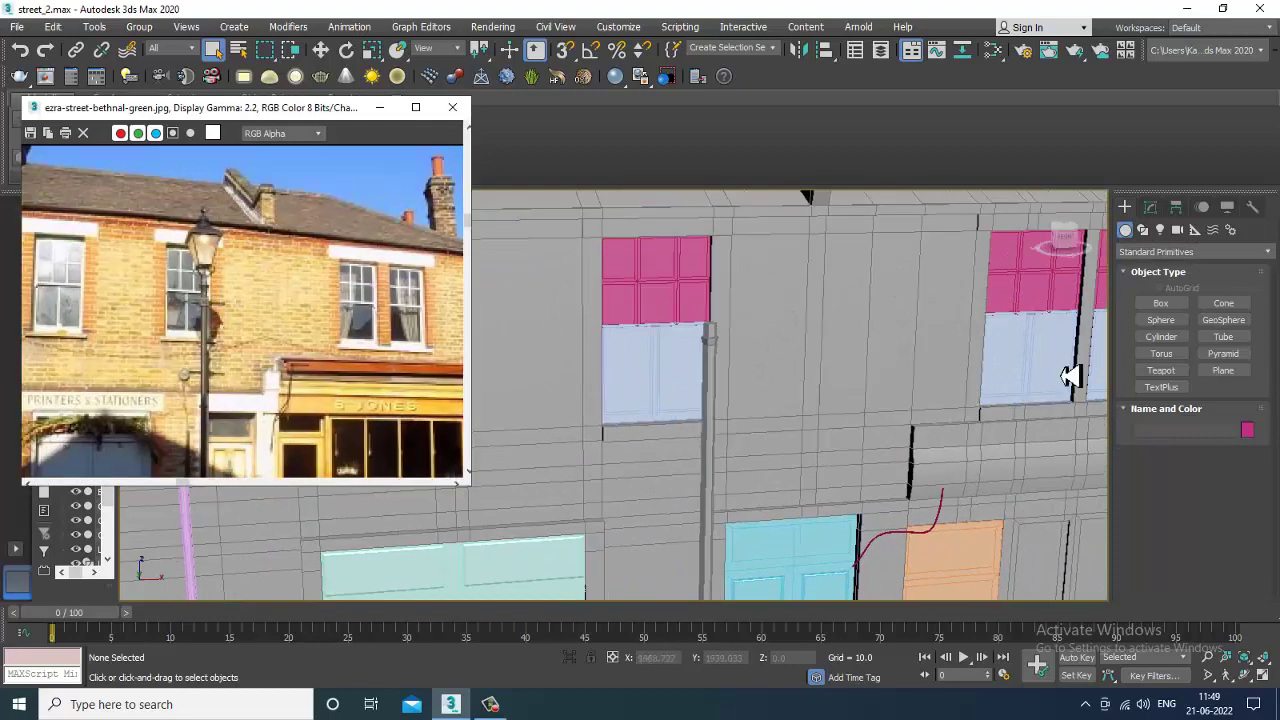
Create a box around the lamp post in the wireframe top view, about 33 long, 31 wide and 24 high.
{"action": "left_click", "coordinate": [1161, 304]}
{"action": "key", "text": "alt+w"}
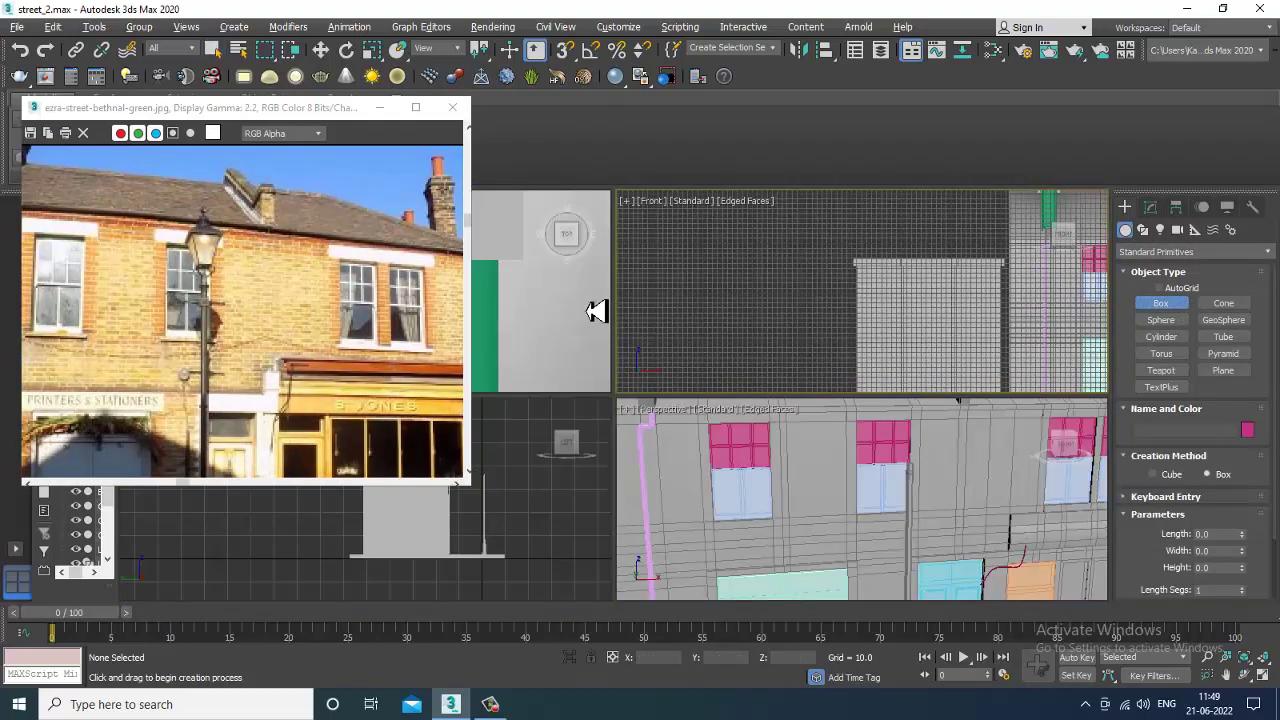
{"action": "middle_click", "coordinate": [588, 309]}
{"action": "key", "text": "alt+w"}
{"action": "scroll", "coordinate": [757, 297], "scroll_direction": "down", "scroll_amount": 8}
{"action": "scroll", "coordinate": [723, 383], "scroll_direction": "up", "scroll_amount": 3}
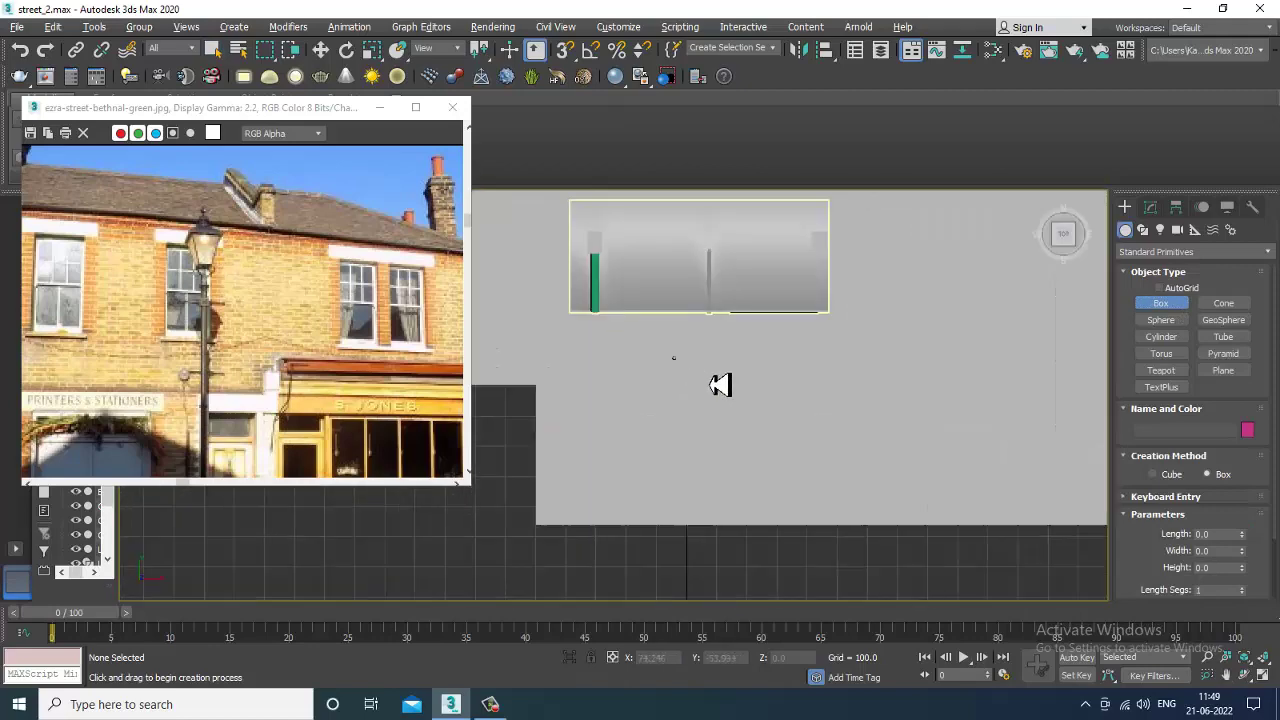
{"action": "key", "text": "F3"}
{"action": "scroll", "coordinate": [700, 406], "scroll_direction": "up", "scroll_amount": 6}
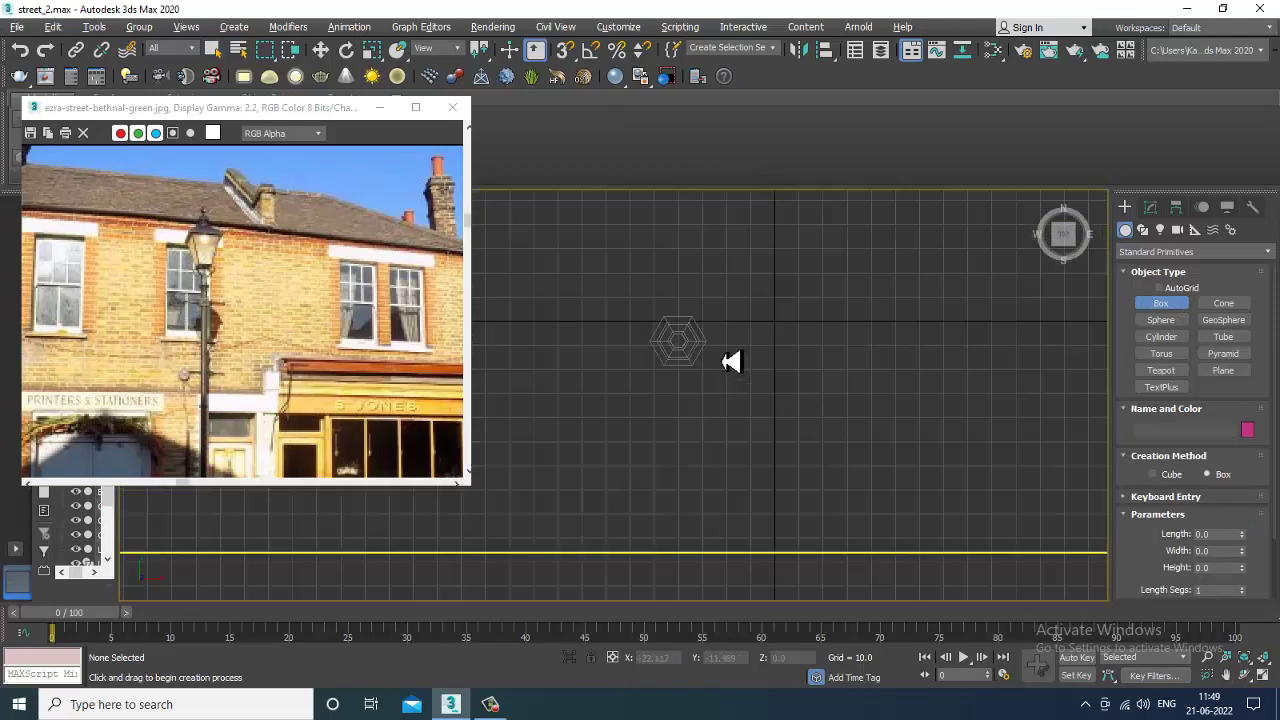
{"action": "left_click_drag", "start_coordinate": [645, 310], "coordinate": [724, 391]}
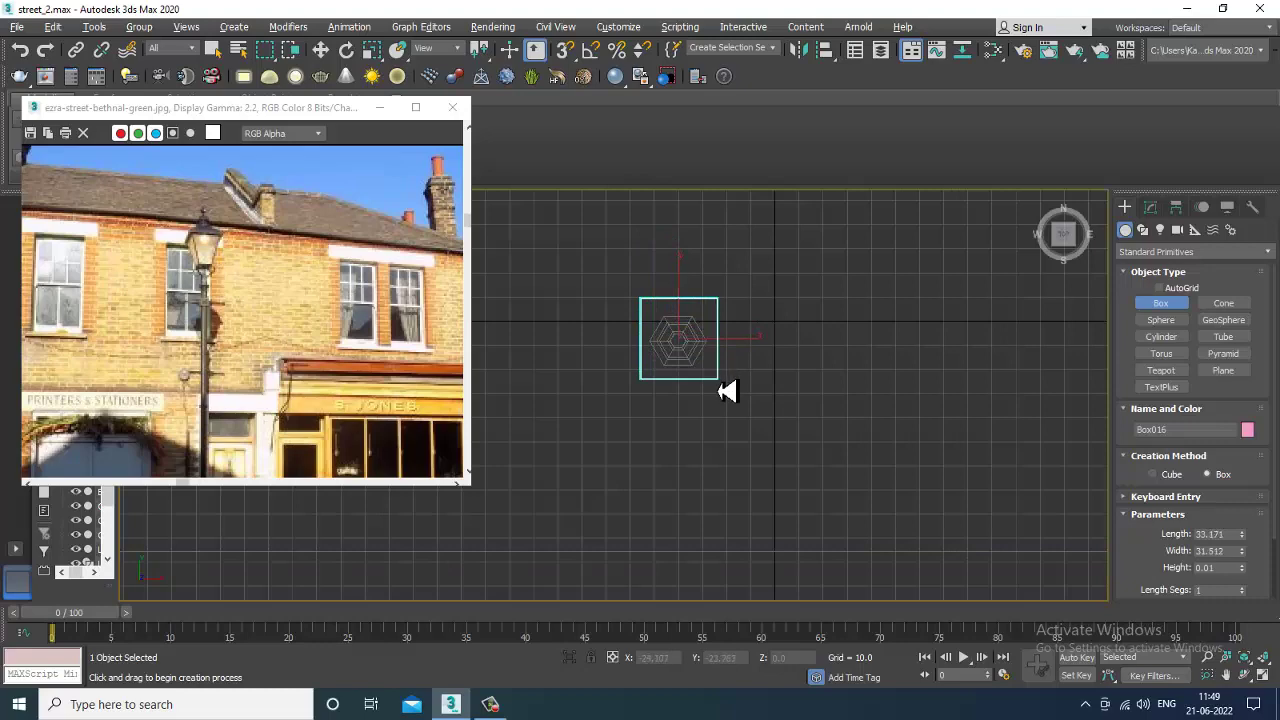
{"action": "left_click", "coordinate": [720, 333]}
Raise the box vertically to just above the lamp post's upper end, at about Z 376.
{"action": "key", "text": "w"}
{"action": "key", "text": "alt+w"}
{"action": "middle_click_drag", "start_coordinate": [987, 320], "coordinate": [918, 320]}
{"action": "key", "text": "alt+w"}
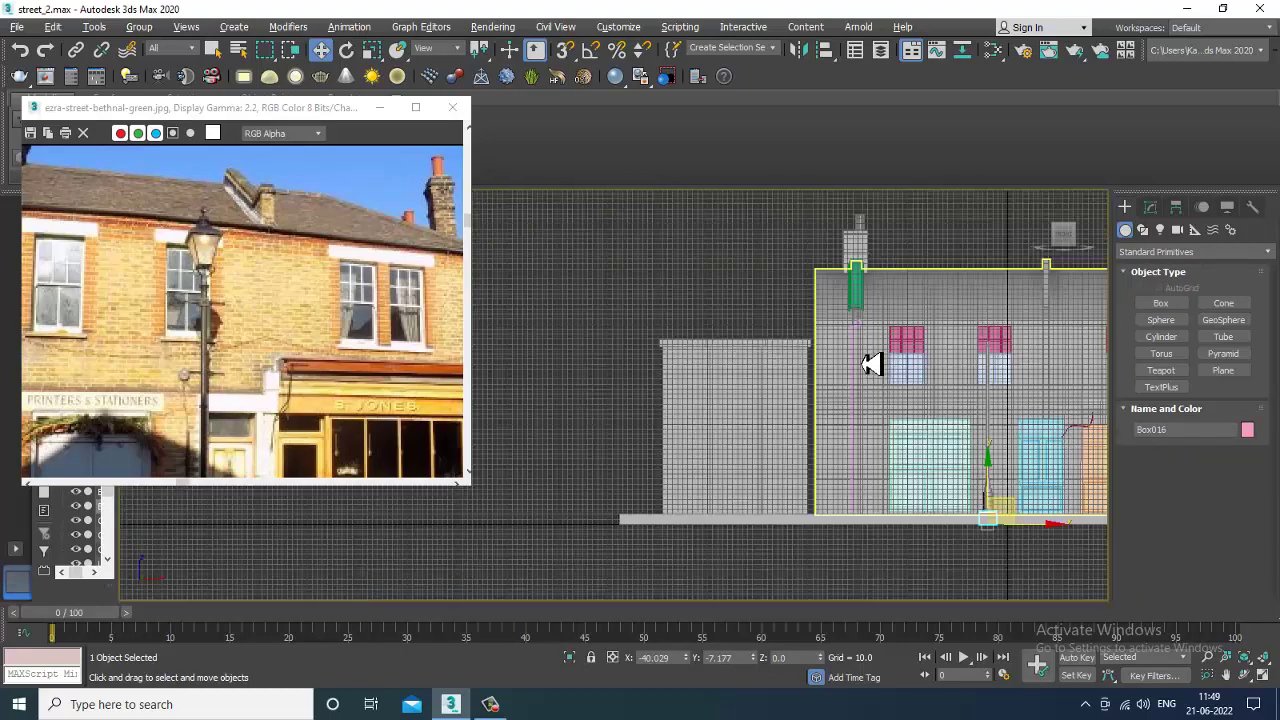
{"action": "scroll", "coordinate": [871, 363], "scroll_direction": "down", "scroll_amount": 5}
{"action": "left_click_drag", "start_coordinate": [921, 455], "coordinate": [927, 323]}
{"action": "key", "text": "alt+w"}
{"action": "middle_click_drag", "start_coordinate": [910, 491], "coordinate": [888, 480]}
{"action": "key", "text": "alt+w"}
{"action": "key", "text": "z"}
{"action": "scroll", "coordinate": [850, 450], "scroll_direction": "down", "scroll_amount": 7}
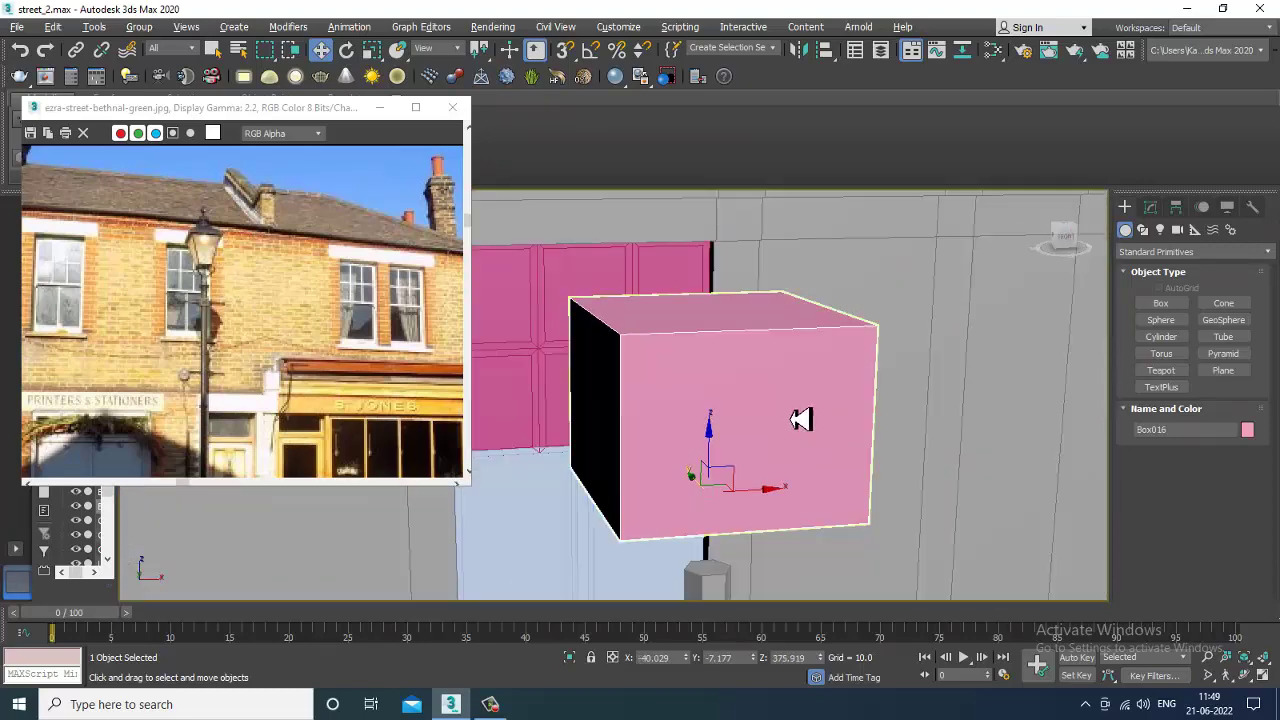
Increase the box's height to about 45.5 and lower it onto the lamp post's upper end, at about Z 363.
{"action": "middle_click_drag", "start_coordinate": [791, 466], "coordinate": [960, 320], "text": "alt"}
{"action": "left_click", "coordinate": [1150, 207]}
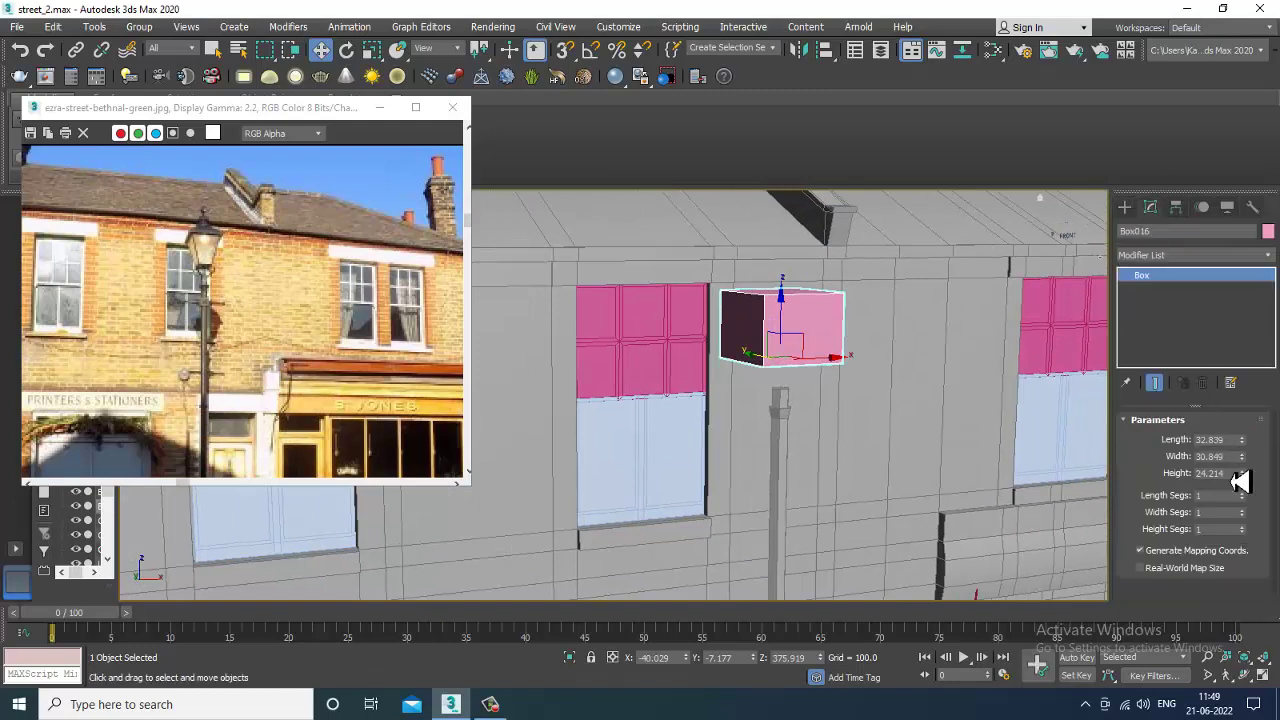
{"action": "left_click_drag", "start_coordinate": [1245, 476], "coordinate": [1250, 412]}
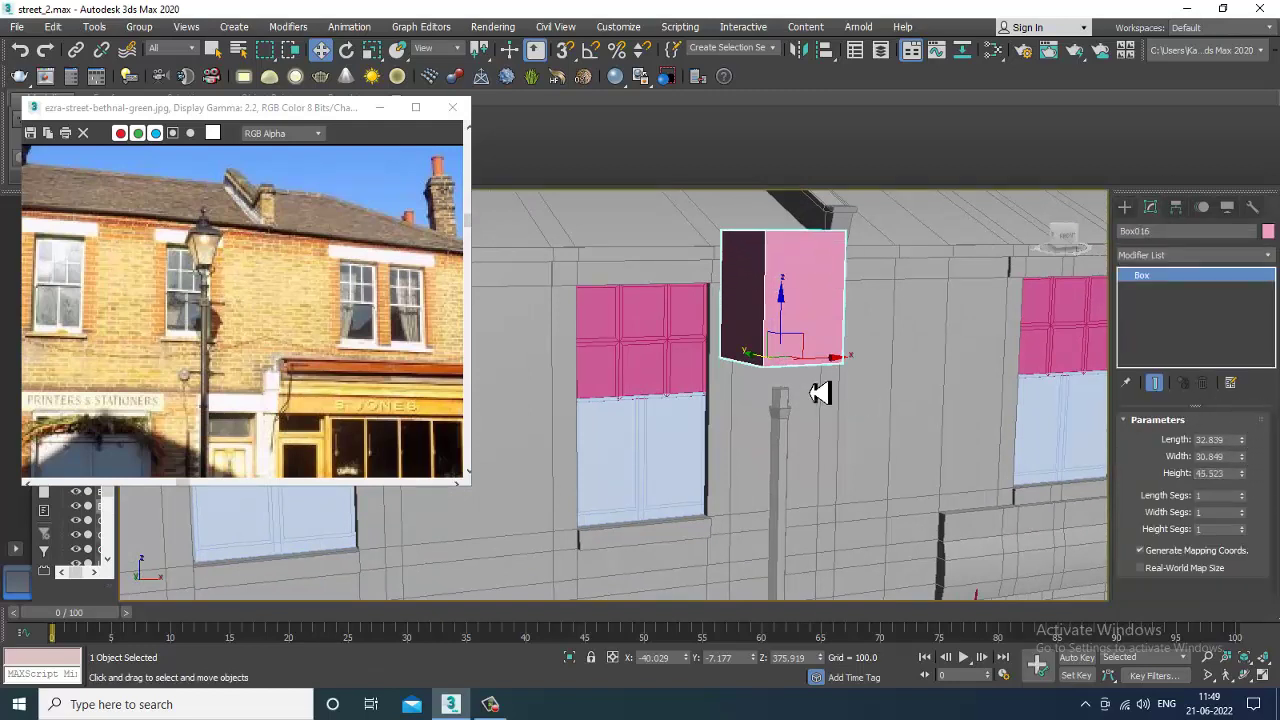
{"action": "left_click_drag", "start_coordinate": [790, 323], "coordinate": [802, 360]}
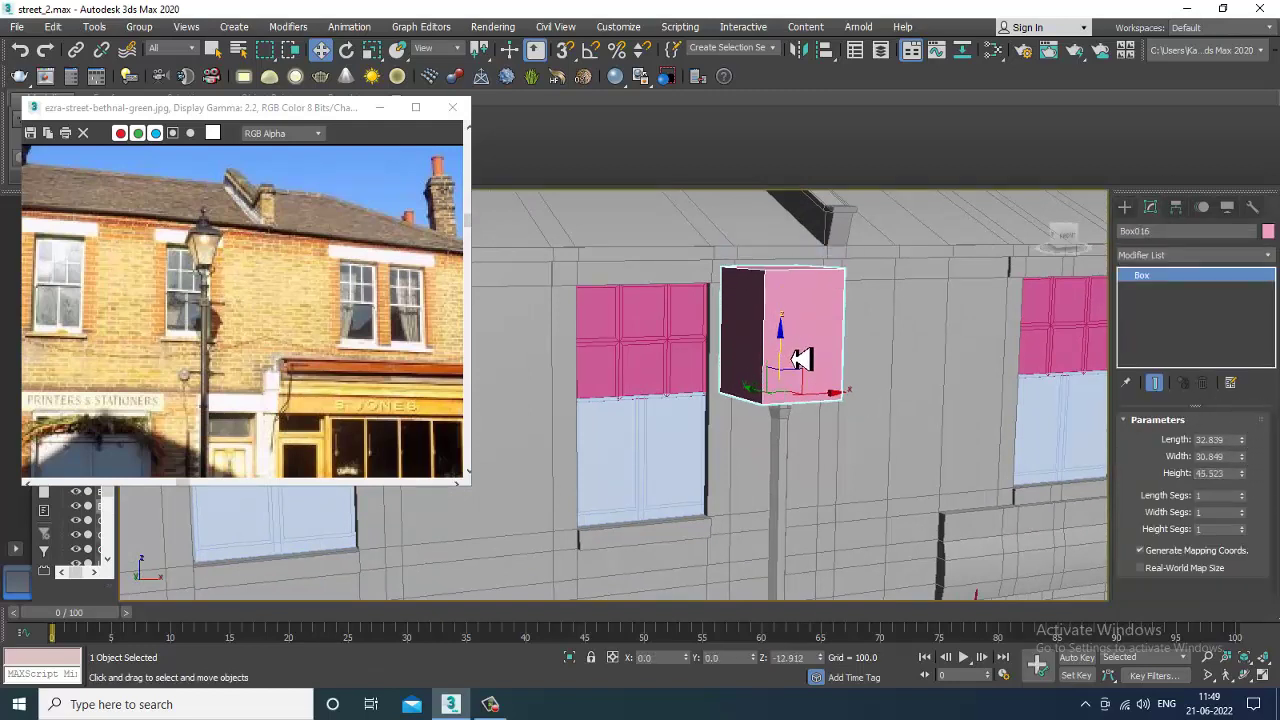
Convert the lantern box to an editable poly in the front view.
{"action": "key", "text": "alt+w"}
{"action": "middle_click_drag", "start_coordinate": [941, 260], "coordinate": [816, 249]}
{"action": "key", "text": "alt+w"}
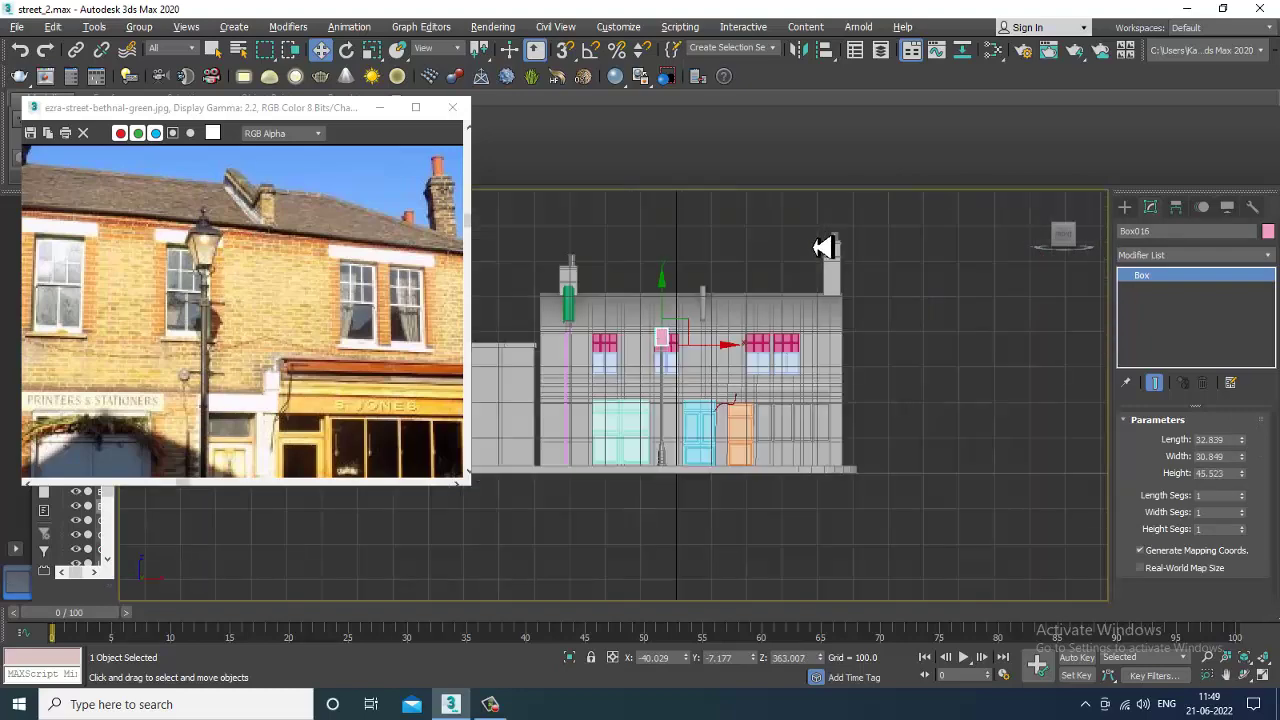
{"action": "key", "text": "z"}
{"action": "middle_click_drag", "start_coordinate": [632, 349], "coordinate": [864, 316]}
{"action": "scroll", "coordinate": [863, 304], "scroll_direction": "down", "scroll_amount": 4}
{"action": "right_click", "coordinate": [863, 288]}
{"action": "mouse_move", "coordinate": [990, 440]}
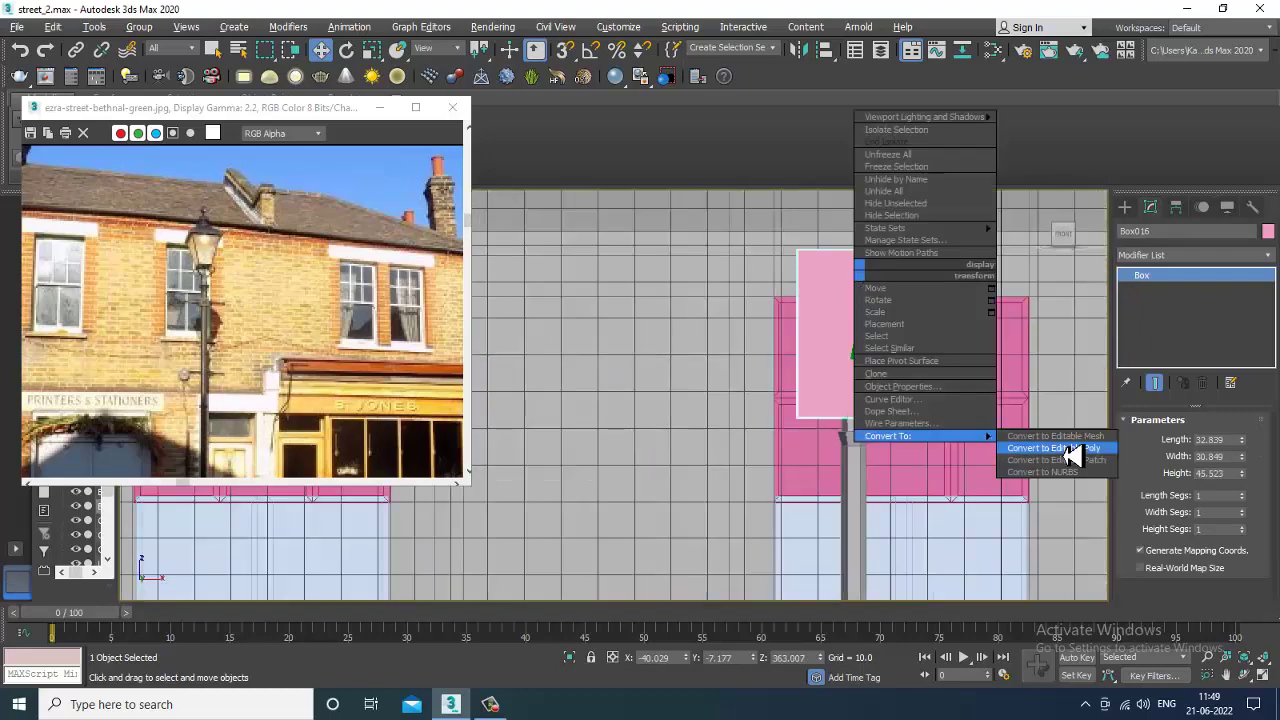
{"action": "left_click", "coordinate": [1045, 449]}
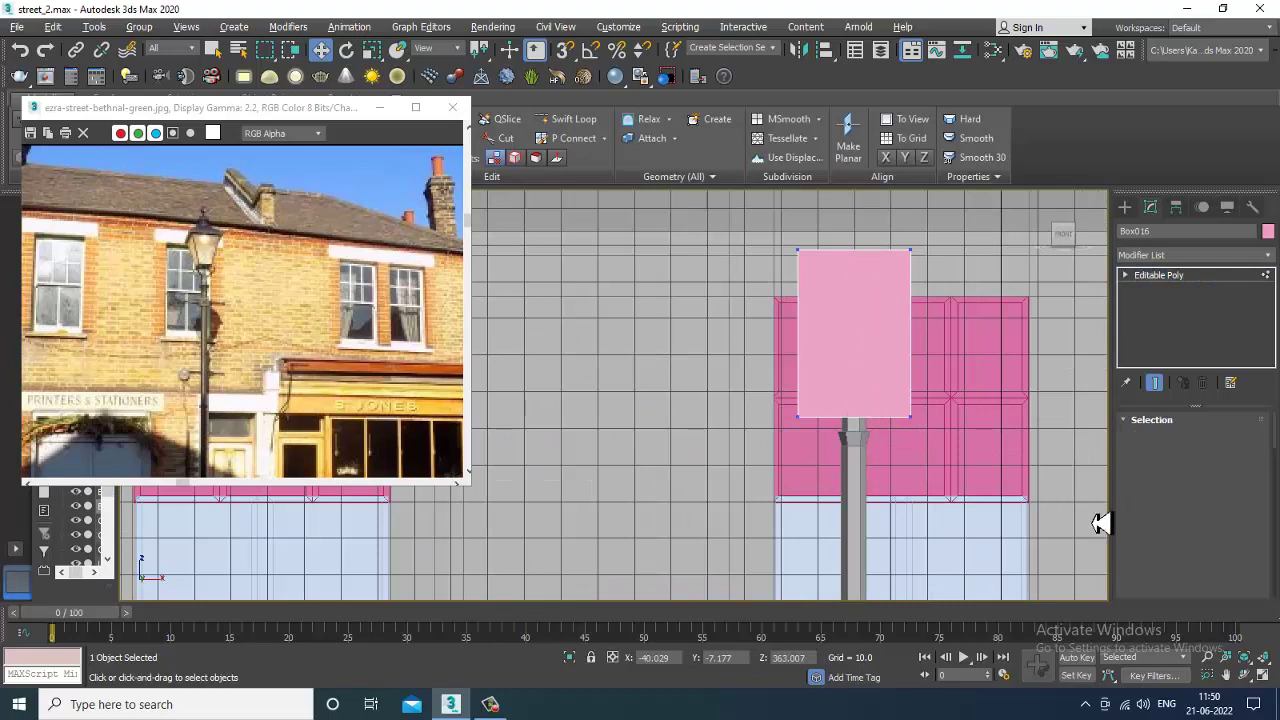
Scale the box's four bottom vertices inward to about half the width so the lantern tapers toward the post.
{"action": "key", "text": "1"}
{"action": "left_click_drag", "start_coordinate": [1100, 523], "coordinate": [750, 405]}
{"action": "key", "text": "r"}
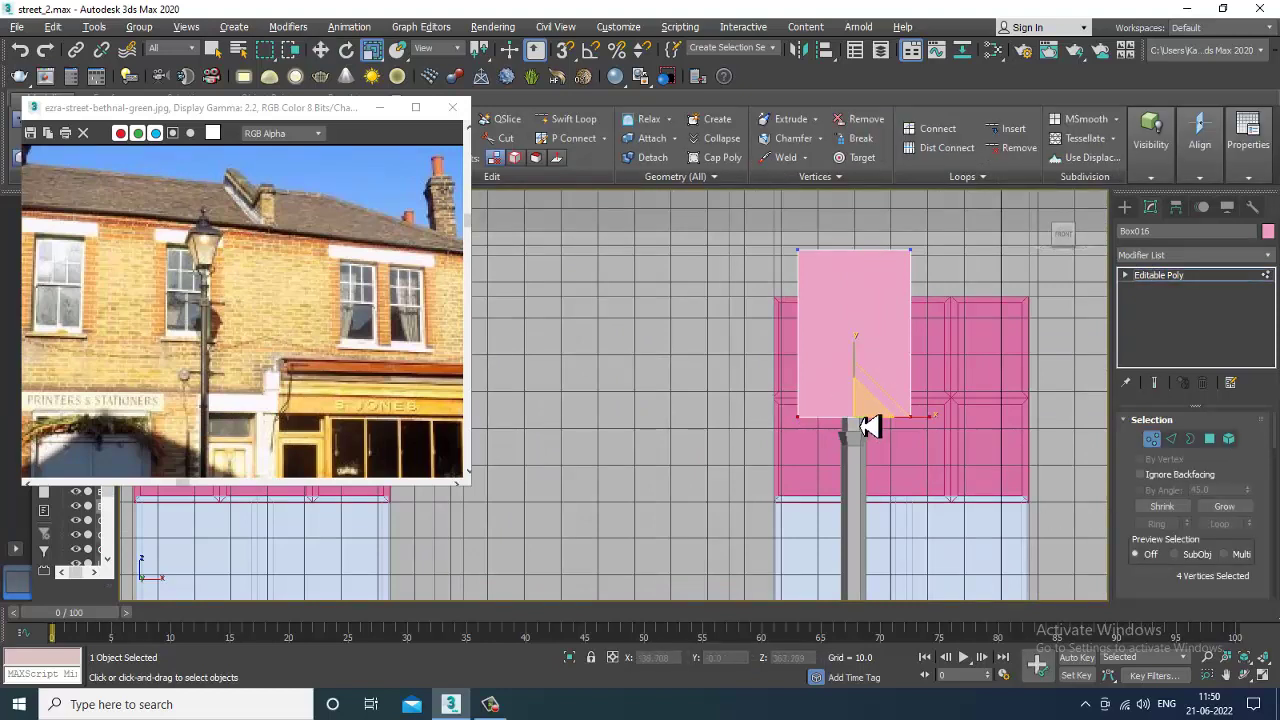
{"action": "left_click_drag", "start_coordinate": [870, 426], "coordinate": [918, 515]}
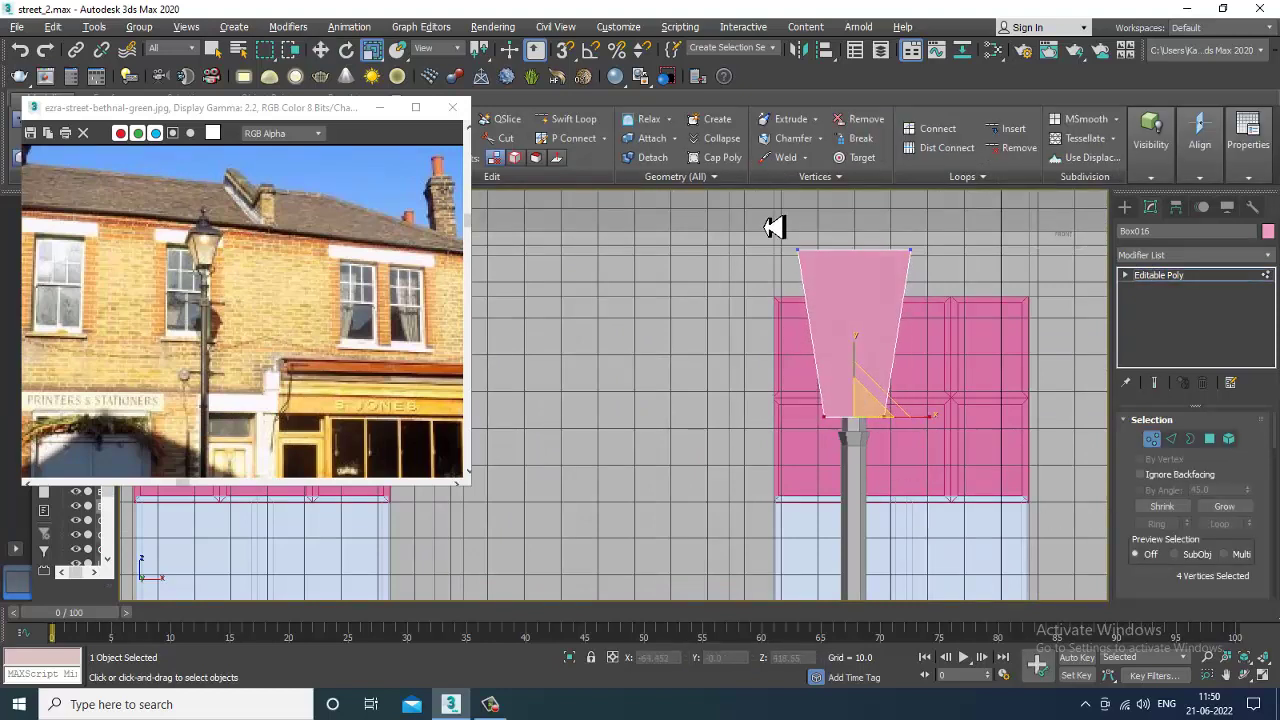
Lower the lantern's four top vertices to about Z 397.5 and scale them slightly outward.
{"action": "left_click_drag", "start_coordinate": [1018, 322], "coordinate": [1012, 318]}
{"action": "key", "text": "w"}
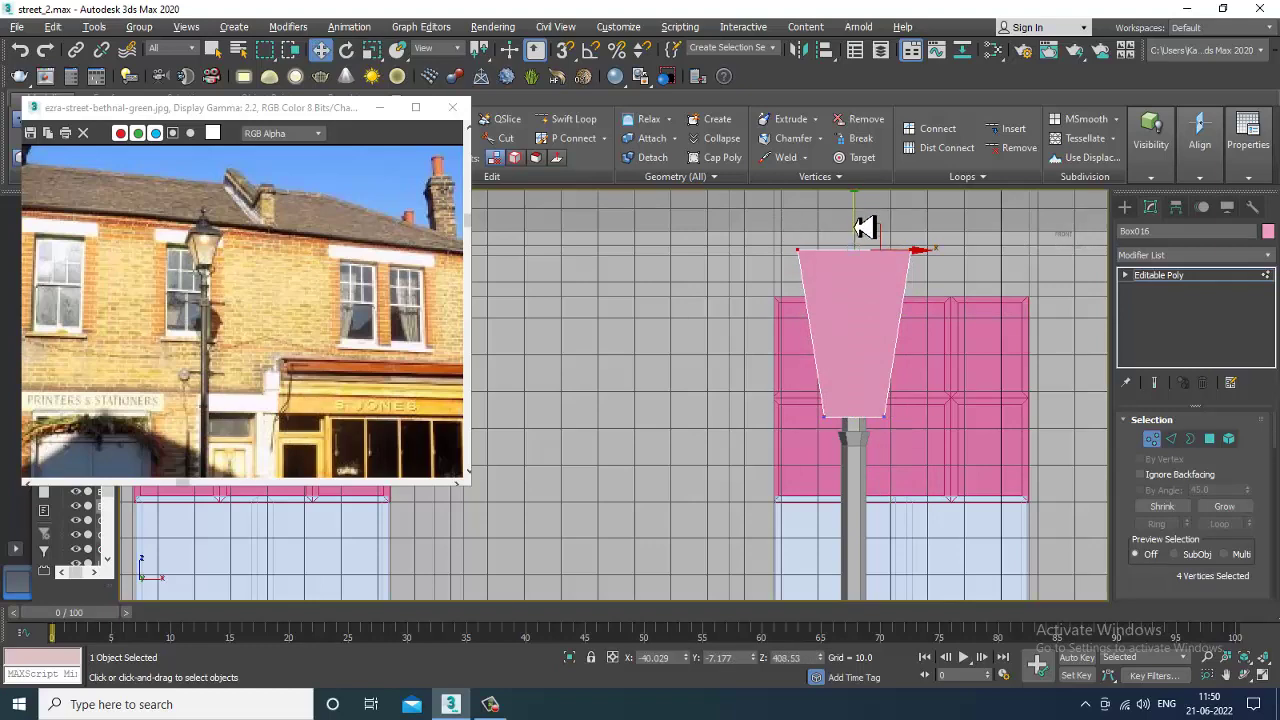
{"action": "left_click_drag", "start_coordinate": [865, 228], "coordinate": [874, 289]}
{"action": "key", "text": "r"}
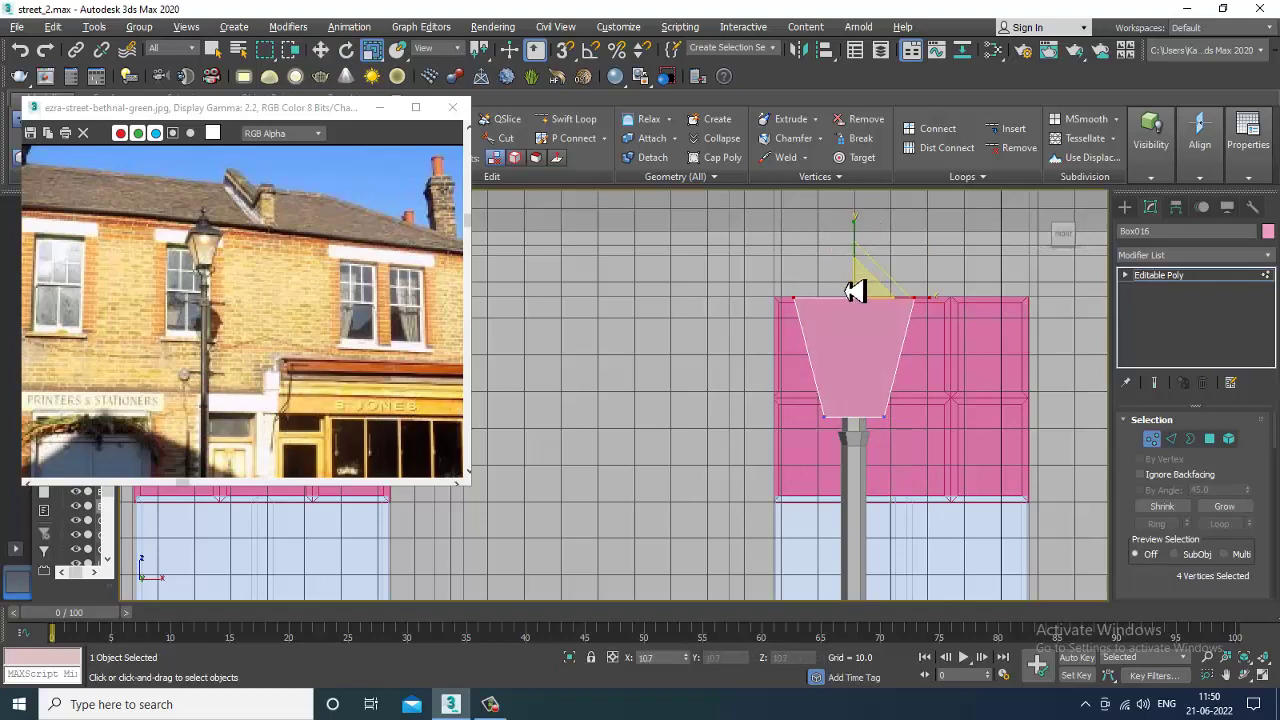
{"action": "key", "text": "alt+w"}
{"action": "key", "text": "alt+w"}
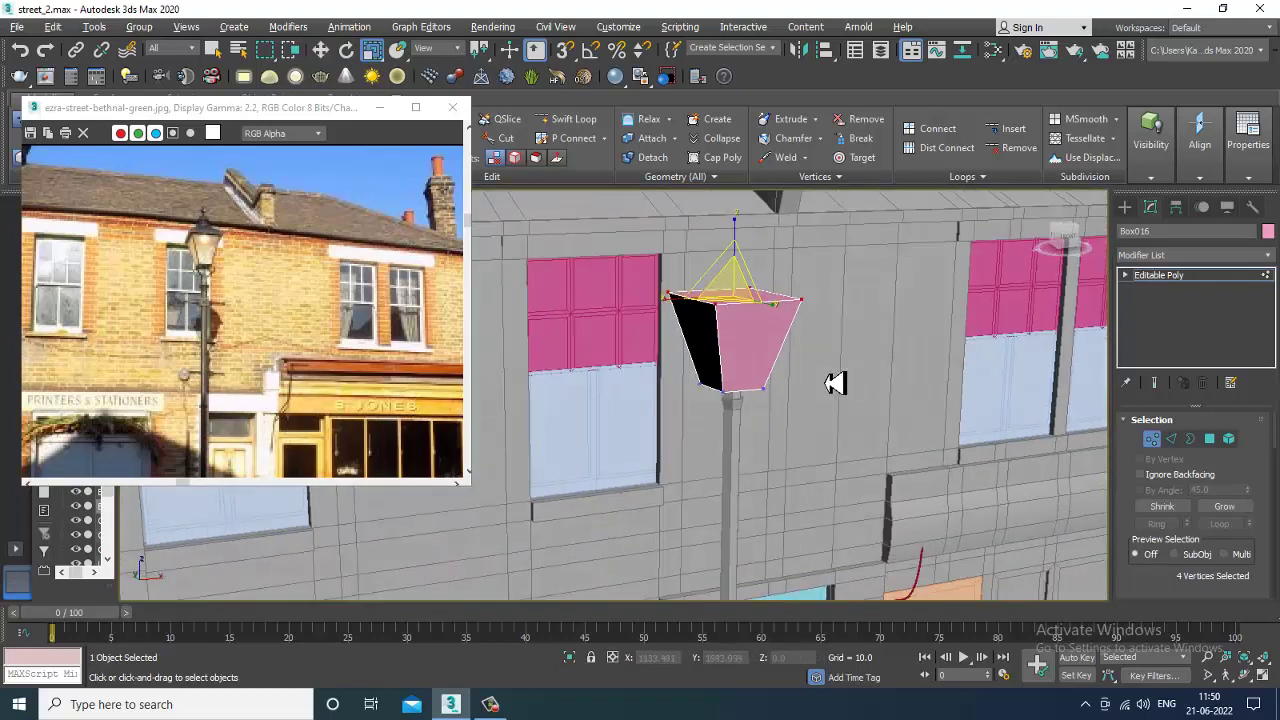
{"action": "middle_click_drag", "start_coordinate": [826, 383], "coordinate": [815, 390], "text": "alt"}
{"action": "key", "text": "w"}
{"action": "left_click_drag", "start_coordinate": [738, 275], "coordinate": [738, 281]}
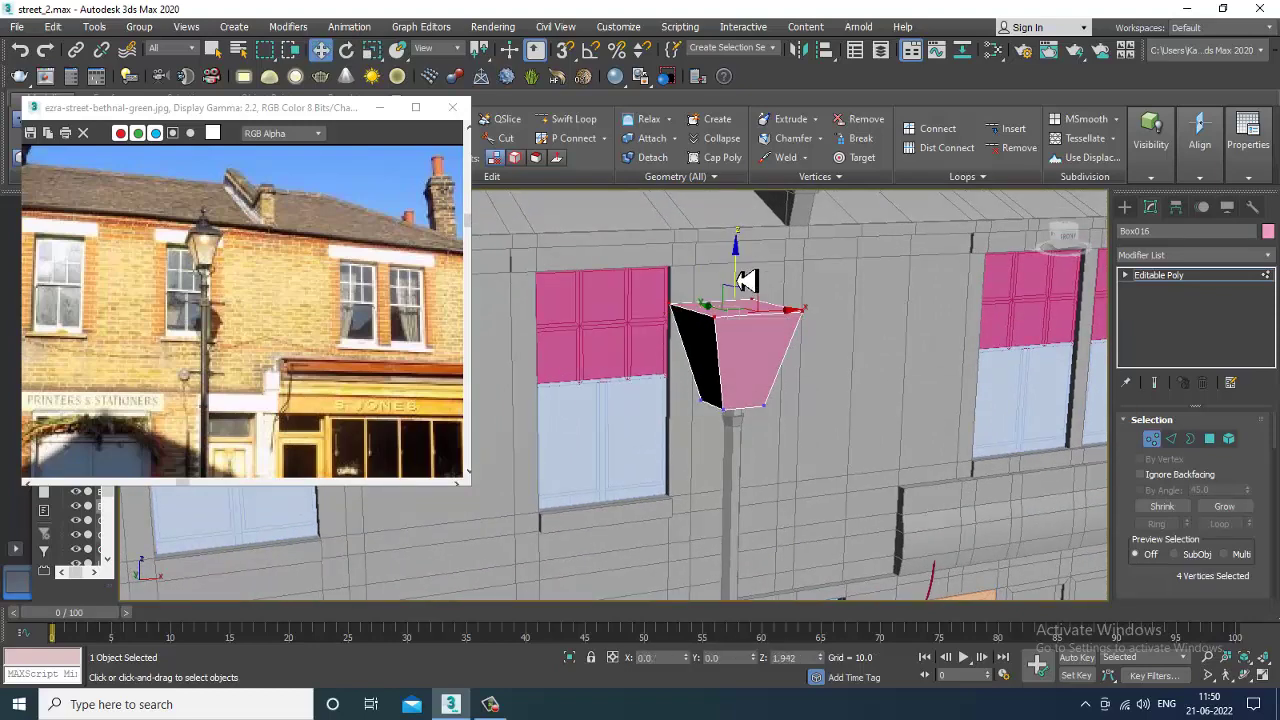
Extrude the lantern's top polygon upward by about 3.42.
{"action": "scroll", "coordinate": [747, 281], "scroll_direction": "up", "scroll_amount": 4}
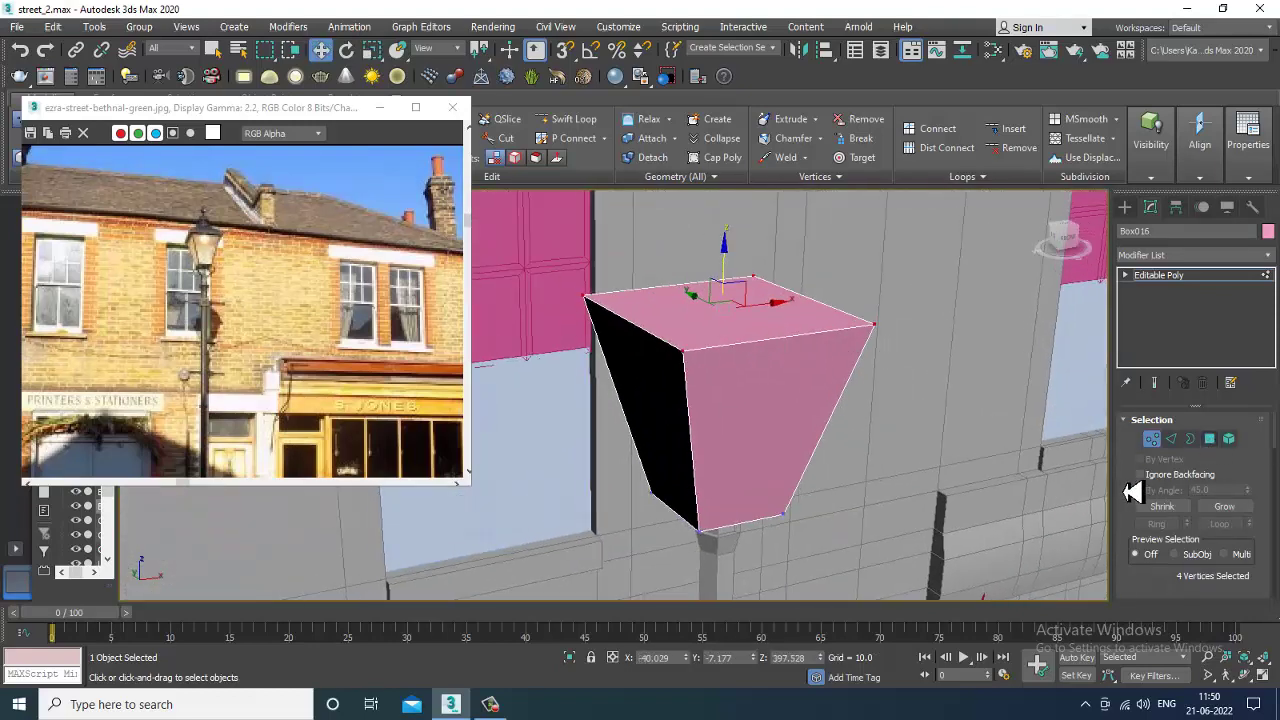
{"action": "key", "text": "4"}
{"action": "left_click", "coordinate": [763, 330]}
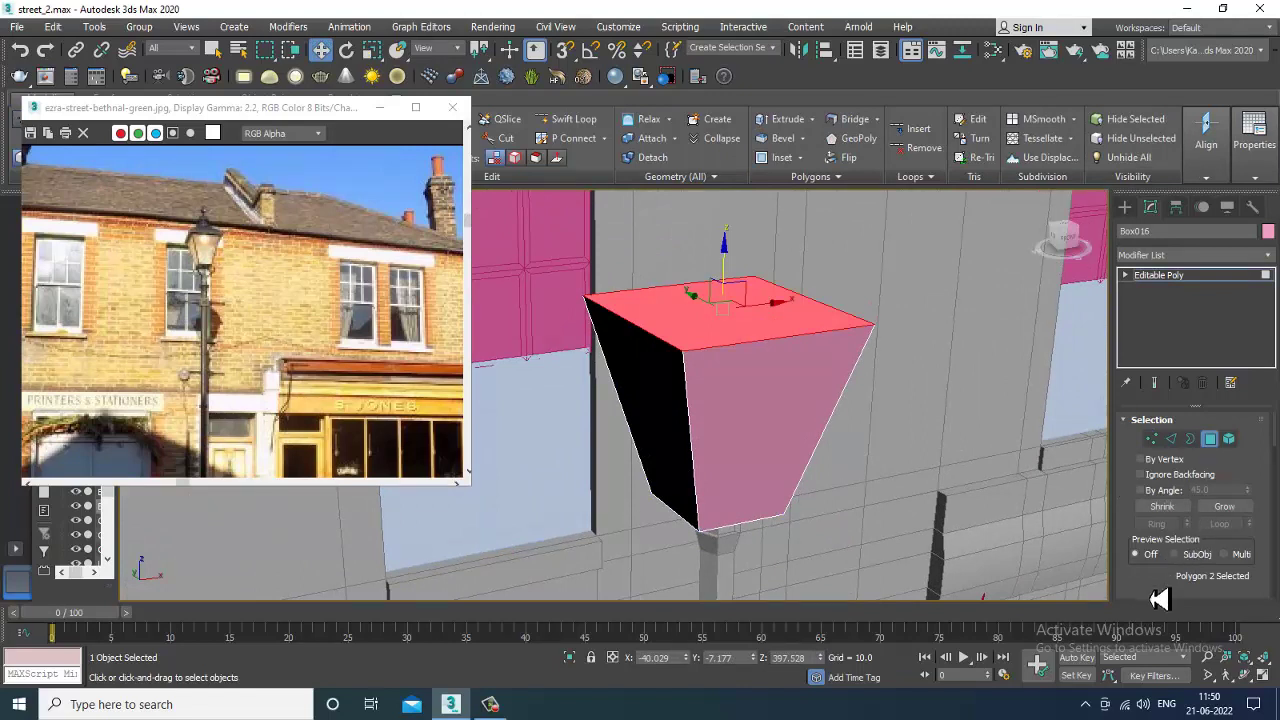
{"action": "scroll", "coordinate": [1229, 580], "scroll_direction": "down", "scroll_amount": 5}
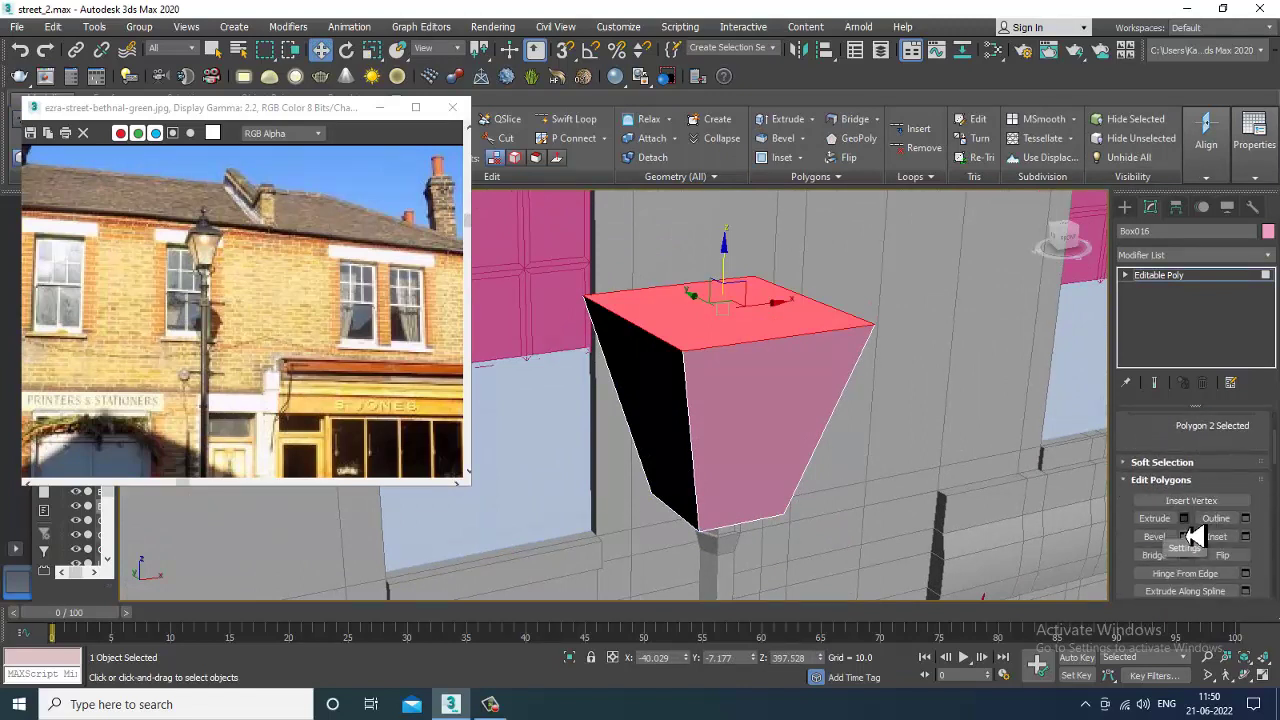
{"action": "left_click", "coordinate": [1184, 518]}
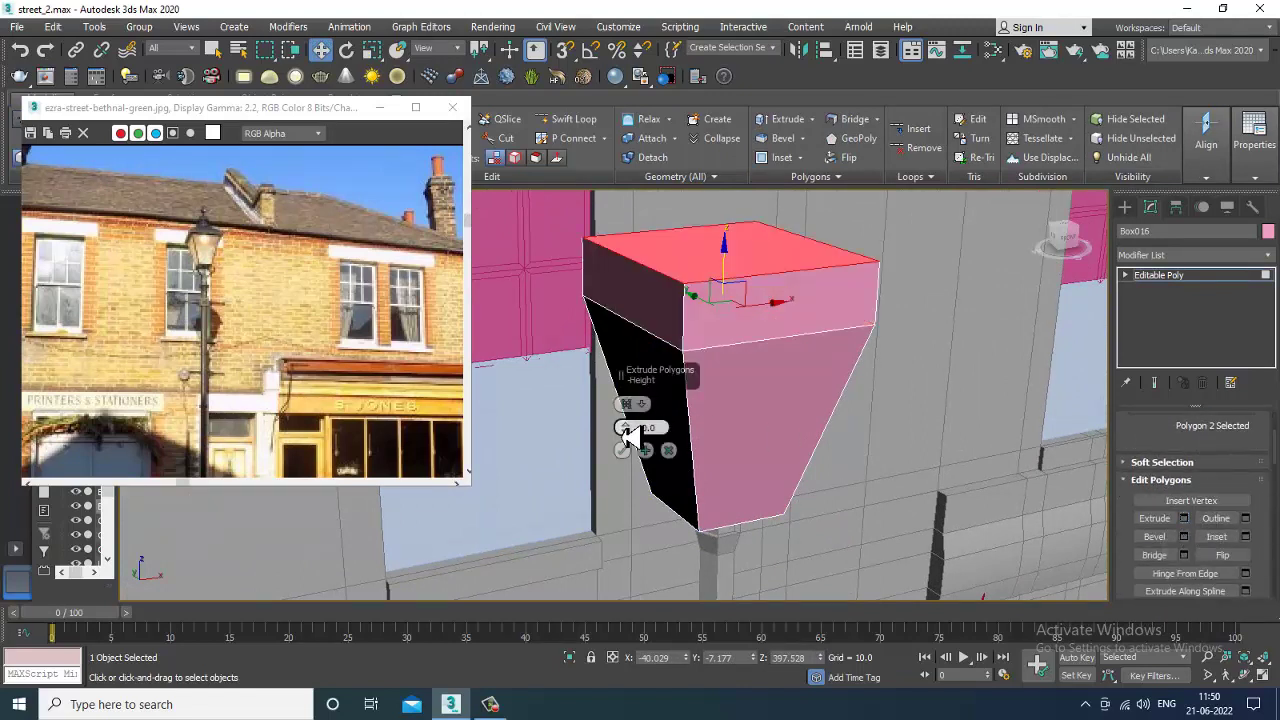
{"action": "left_click_drag", "start_coordinate": [624, 428], "coordinate": [656, 481]}
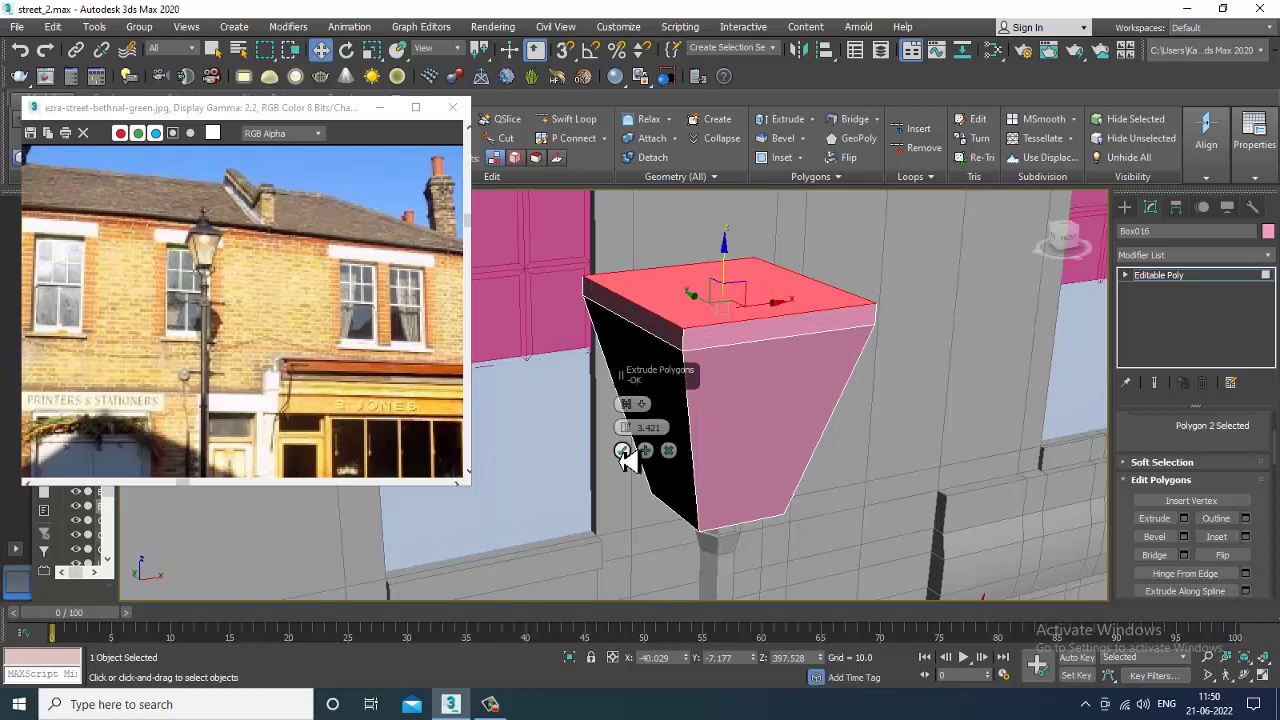
{"action": "left_click", "coordinate": [622, 450]}
Bevel the lantern's top polygon into a sloped roof with a height of about 13 and an outline of -14.695.
{"action": "left_click", "coordinate": [1184, 537]}
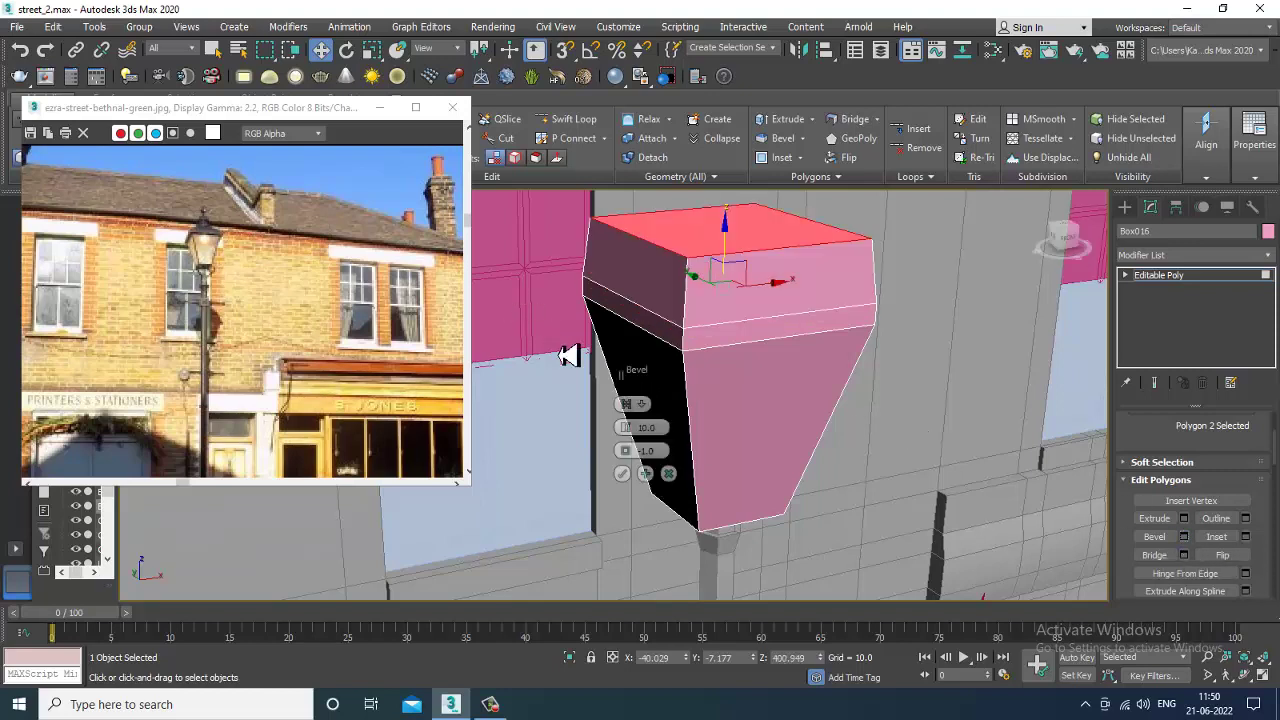
{"action": "left_click_drag", "start_coordinate": [634, 452], "coordinate": [683, 548]}
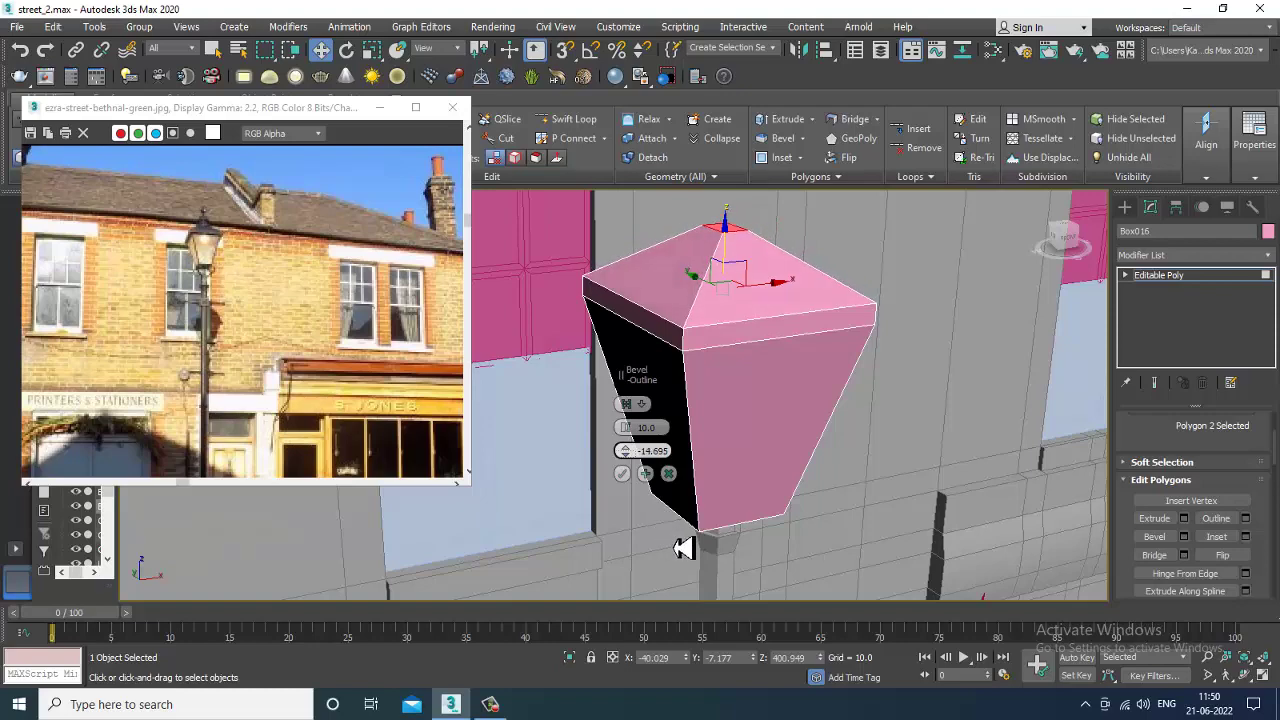
{"action": "left_click_drag", "start_coordinate": [630, 428], "coordinate": [637, 415]}
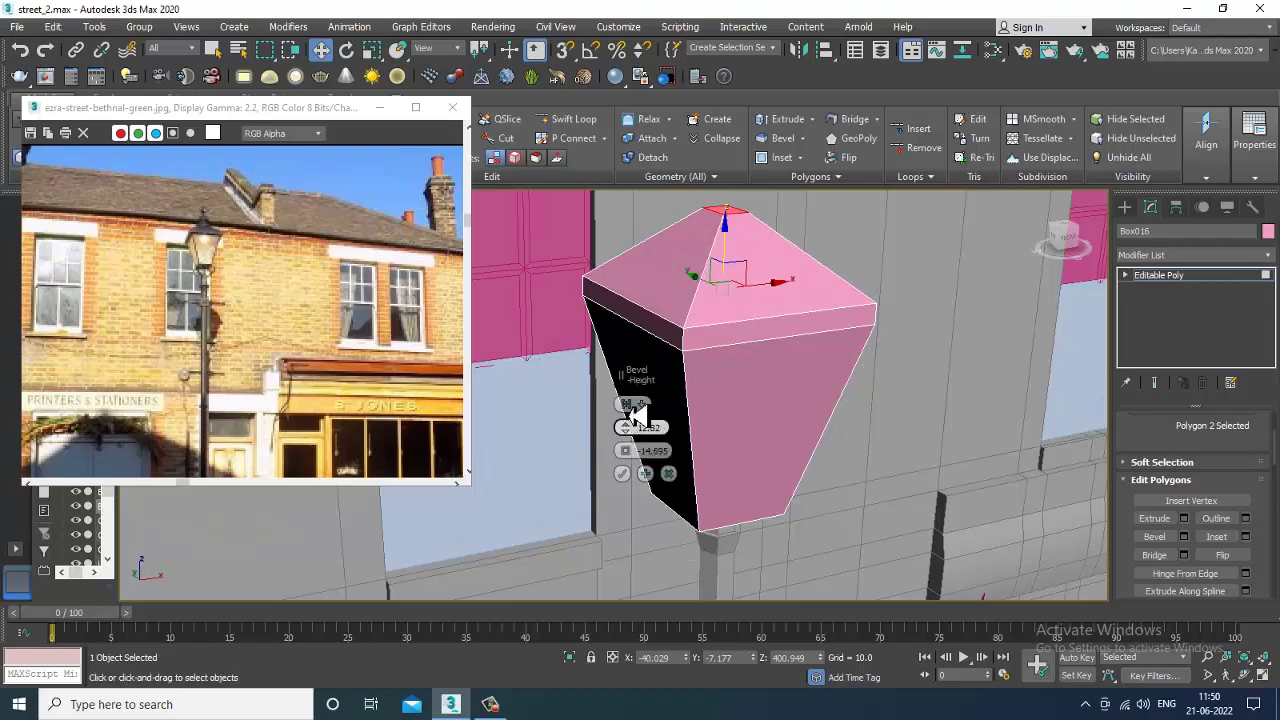
{"action": "left_click", "coordinate": [622, 473]}
Extrude the small polygon at the roof's peak upward by 1.541.
{"action": "scroll", "coordinate": [795, 390], "scroll_direction": "down", "scroll_amount": 8}
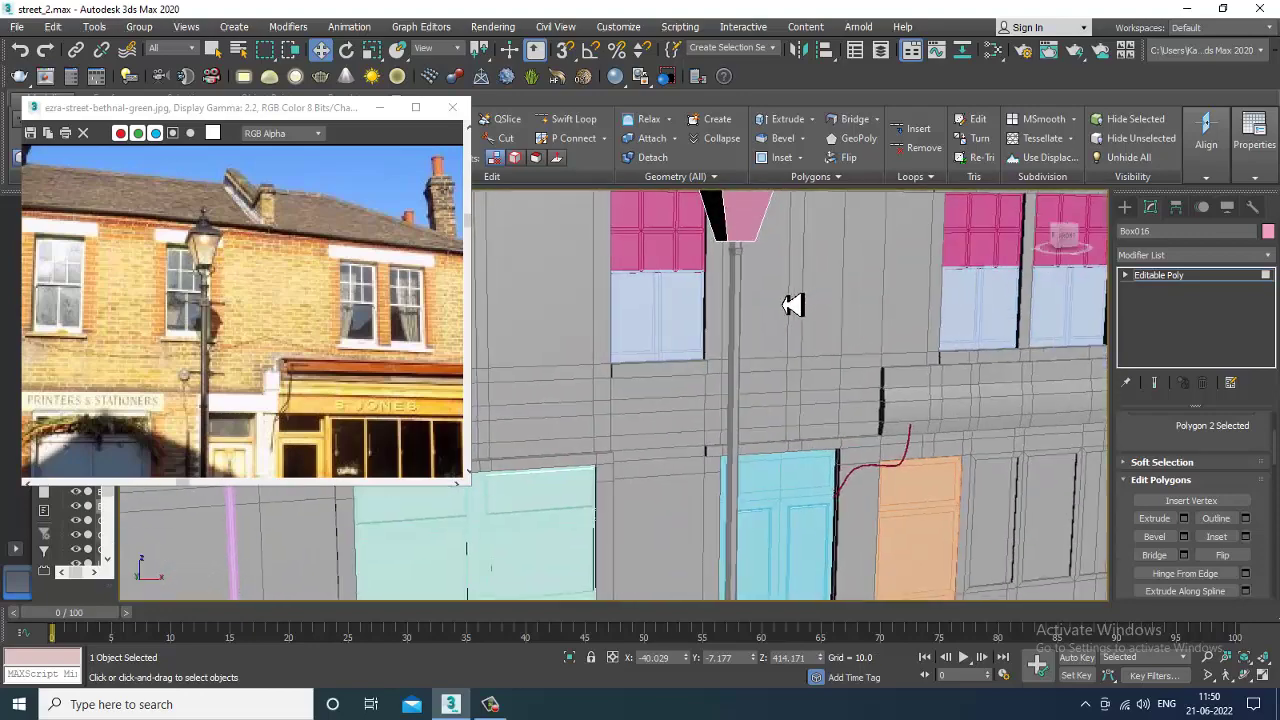
{"action": "scroll", "coordinate": [818, 296], "scroll_direction": "up", "scroll_amount": 10}
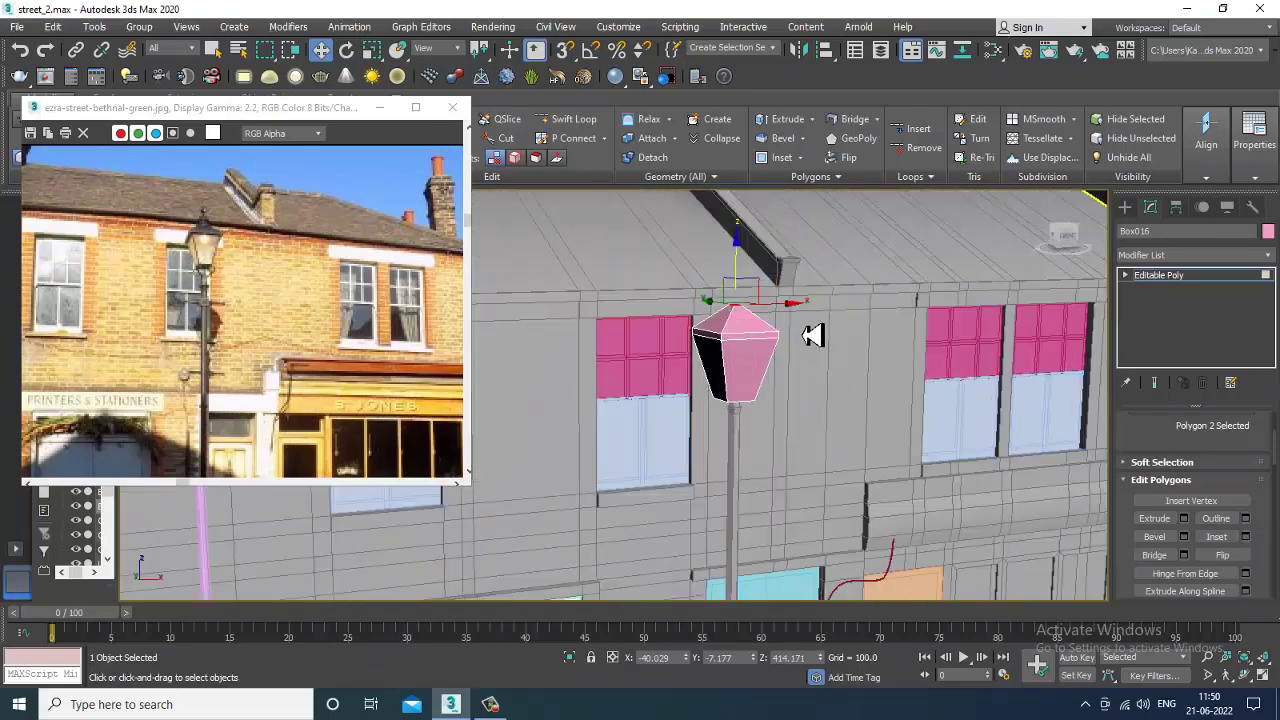
{"action": "scroll", "coordinate": [789, 310], "scroll_direction": "up", "scroll_amount": 8}
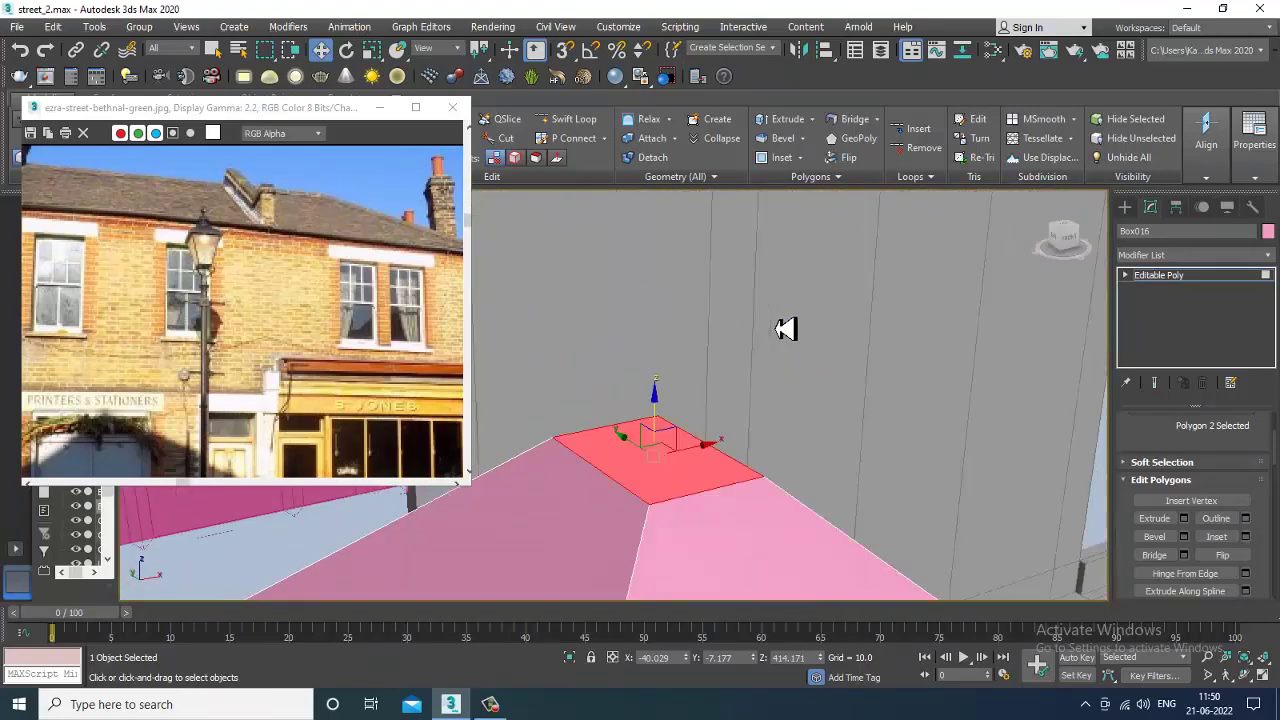
{"action": "left_click", "coordinate": [1184, 518]}
{"action": "left_click_drag", "start_coordinate": [637, 443], "coordinate": [642, 452]}
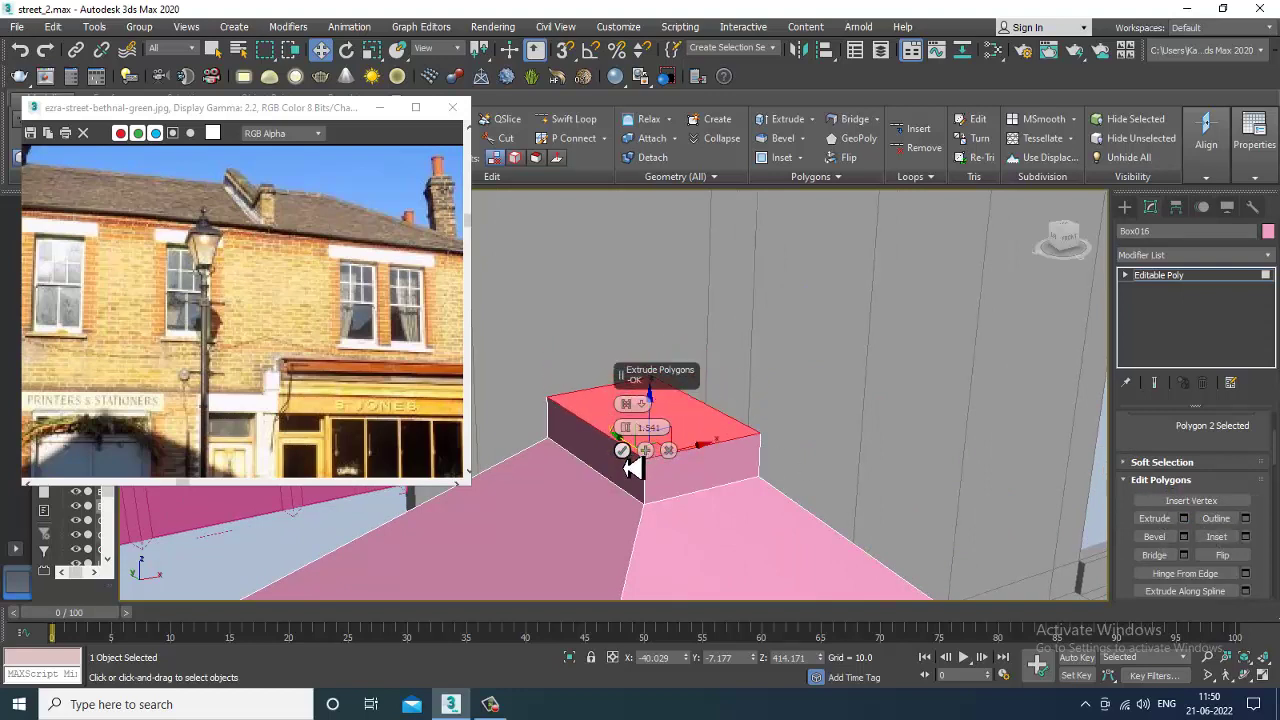
{"action": "left_click", "coordinate": [622, 450]}
Extrude the four side polygons of the small block at the roof's peak outward by Local Normal.
{"action": "key", "text": "alt+w"}
{"action": "scroll", "coordinate": [843, 314], "scroll_direction": "down", "scroll_amount": 2}
{"action": "middle_click_drag", "start_coordinate": [807, 316], "coordinate": [824, 259]}
{"action": "key", "text": "alt+w"}
{"action": "scroll", "coordinate": [800, 282], "scroll_direction": "down", "scroll_amount": 6}
{"action": "middle_click_drag", "start_coordinate": [770, 329], "coordinate": [805, 273]}
{"action": "scroll", "coordinate": [807, 270], "scroll_direction": "down", "scroll_amount": 2}
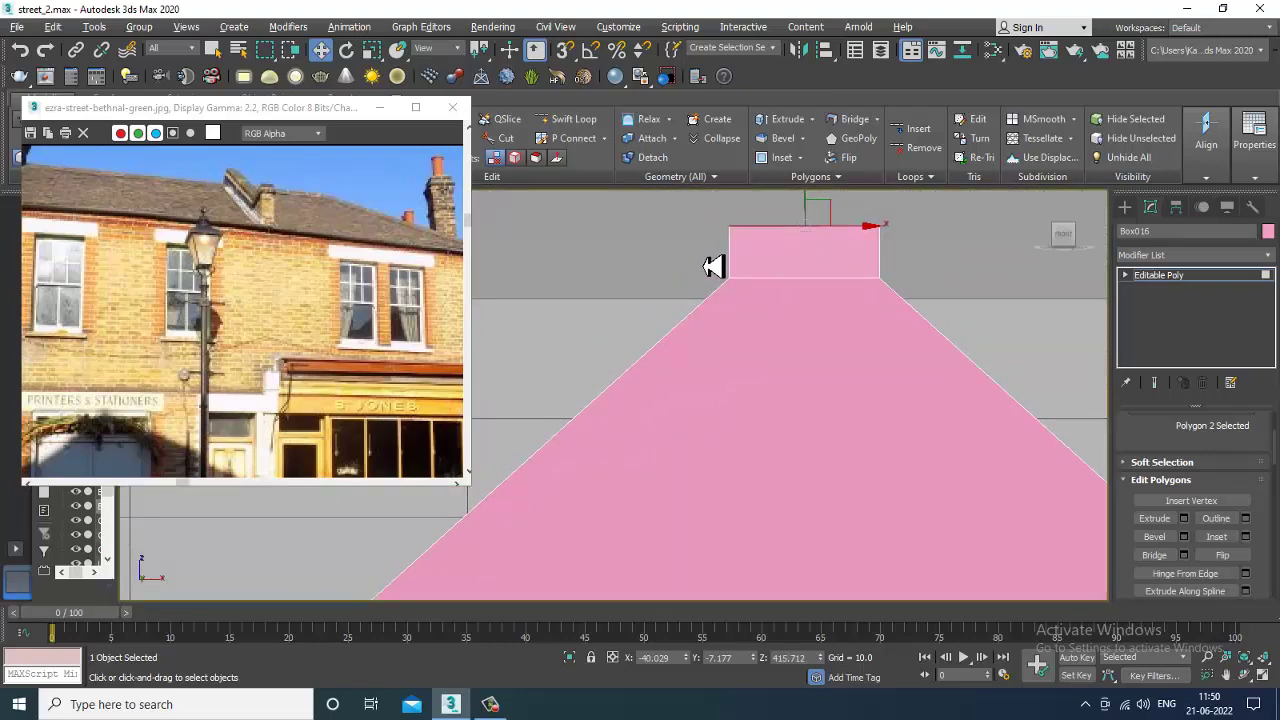
{"action": "left_click_drag", "start_coordinate": [966, 262], "coordinate": [966, 262]}
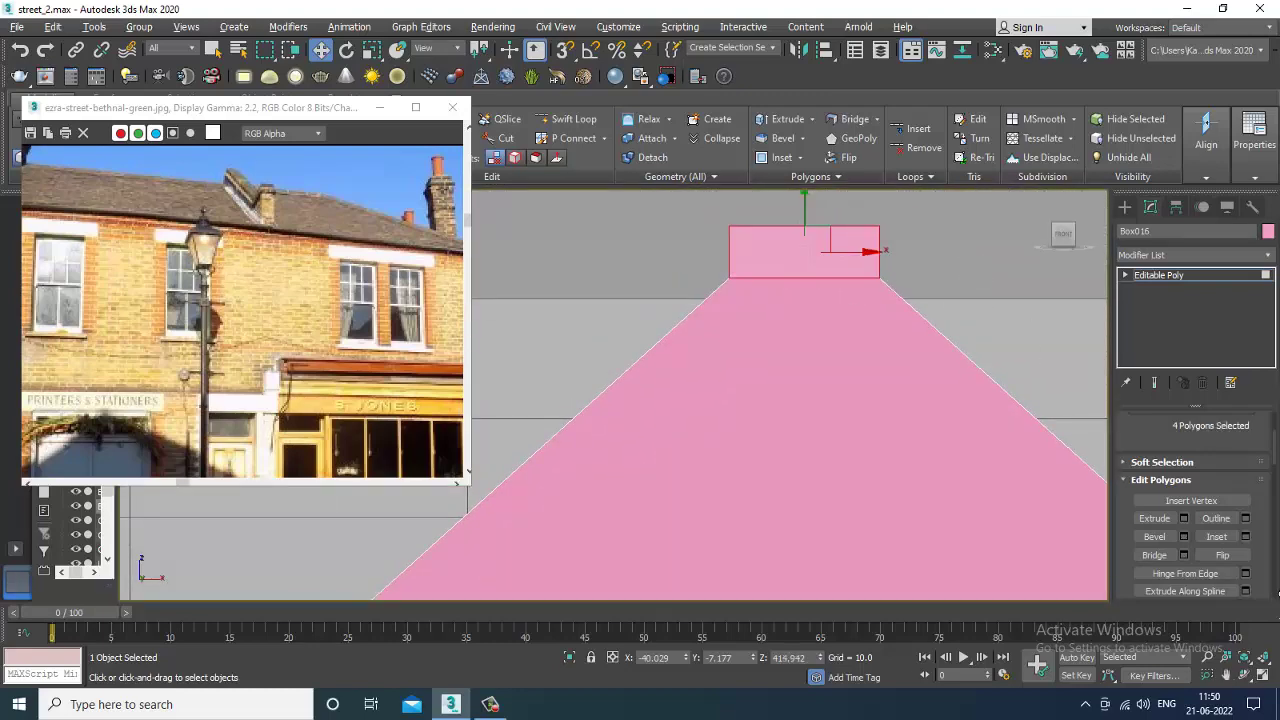
{"action": "left_click", "coordinate": [1197, 530]}
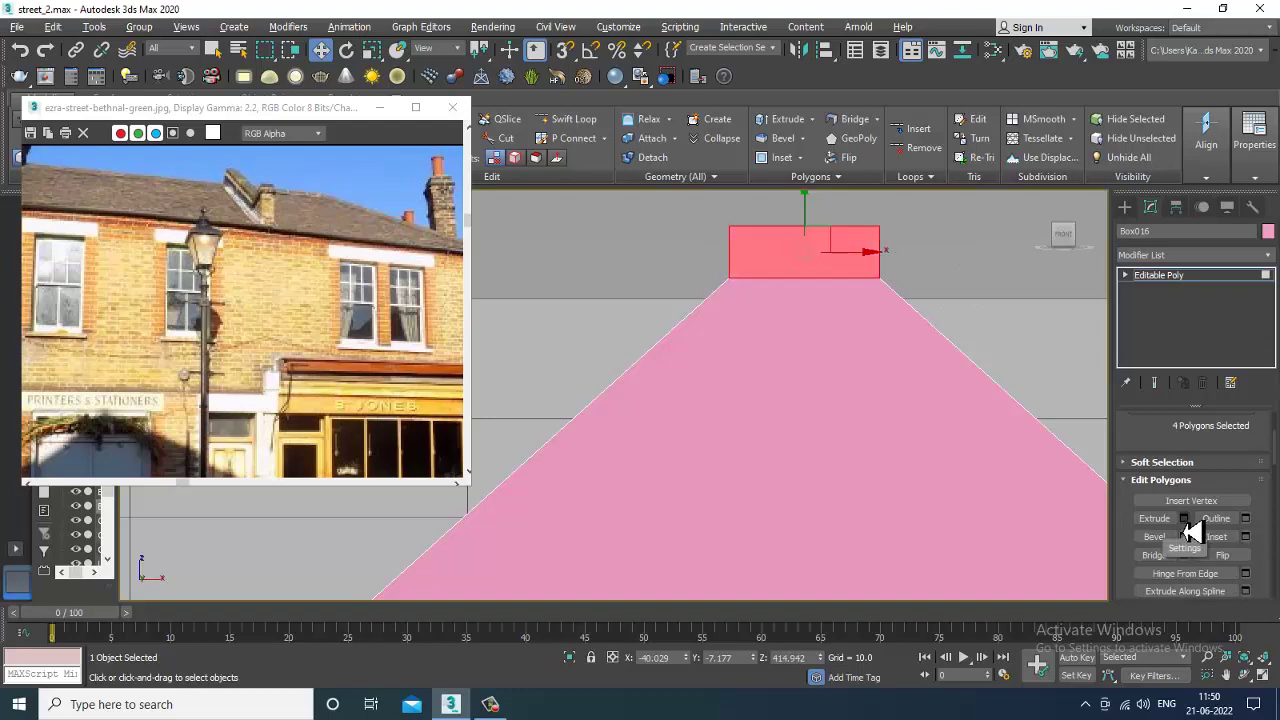
{"action": "left_click", "coordinate": [642, 405]}
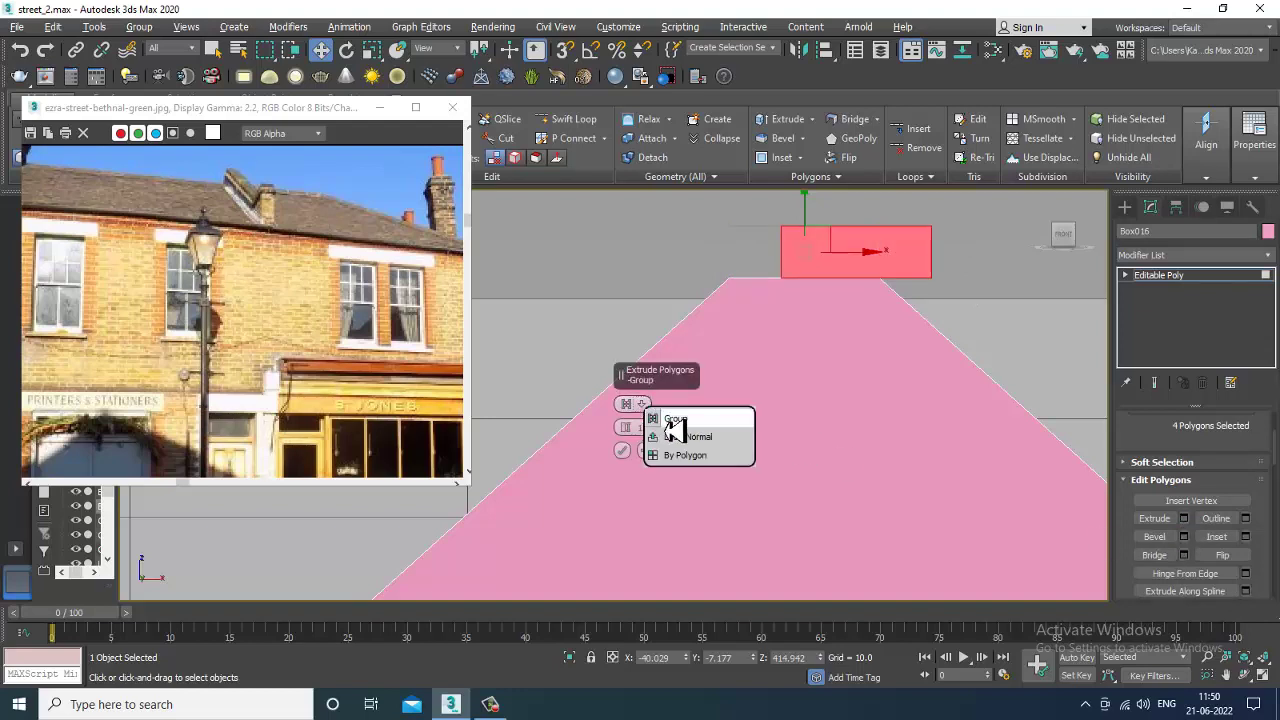
{"action": "left_click", "coordinate": [676, 438]}
{"action": "left_click_drag", "start_coordinate": [632, 440], "coordinate": [658, 492]}
{"action": "left_click", "coordinate": [623, 475]}
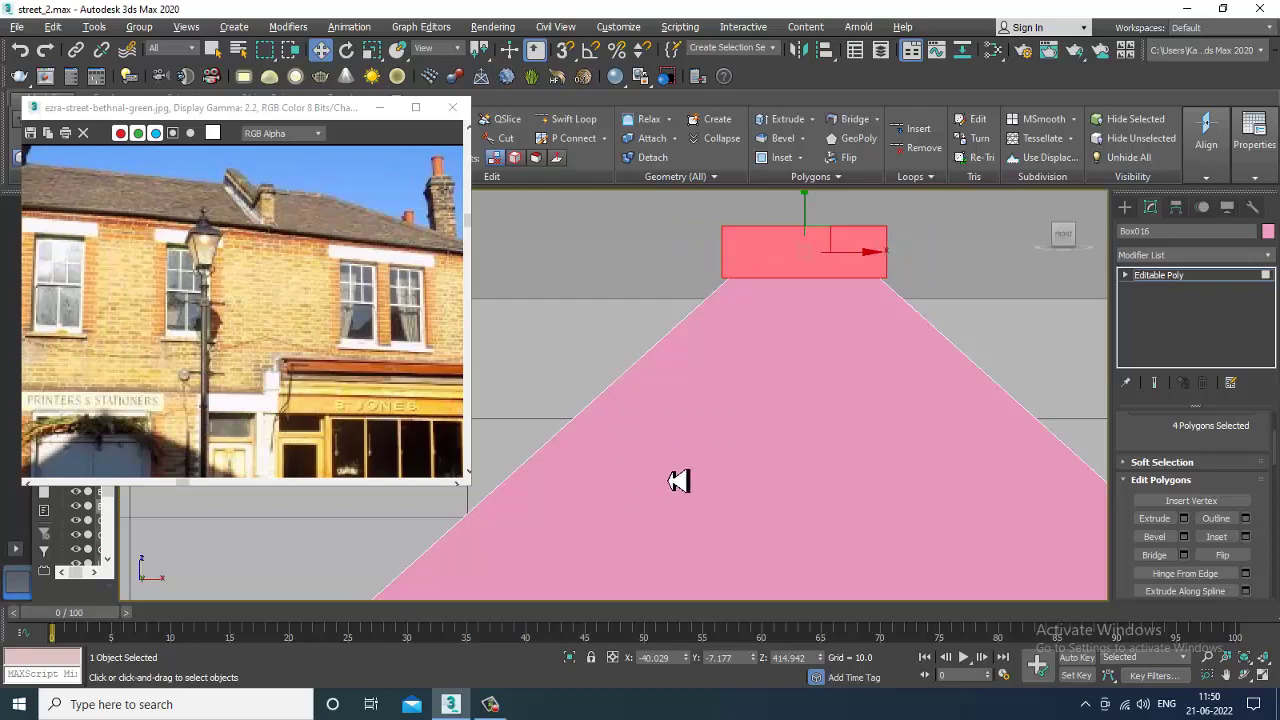
Inset the top polygon of the small block at the roof's peak.
{"action": "key", "text": "alt+w"}
{"action": "right_click", "coordinate": [849, 480]}
{"action": "key", "text": "alt+w"}
{"action": "middle_click_drag", "start_coordinate": [740, 440], "coordinate": [804, 420]}
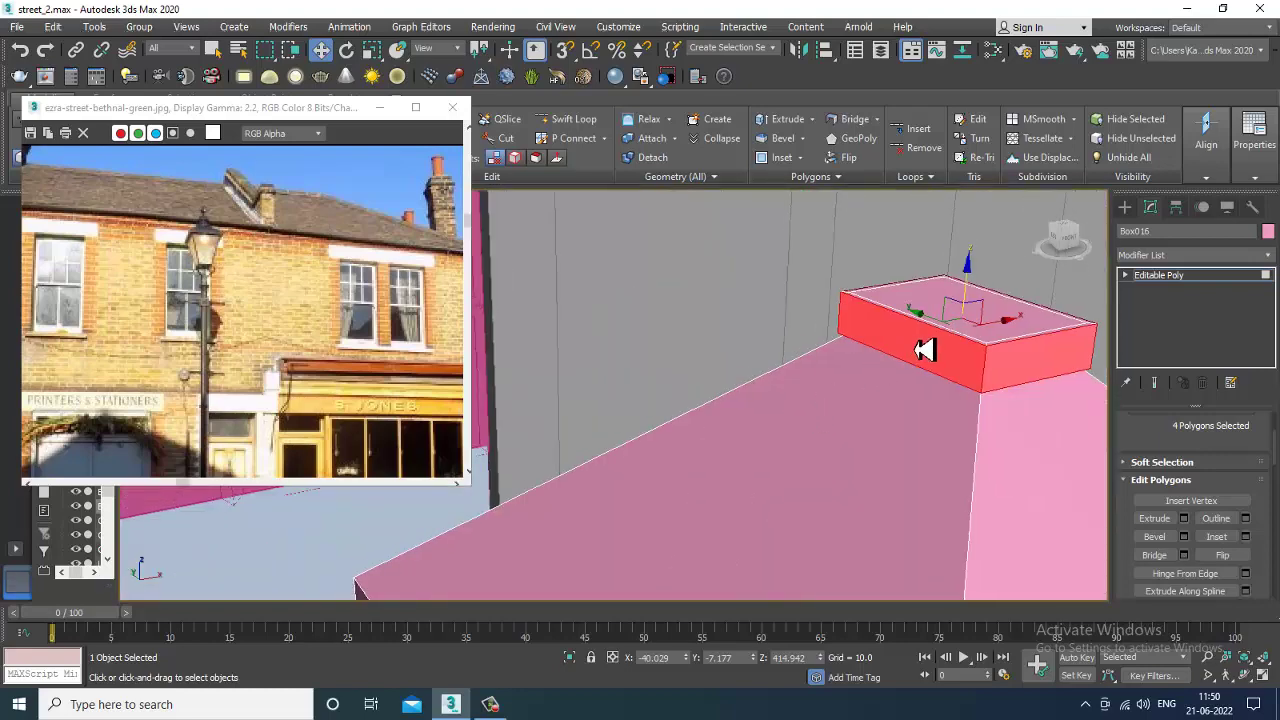
{"action": "left_click", "coordinate": [988, 334]}
{"action": "middle_click_drag", "start_coordinate": [988, 334], "coordinate": [1275, 530], "text": "alt"}
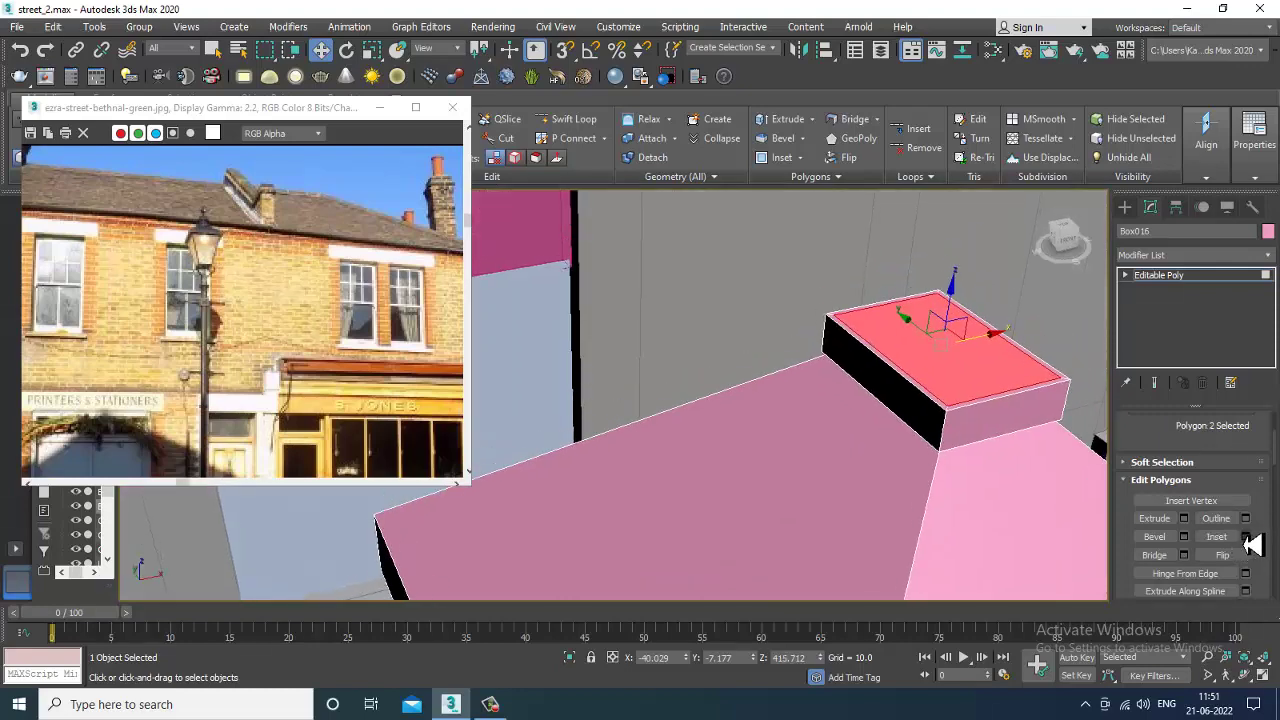
{"action": "left_click", "coordinate": [1245, 537]}
{"action": "left_click", "coordinate": [624, 451]}
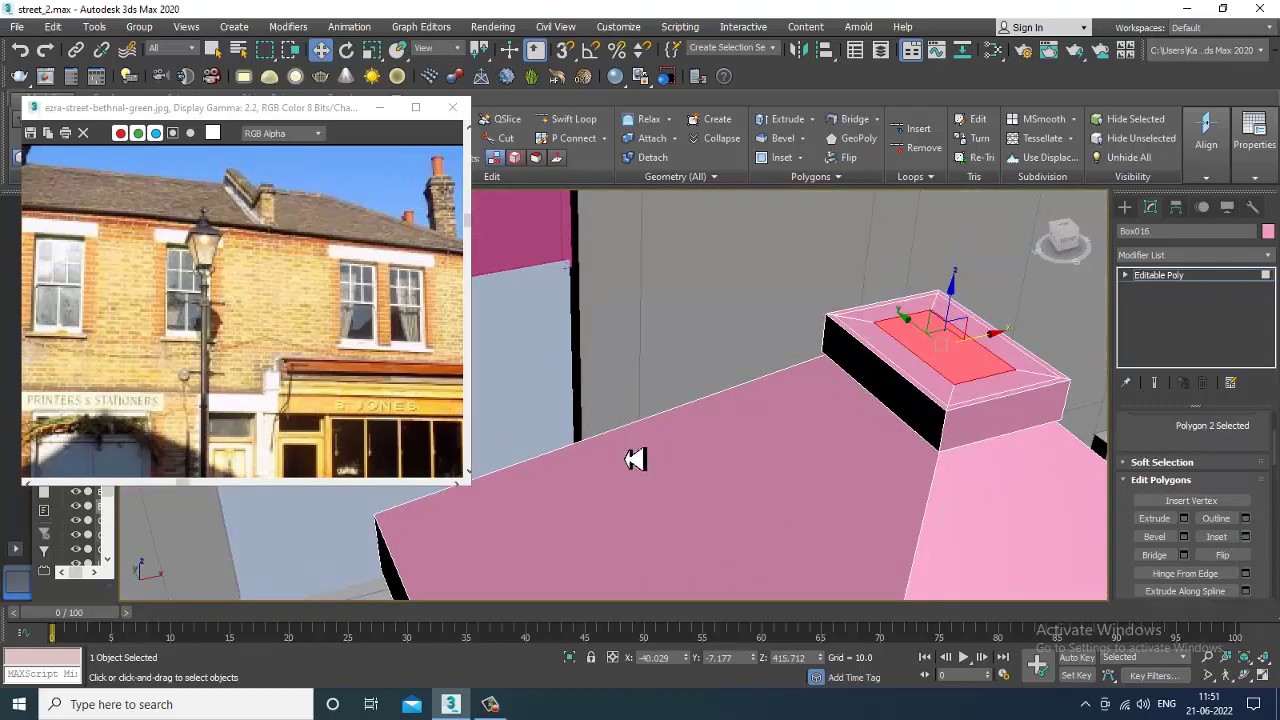
Bevel the inset polygon on the peak block upward into a small tapered tip reaching about Z 417.8.
{"action": "left_click", "coordinate": [1184, 536]}
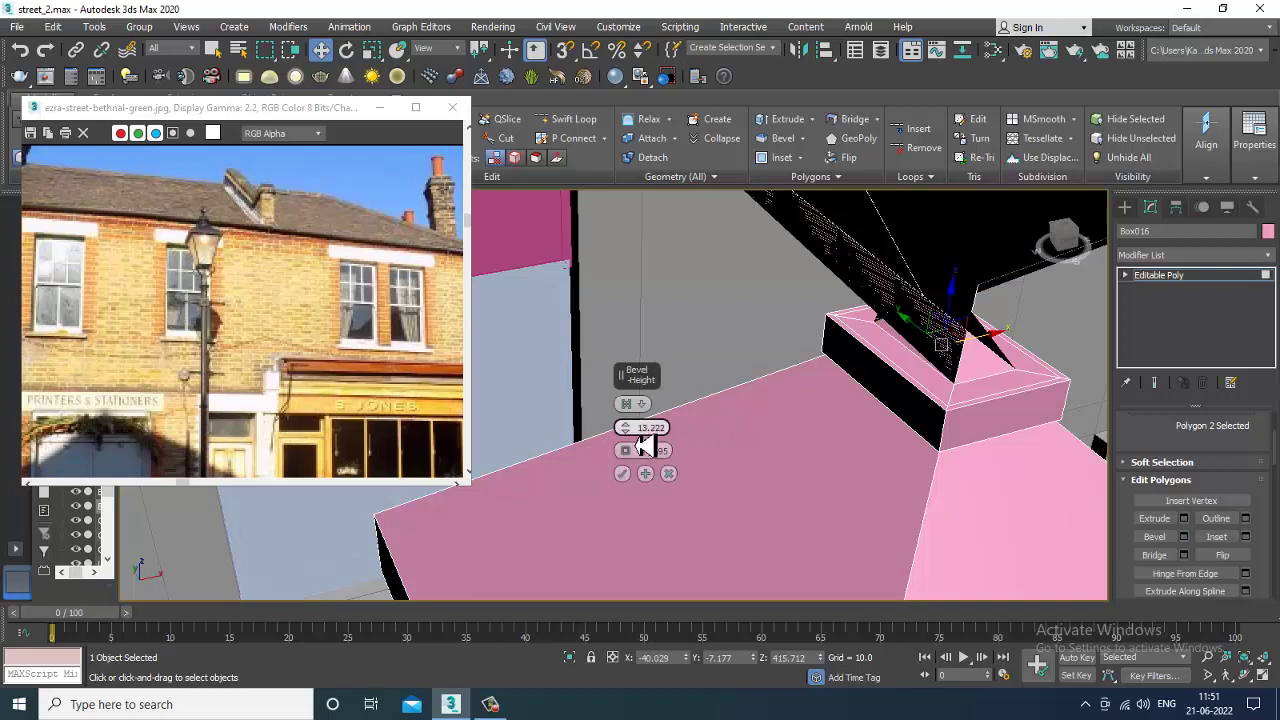
{"action": "left_click_drag", "start_coordinate": [632, 440], "coordinate": [640, 382]}
{"action": "left_click_drag", "start_coordinate": [636, 426], "coordinate": [646, 480]}
{"action": "left_click", "coordinate": [623, 475]}
{"action": "scroll", "coordinate": [972, 354], "scroll_direction": "down", "scroll_amount": 5}
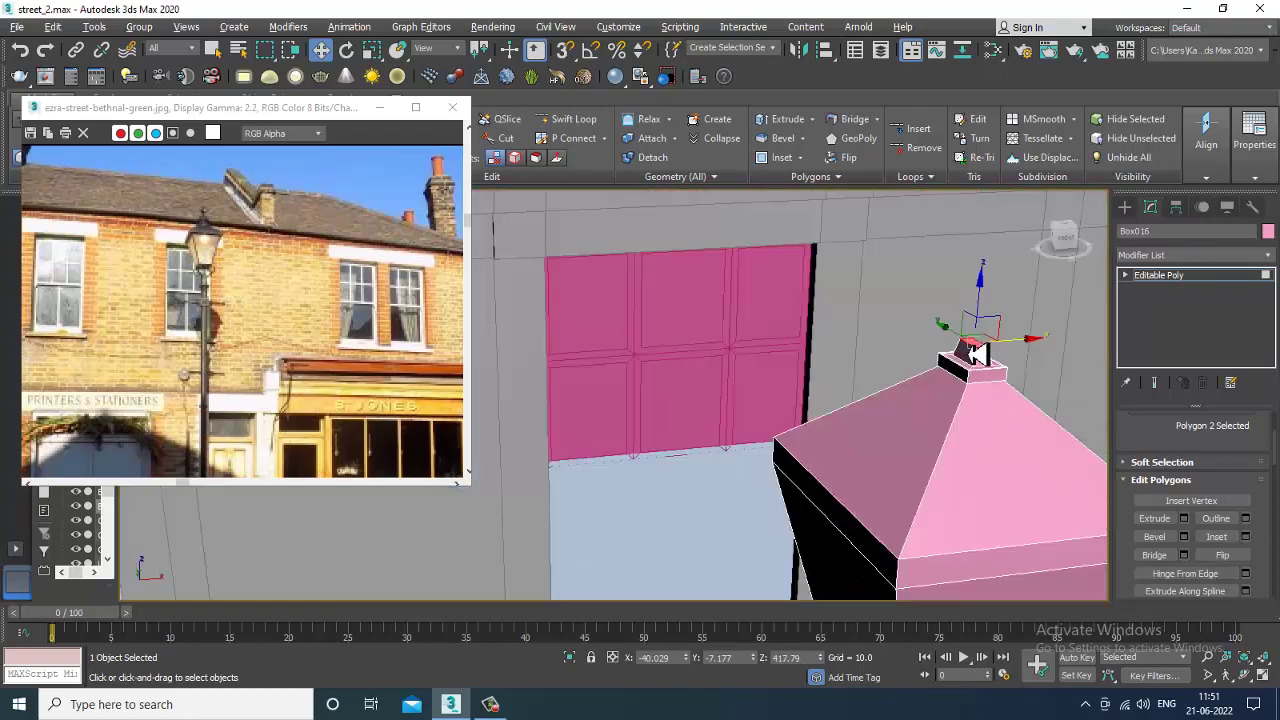
Inset the lantern's four sloping side faces By Polygon to form a separate frame around each pane.
{"action": "middle_click_drag", "start_coordinate": [972, 354], "coordinate": [800, 305], "text": "alt"}
{"action": "scroll", "coordinate": [934, 366], "scroll_direction": "down", "scroll_amount": 3}
{"action": "left_click_drag", "start_coordinate": [787, 311], "coordinate": [1092, 320]}
{"action": "middle_click_drag", "start_coordinate": [1003, 327], "coordinate": [1059, 388], "text": "alt"}
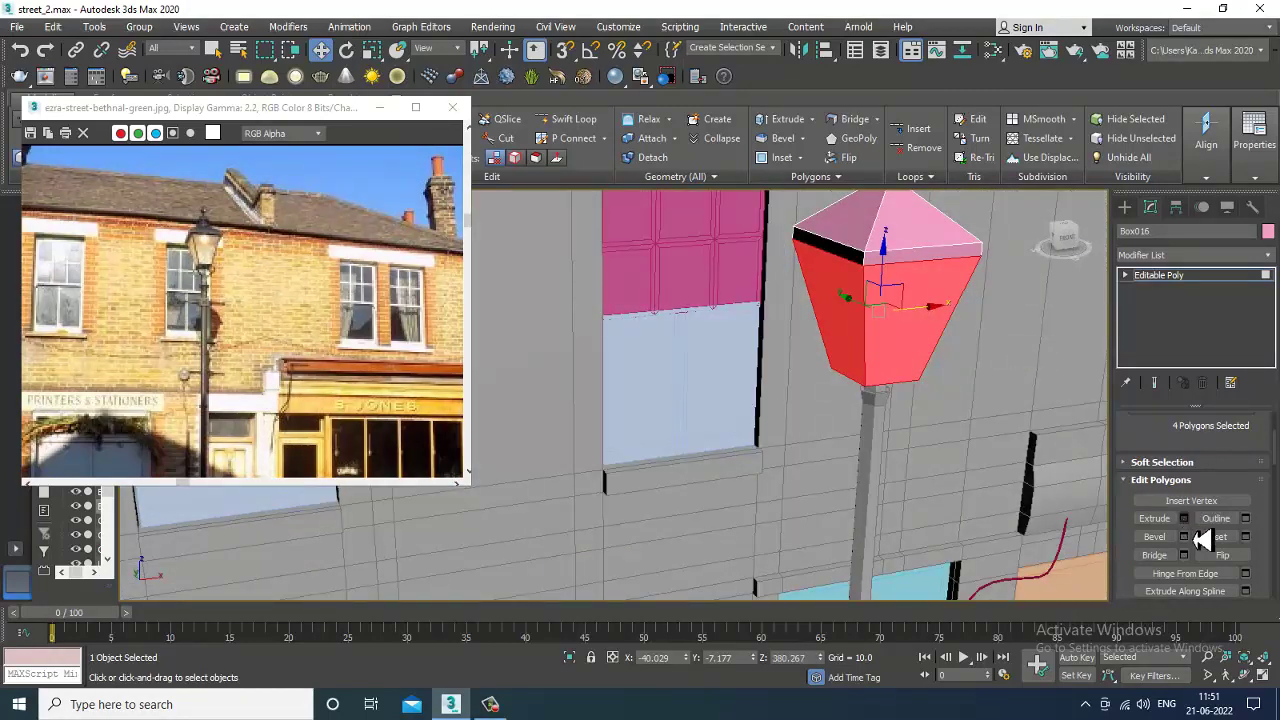
{"action": "left_click", "coordinate": [1245, 537]}
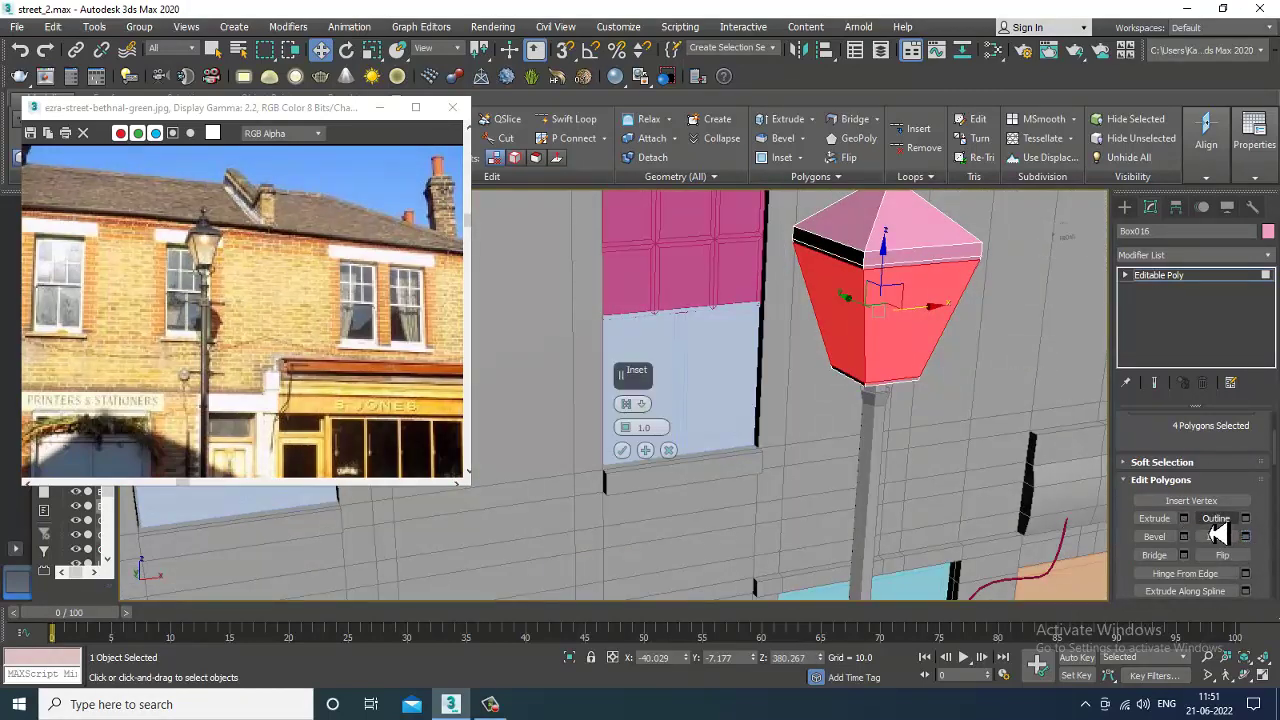
{"action": "left_click", "coordinate": [648, 405]}
{"action": "left_click", "coordinate": [690, 440]}
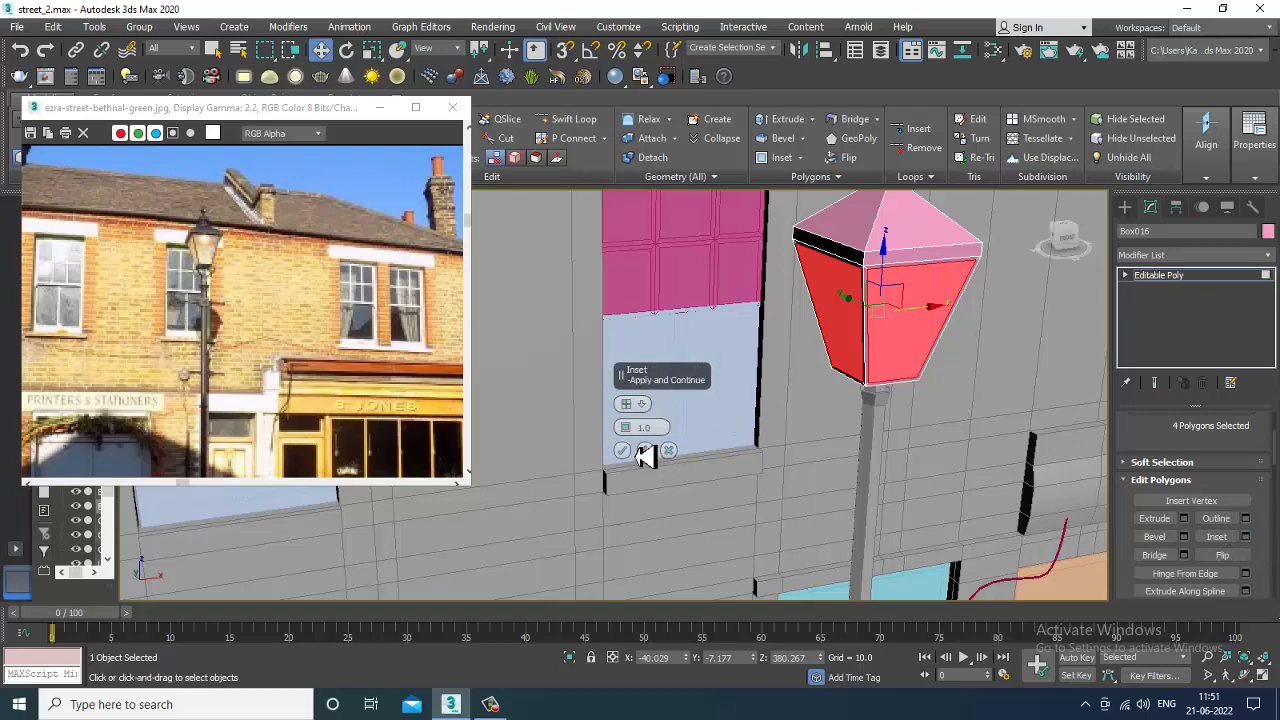
{"action": "left_click_drag", "start_coordinate": [637, 430], "coordinate": [637, 428]}
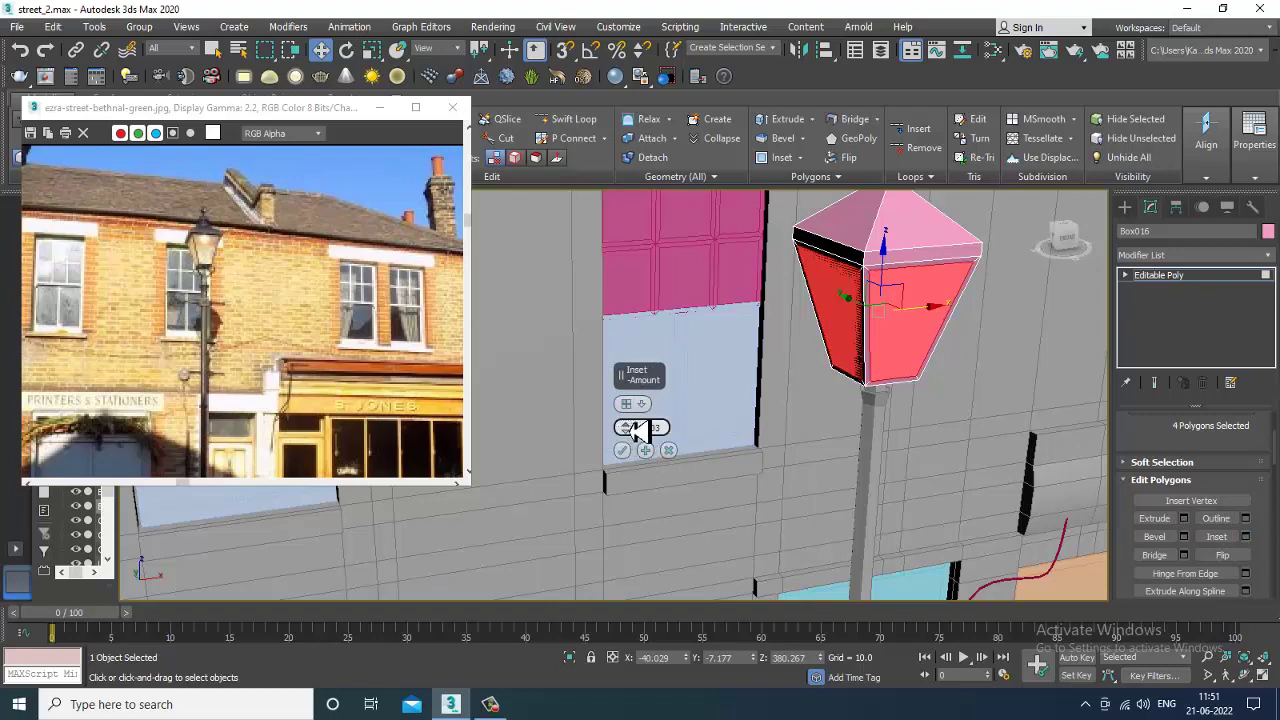
{"action": "left_click", "coordinate": [624, 451]}
Add two closely spaced edge loops around the lamp post with Swift Loop, a short way below its flared collar.
{"action": "middle_click_drag", "start_coordinate": [850, 404], "coordinate": [832, 406], "text": "alt"}
{"action": "middle_click_drag", "start_coordinate": [926, 512], "coordinate": [900, 415]}
{"action": "key", "text": "alt+w"}
{"action": "scroll", "coordinate": [850, 355], "scroll_direction": "down", "scroll_amount": 1}
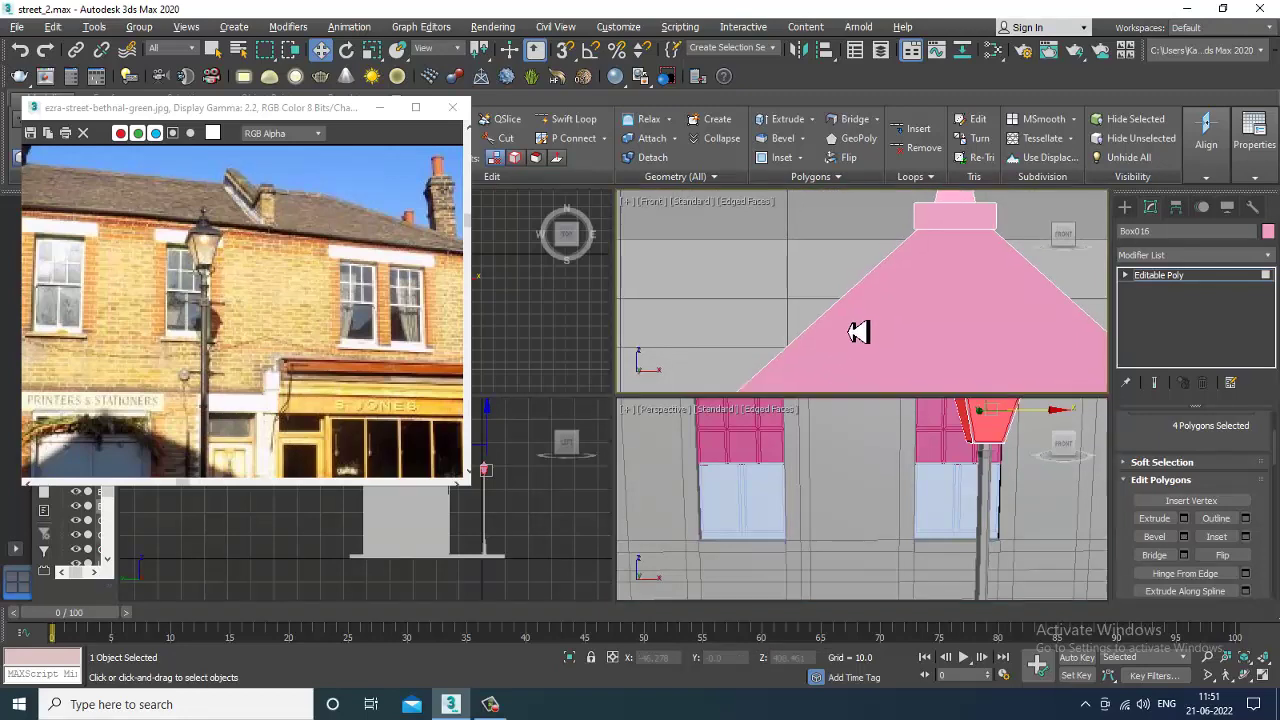
{"action": "key", "text": "alt+w"}
{"action": "scroll", "coordinate": [843, 306], "scroll_direction": "down", "scroll_amount": 6}
{"action": "scroll", "coordinate": [837, 391], "scroll_direction": "up", "scroll_amount": 5}
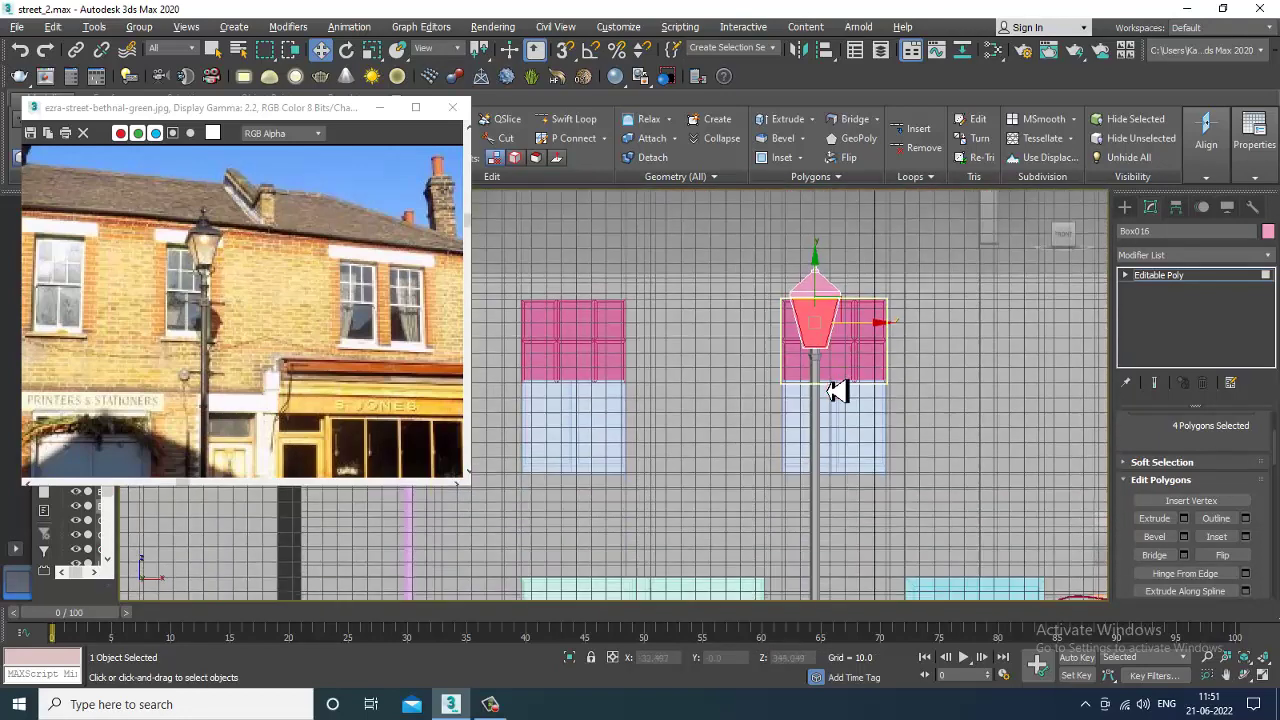
{"action": "left_click", "coordinate": [811, 351]}
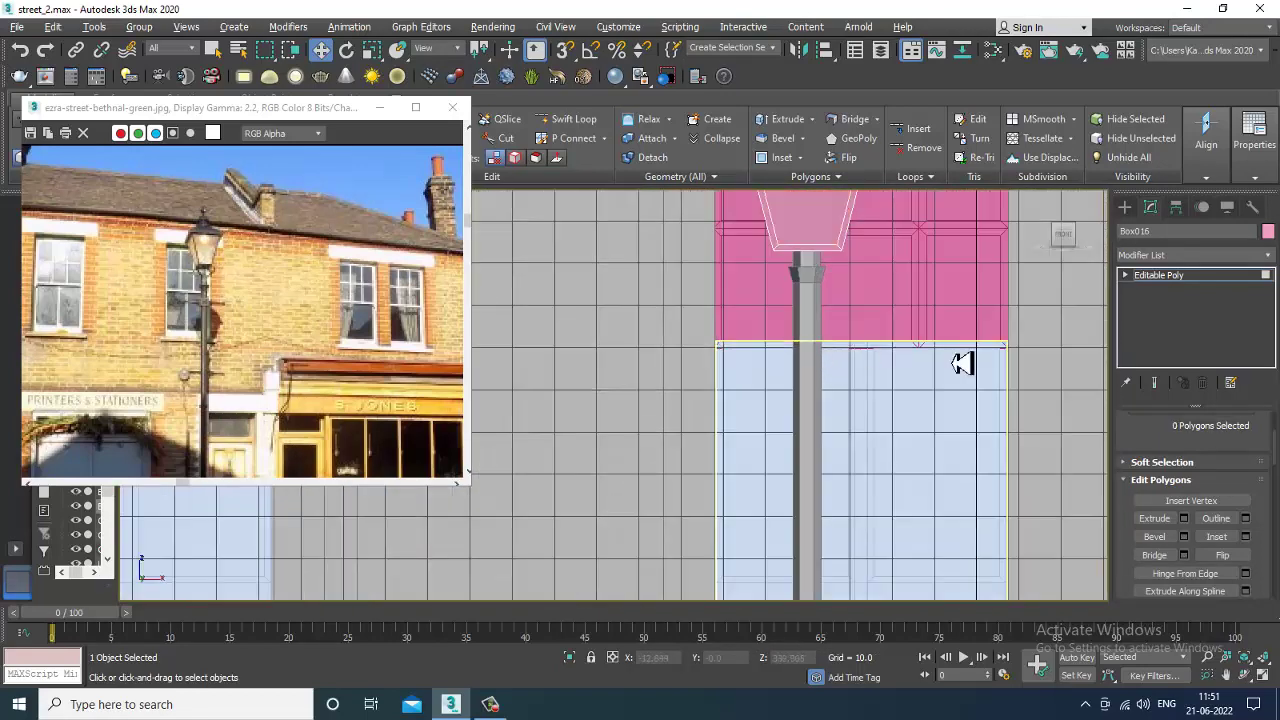
{"action": "left_click", "coordinate": [1190, 280]}
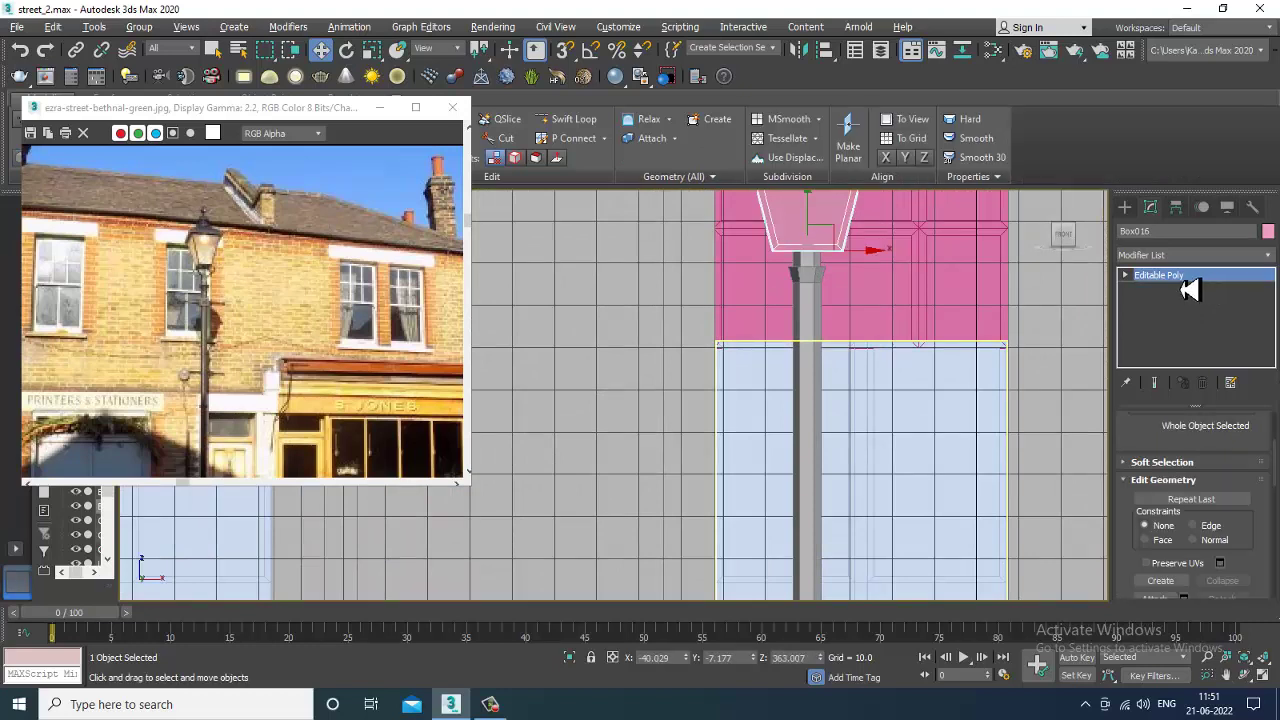
{"action": "left_click", "coordinate": [829, 317]}
{"action": "key", "text": "alt+shift+w"}
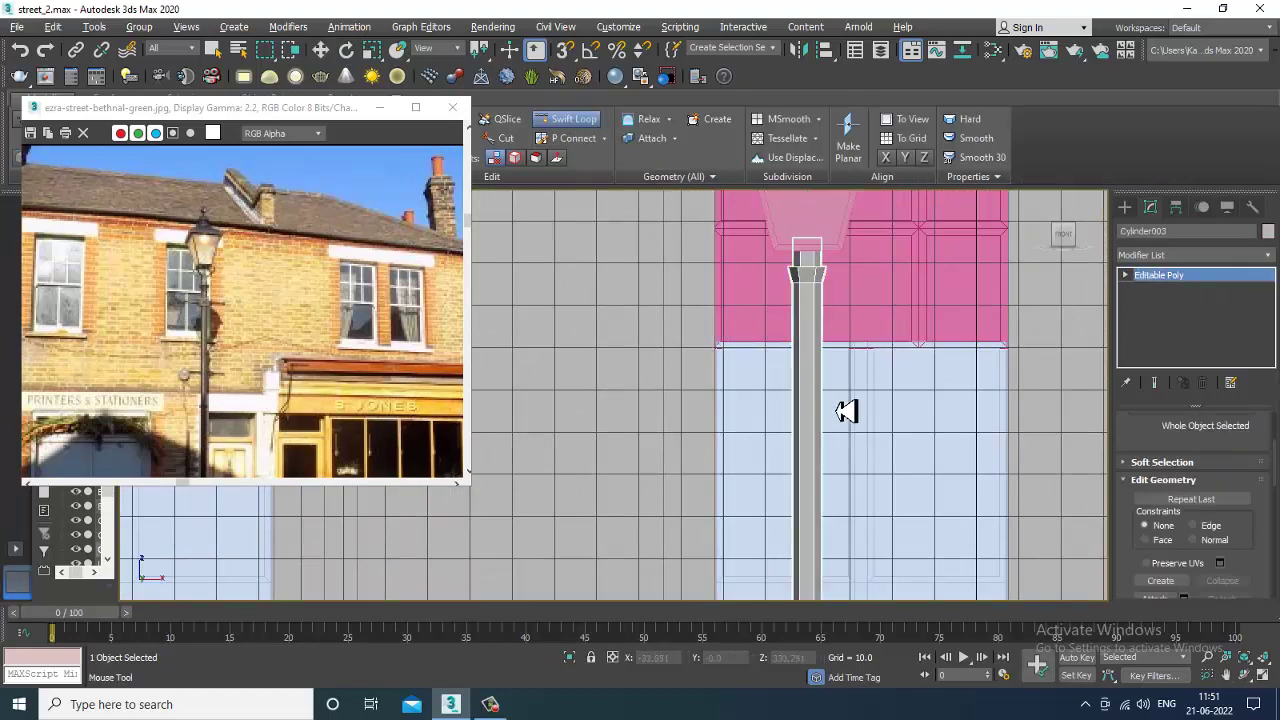
{"action": "scroll", "coordinate": [829, 360], "scroll_direction": "up", "scroll_amount": 3}
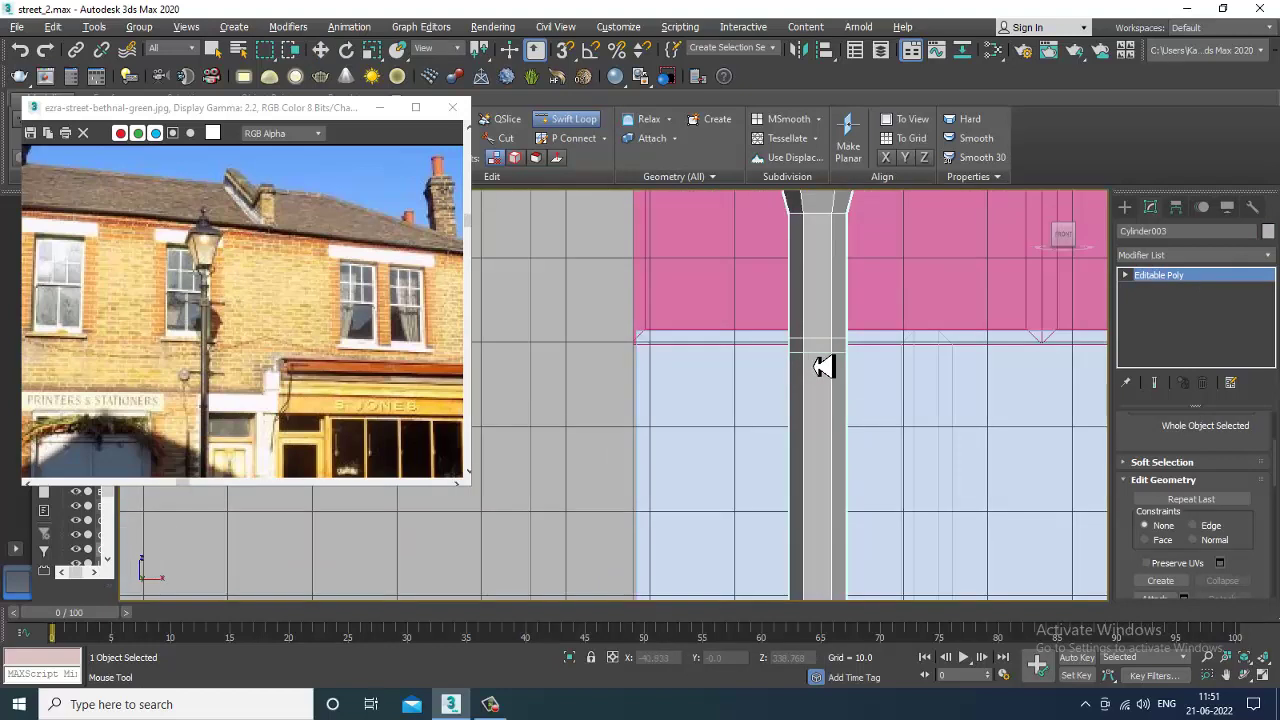
{"action": "right_click", "coordinate": [826, 377]}
Extrude the band of polygons between the two new edge loops outward to form a ring around the post.
{"action": "key", "text": "4"}
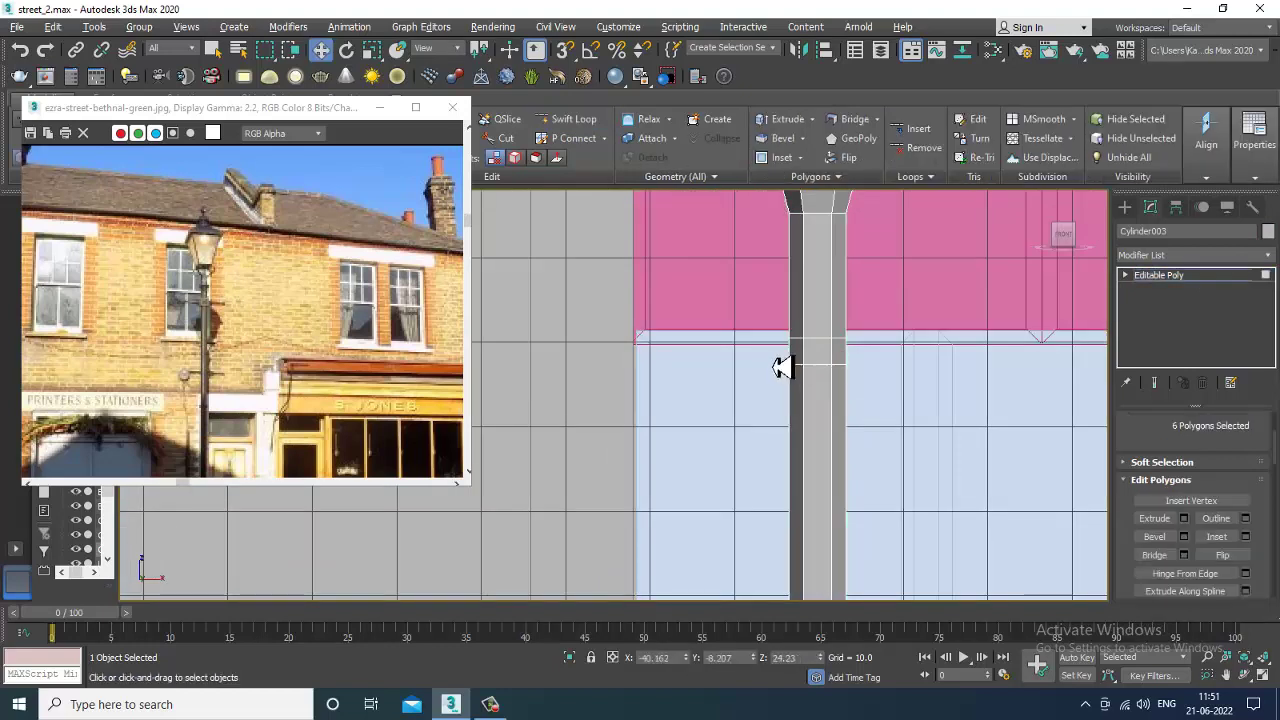
{"action": "left_click_drag", "start_coordinate": [775, 356], "coordinate": [936, 358]}
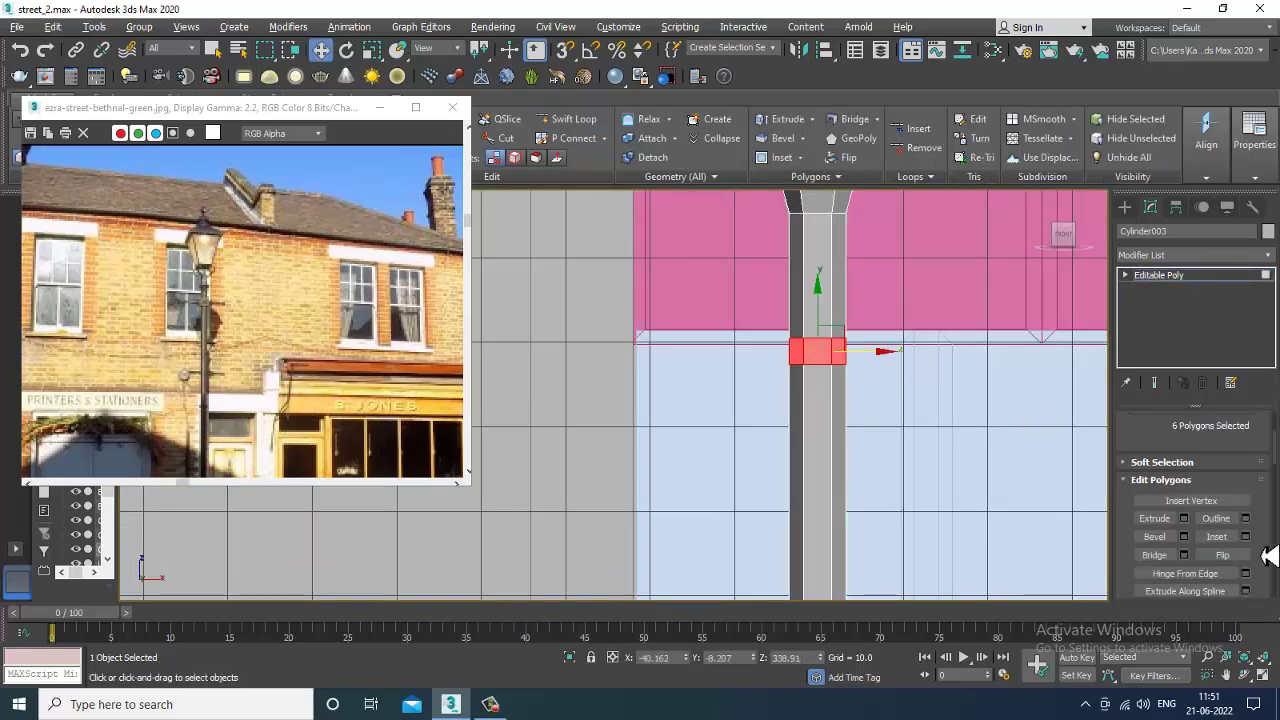
{"action": "left_click", "coordinate": [1186, 519]}
{"action": "left_click_drag", "start_coordinate": [627, 430], "coordinate": [628, 454]}
{"action": "left_click", "coordinate": [623, 475]}
Draw a curved spline in the front view from the lantern's lower corner, bulging outward and back to the post's flared collar.
{"action": "middle_click_drag", "start_coordinate": [850, 380], "coordinate": [843, 452]}
{"action": "key", "text": "alt+w"}
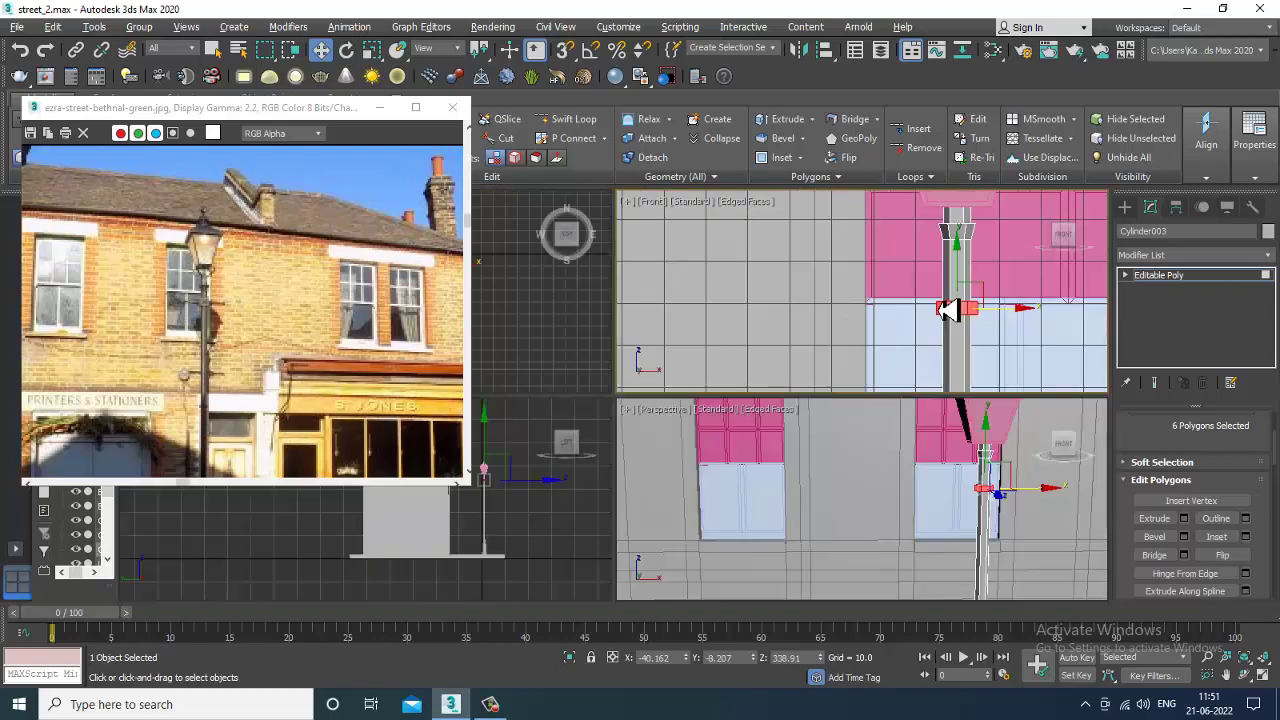
{"action": "key", "text": "alt+w"}
{"action": "middle_click_drag", "start_coordinate": [940, 306], "coordinate": [837, 373]}
{"action": "scroll", "coordinate": [880, 329], "scroll_direction": "down", "scroll_amount": 3}
{"action": "scroll", "coordinate": [837, 373], "scroll_direction": "up", "scroll_amount": 3}
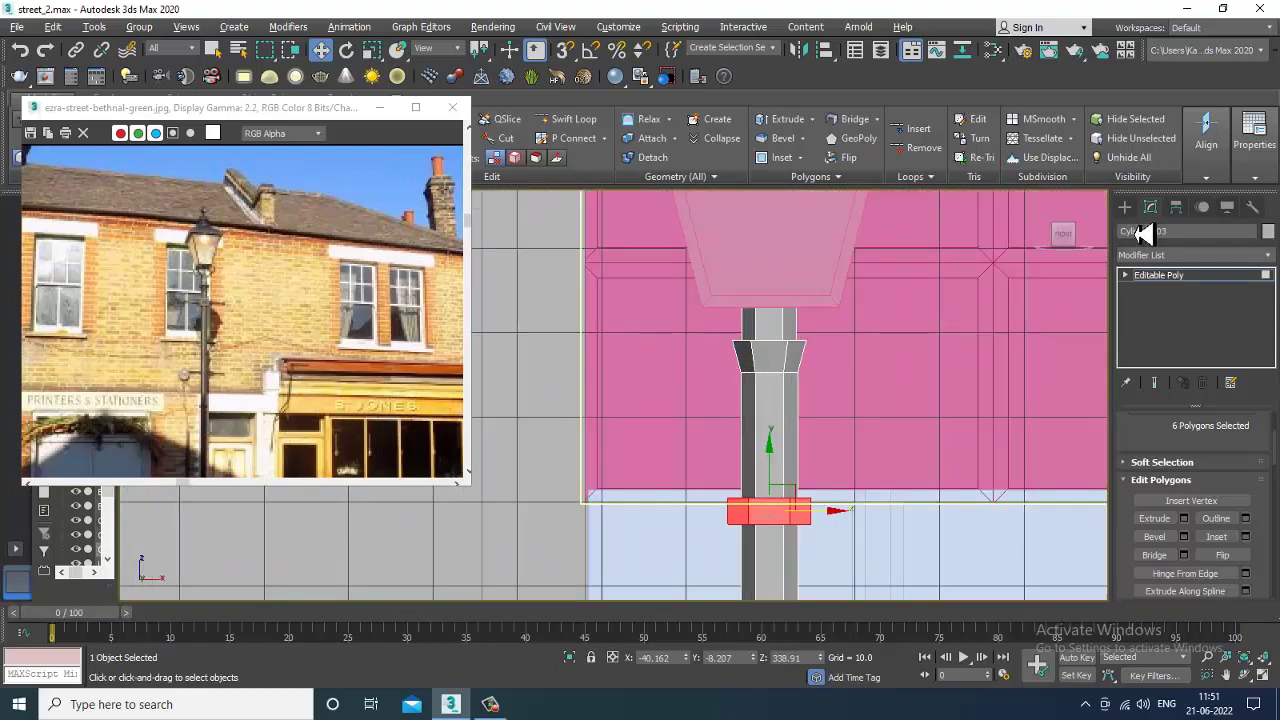
{"action": "left_click", "coordinate": [1124, 206]}
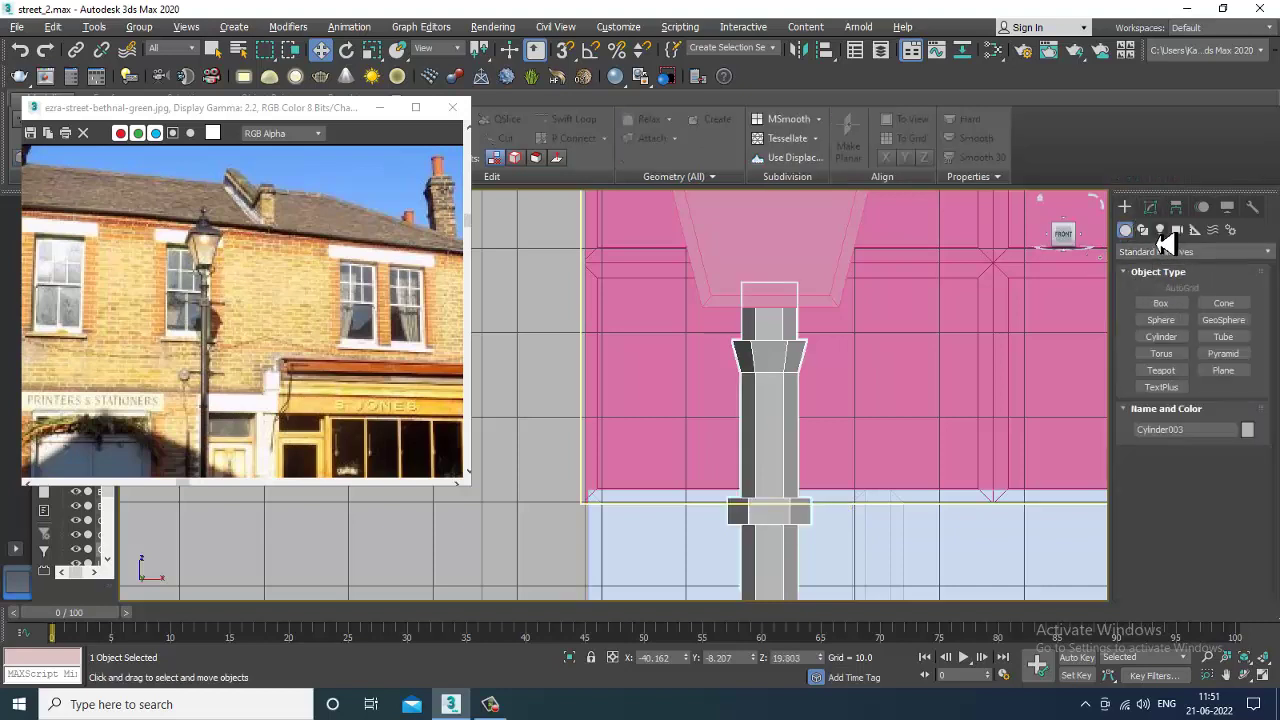
{"action": "left_click", "coordinate": [1143, 230]}
{"action": "left_click", "coordinate": [1163, 317]}
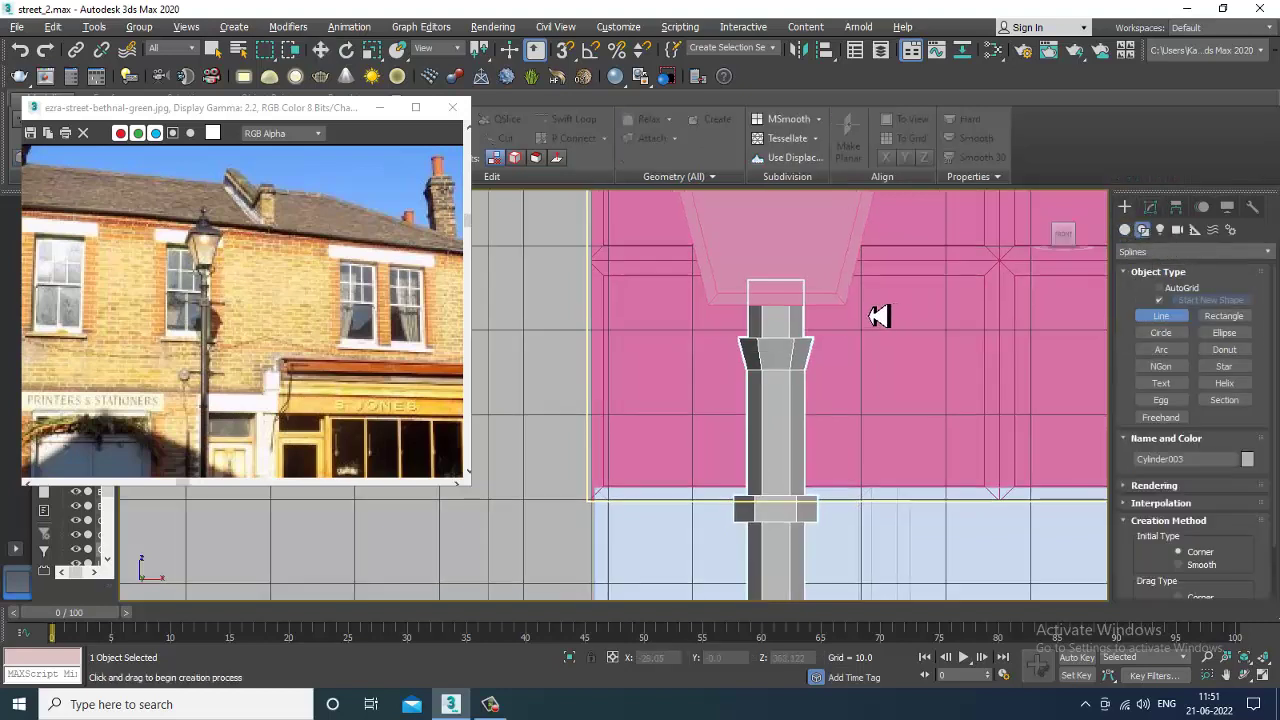
{"action": "scroll", "coordinate": [818, 287], "scroll_direction": "up", "scroll_amount": 2}
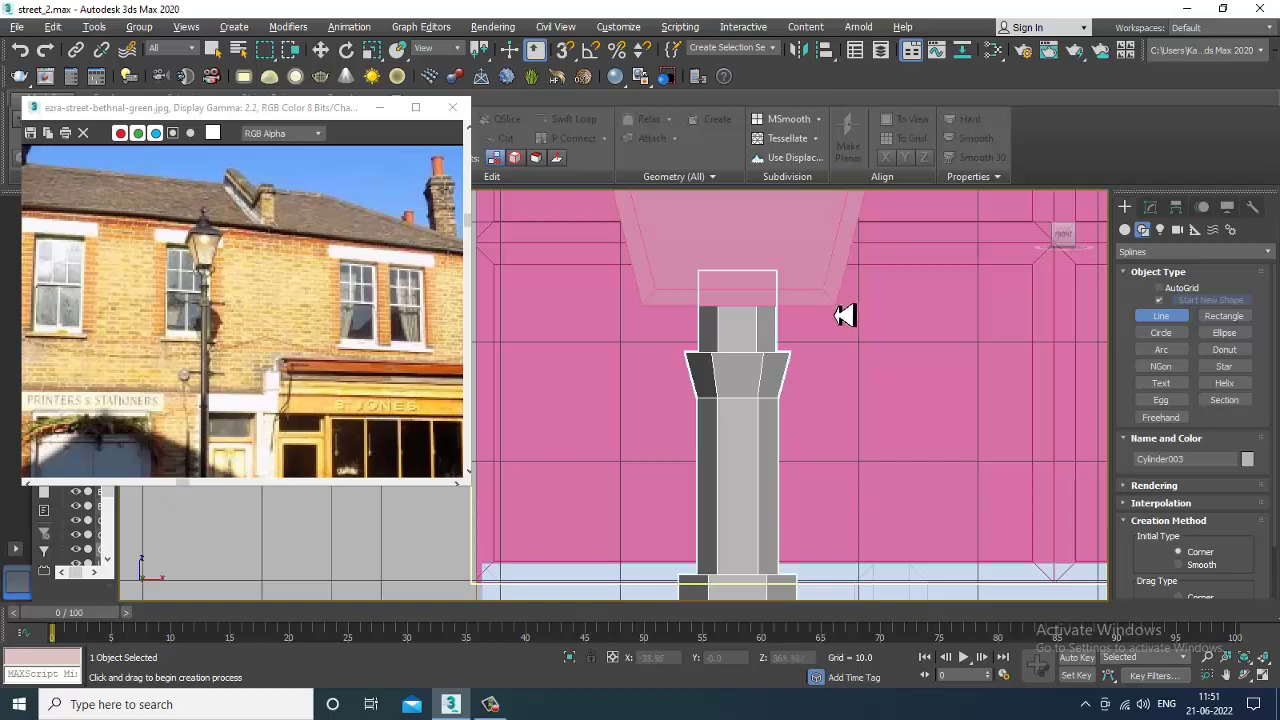
{"action": "left_click", "coordinate": [838, 301]}
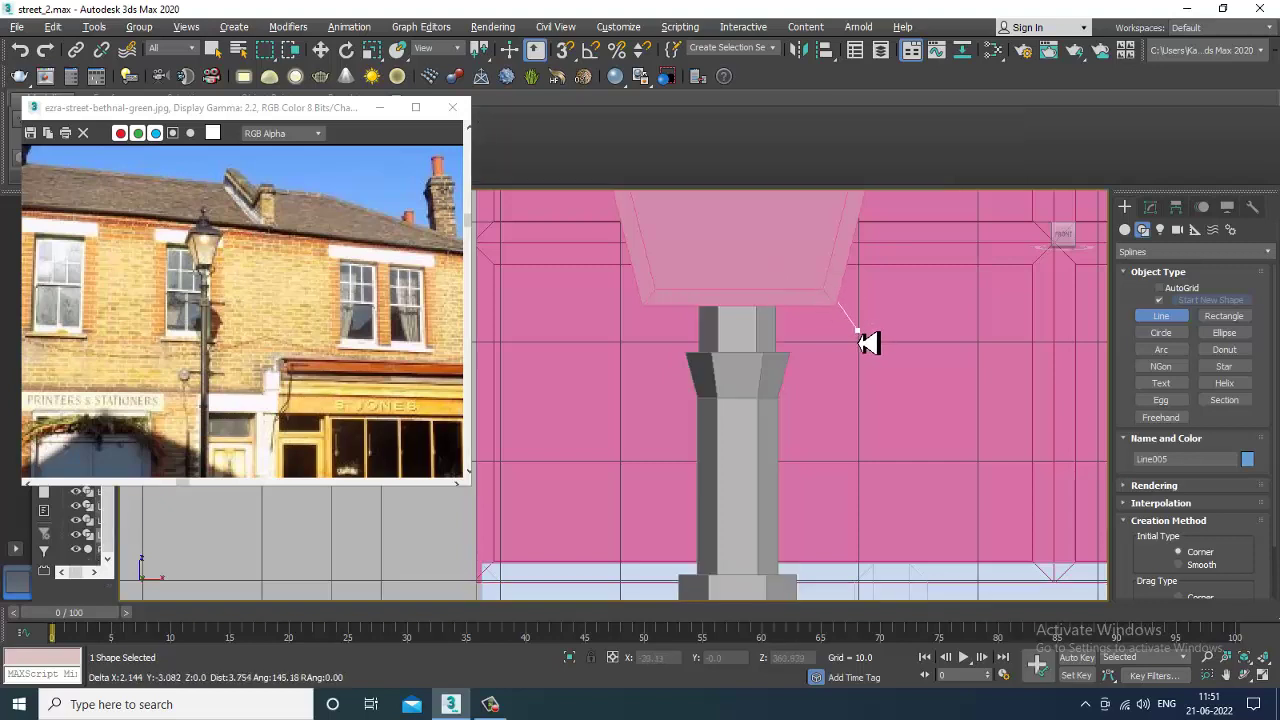
{"action": "left_click", "coordinate": [856, 331]}
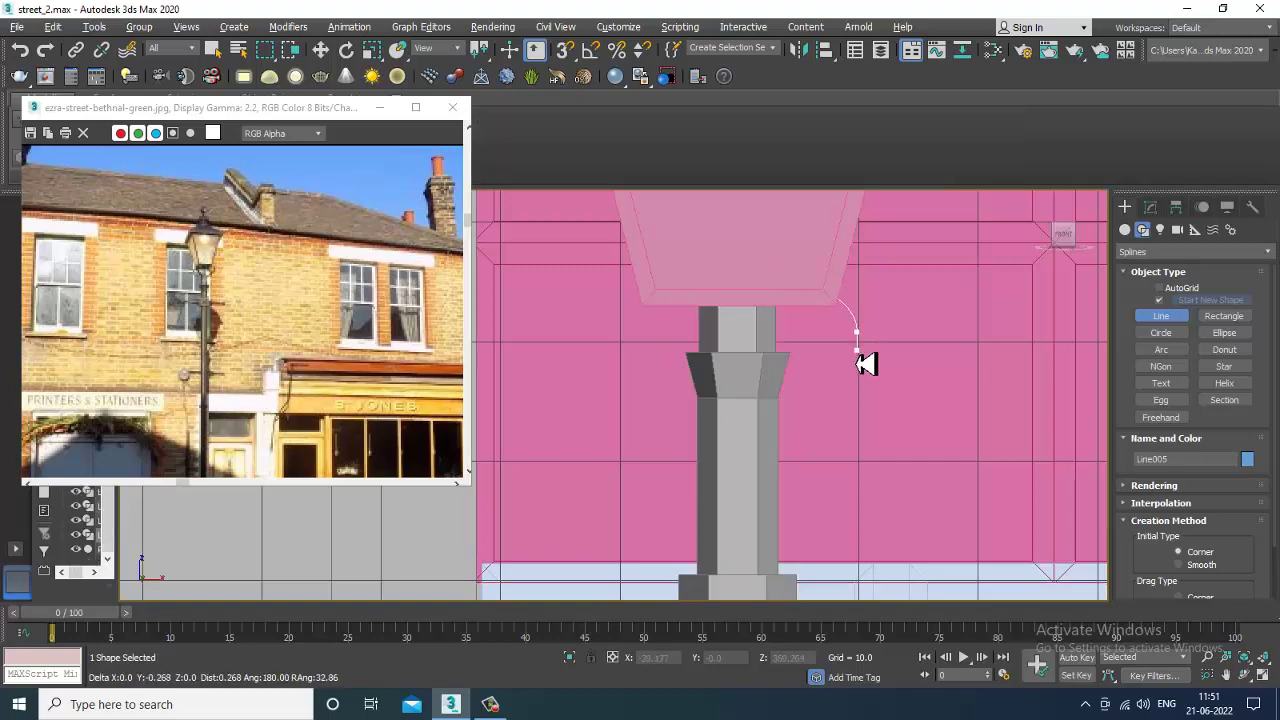
{"action": "right_click", "coordinate": [786, 374]}
{"action": "right_click", "coordinate": [786, 374]}
Finish the bracket spline beneath the lantern and enable its renderable thickness in the viewport.
{"action": "key", "text": "alt+w"}
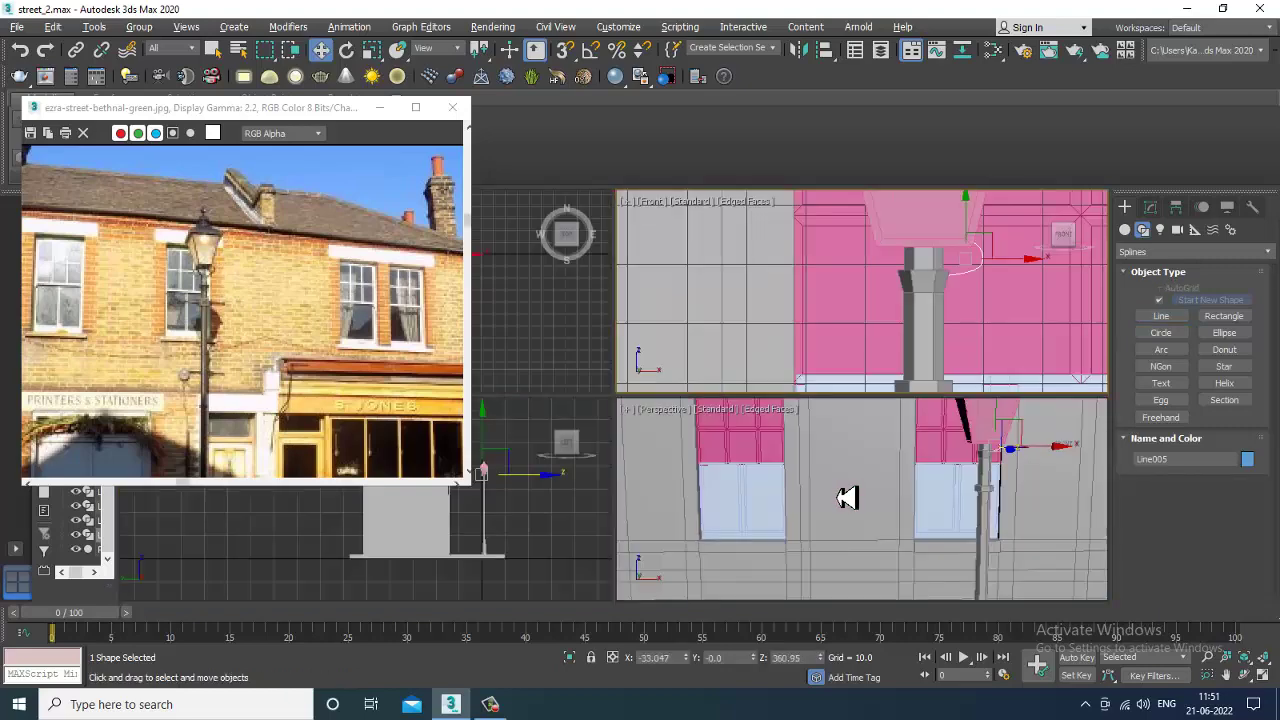
{"action": "right_click", "coordinate": [848, 497]}
{"action": "key", "text": "z"}
{"action": "key", "text": "alt+w"}
{"action": "scroll", "coordinate": [866, 406], "scroll_direction": "down", "scroll_amount": 6}
{"action": "middle_click_drag", "start_coordinate": [866, 406], "coordinate": [798, 339], "text": "alt"}
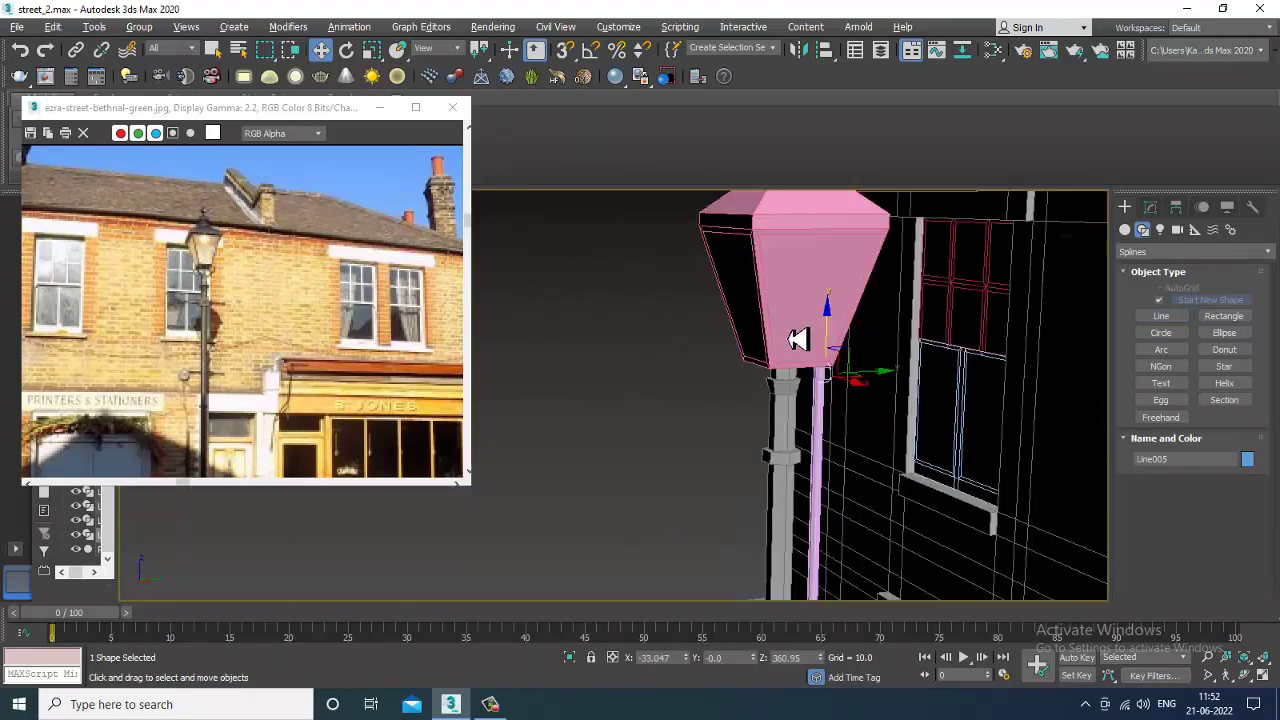
{"action": "scroll", "coordinate": [798, 339], "scroll_direction": "up", "scroll_amount": 2}
{"action": "middle_click_drag", "start_coordinate": [902, 407], "coordinate": [846, 400], "text": "alt"}
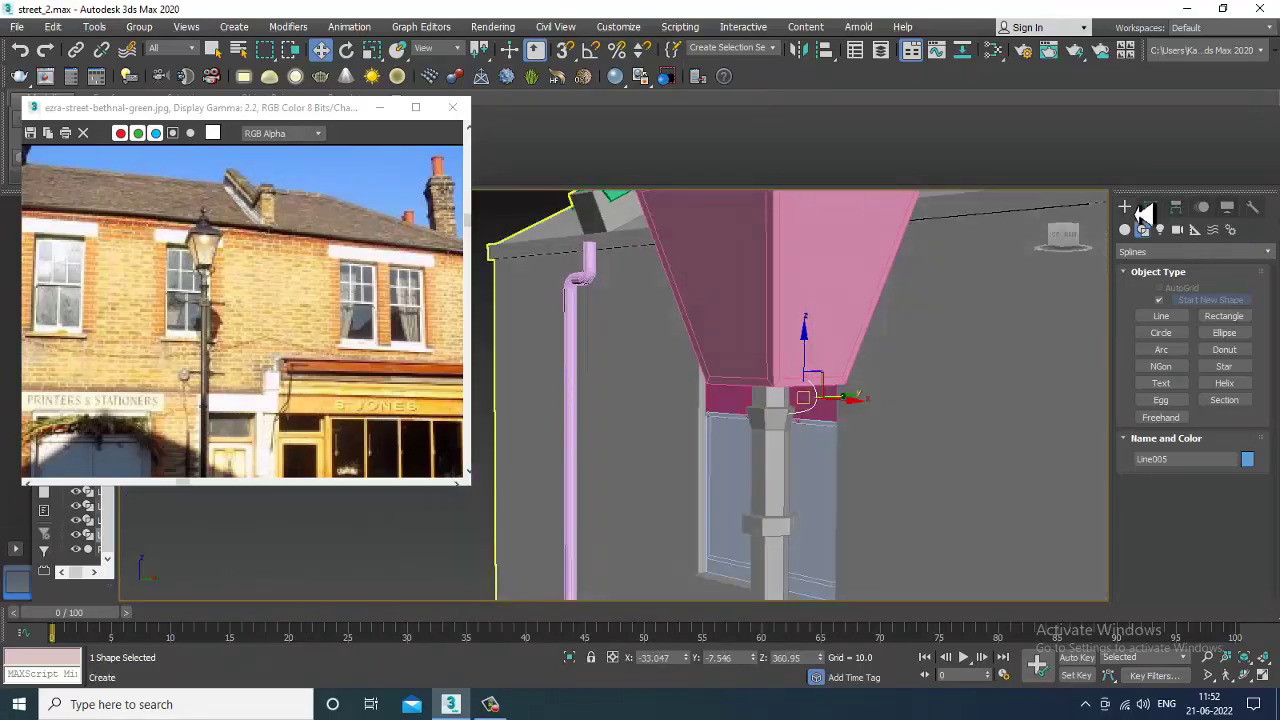
{"action": "left_click", "coordinate": [1174, 210]}
{"action": "left_click", "coordinate": [1158, 212]}
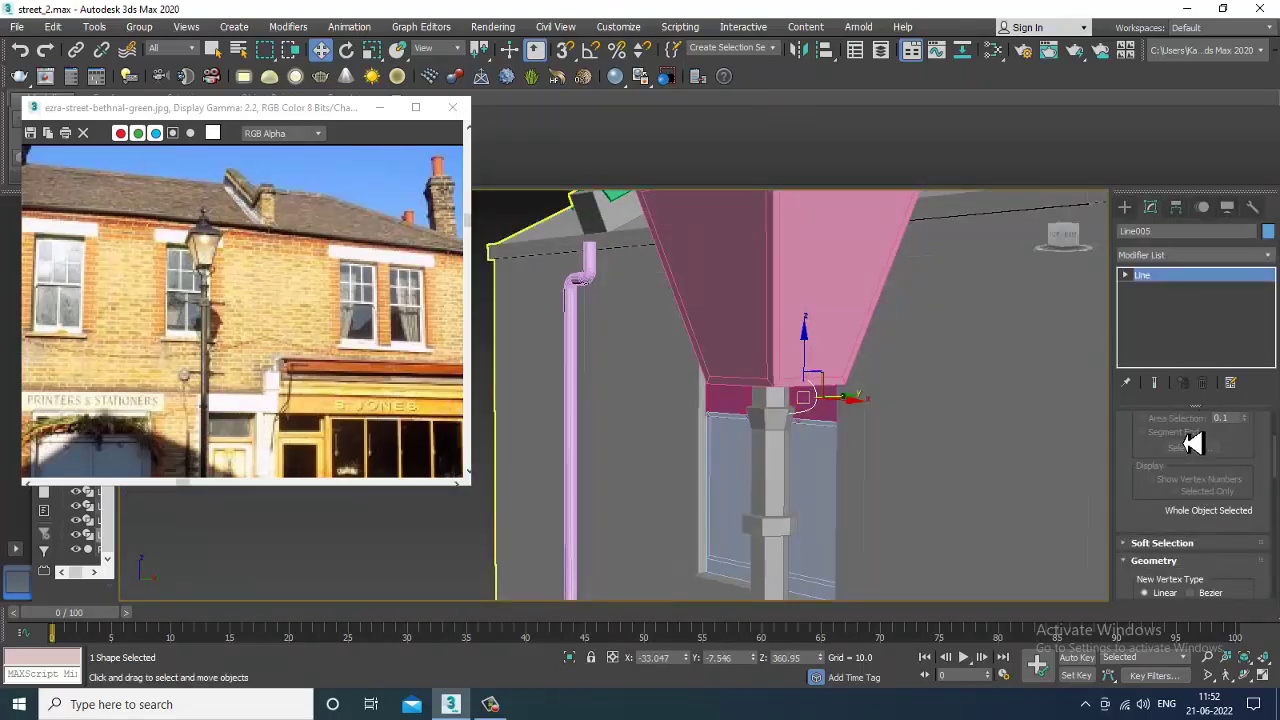
{"action": "left_click_drag", "start_coordinate": [1145, 450], "coordinate": [1145, 530]}
{"action": "left_click_drag", "start_coordinate": [1133, 468], "coordinate": [1158, 519]}
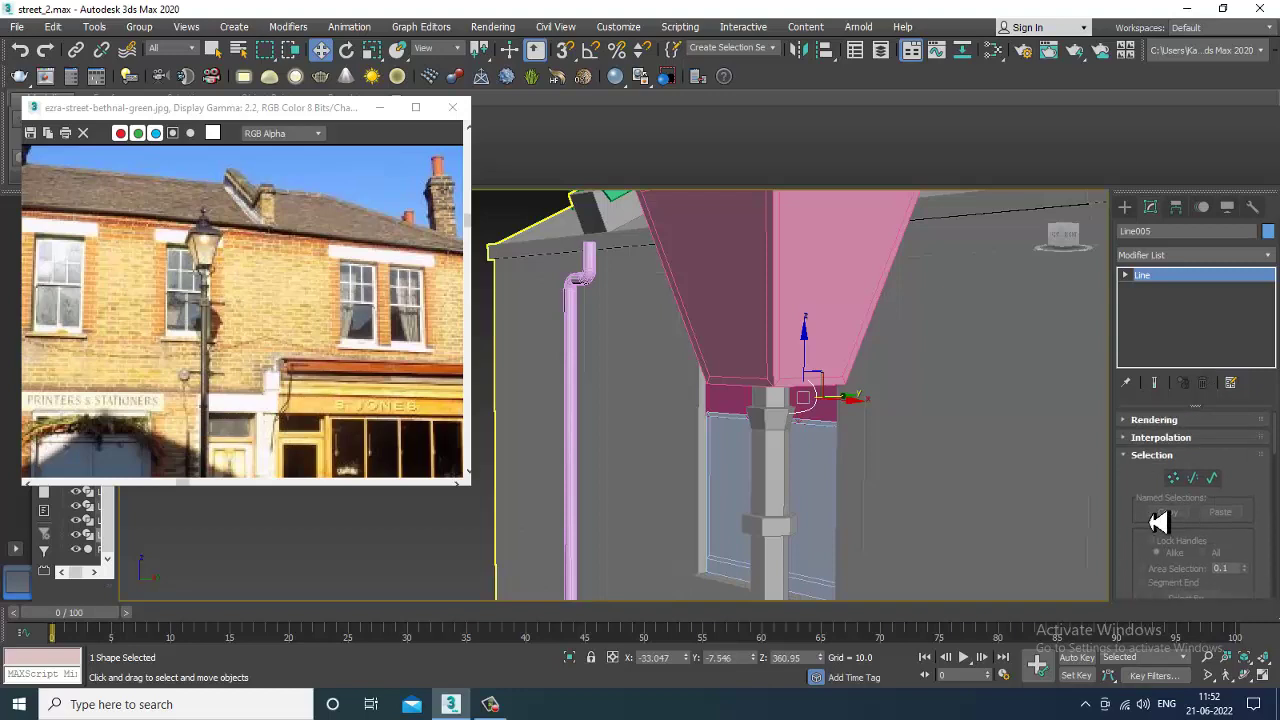
{"action": "left_click", "coordinate": [1131, 421]}
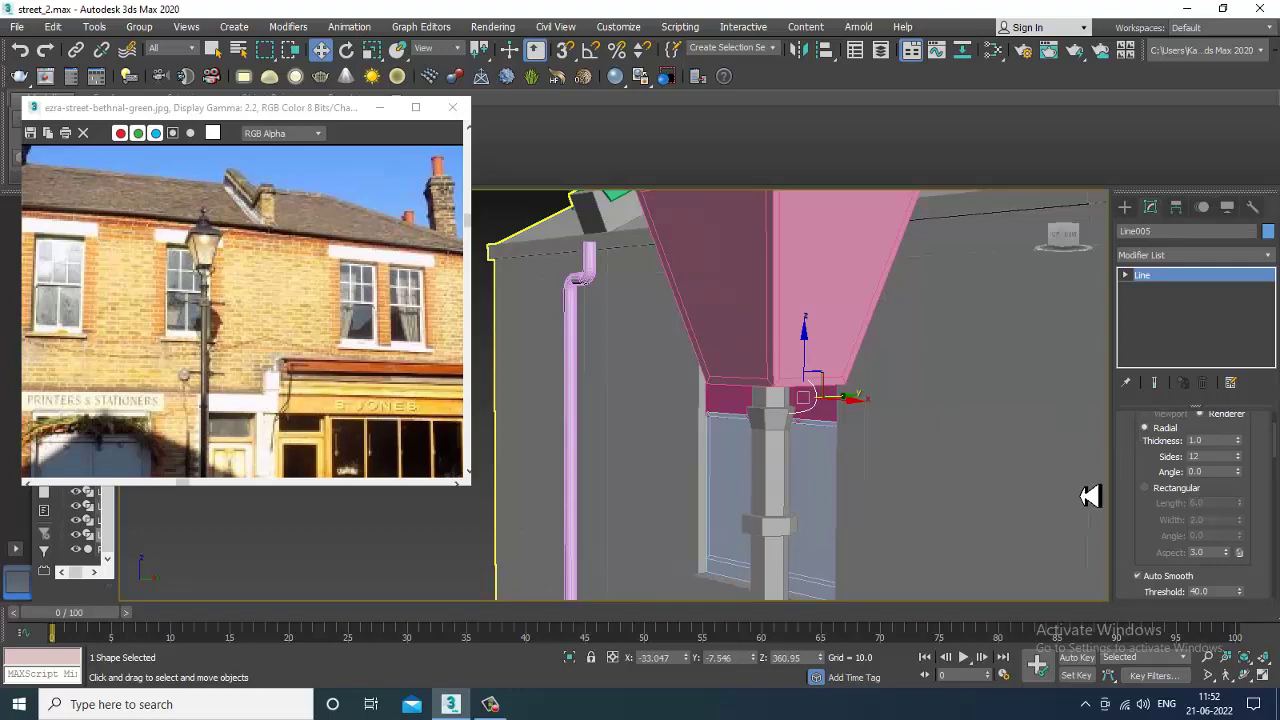
{"action": "scroll", "coordinate": [1133, 514], "scroll_direction": "up", "scroll_amount": 3}
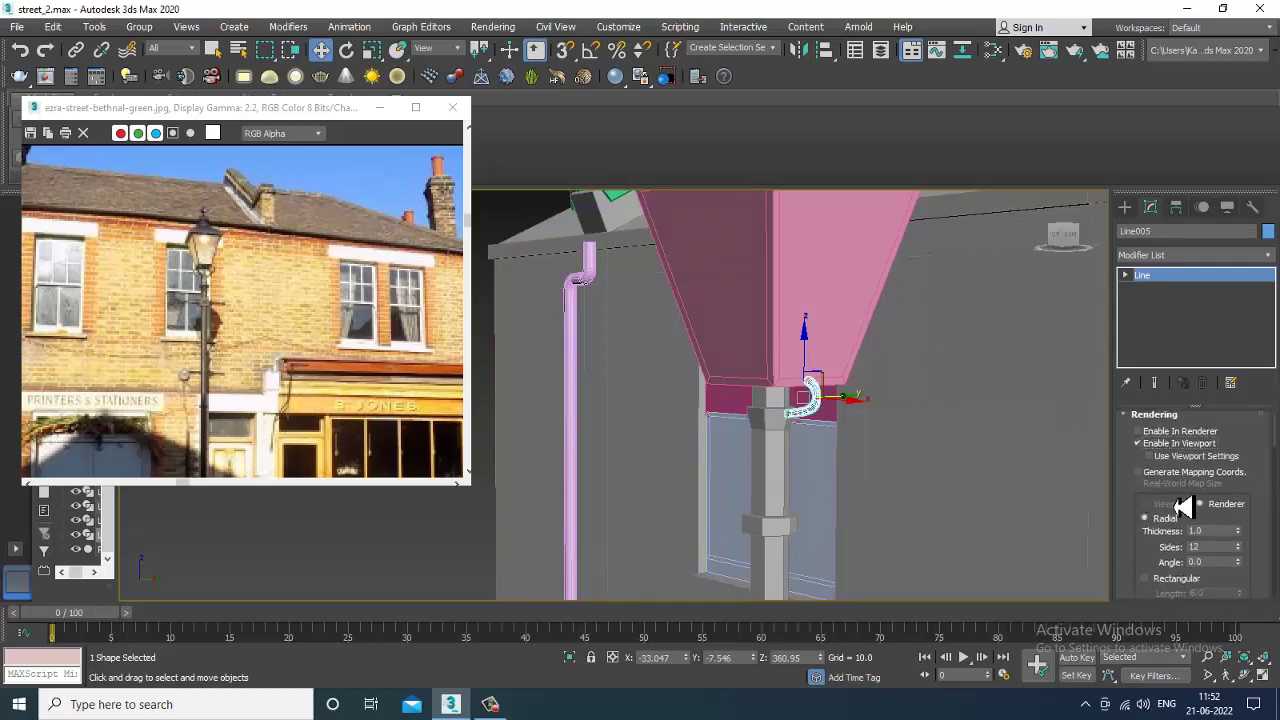
Give the bracket spline a rectangular cross-section with length 1.5 and width 0.82.
{"action": "left_click", "coordinate": [1150, 580]}
{"action": "scroll", "coordinate": [1158, 562], "scroll_direction": "down", "scroll_amount": 4}
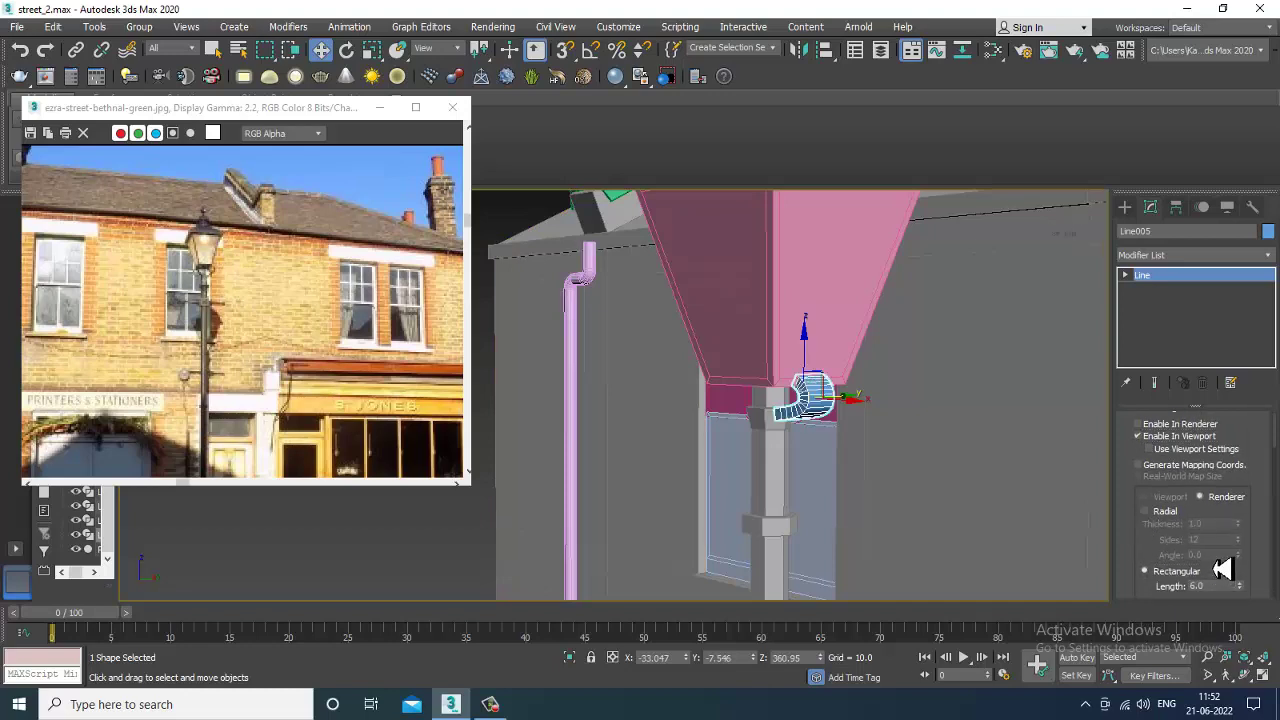
{"action": "left_click_drag", "start_coordinate": [1248, 476], "coordinate": [1262, 534]}
{"action": "left_click_drag", "start_coordinate": [1245, 488], "coordinate": [1255, 530]}
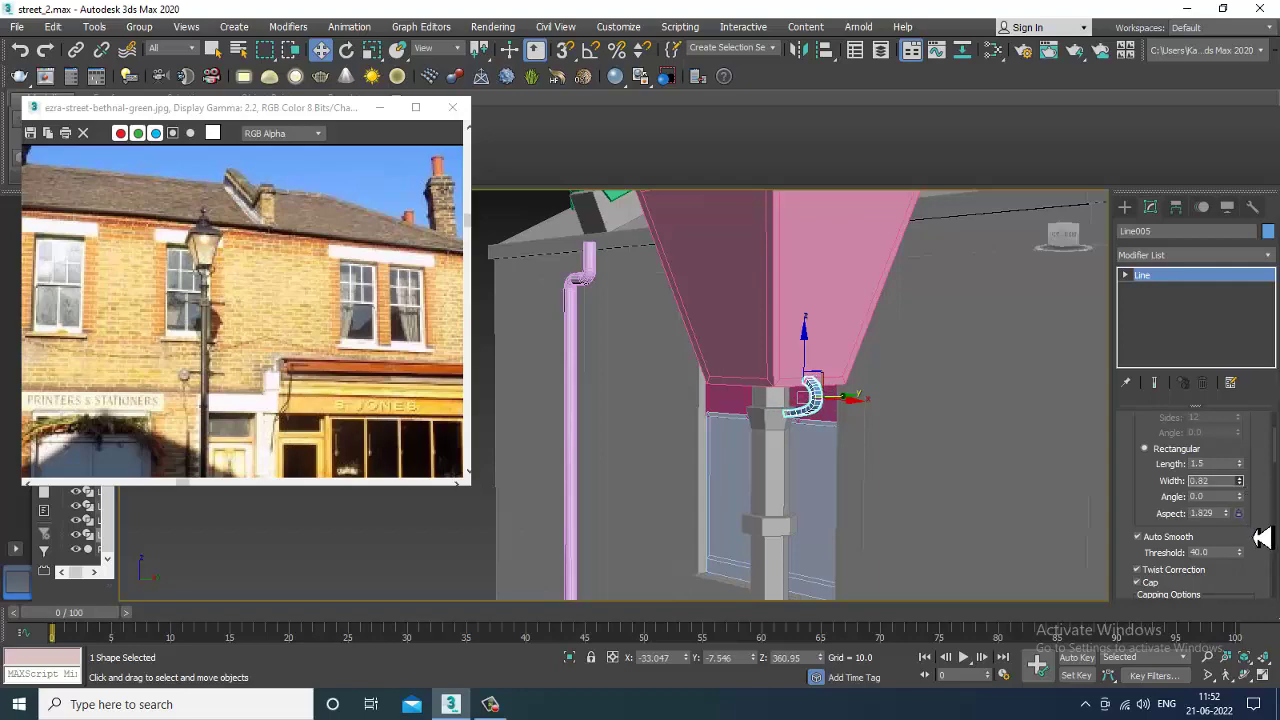
{"action": "middle_click_drag", "start_coordinate": [1010, 418], "coordinate": [1066, 417], "text": "alt"}
{"action": "scroll", "coordinate": [863, 431], "scroll_direction": "up", "scroll_amount": 4}
{"action": "middle_click_drag", "start_coordinate": [863, 431], "coordinate": [883, 426], "text": "alt"}
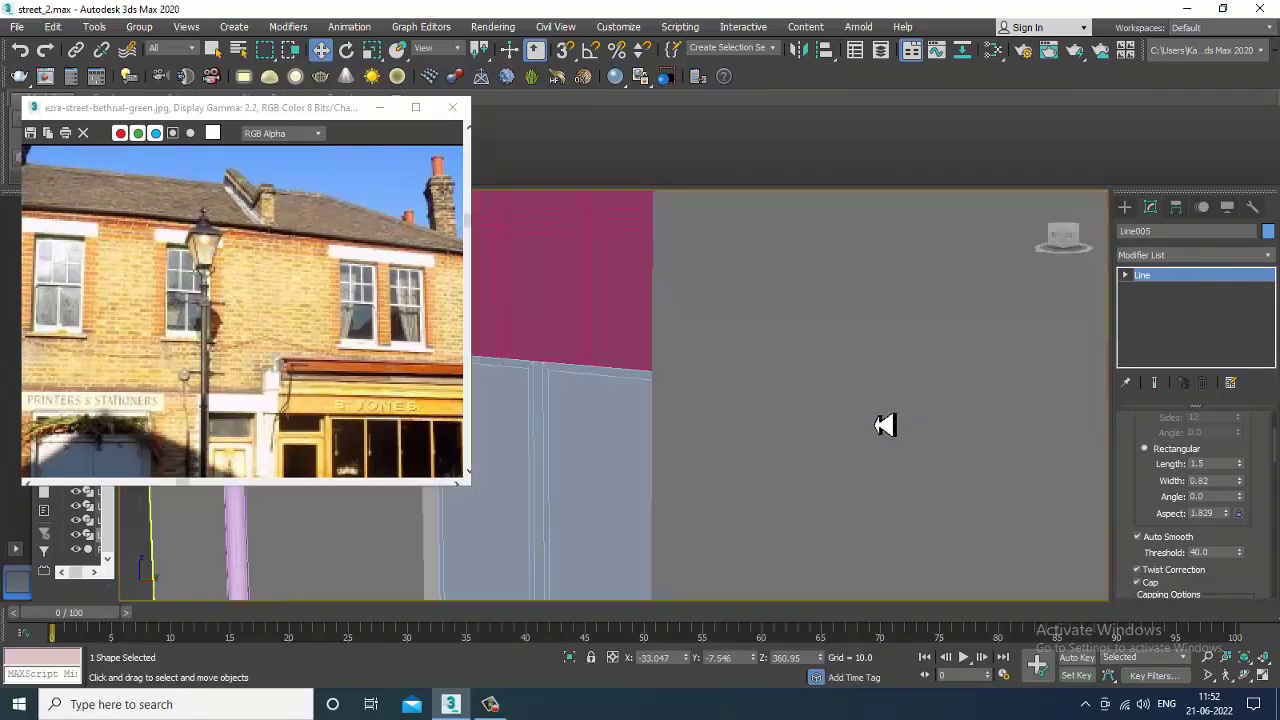
Move only the bracket's pivot to the centre of the lamp post in the top view.
{"action": "scroll", "coordinate": [802, 388], "scroll_direction": "down", "scroll_amount": 5}
{"action": "key", "text": "alt+w"}
{"action": "middle_click", "coordinate": [582, 343]}
{"action": "key", "text": "alt+w"}
{"action": "scroll", "coordinate": [665, 335], "scroll_direction": "up", "scroll_amount": 12}
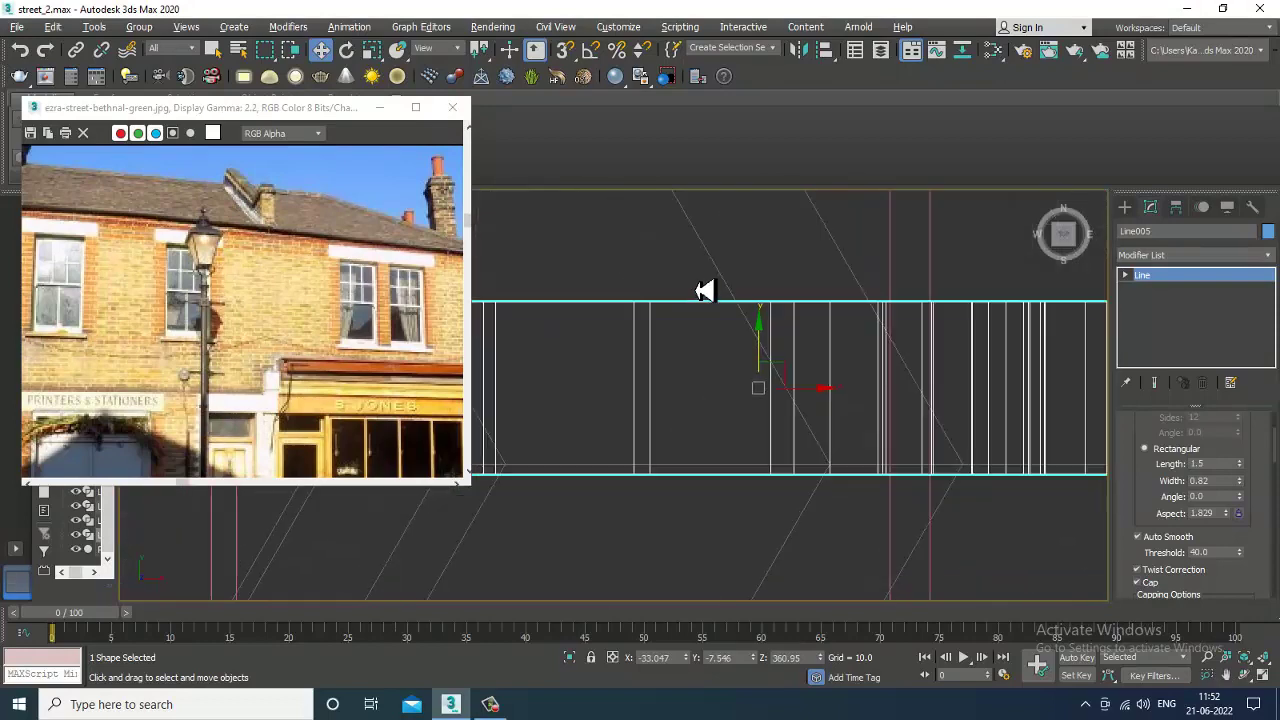
{"action": "scroll", "coordinate": [700, 295], "scroll_direction": "down", "scroll_amount": 4}
{"action": "scroll", "coordinate": [697, 302], "scroll_direction": "down", "scroll_amount": 5}
{"action": "scroll", "coordinate": [820, 355], "scroll_direction": "up", "scroll_amount": 6}
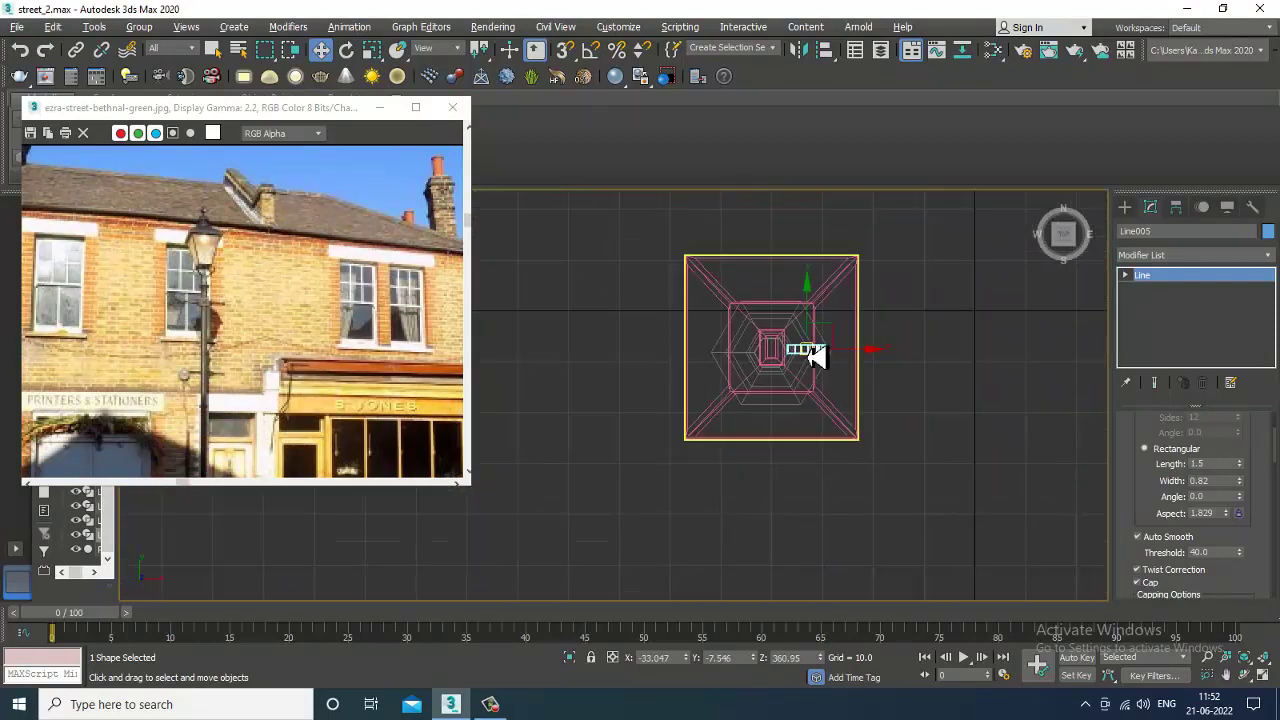
{"action": "left_click", "coordinate": [1176, 207]}
{"action": "left_click", "coordinate": [1193, 317]}
{"action": "left_click_drag", "start_coordinate": [860, 365], "coordinate": [773, 373]}
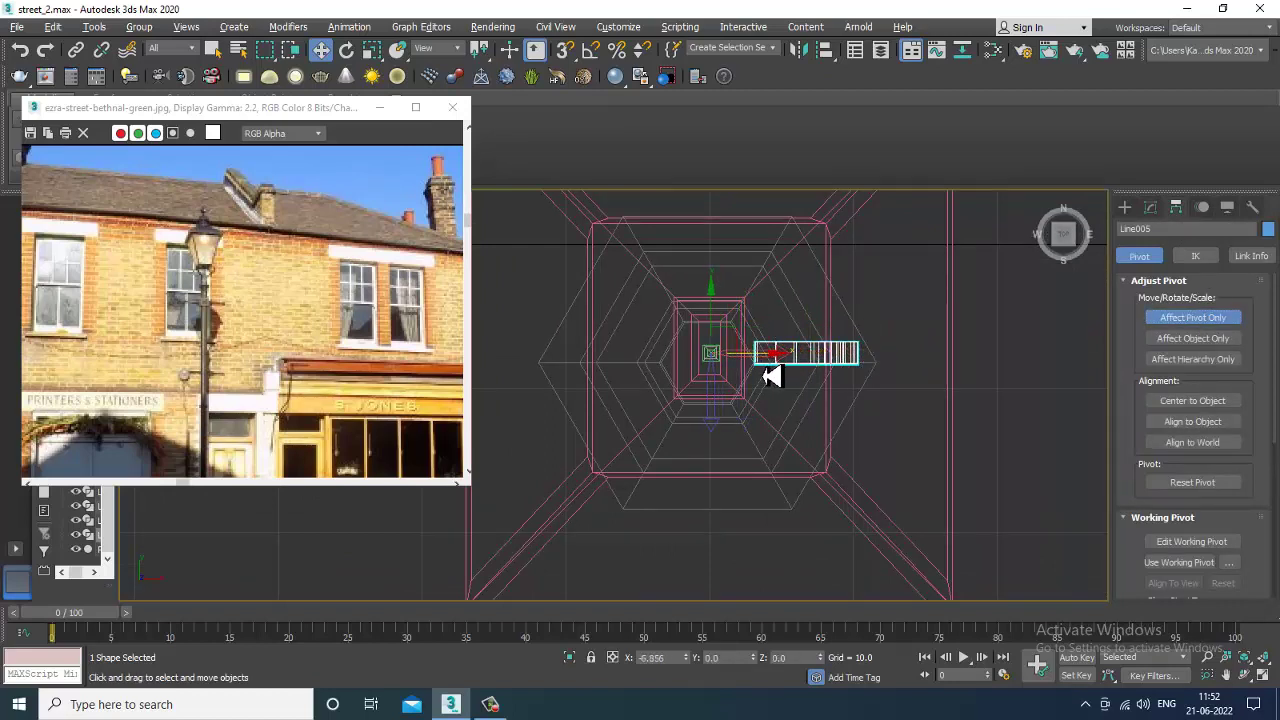
{"action": "left_click", "coordinate": [1192, 320]}
Rotate-clone the bracket around the post in roughly 90° steps, making three copies.
{"action": "key", "text": "e"}
{"action": "mouse_move", "coordinate": [764, 340]}
{"action": "left_mouse_down"}
{"action": "mouse_move", "coordinate": [697, 251]}
{"action": "mouse_move", "coordinate": [658, 227]}
{"action": "left_mouse_up"}
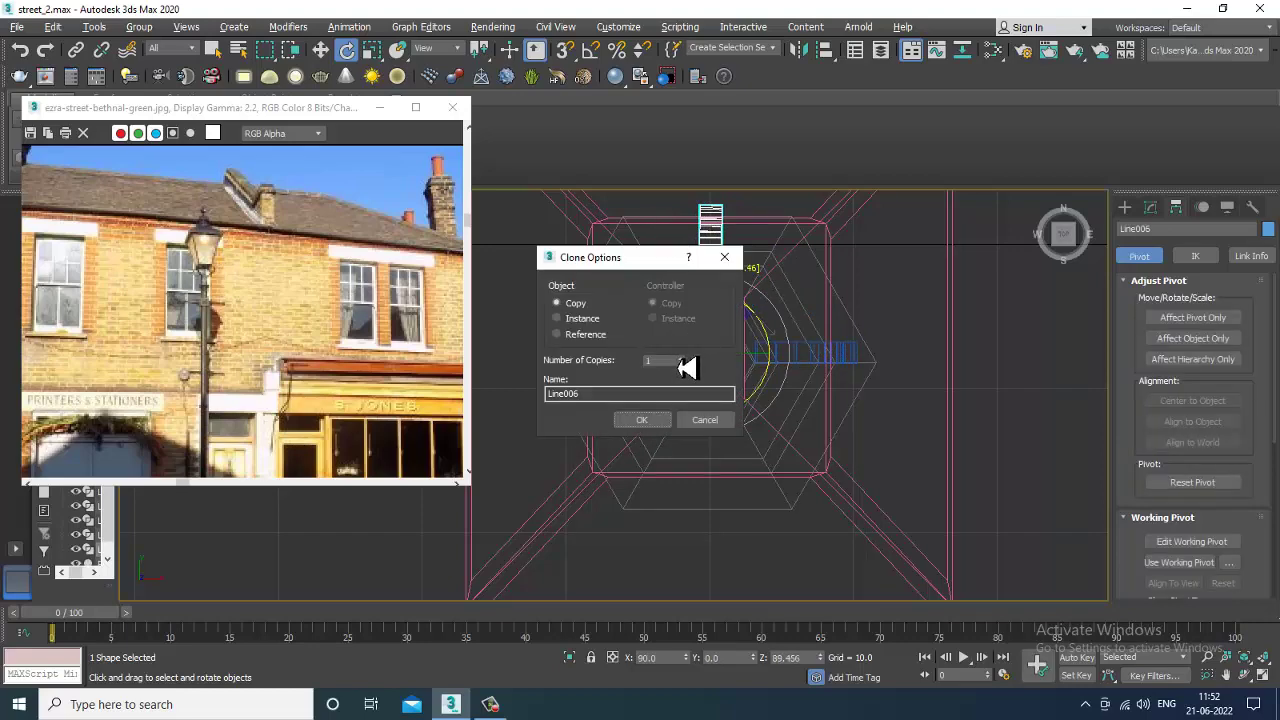
{"action": "left_click", "coordinate": [643, 425]}
{"action": "key", "text": "alt+w"}
{"action": "middle_click", "coordinate": [900, 503]}
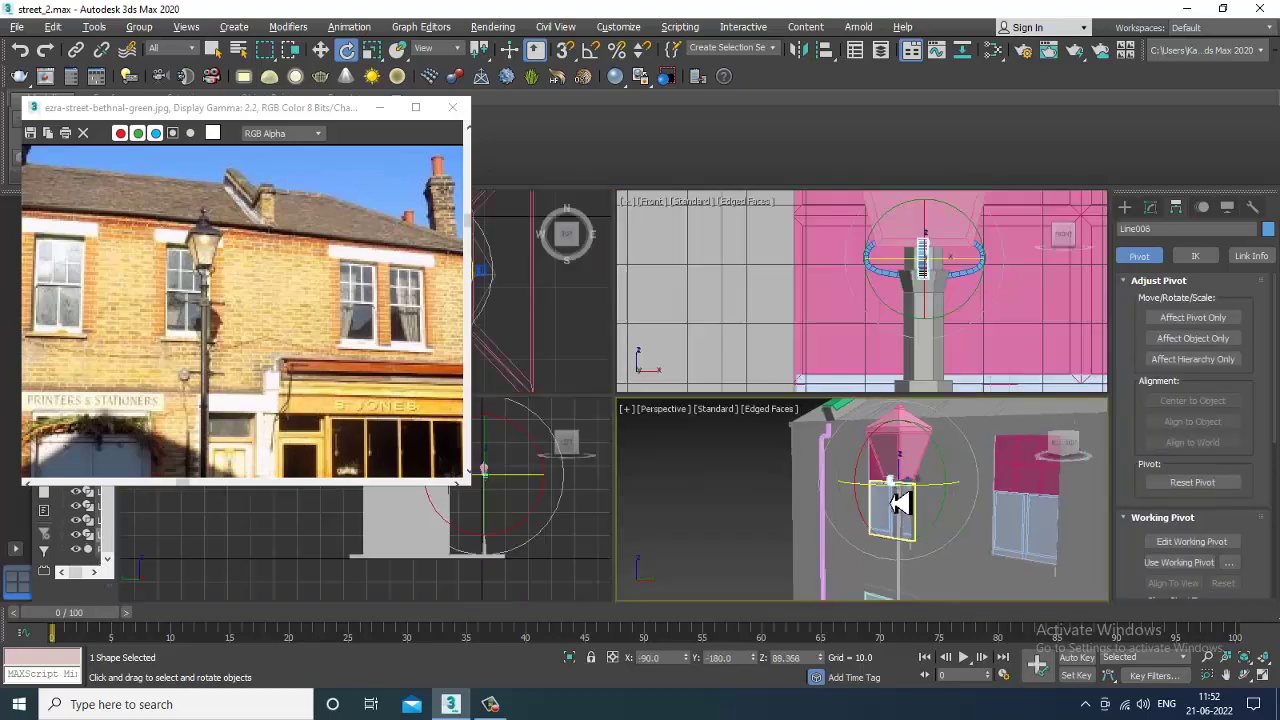
{"action": "key", "text": "alt+w"}
{"action": "mouse_move", "coordinate": [898, 502]}
{"action": "middle_mouse_down", "text": "alt"}
{"action": "mouse_move", "coordinate": [852, 487]}
{"action": "mouse_move", "coordinate": [861, 469]}
{"action": "middle_mouse_up", "text": "alt"}
{"action": "scroll", "coordinate": [835, 458], "scroll_direction": "up", "scroll_amount": 2}
{"action": "scroll", "coordinate": [831, 317], "scroll_direction": "down", "scroll_amount": 8}
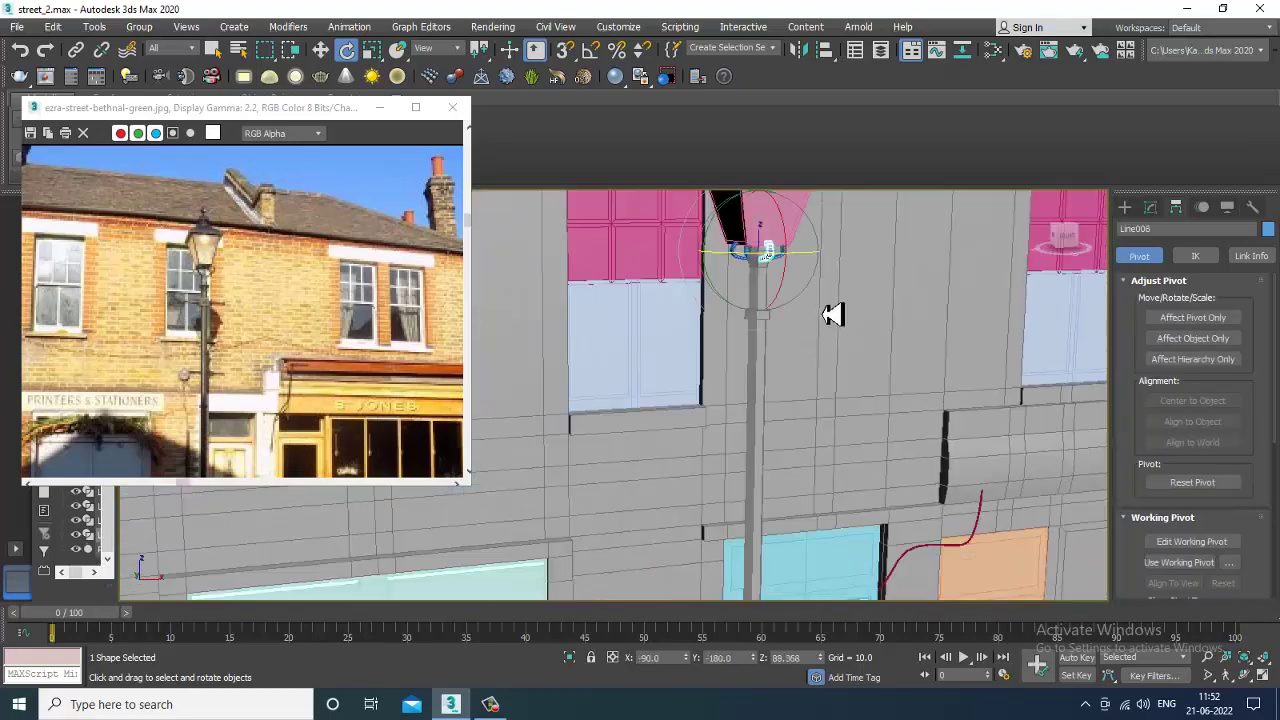
Compare the lamp, shopfront and pavement of the street model with the reference photo from several angles.
{"action": "middle_click_drag", "start_coordinate": [889, 406], "coordinate": [775, 424]}
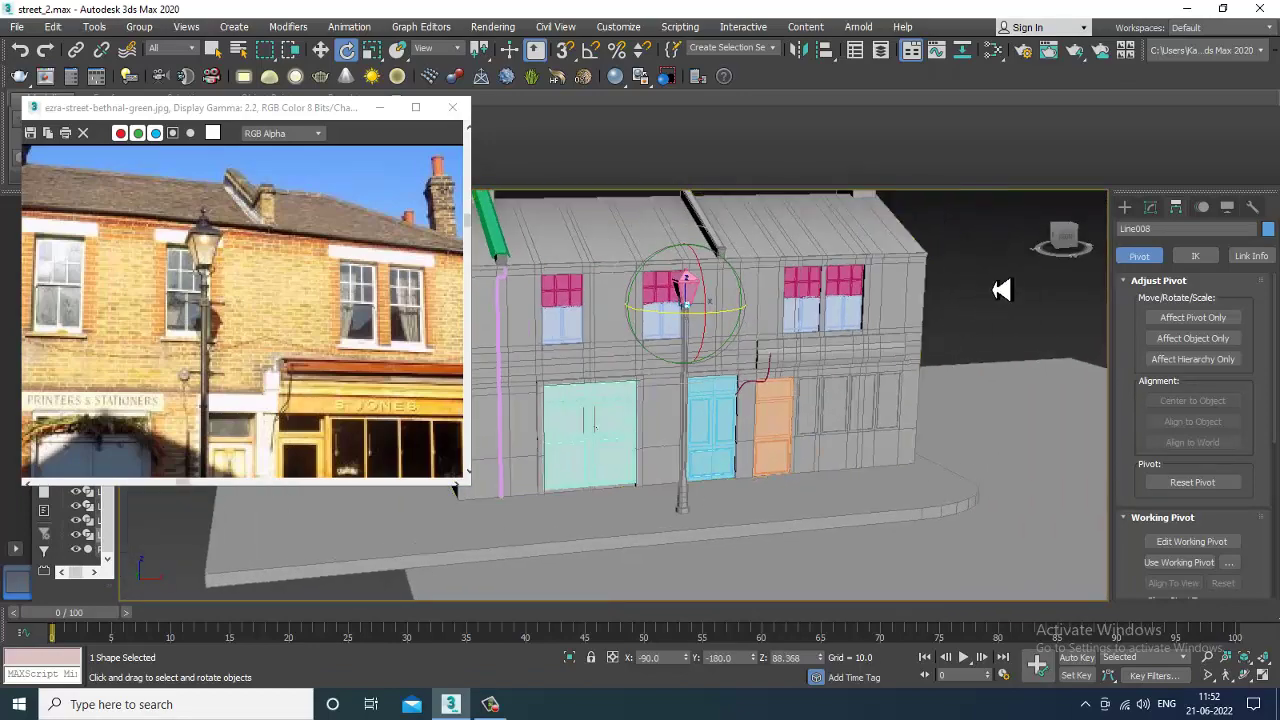
{"action": "left_click", "coordinate": [1000, 289]}
{"action": "scroll", "coordinate": [737, 355], "scroll_direction": "up", "scroll_amount": 3}
{"action": "middle_click_drag", "start_coordinate": [737, 355], "coordinate": [769, 377]}
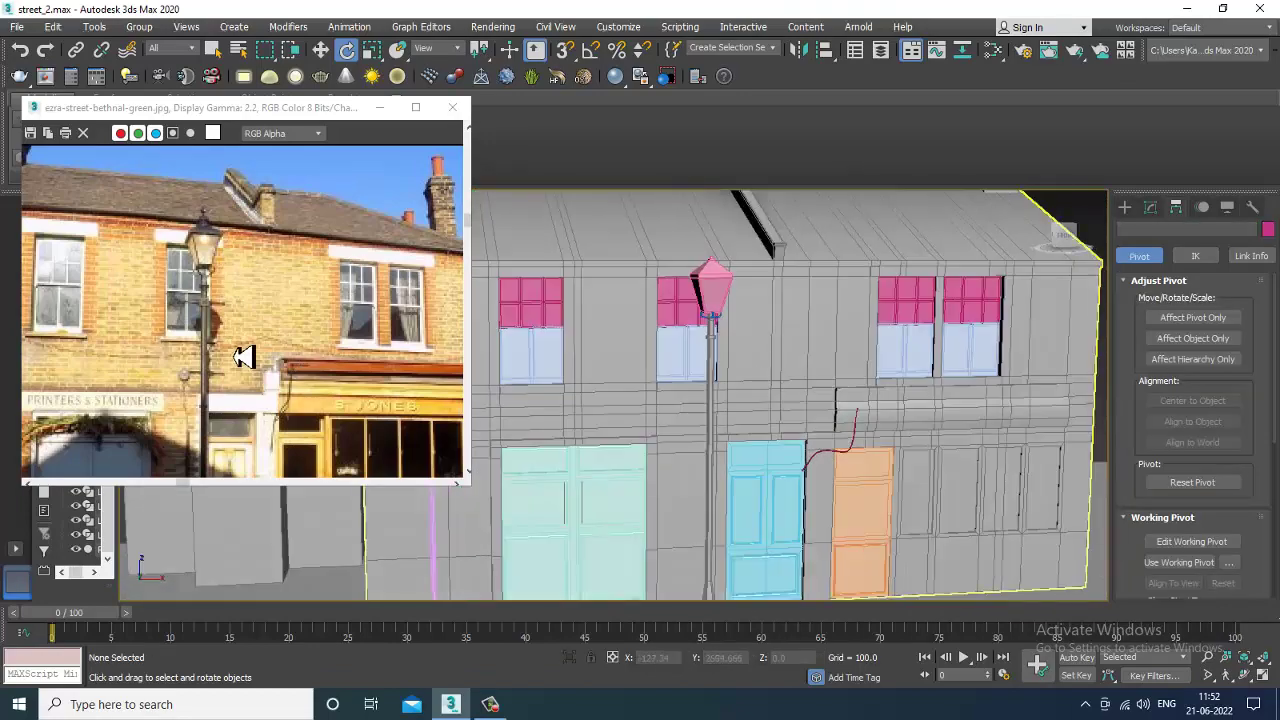
{"action": "middle_click_drag", "start_coordinate": [223, 346], "coordinate": [236, 227]}
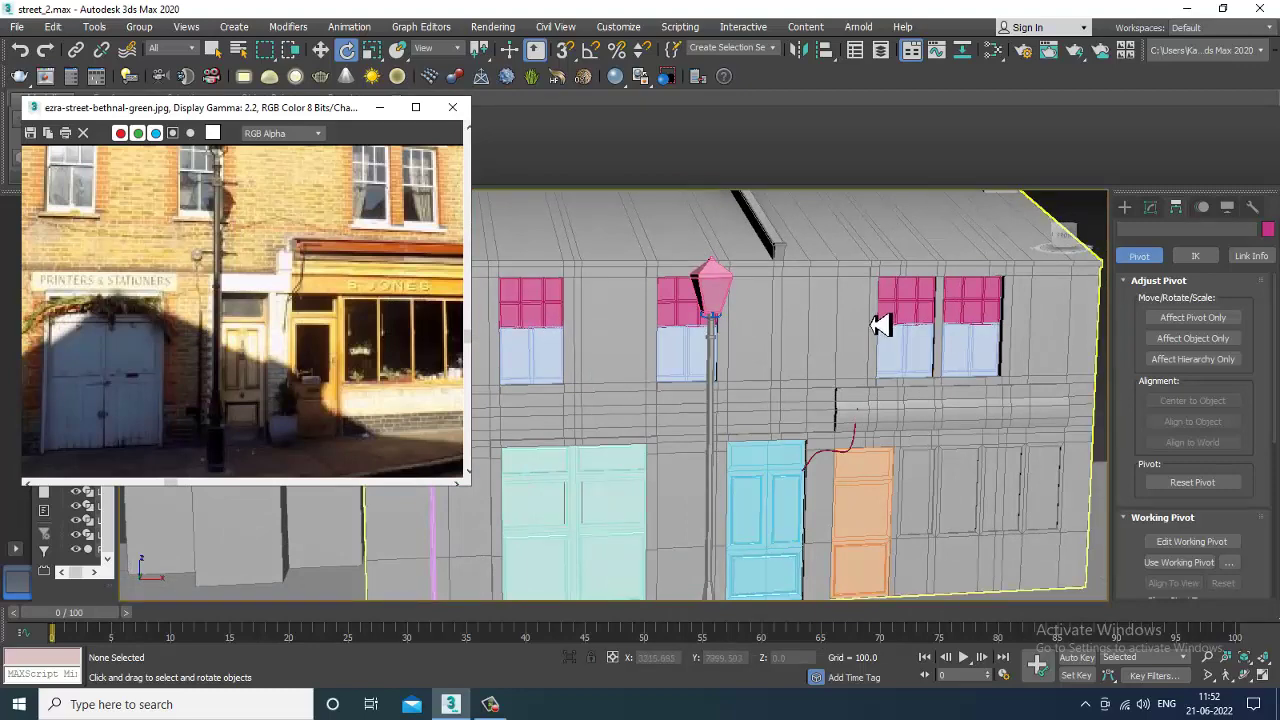
{"action": "left_click", "coordinate": [727, 296]}
{"action": "scroll", "coordinate": [760, 320], "scroll_direction": "down", "scroll_amount": 6}
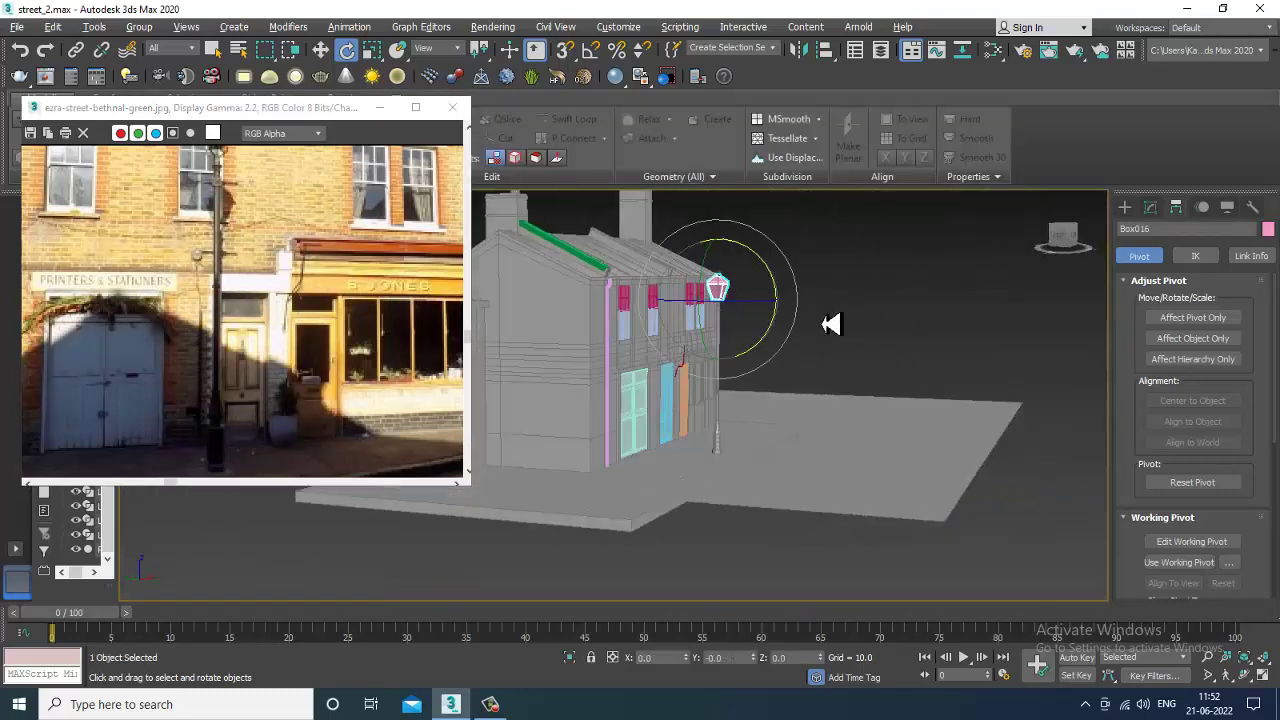
{"action": "middle_click_drag", "start_coordinate": [831, 323], "coordinate": [494, 346], "text": "alt"}
{"action": "scroll", "coordinate": [198, 323], "scroll_direction": "up", "scroll_amount": 2}
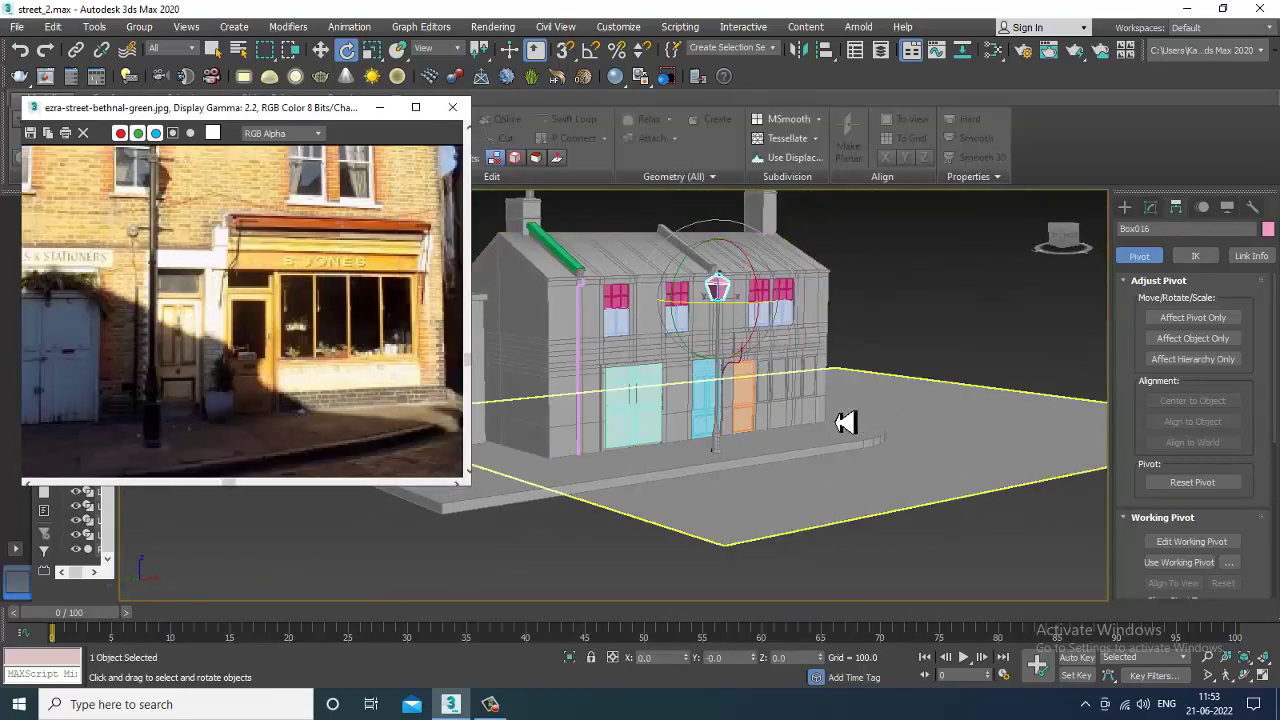
{"action": "middle_click_drag", "start_coordinate": [986, 397], "coordinate": [872, 408], "text": "alt"}
{"action": "scroll", "coordinate": [872, 408], "scroll_direction": "up", "scroll_amount": 6}
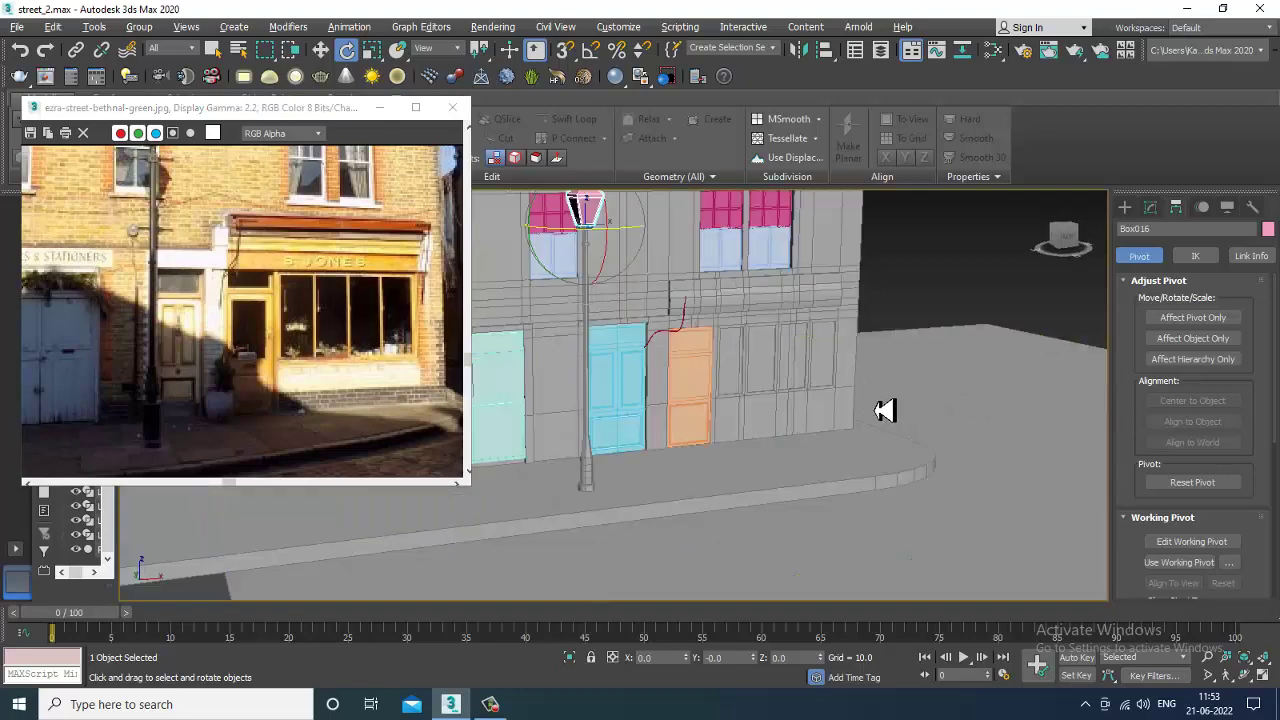
{"action": "left_click", "coordinate": [824, 376]}
{"action": "scroll", "coordinate": [826, 400], "scroll_direction": "up", "scroll_amount": 2}
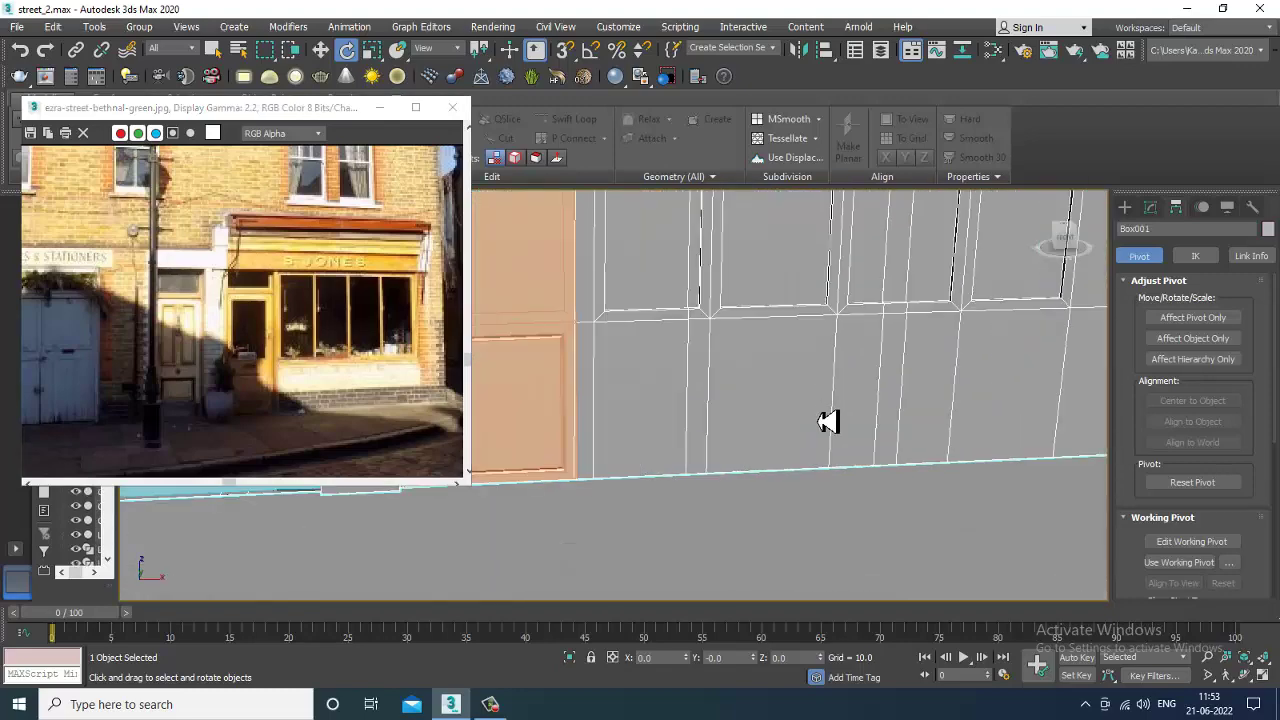
{"action": "key", "text": "4"}
{"action": "left_click", "coordinate": [651, 414]}
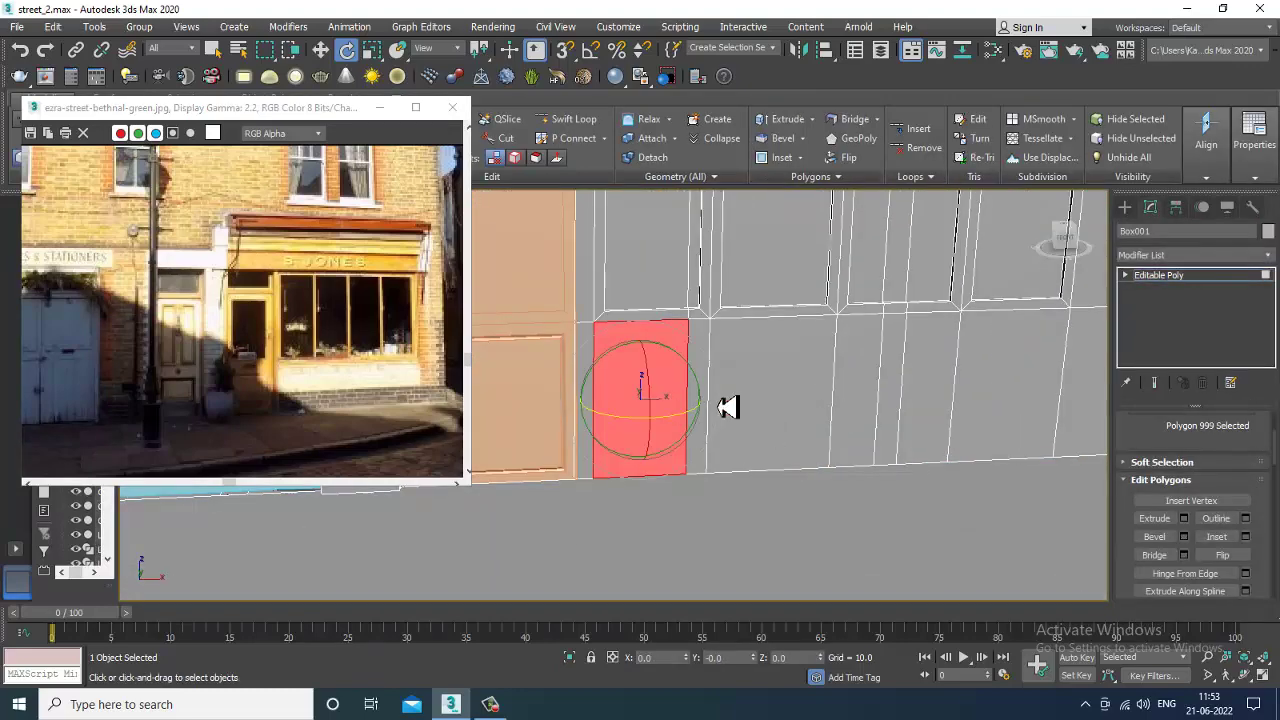
{"action": "key", "text": "w"}
{"action": "left_click", "coordinate": [700, 393], "text": "ctrl"}
{"action": "left_click", "coordinate": [775, 385], "text": "ctrl"}
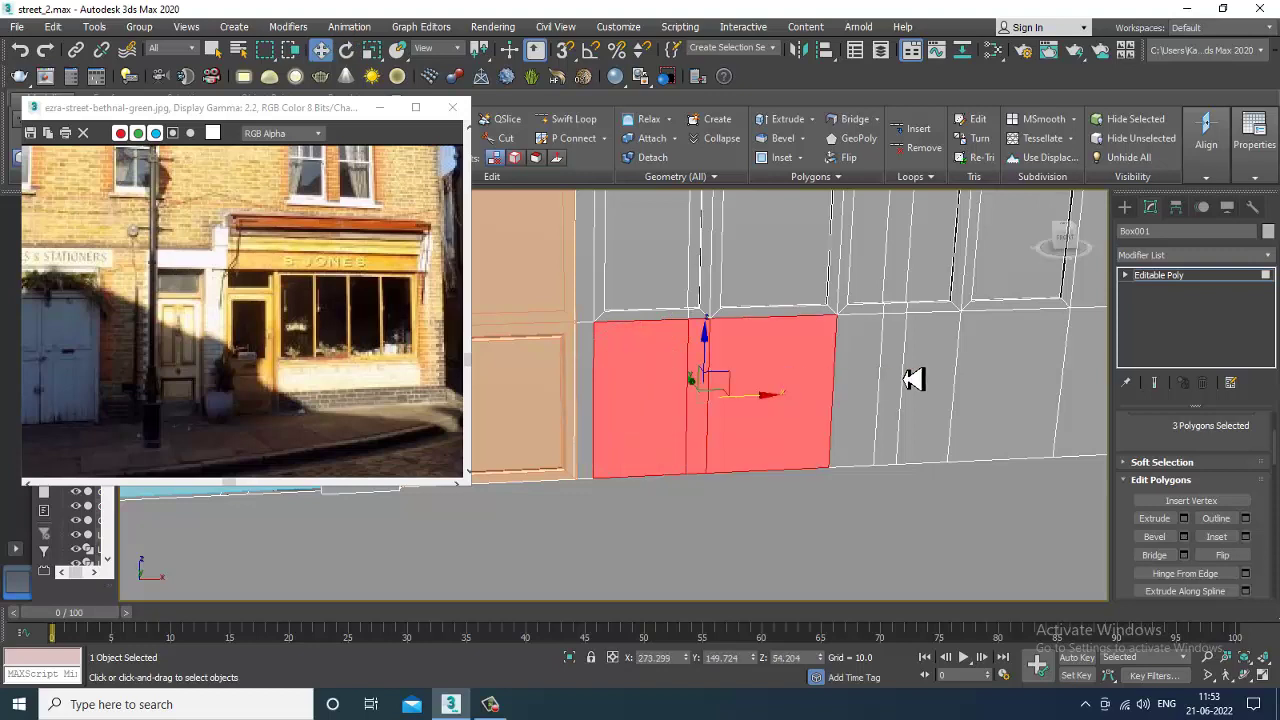
{"action": "left_click", "coordinate": [870, 377], "text": "ctrl"}
{"action": "left_click", "coordinate": [895, 374], "text": "ctrl"}
{"action": "left_click", "coordinate": [930, 375], "text": "ctrl"}
{"action": "left_click", "coordinate": [1014, 384], "text": "ctrl"}
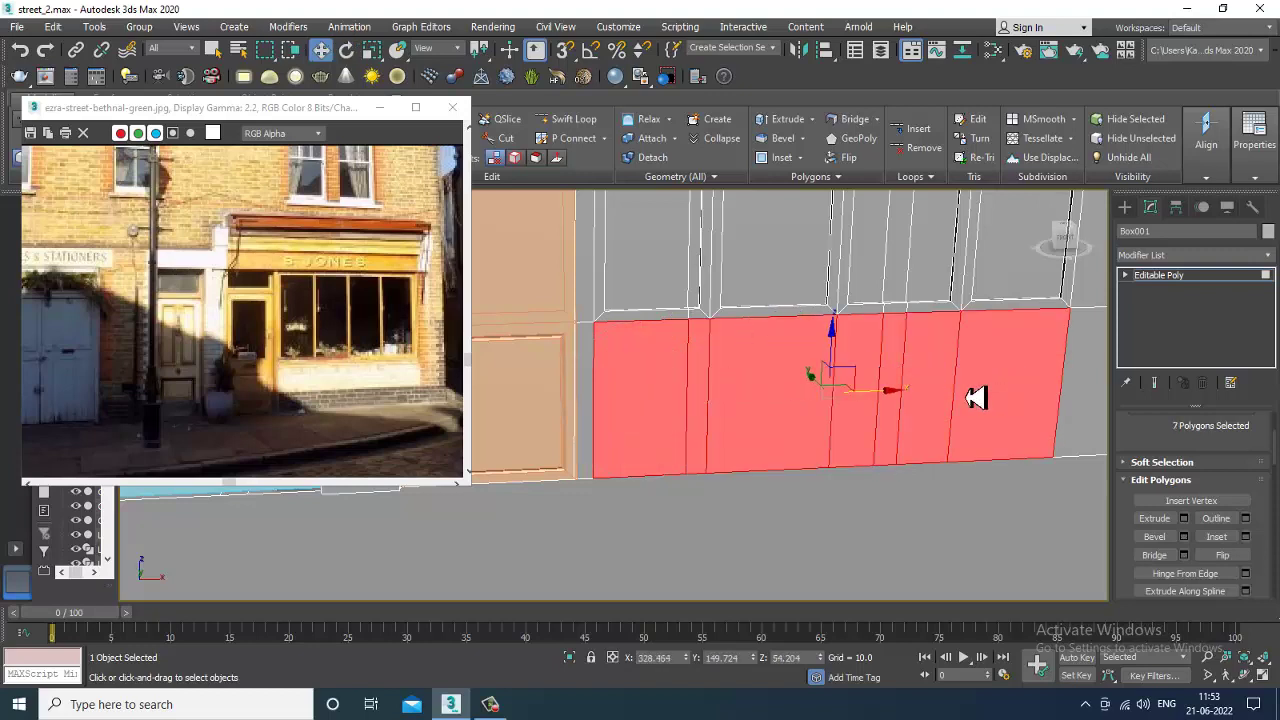
{"action": "middle_click_drag", "start_coordinate": [974, 400], "coordinate": [803, 398]}
{"action": "left_click", "coordinate": [912, 390], "text": "ctrl"}
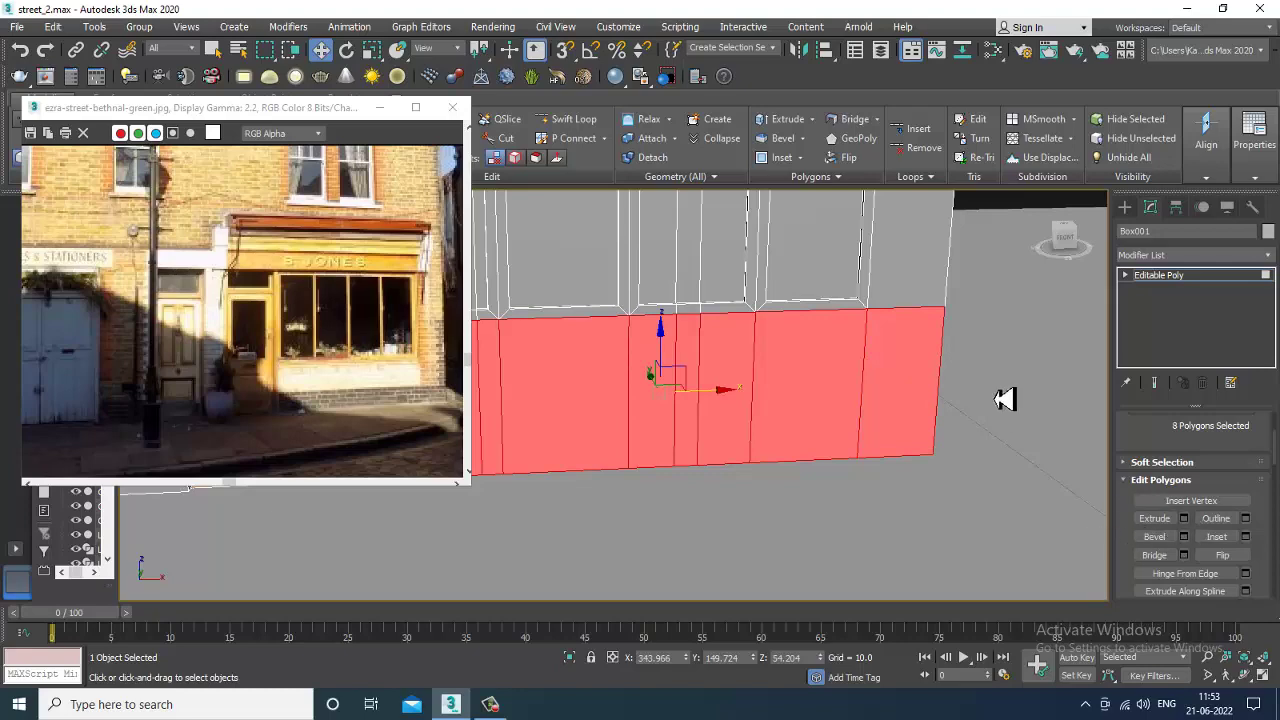
{"action": "scroll", "coordinate": [1004, 399], "scroll_direction": "down", "scroll_amount": 5}
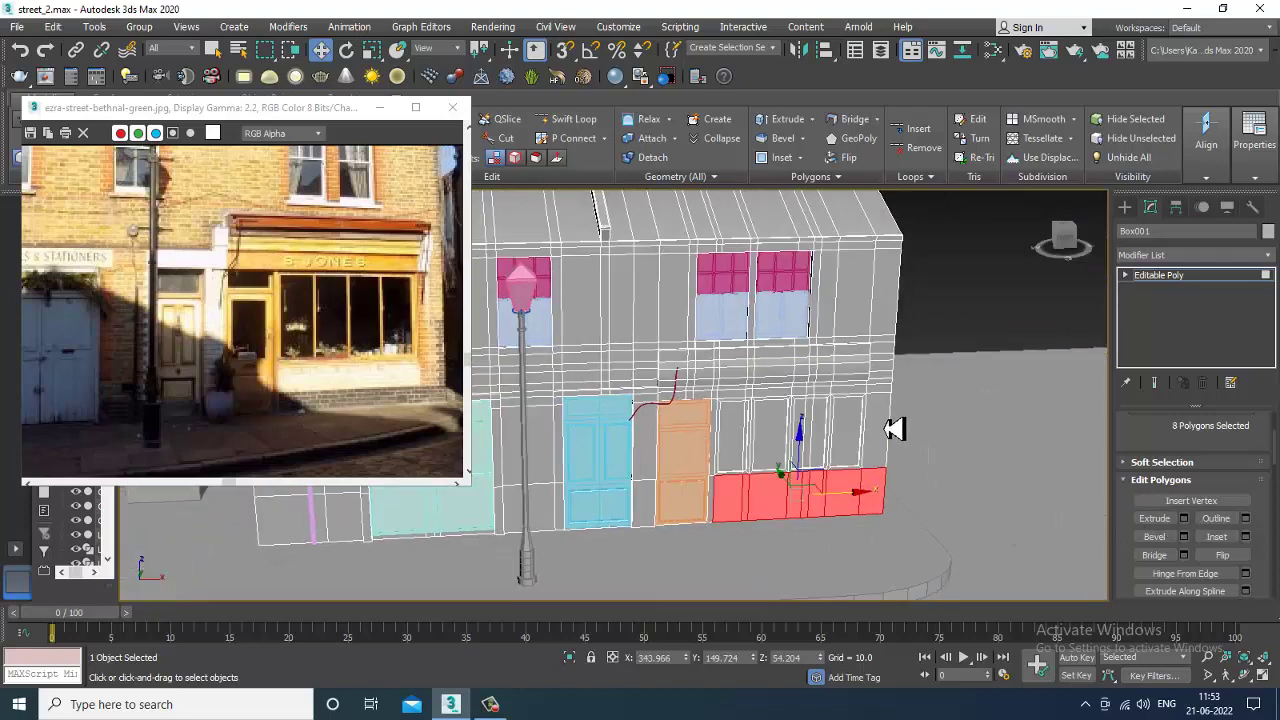
{"action": "scroll", "coordinate": [893, 428], "scroll_direction": "up", "scroll_amount": 4}
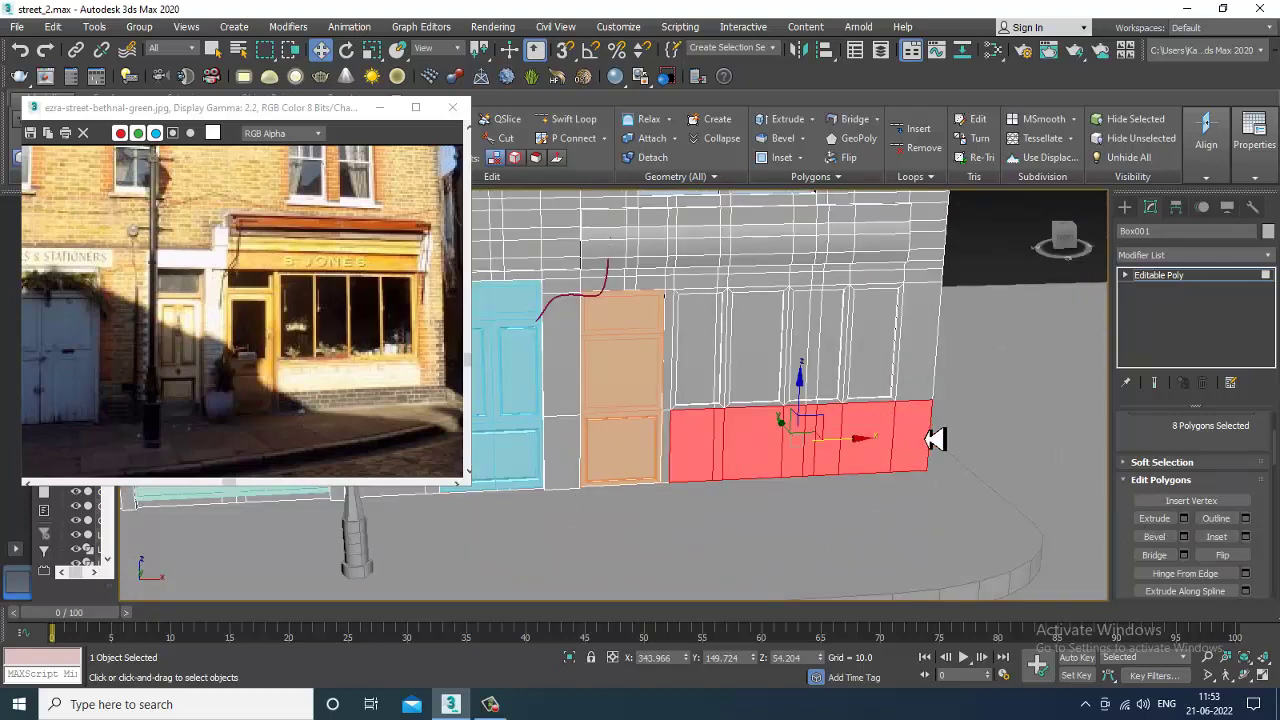
{"action": "left_click", "coordinate": [1001, 268]}
Create a box about 967 long, 614 wide and 602 high on the ground beside the corner building.
{"action": "middle_click_drag", "start_coordinate": [366, 360], "coordinate": [218, 310]}
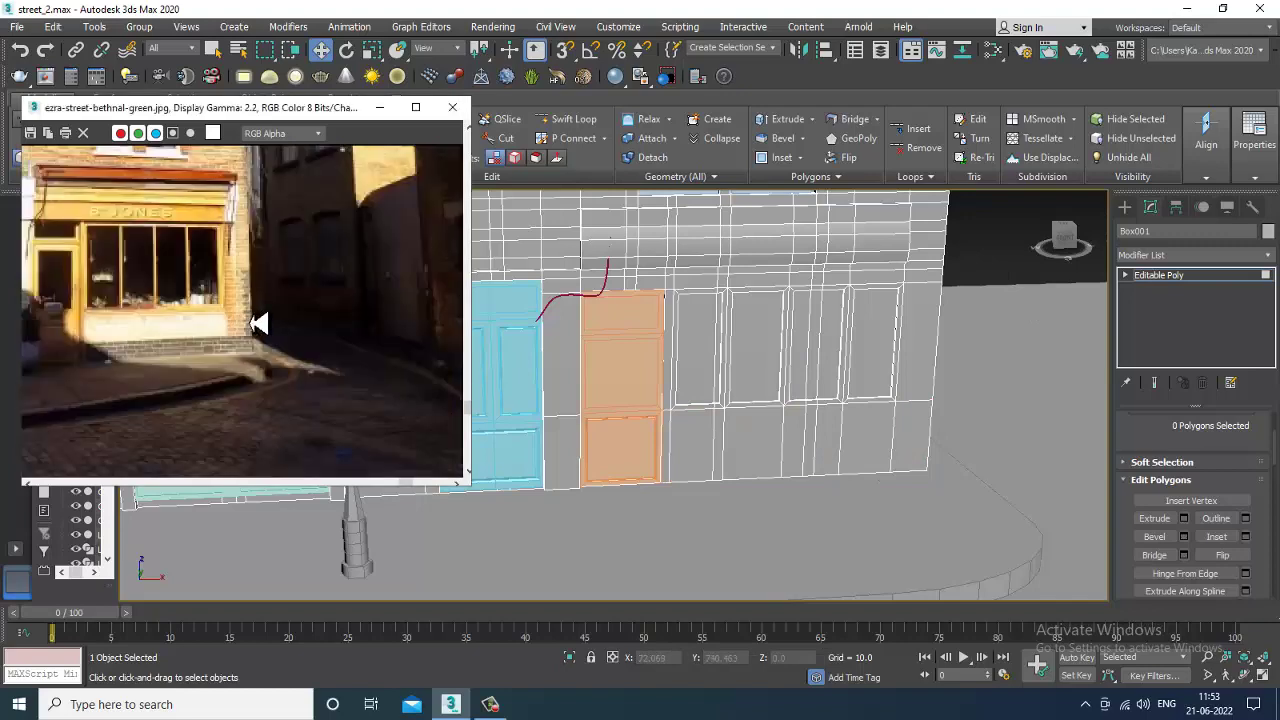
{"action": "scroll", "coordinate": [258, 322], "scroll_direction": "down", "scroll_amount": 3}
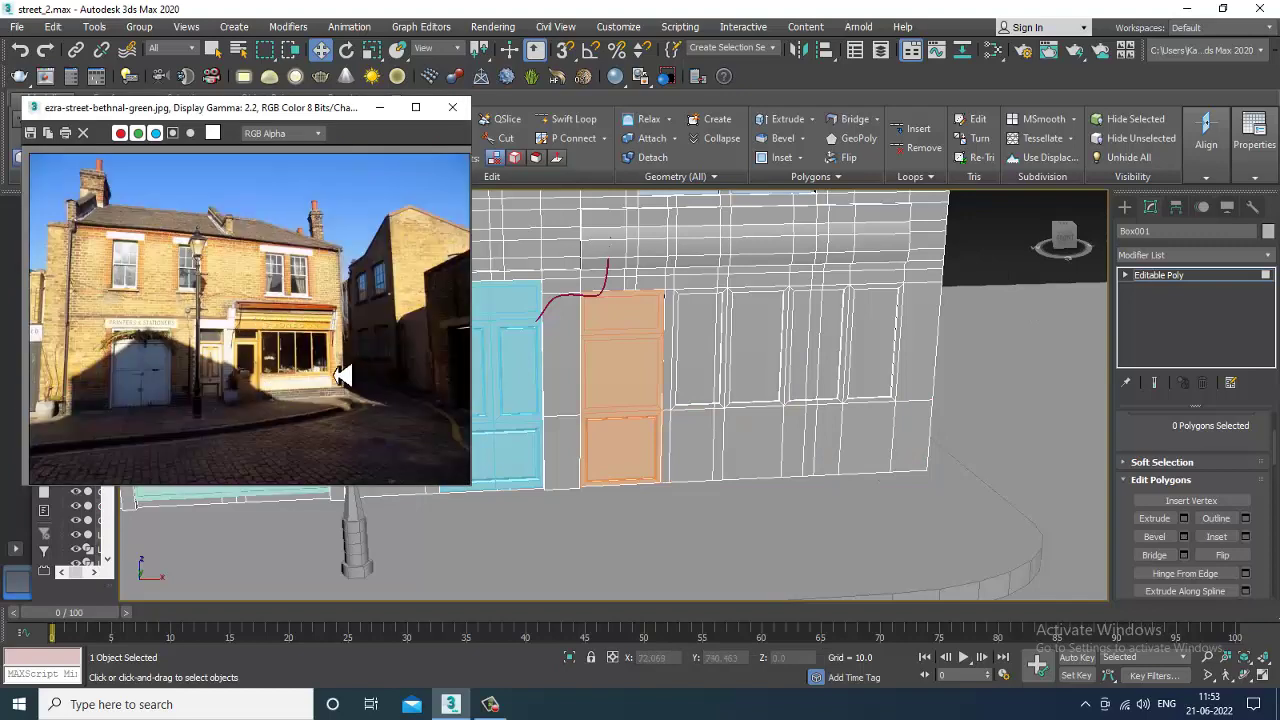
{"action": "scroll", "coordinate": [944, 400], "scroll_direction": "down", "scroll_amount": 8}
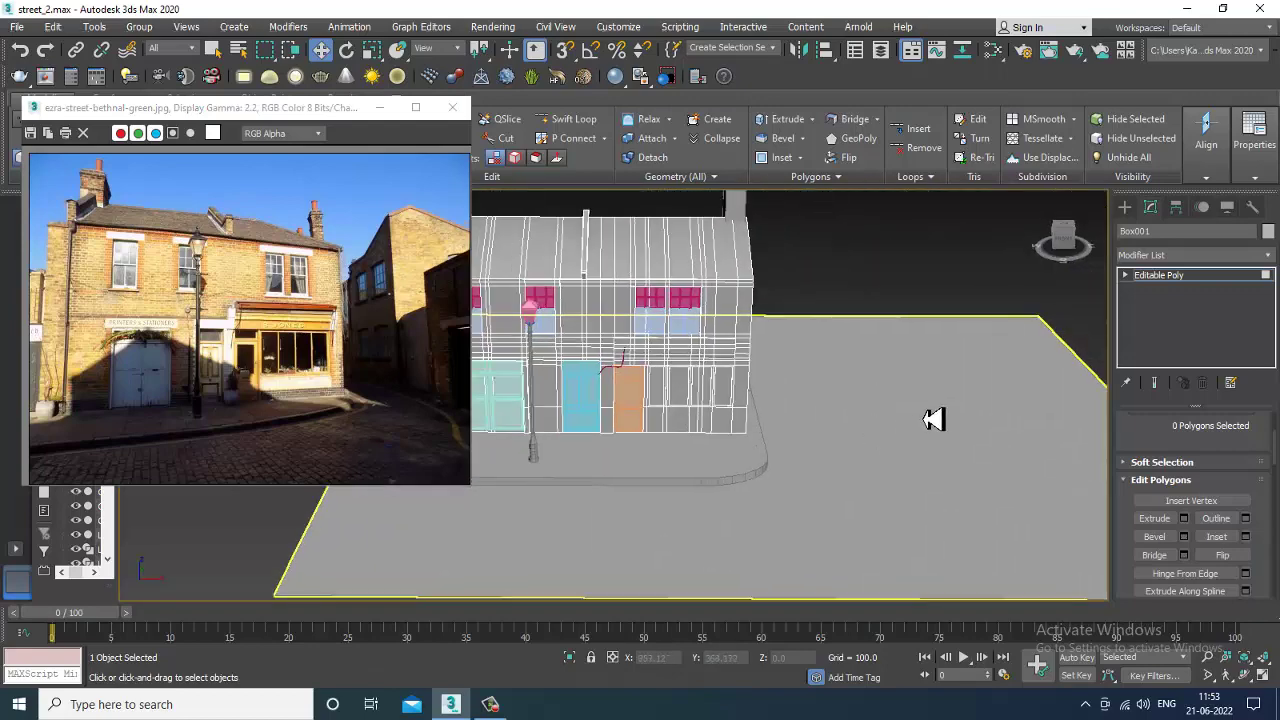
{"action": "left_click", "coordinate": [1128, 208]}
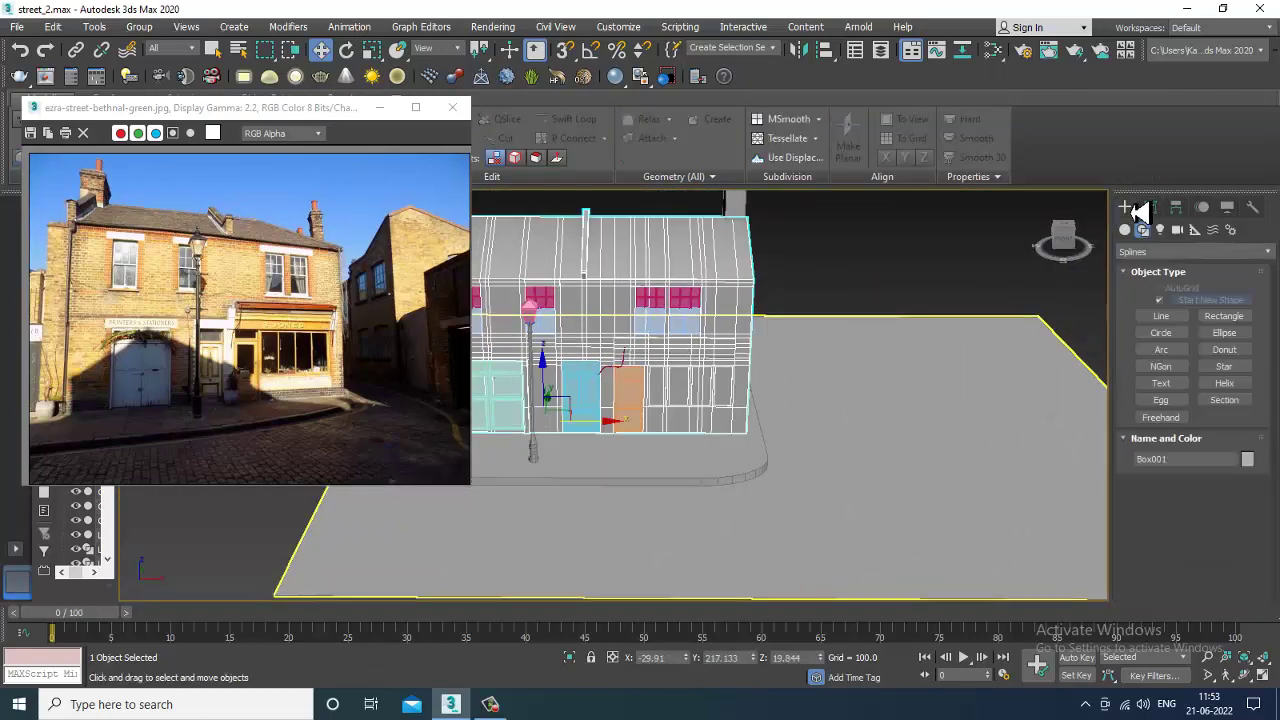
{"action": "left_click", "coordinate": [1126, 230]}
{"action": "left_click", "coordinate": [1160, 303]}
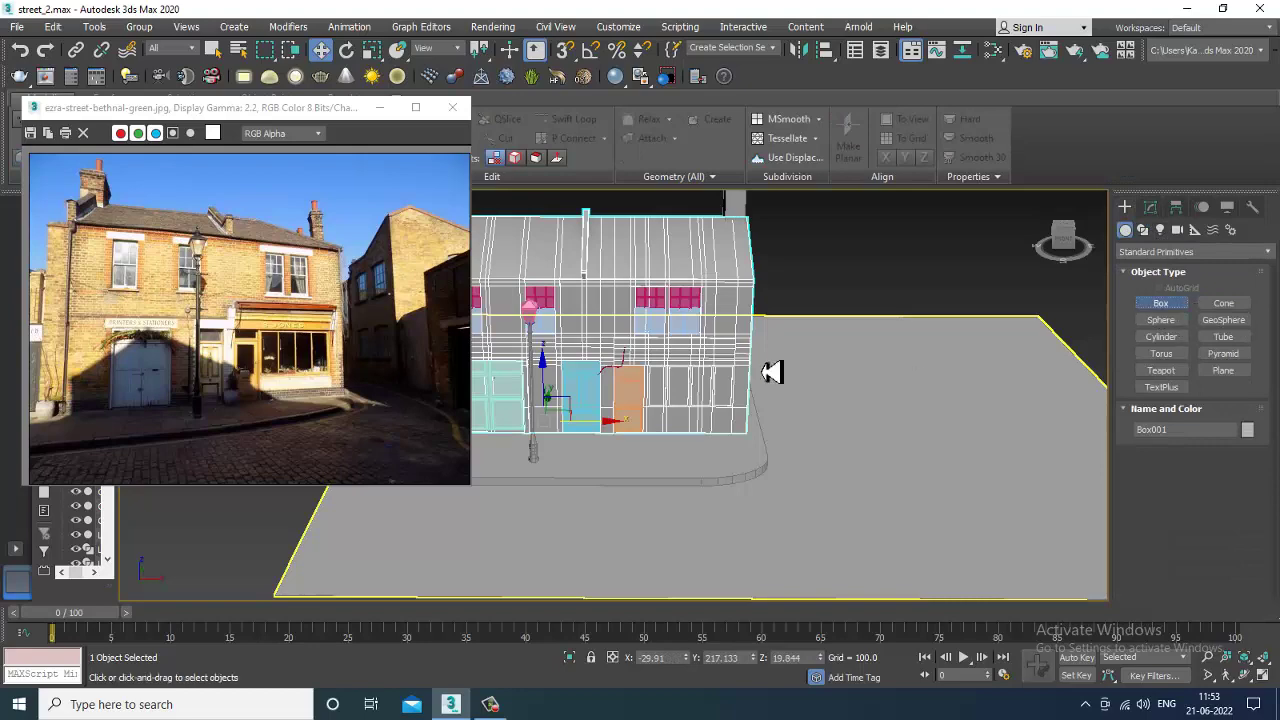
{"action": "middle_click_drag", "start_coordinate": [911, 394], "coordinate": [814, 289], "text": "alt"}
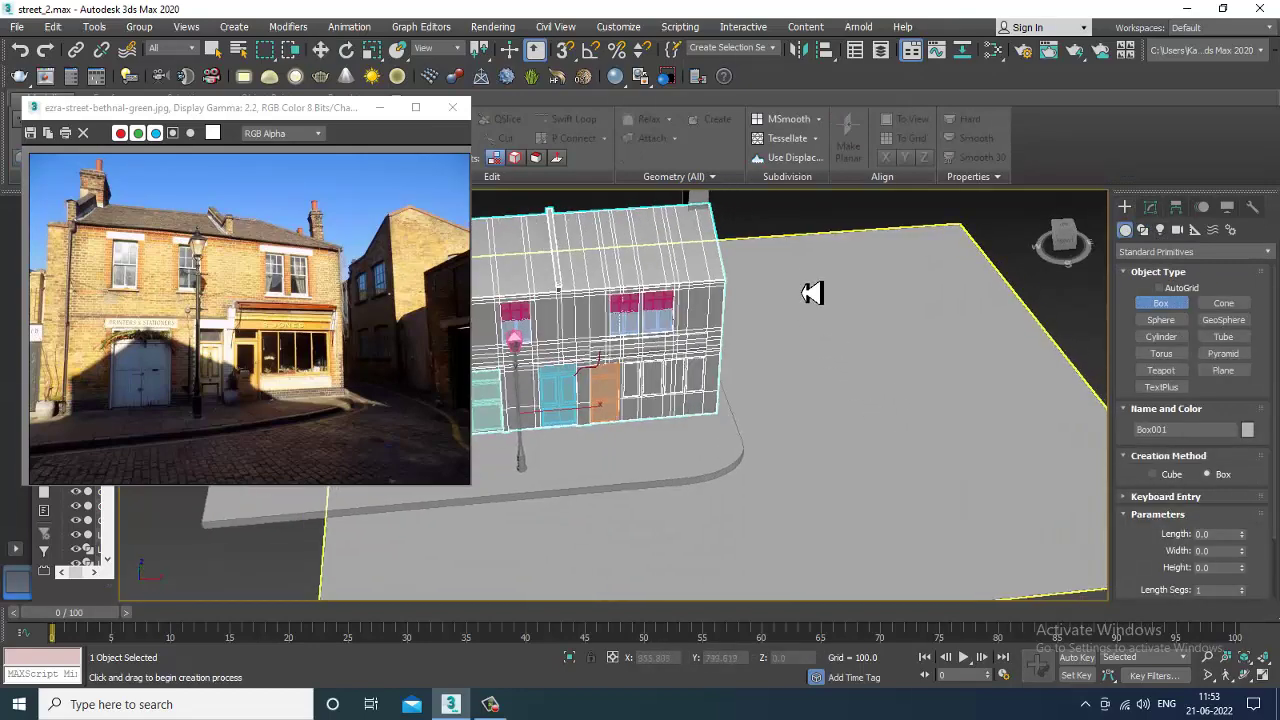
{"action": "left_click_drag", "start_coordinate": [797, 257], "coordinate": [1074, 437]}
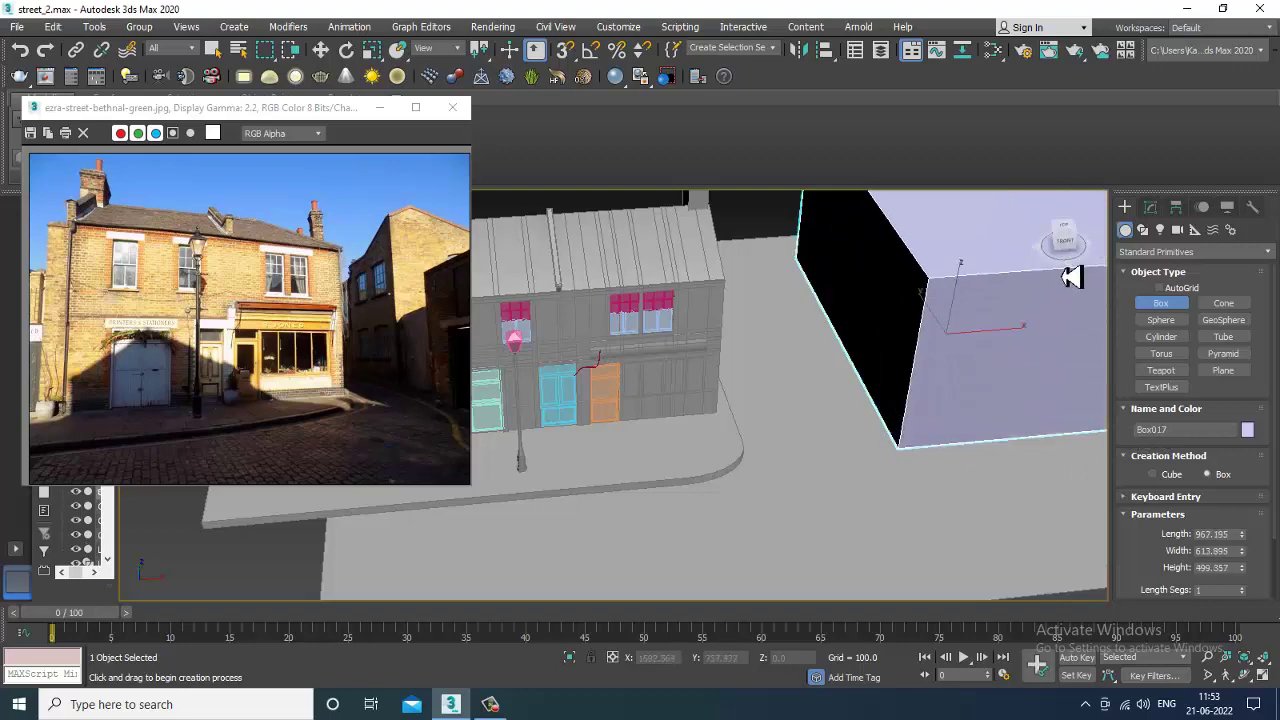
{"action": "middle_click_drag", "start_coordinate": [922, 236], "coordinate": [930, 197], "text": "alt"}
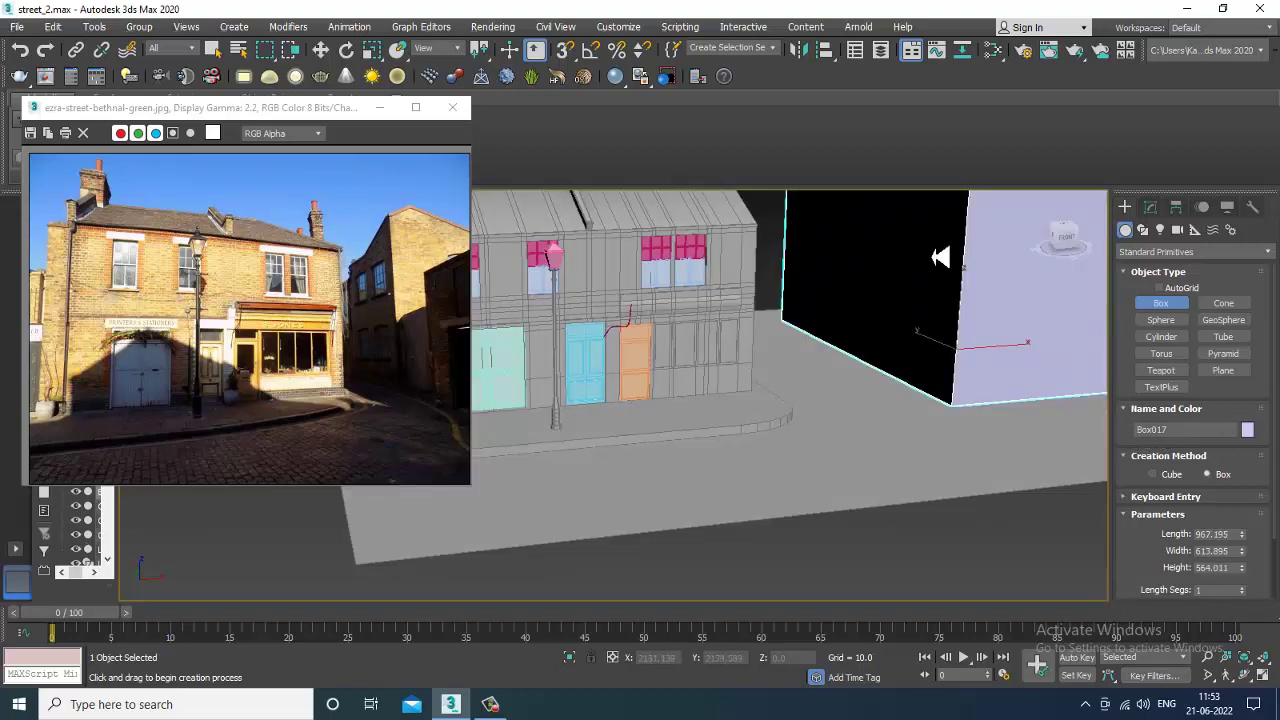
{"action": "middle_click_drag", "start_coordinate": [940, 257], "coordinate": [902, 358], "text": "alt"}
{"action": "left_click", "coordinate": [886, 275]}
Move the new box back along the Y axis to about Y 878.
{"action": "key", "text": "w"}
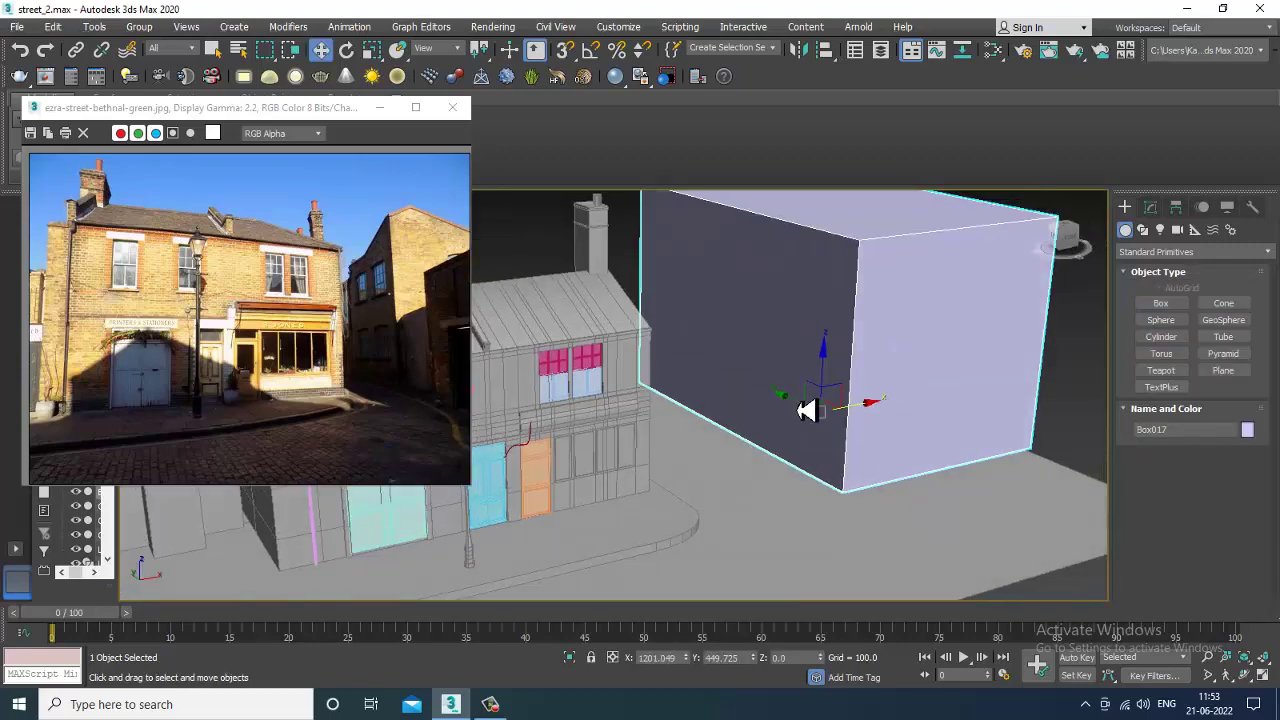
{"action": "left_click_drag", "start_coordinate": [786, 403], "coordinate": [712, 363]}
{"action": "middle_click_drag", "start_coordinate": [797, 413], "coordinate": [831, 380], "text": "alt"}
Extend the ground plane behind the new box by moving its two rear vertices to about Y 1779.
{"action": "left_click", "coordinate": [750, 475]}
{"action": "scroll", "coordinate": [767, 486], "scroll_direction": "down", "scroll_amount": 4}
{"action": "key", "text": "1"}
{"action": "left_click_drag", "start_coordinate": [580, 274], "coordinate": [734, 517]}
{"action": "middle_click_drag", "start_coordinate": [628, 399], "coordinate": [814, 423], "text": "alt"}
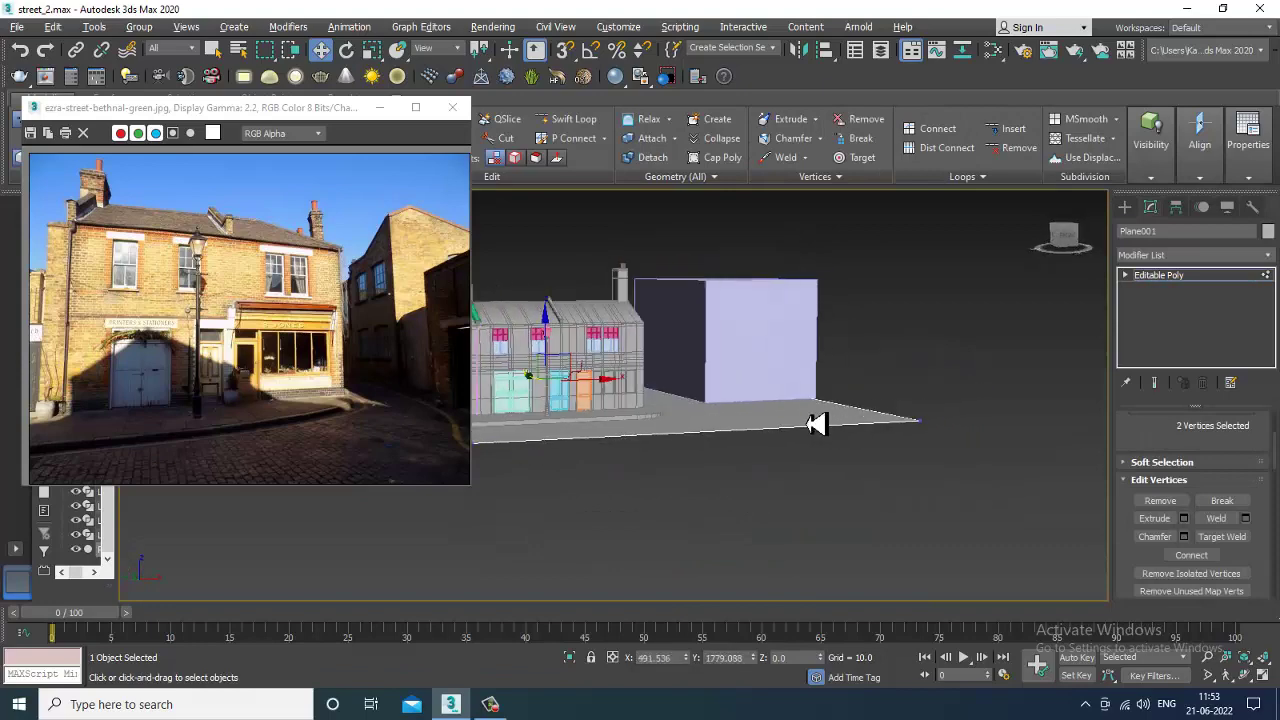
{"action": "scroll", "coordinate": [794, 374], "scroll_direction": "up", "scroll_amount": 3}
{"action": "scroll", "coordinate": [975, 410], "scroll_direction": "up", "scroll_amount": 3}
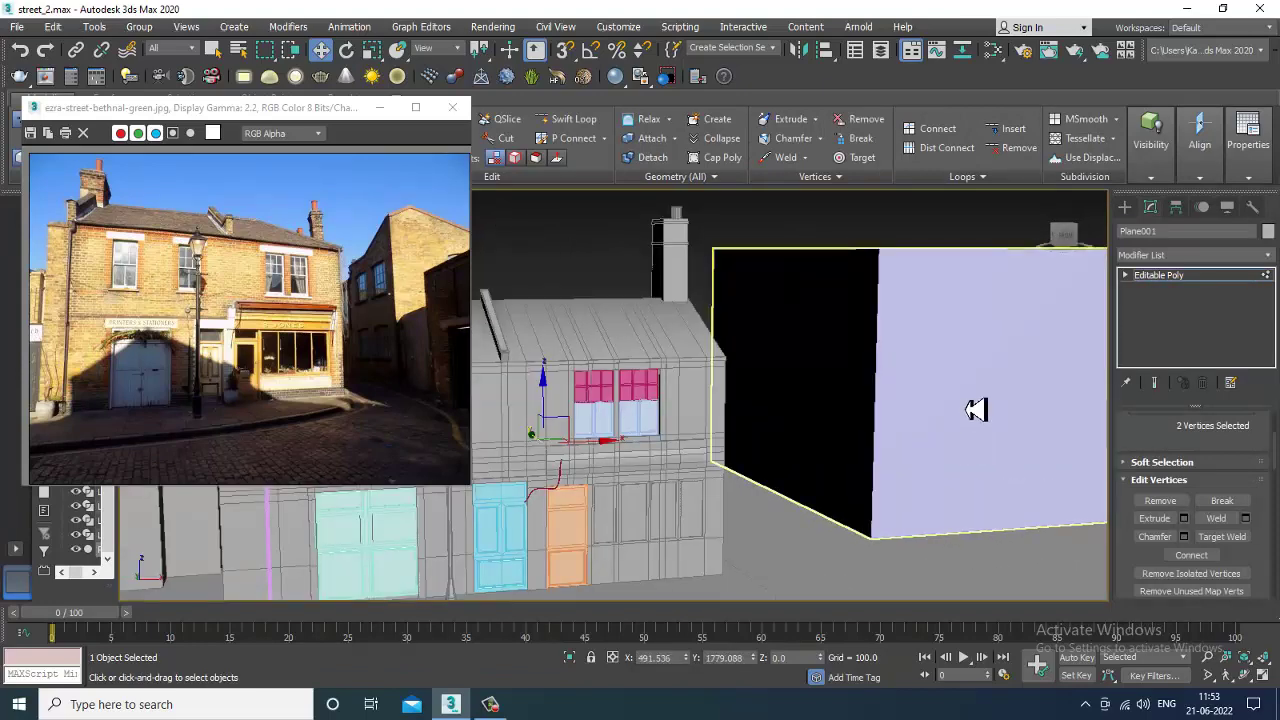
{"action": "left_click", "coordinate": [1183, 281]}
Convert the neighbouring building's box to an Editable Poly.
{"action": "left_click", "coordinate": [924, 373]}
{"action": "middle_click_drag", "start_coordinate": [924, 373], "coordinate": [946, 387], "text": "alt"}
{"action": "right_click", "coordinate": [800, 289]}
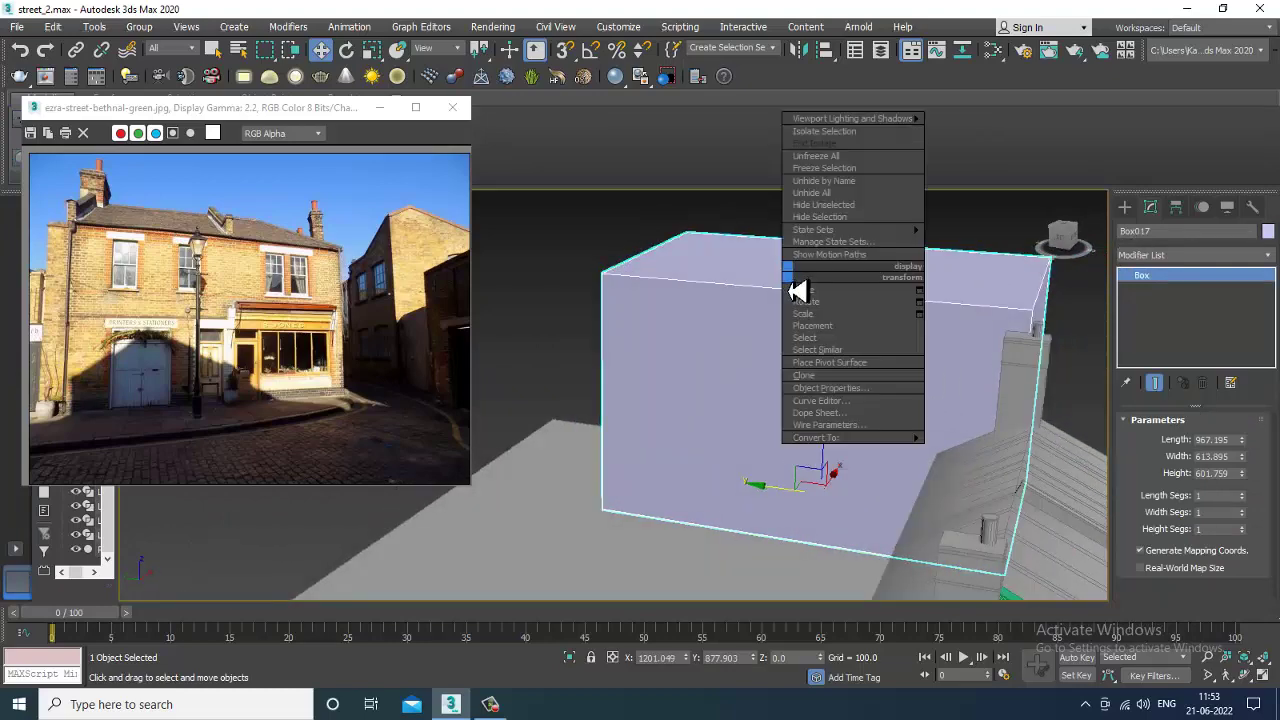
{"action": "mouse_move", "coordinate": [840, 436]}
{"action": "left_click", "coordinate": [1020, 462]}
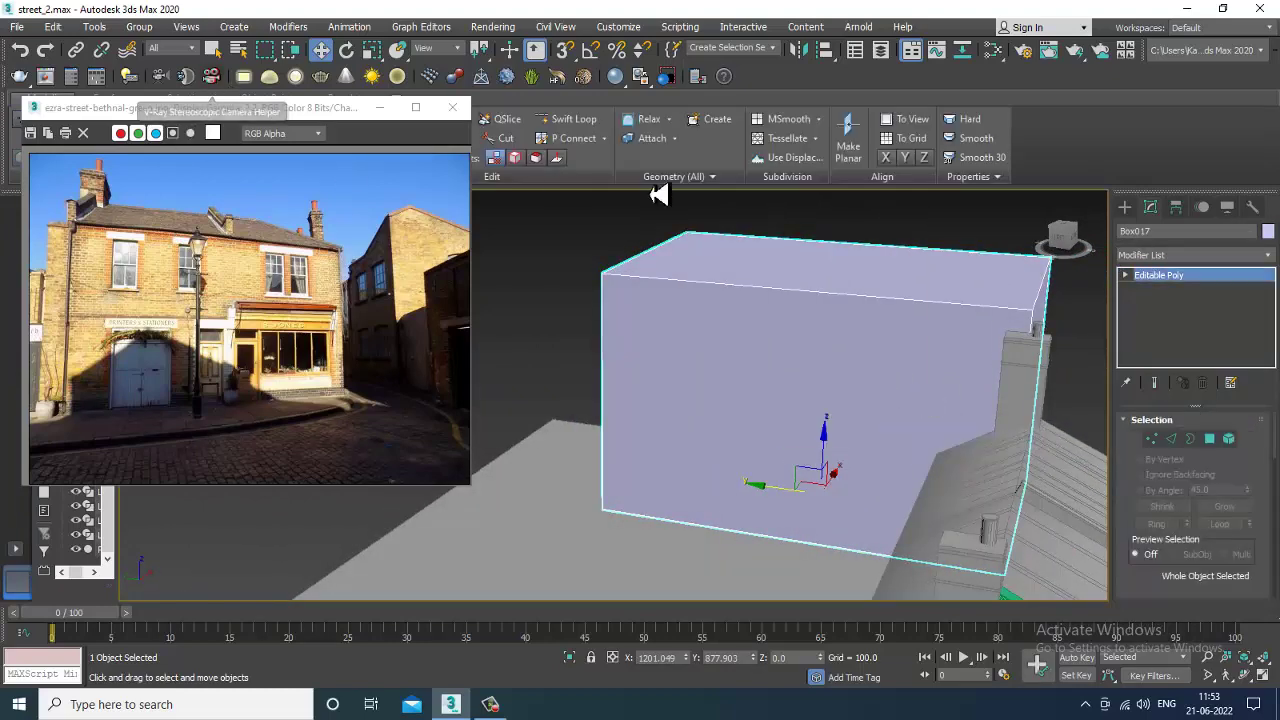
Add an edge loop across the box with Swift Loop, dividing its long side near the middle.
{"action": "left_click", "coordinate": [568, 119]}
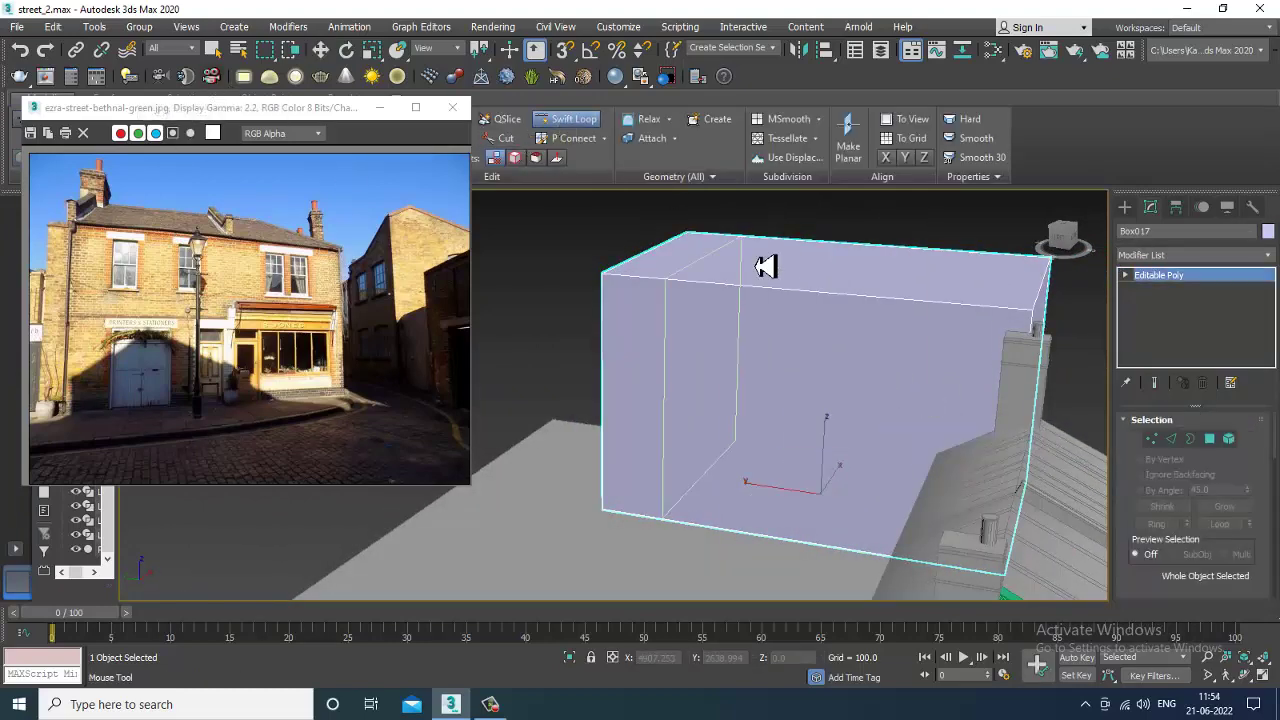
{"action": "left_click", "coordinate": [786, 334]}
{"action": "middle_click_drag", "start_coordinate": [786, 334], "coordinate": [928, 326], "text": "alt"}
{"action": "key", "text": "w"}
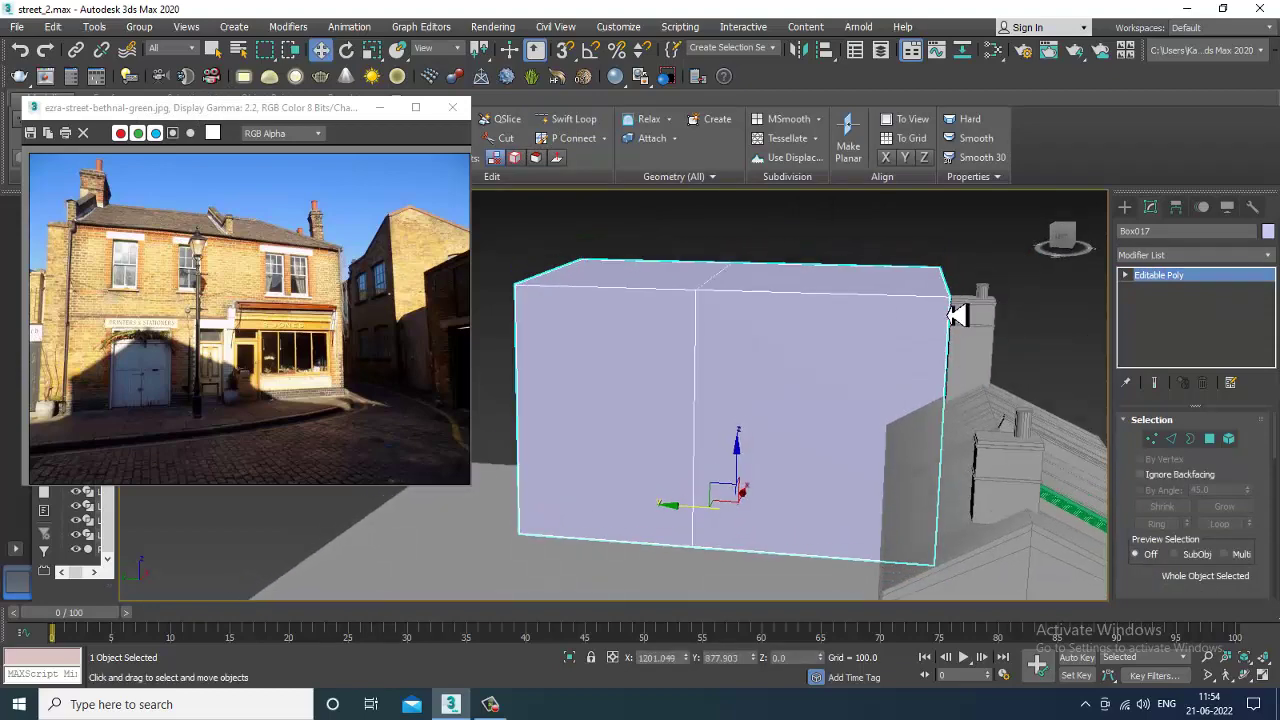
Raise the two top vertices at the box's street-facing end by about 141 units.
{"action": "key", "text": "1"}
{"action": "left_click_drag", "start_coordinate": [924, 261], "coordinate": [1015, 335]}
{"action": "left_click_drag", "start_coordinate": [975, 257], "coordinate": [962, 178]}
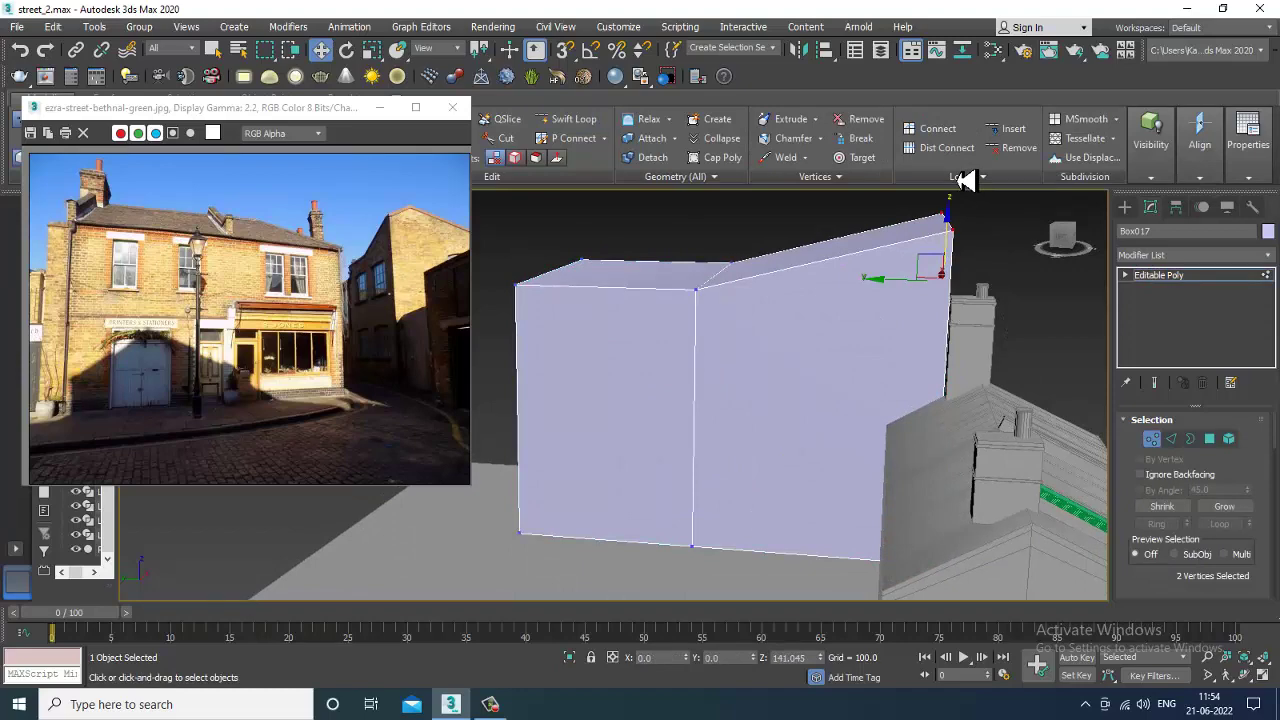
Lower all six top vertices of the box by about 66.6 units.
{"action": "middle_click_drag", "start_coordinate": [962, 178], "coordinate": [647, 268], "text": "alt"}
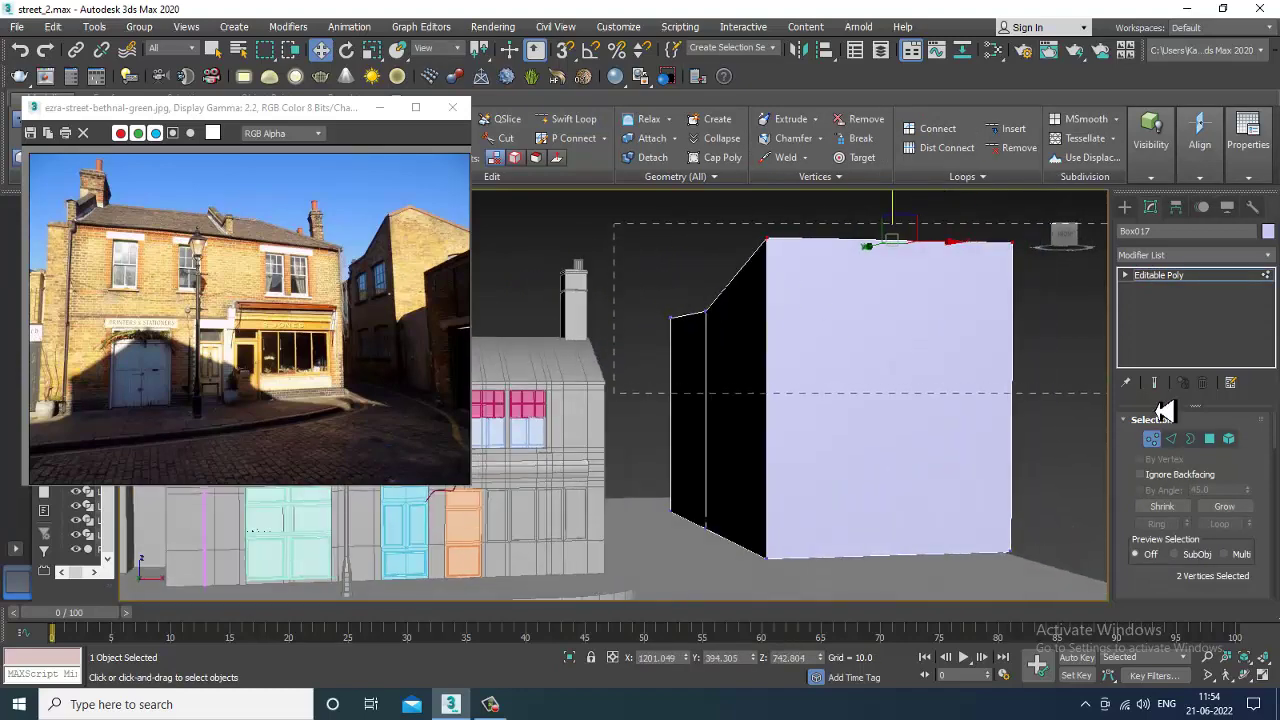
{"action": "left_click_drag", "start_coordinate": [1165, 410], "coordinate": [1160, 406]}
{"action": "left_click_drag", "start_coordinate": [826, 259], "coordinate": [836, 282]}
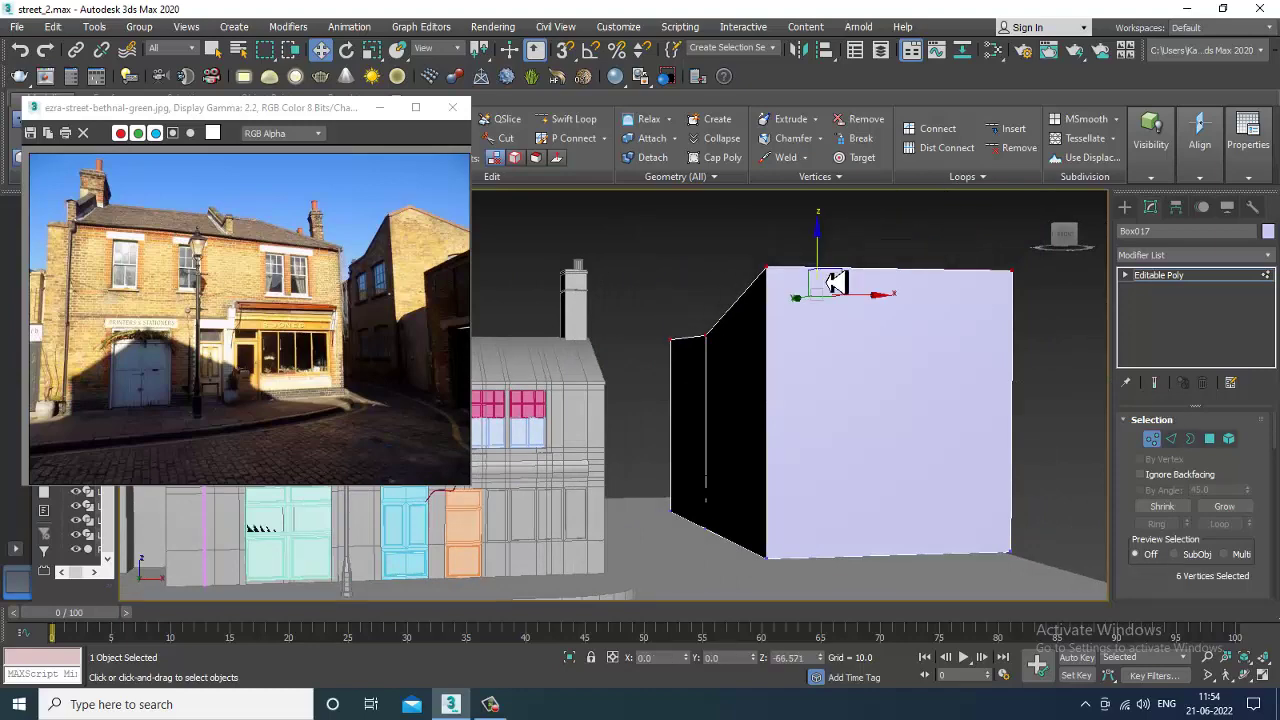
{"action": "key", "text": "F3"}
{"action": "key", "text": "F3"}
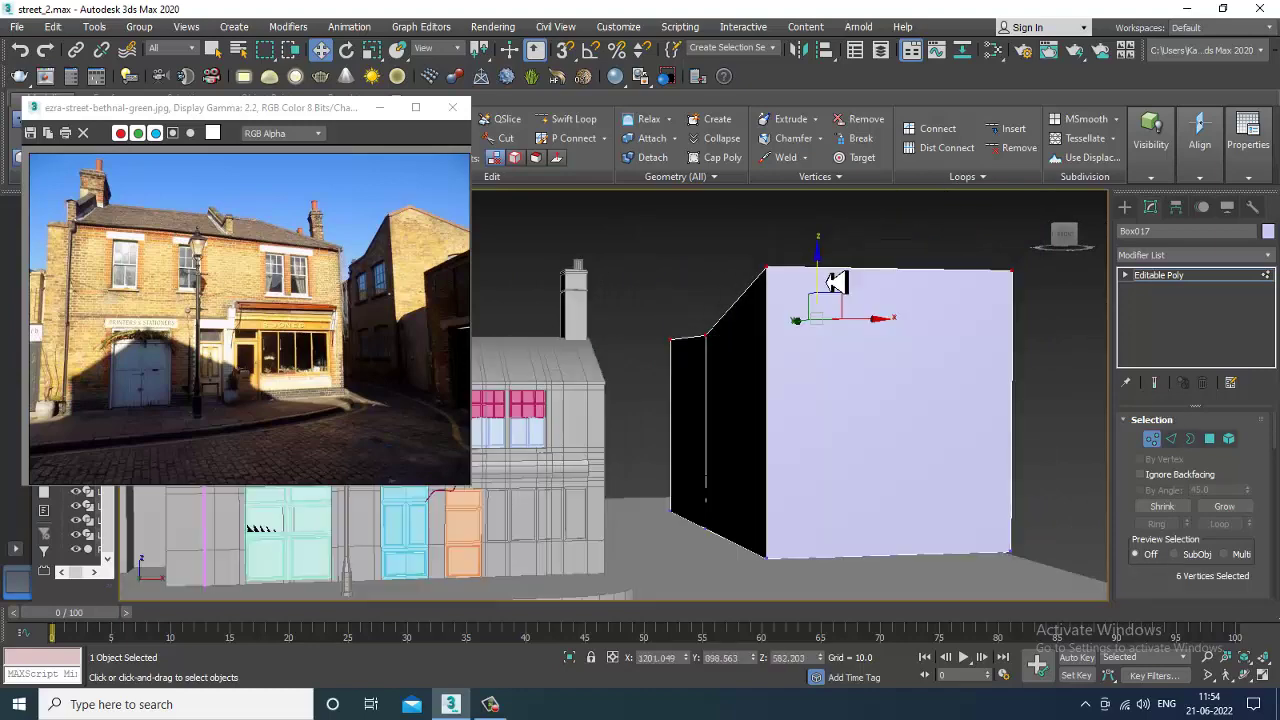
Add a lengthwise edge loop with Swift Loop, off-centre towards the corner building at about X 1082.
{"action": "middle_click_drag", "start_coordinate": [862, 326], "coordinate": [894, 263], "text": "alt"}
{"action": "scroll", "coordinate": [903, 346], "scroll_direction": "up", "scroll_amount": 3}
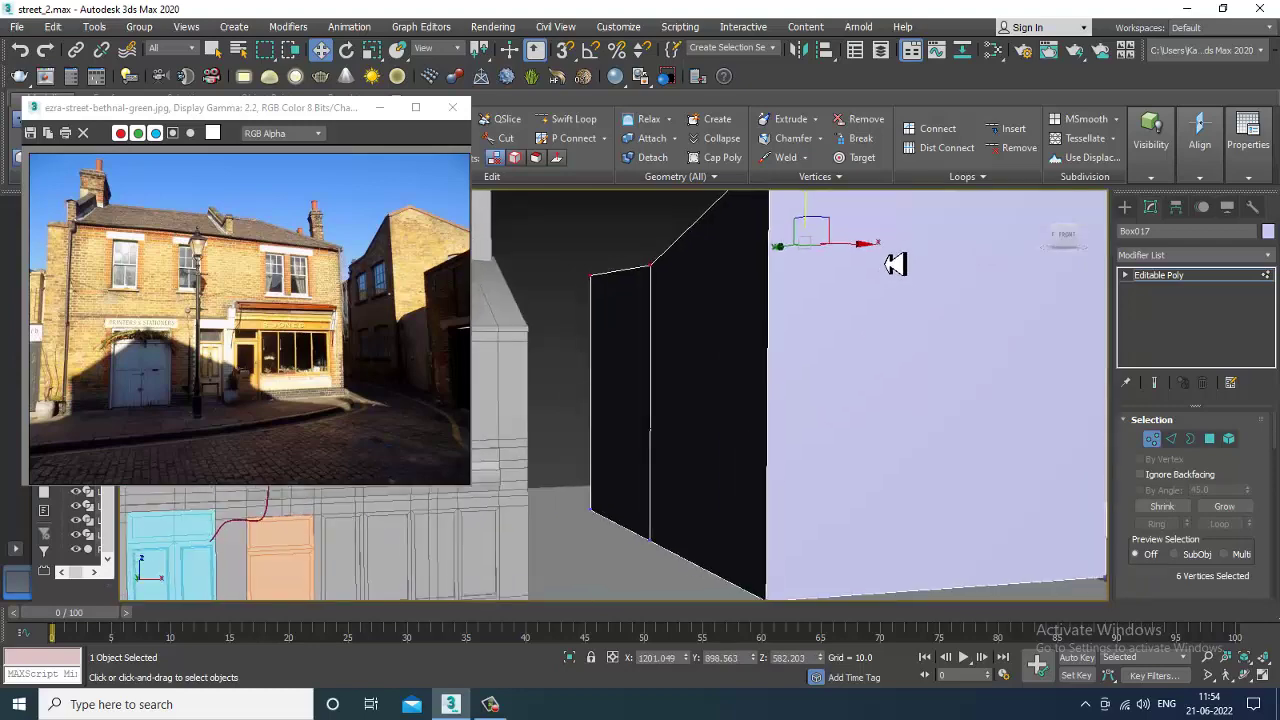
{"action": "scroll", "coordinate": [894, 263], "scroll_direction": "down", "scroll_amount": 3}
{"action": "middle_click_drag", "start_coordinate": [847, 313], "coordinate": [738, 264], "text": "alt"}
{"action": "left_click", "coordinate": [566, 119]}
{"action": "right_click", "coordinate": [820, 289]}
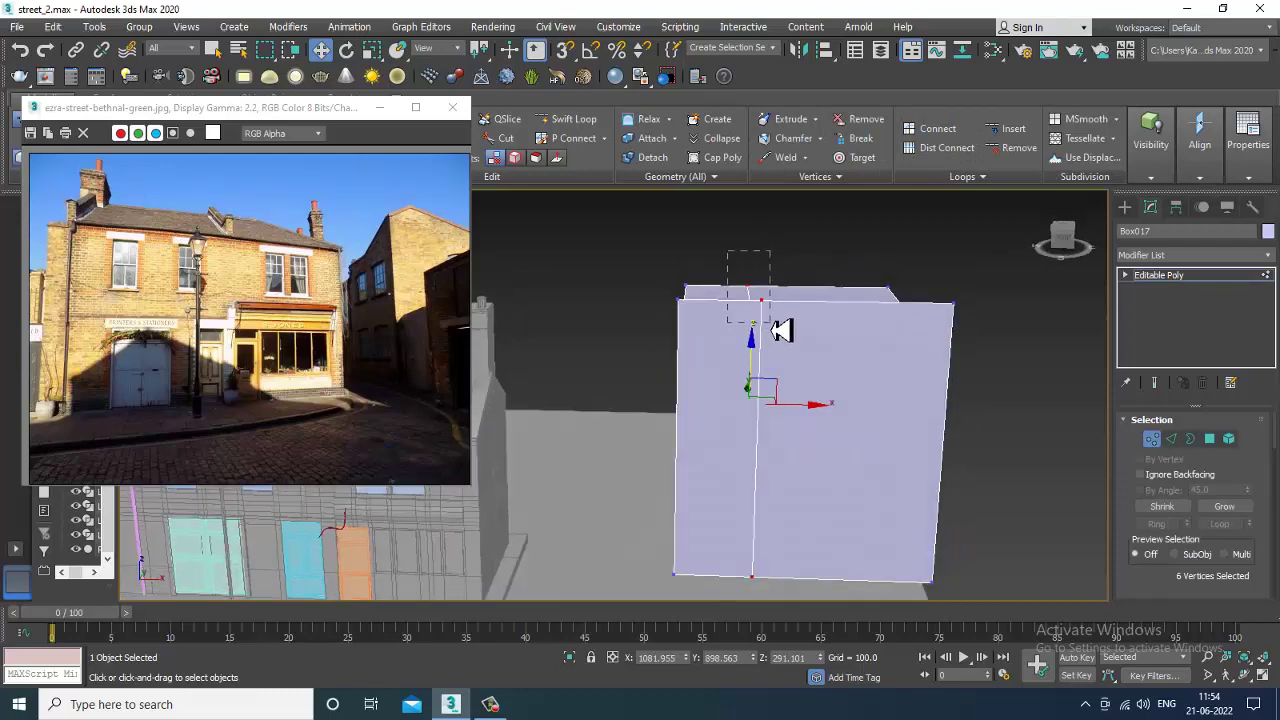
Raise the three top vertices of the lengthwise loop by about 59.6 units to form the roof ridge.
{"action": "left_click_drag", "start_coordinate": [763, 270], "coordinate": [766, 259]}
{"action": "middle_click_drag", "start_coordinate": [754, 275], "coordinate": [837, 329], "text": "alt"}
{"action": "middle_click_drag", "start_coordinate": [743, 322], "coordinate": [778, 253], "text": "alt"}
{"action": "left_click_drag", "start_coordinate": [751, 250], "coordinate": [751, 238]}
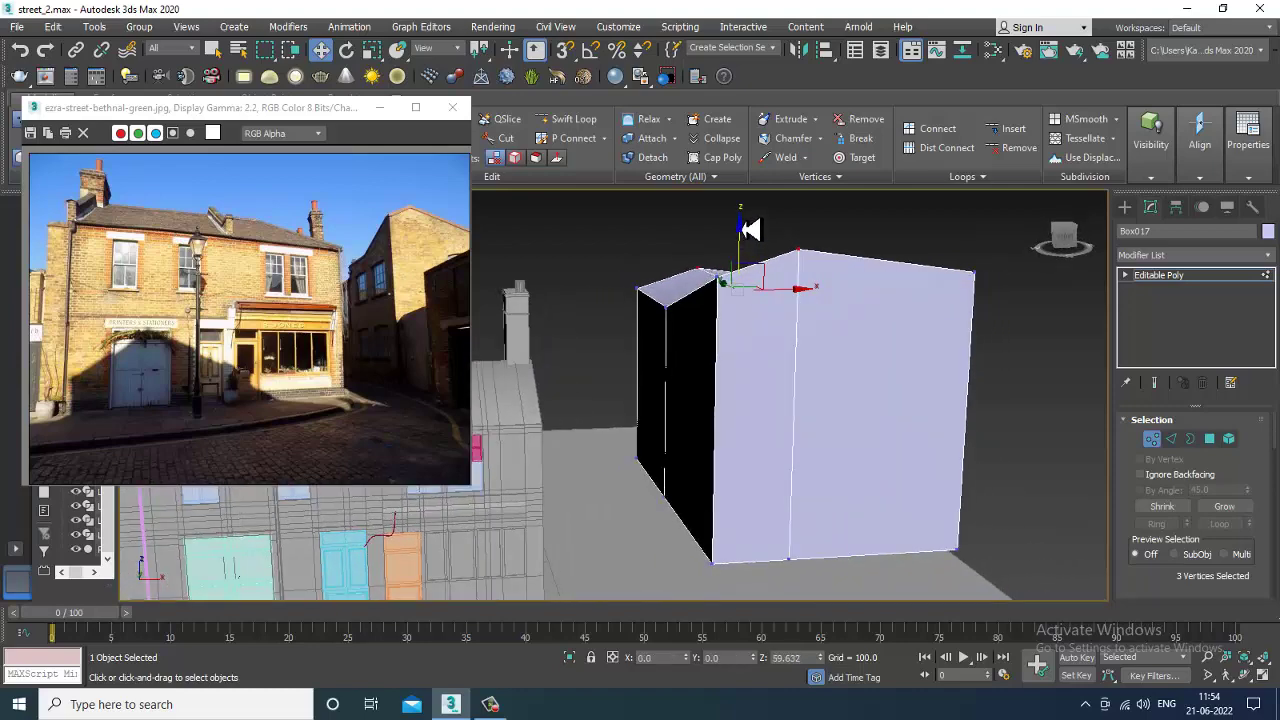
Add a horizontal edge loop around the building just below its roof edge with Swift Loop.
{"action": "scroll", "coordinate": [771, 280], "scroll_direction": "down", "scroll_amount": 5}
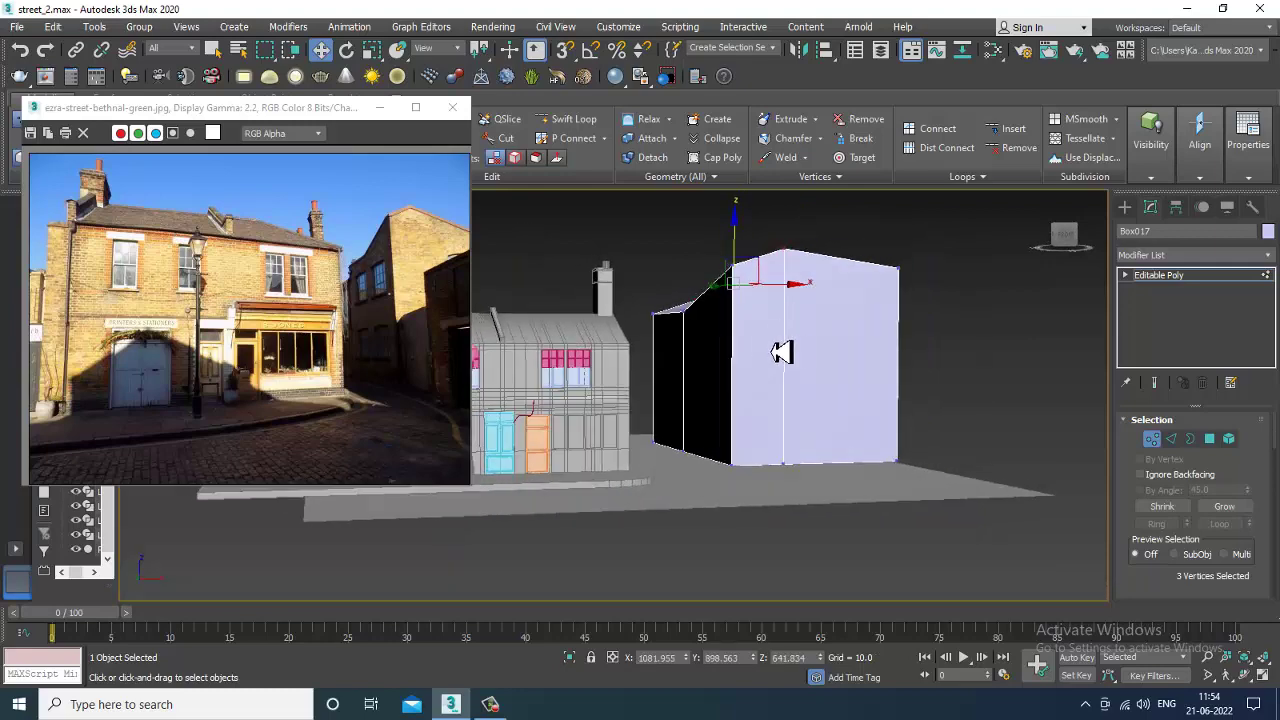
{"action": "middle_click_drag", "start_coordinate": [782, 352], "coordinate": [753, 394]}
{"action": "scroll", "coordinate": [757, 351], "scroll_direction": "up", "scroll_amount": 4}
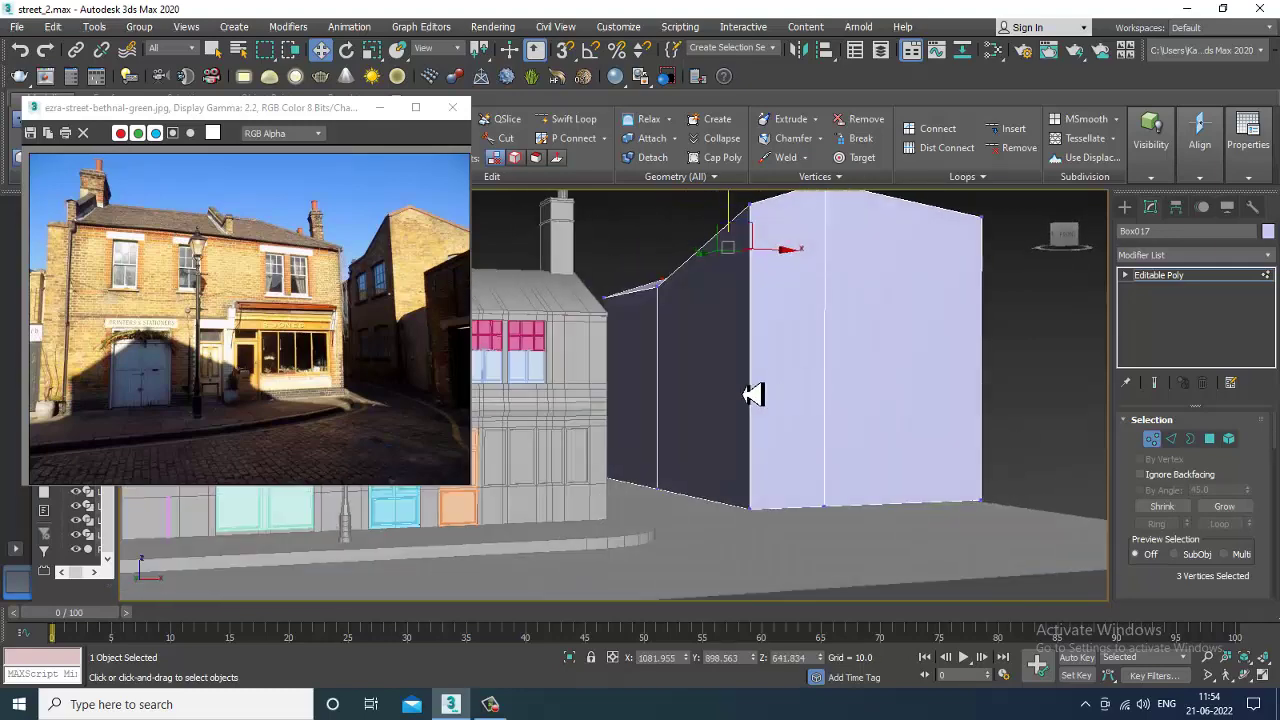
{"action": "scroll", "coordinate": [754, 394], "scroll_direction": "up", "scroll_amount": 4}
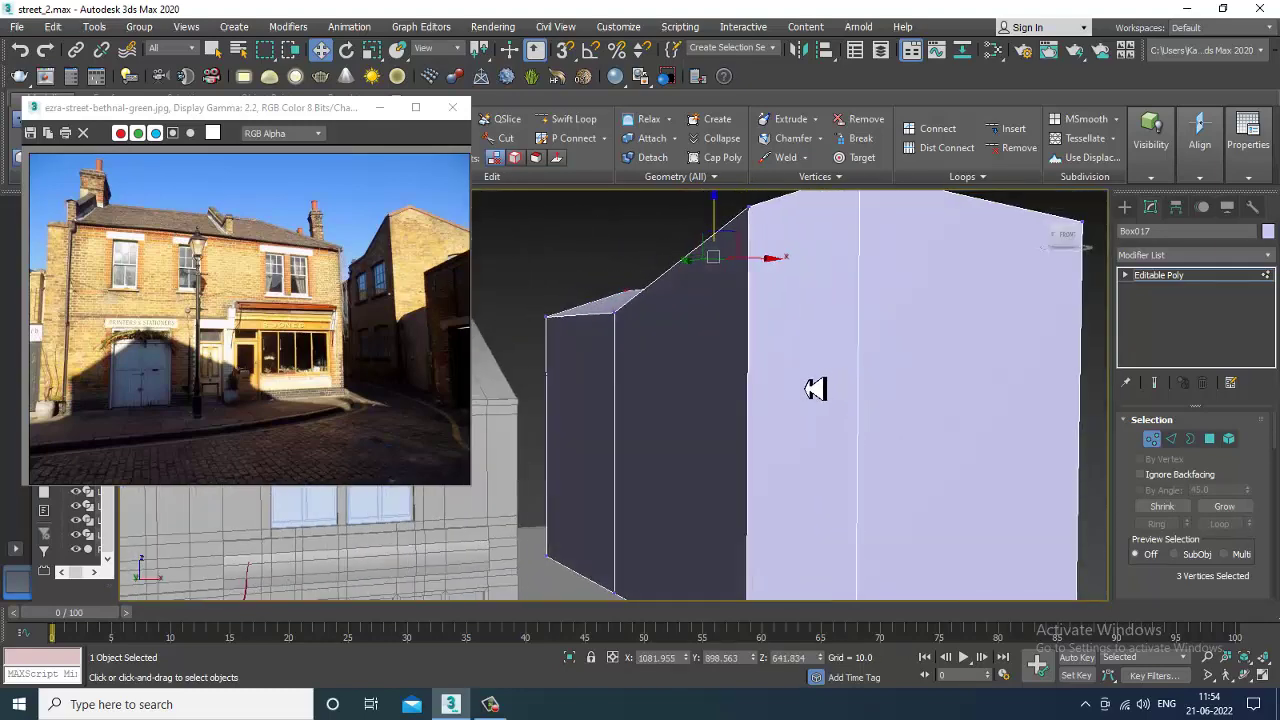
{"action": "left_click", "coordinate": [565, 122]}
{"action": "middle_click_drag", "start_coordinate": [766, 263], "coordinate": [757, 291], "text": "alt"}
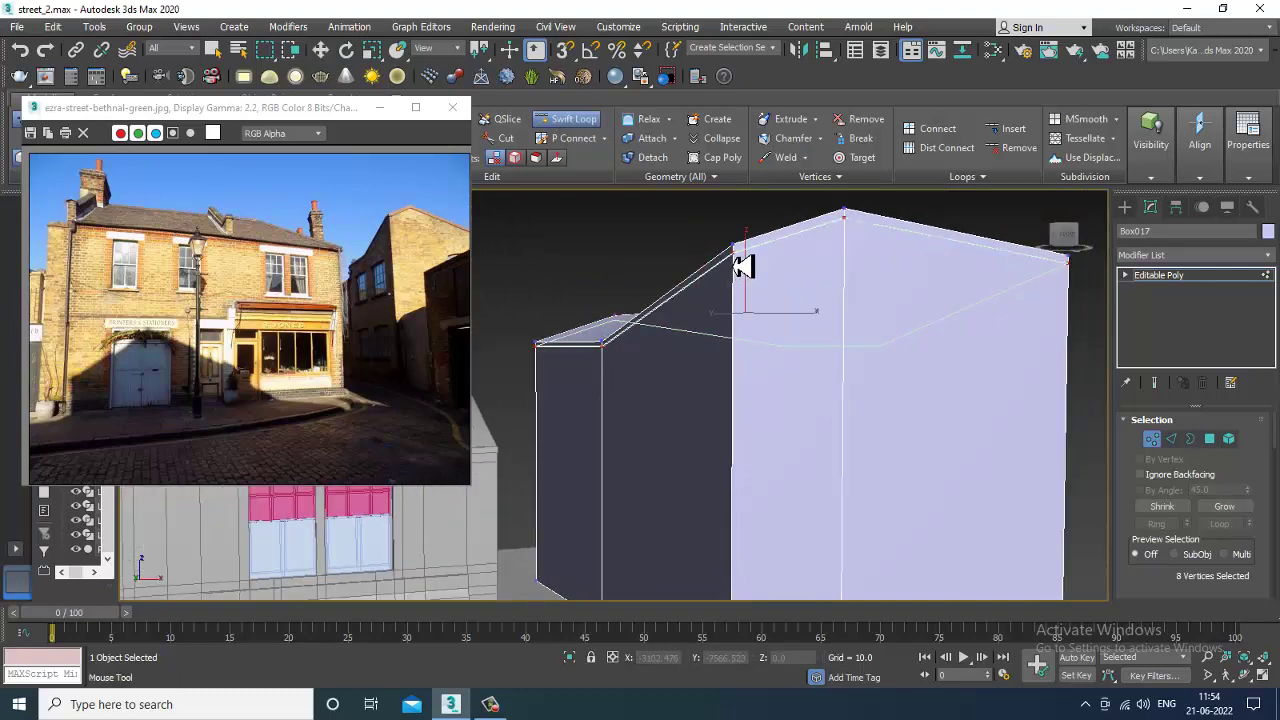
Examine the edge loop below the roofline in the front view.
{"action": "key", "text": "w"}
{"action": "key", "text": "alt+w"}
{"action": "right_click", "coordinate": [937, 294]}
{"action": "key", "text": "z"}
{"action": "key", "text": "alt+w"}
{"action": "scroll", "coordinate": [852, 347], "scroll_direction": "down", "scroll_amount": 3}
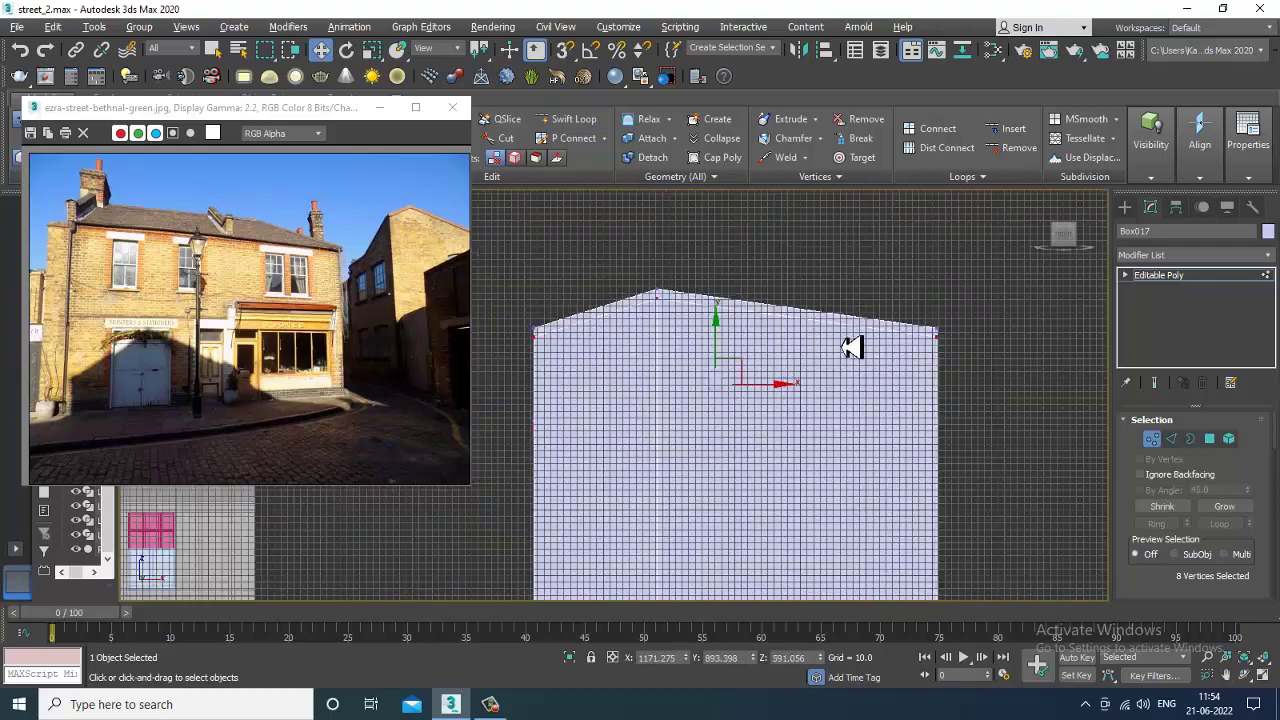
{"action": "scroll", "coordinate": [703, 329], "scroll_direction": "up", "scroll_amount": 2}
{"action": "middle_click_drag", "start_coordinate": [703, 329], "coordinate": [743, 352]}
{"action": "scroll", "coordinate": [640, 352], "scroll_direction": "up", "scroll_amount": 2}
{"action": "middle_click_drag", "start_coordinate": [628, 350], "coordinate": [765, 343]}
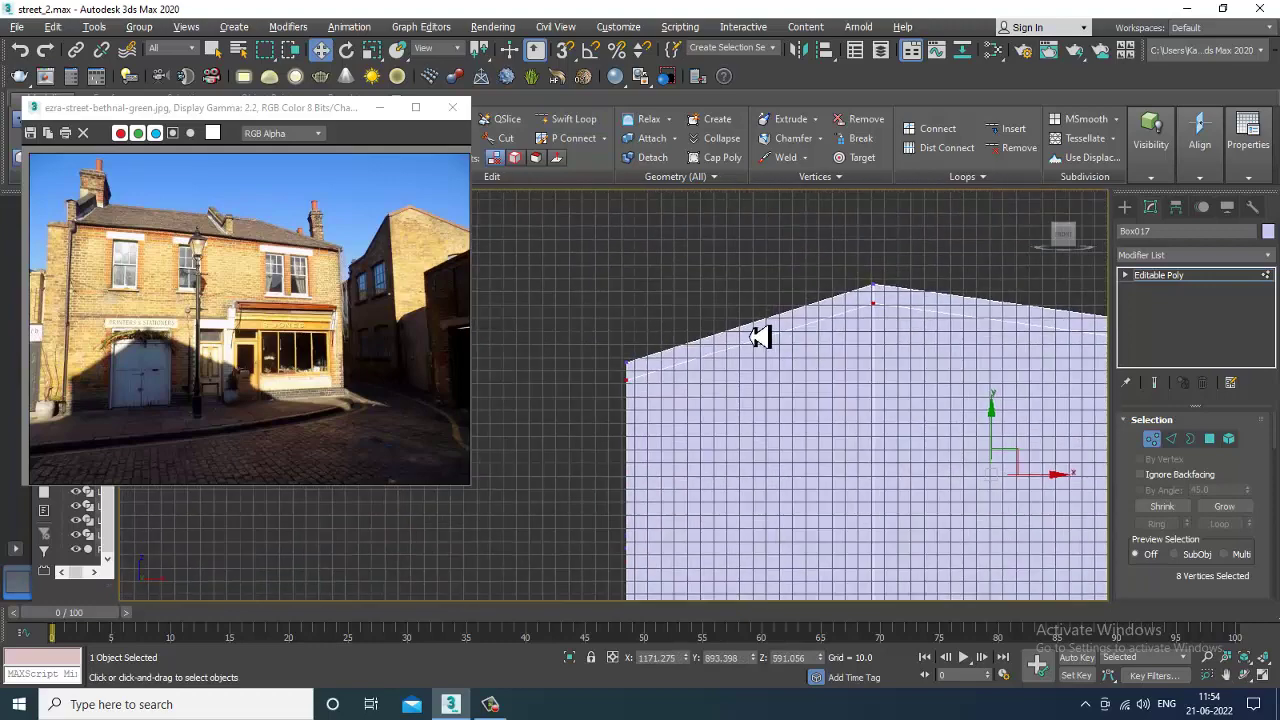
{"action": "key", "text": "2"}
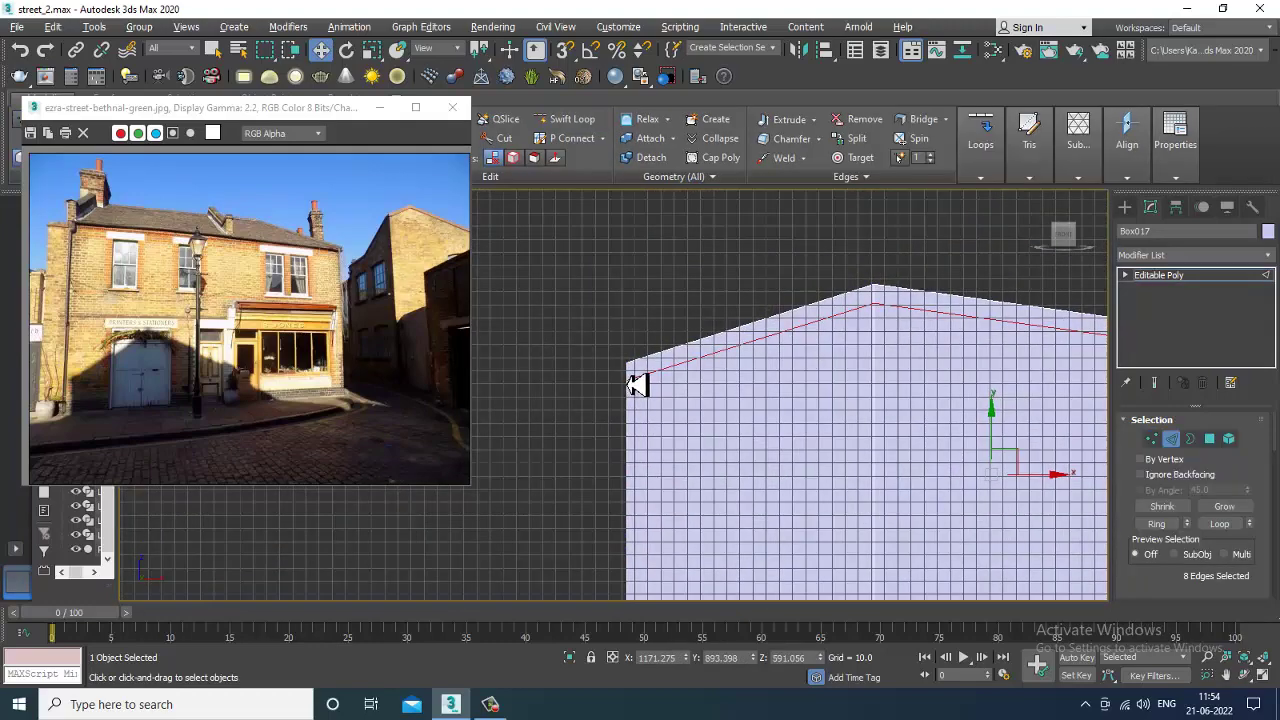
{"action": "key", "text": "alt+w"}
{"action": "key", "text": "alt+w"}
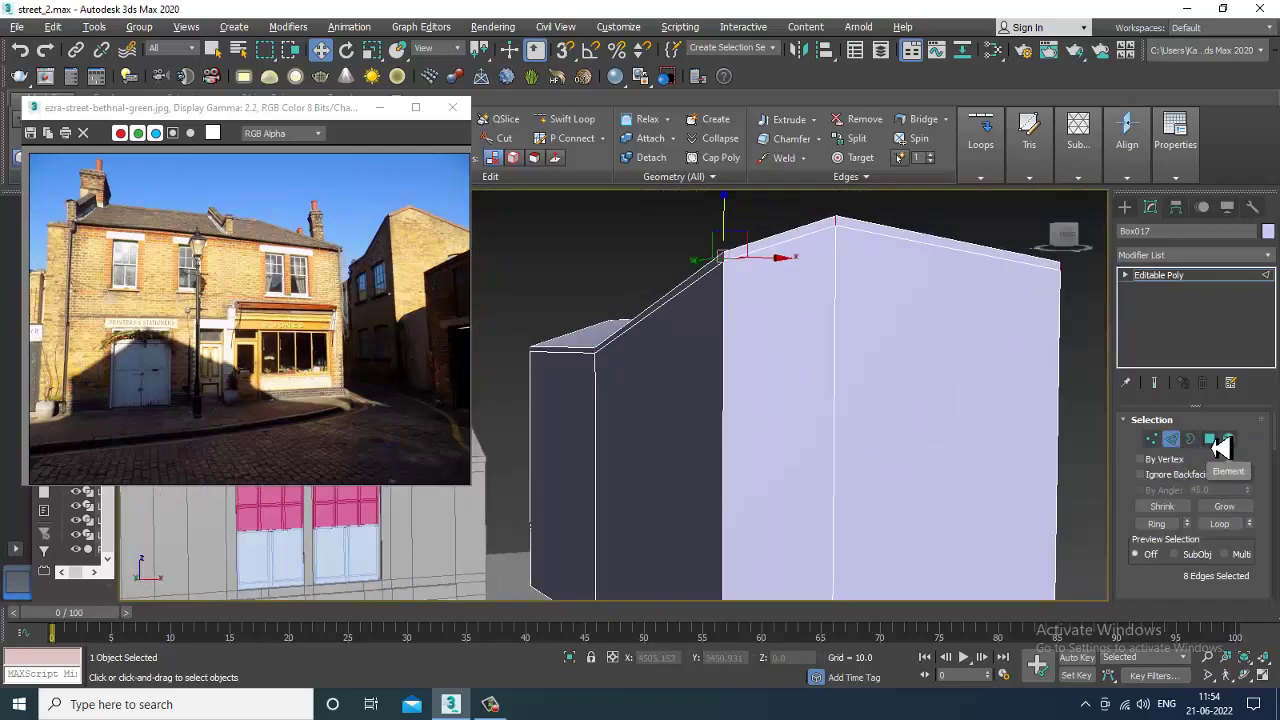
Extrude the eight thin polygons around the roof edge slightly outward using Local Normal.
{"action": "key", "text": "4"}
{"action": "scroll", "coordinate": [1160, 500], "scroll_direction": "down", "scroll_amount": 5}
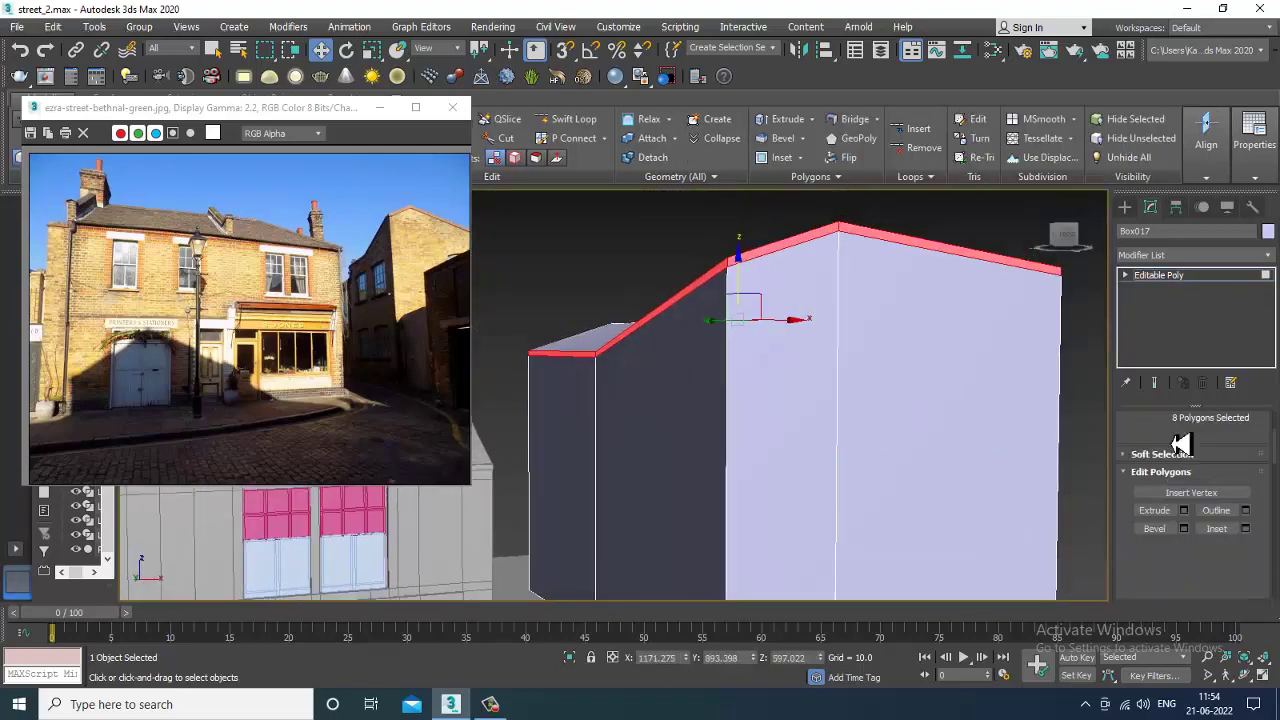
{"action": "left_click", "coordinate": [1184, 426]}
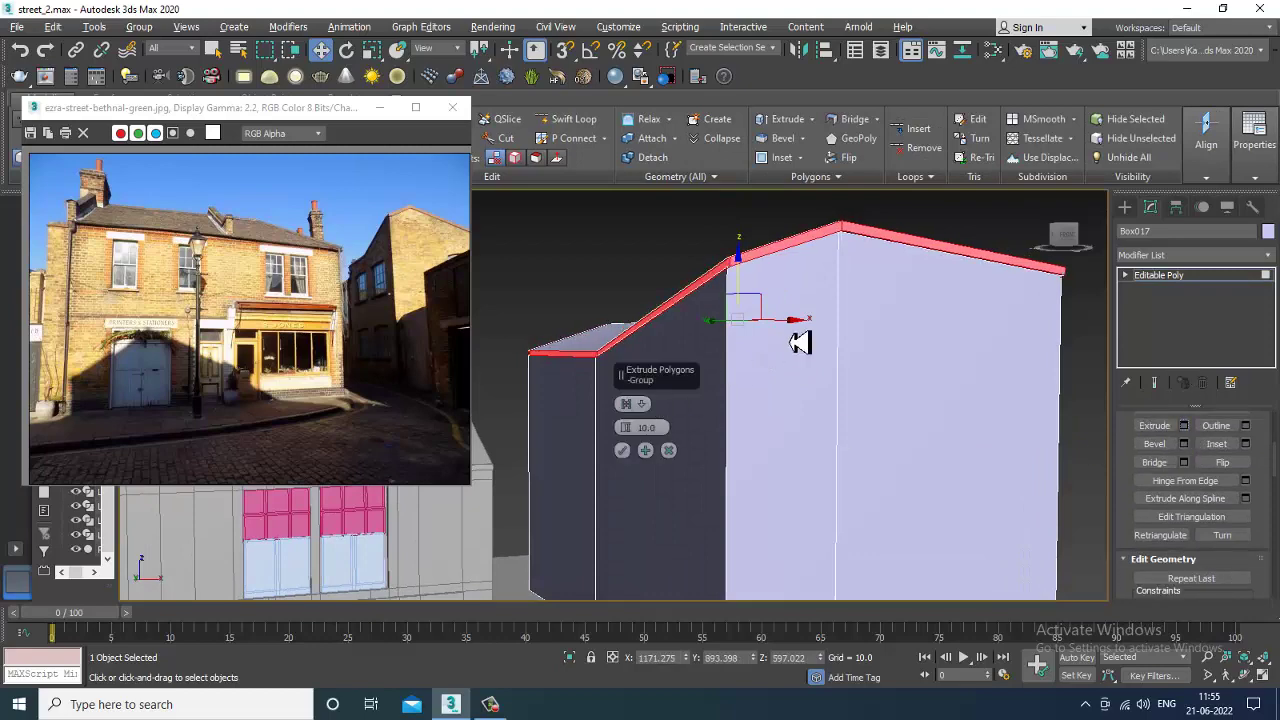
{"action": "middle_click_drag", "start_coordinate": [800, 342], "coordinate": [671, 451], "text": "alt"}
{"action": "left_click", "coordinate": [630, 403]}
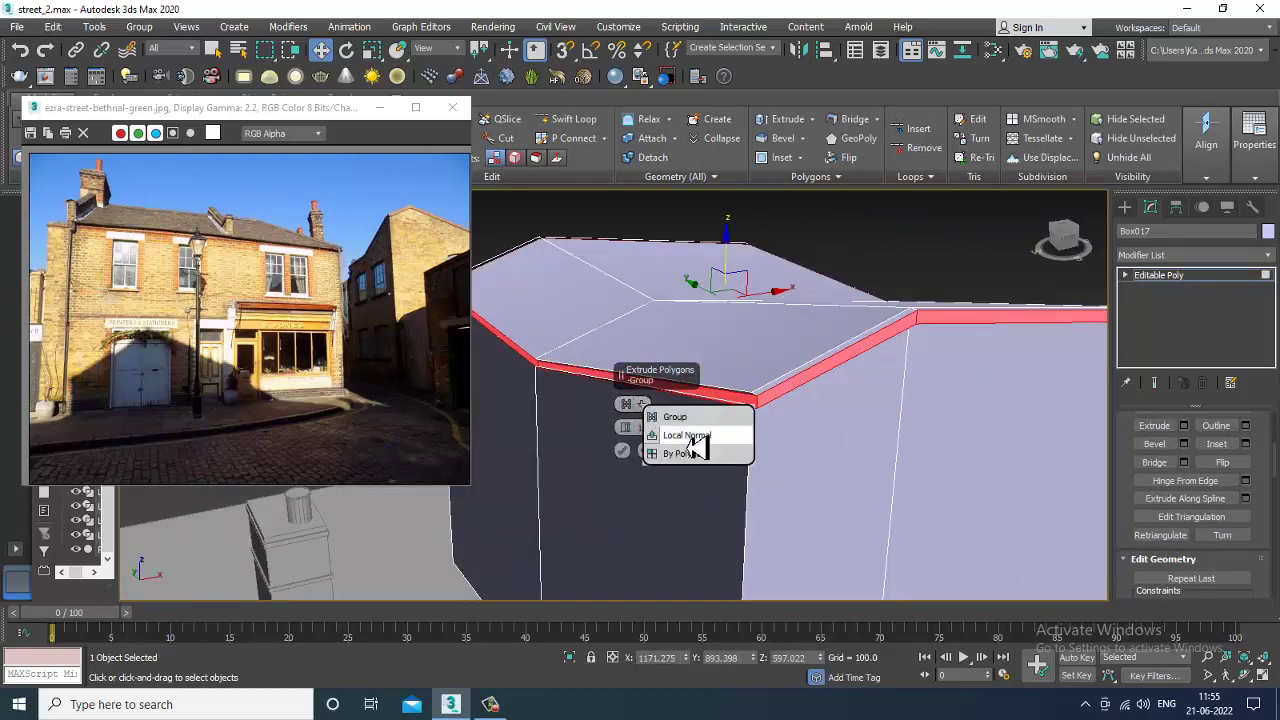
{"action": "left_click", "coordinate": [693, 437]}
{"action": "left_click_drag", "start_coordinate": [632, 437], "coordinate": [657, 458]}
{"action": "left_click", "coordinate": [622, 473]}
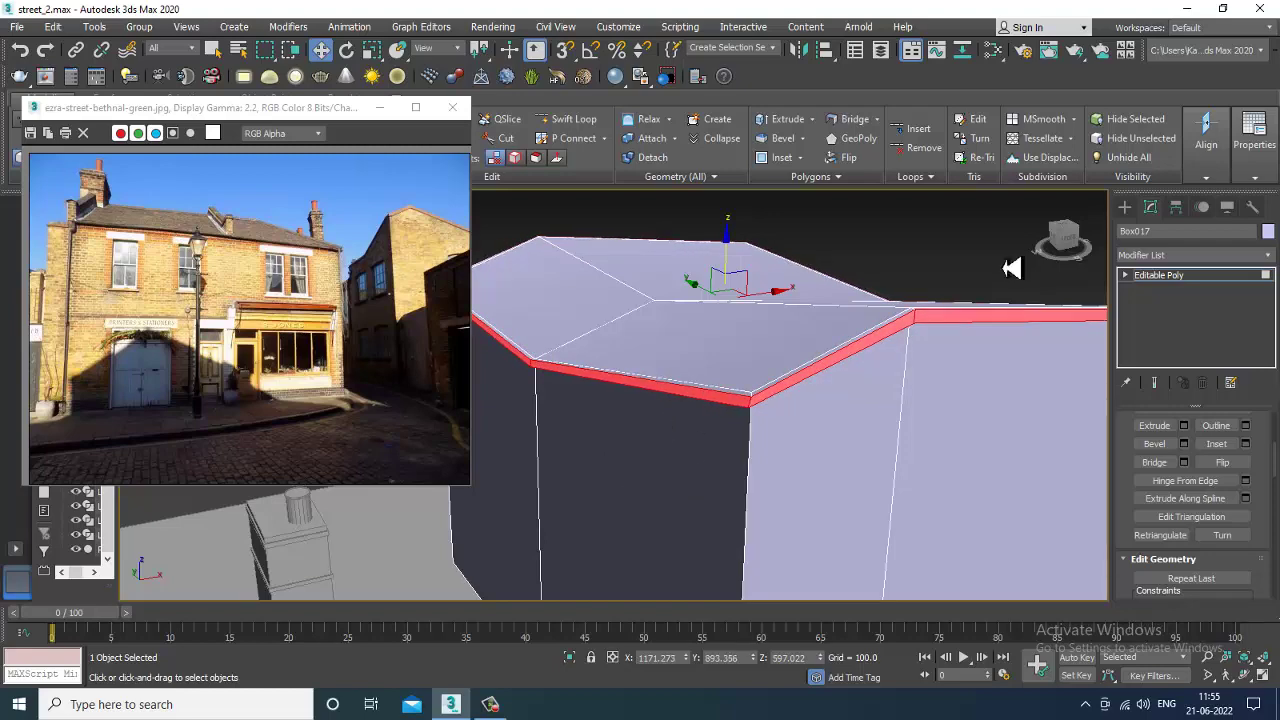
{"action": "middle_click_drag", "start_coordinate": [1014, 262], "coordinate": [832, 347], "text": "alt"}
{"action": "scroll", "coordinate": [806, 355], "scroll_direction": "up", "scroll_amount": 5}
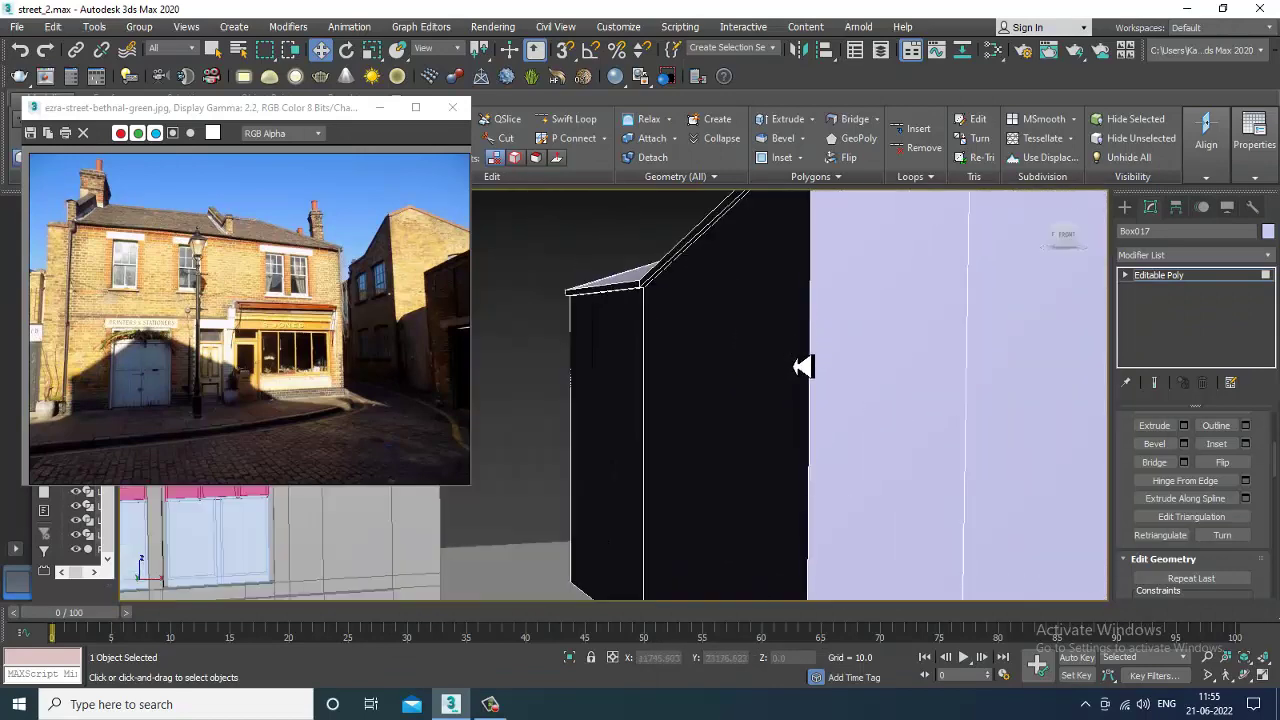
Add a horizontal edge loop around the upper walls of the building, below the roof edge, with Swift Loop.
{"action": "left_click", "coordinate": [569, 119]}
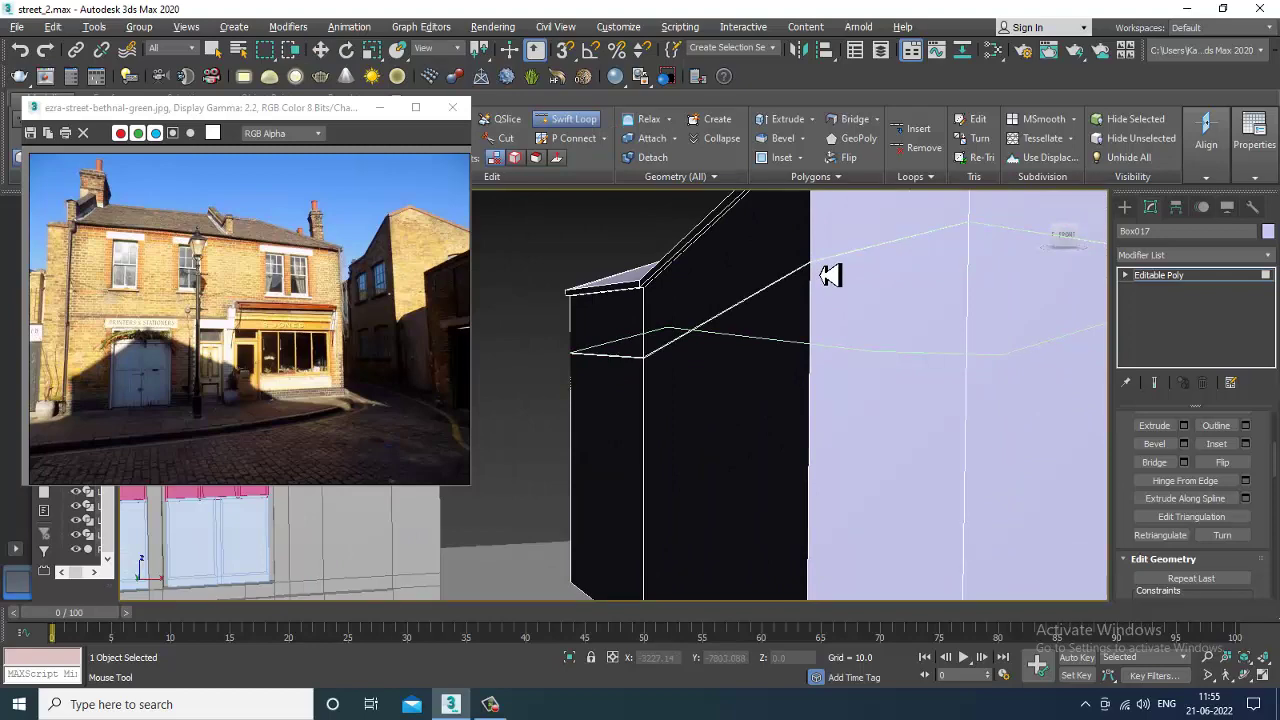
{"action": "key", "text": "alt+w"}
{"action": "middle_click_drag", "start_coordinate": [934, 537], "coordinate": [690, 557]}
{"action": "key", "text": "alt+w"}
{"action": "scroll", "coordinate": [849, 386], "scroll_direction": "down", "scroll_amount": 5}
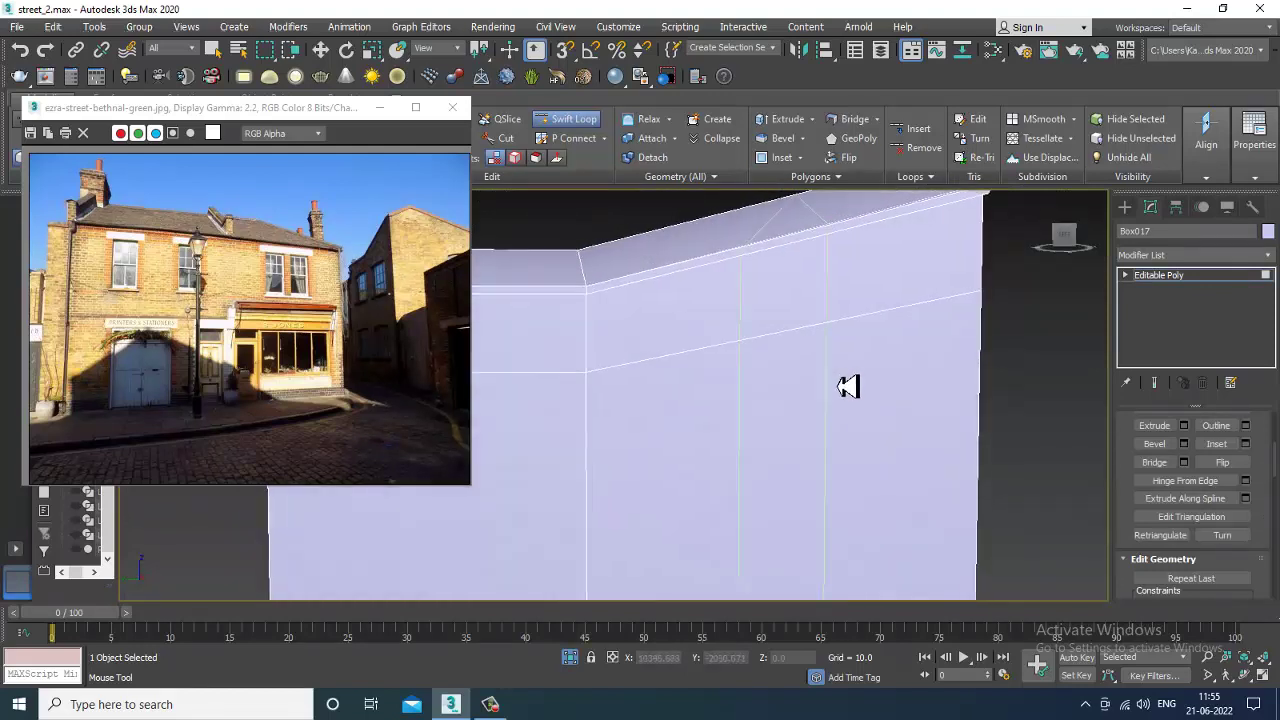
{"action": "key", "text": "w"}
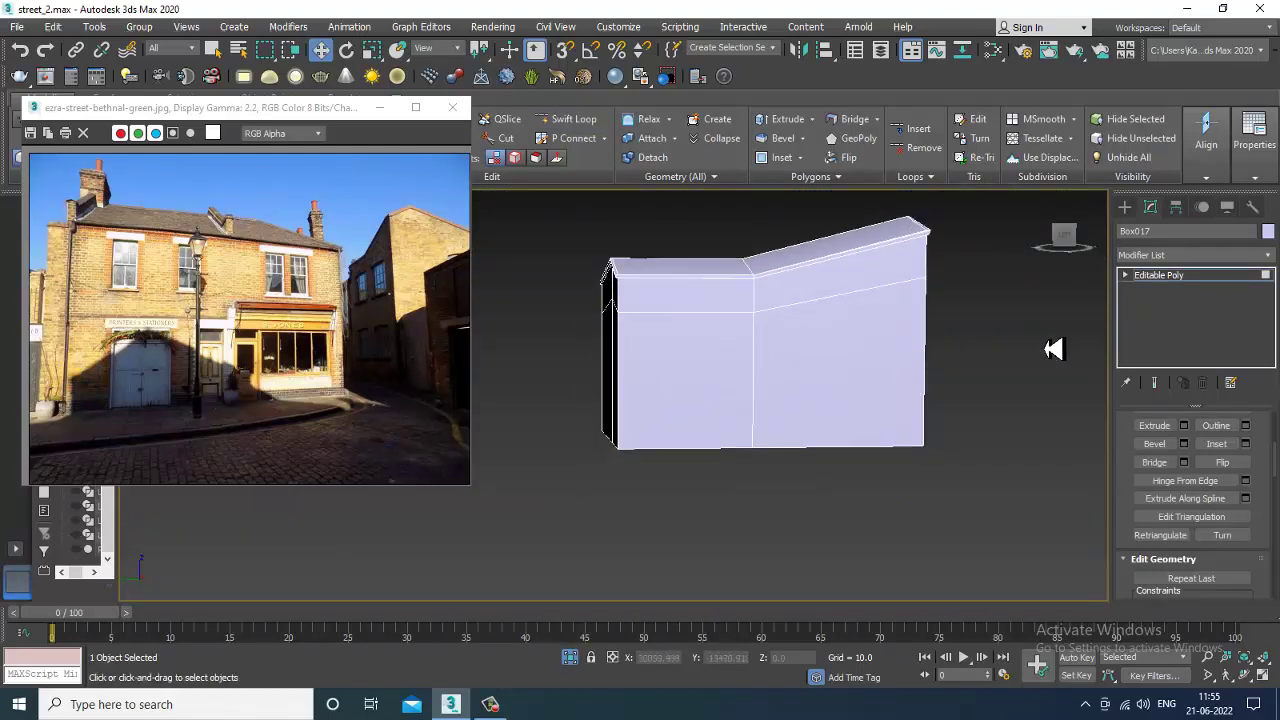
Select the sloping edge loop on the upper walls and scale it vertically until it is level.
{"action": "key", "text": "2"}
{"action": "left_click", "coordinate": [775, 310]}
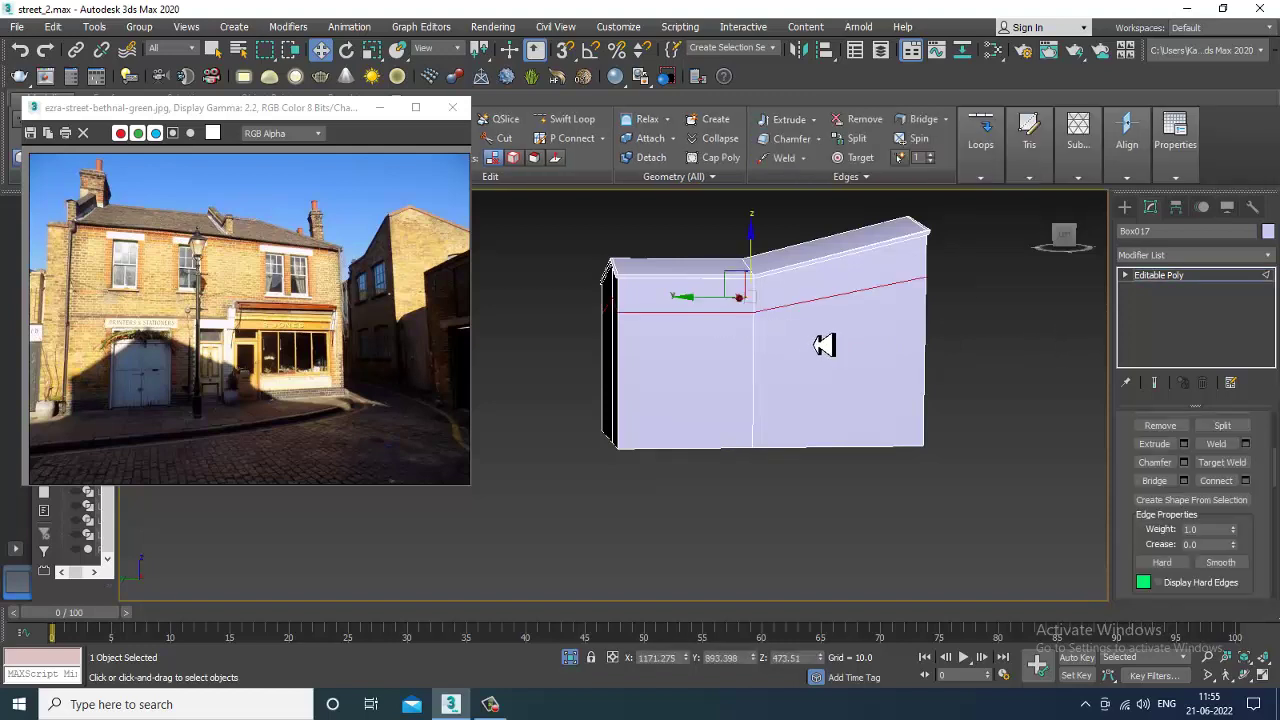
{"action": "key", "text": "r"}
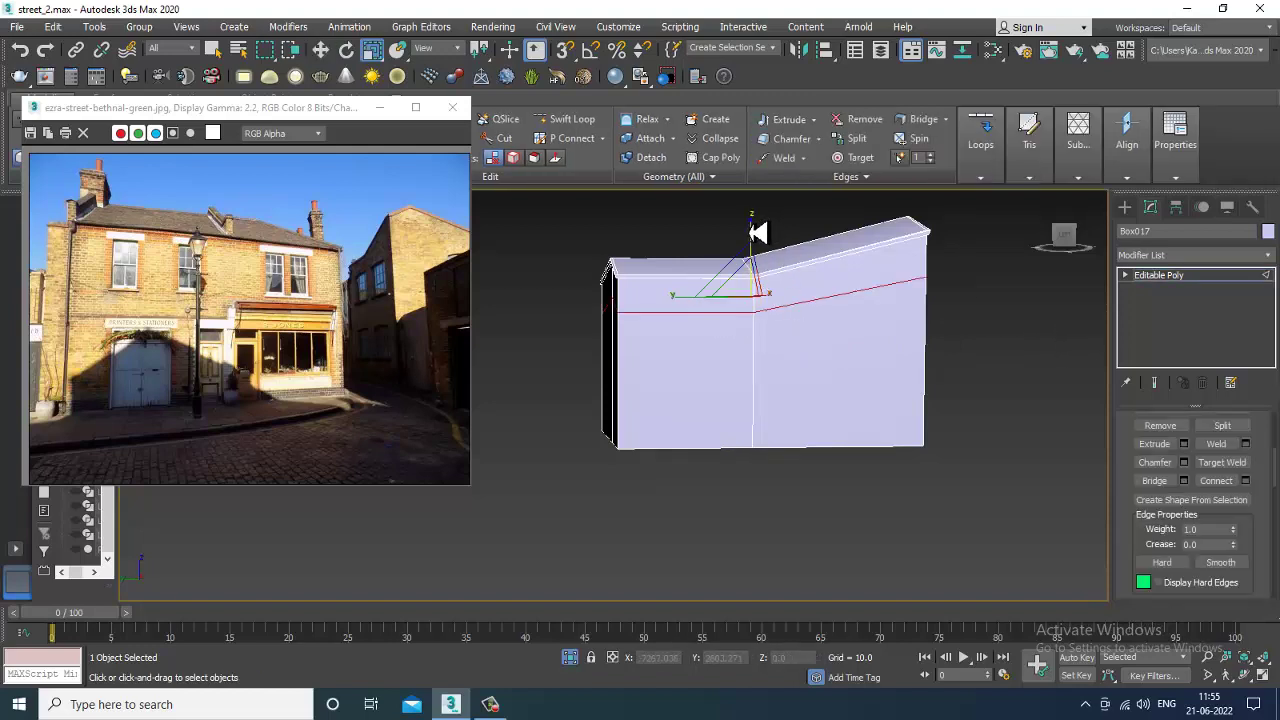
{"action": "left_click_drag", "start_coordinate": [757, 233], "coordinate": [765, 718]}
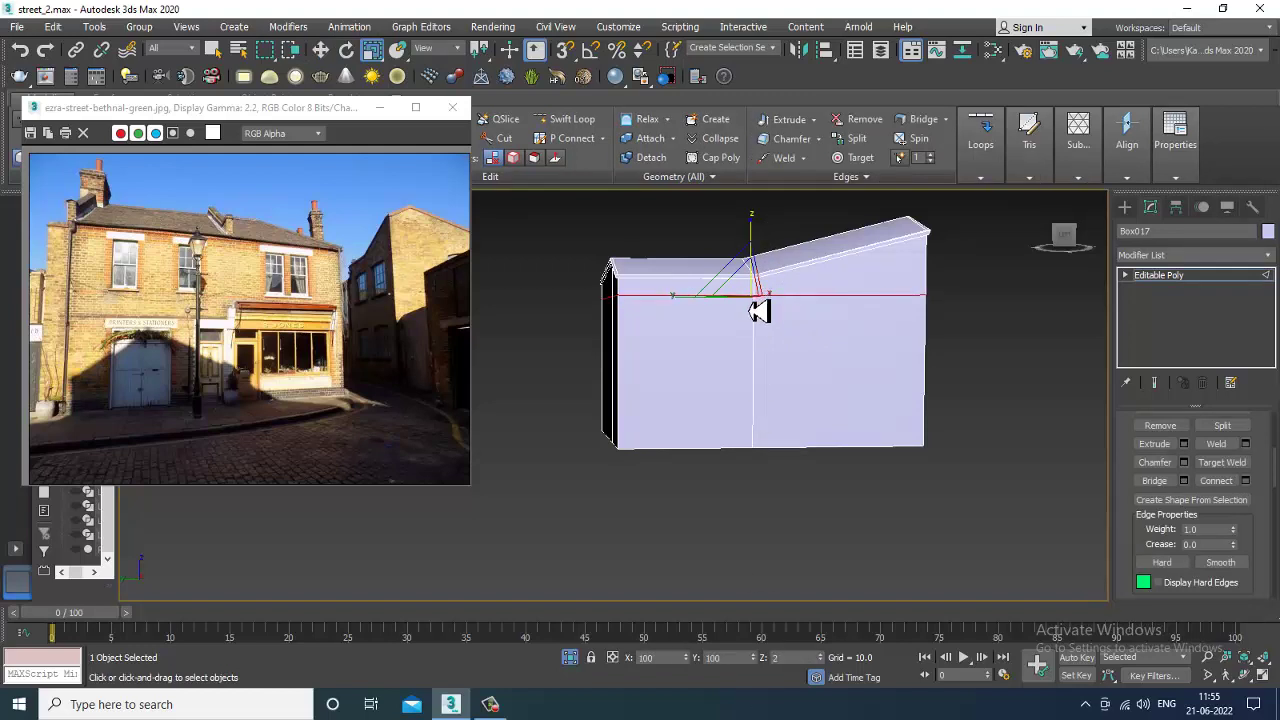
{"action": "left_click_drag", "start_coordinate": [757, 567], "coordinate": [778, 556]}
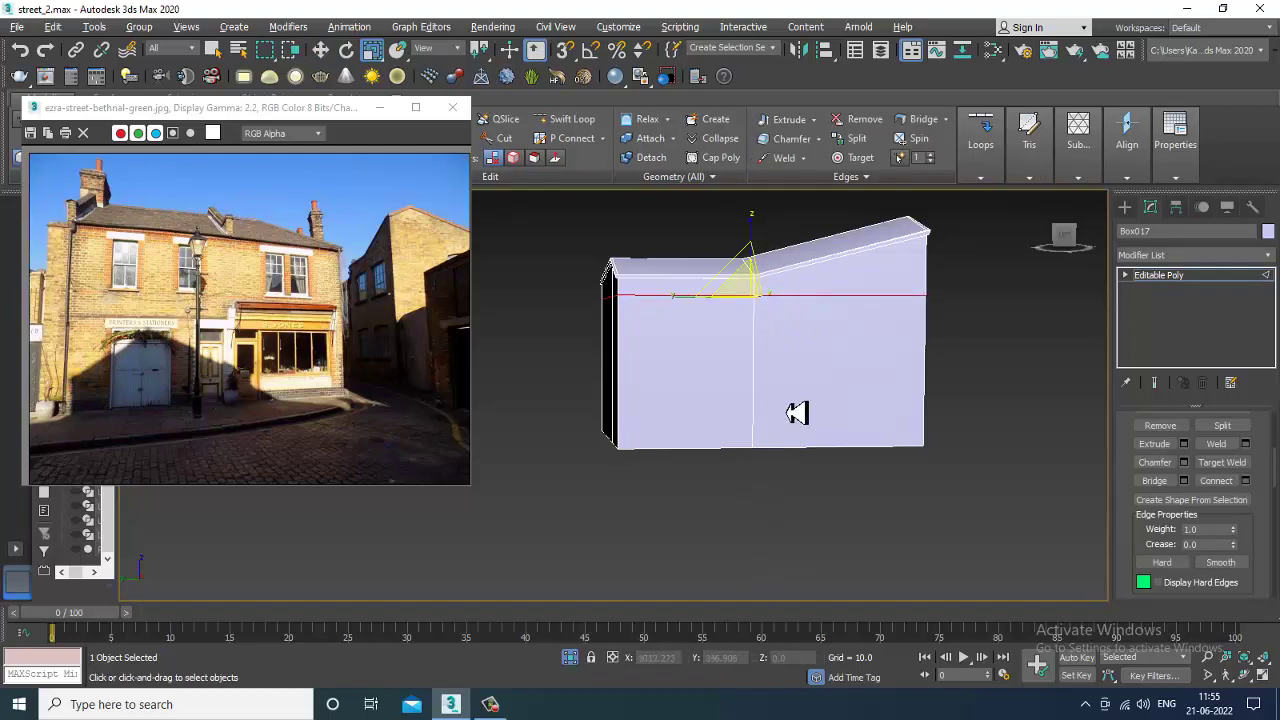
Raise the levelled edge loop by about 5 units along Z.
{"action": "scroll", "coordinate": [709, 286], "scroll_direction": "up", "scroll_amount": 3}
{"action": "key", "text": "w"}
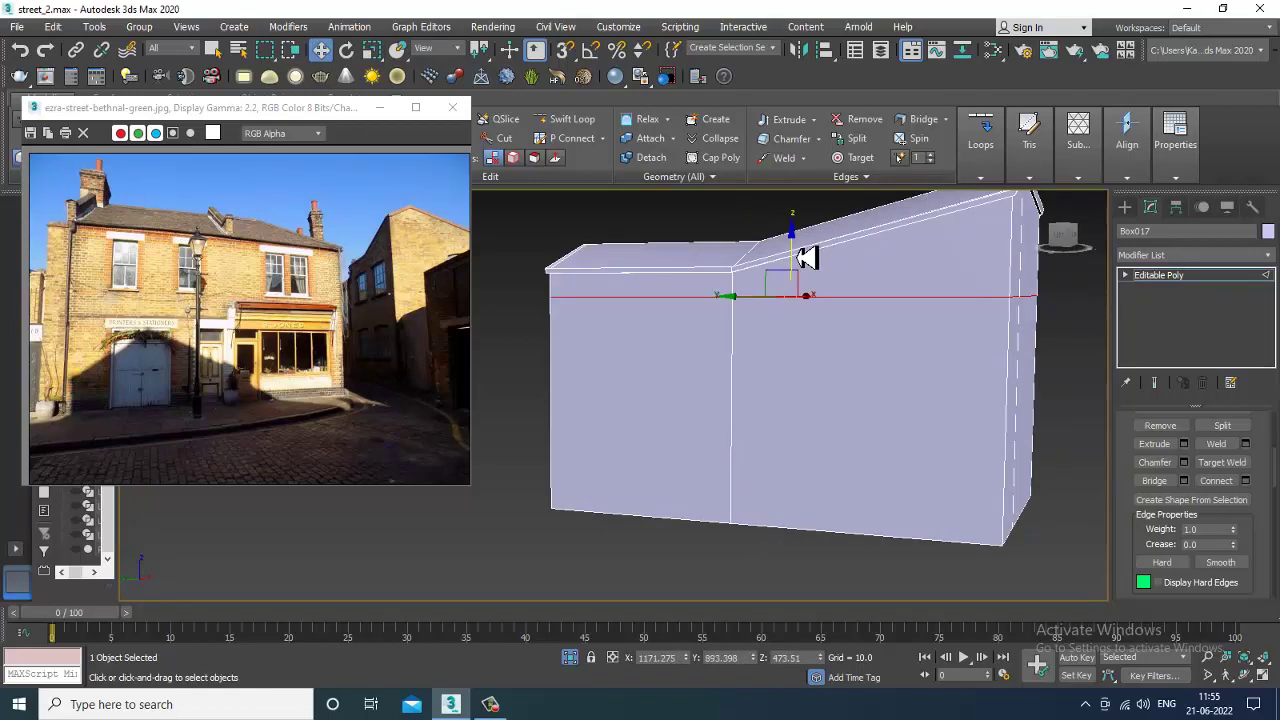
{"action": "left_click_drag", "start_coordinate": [805, 258], "coordinate": [820, 256]}
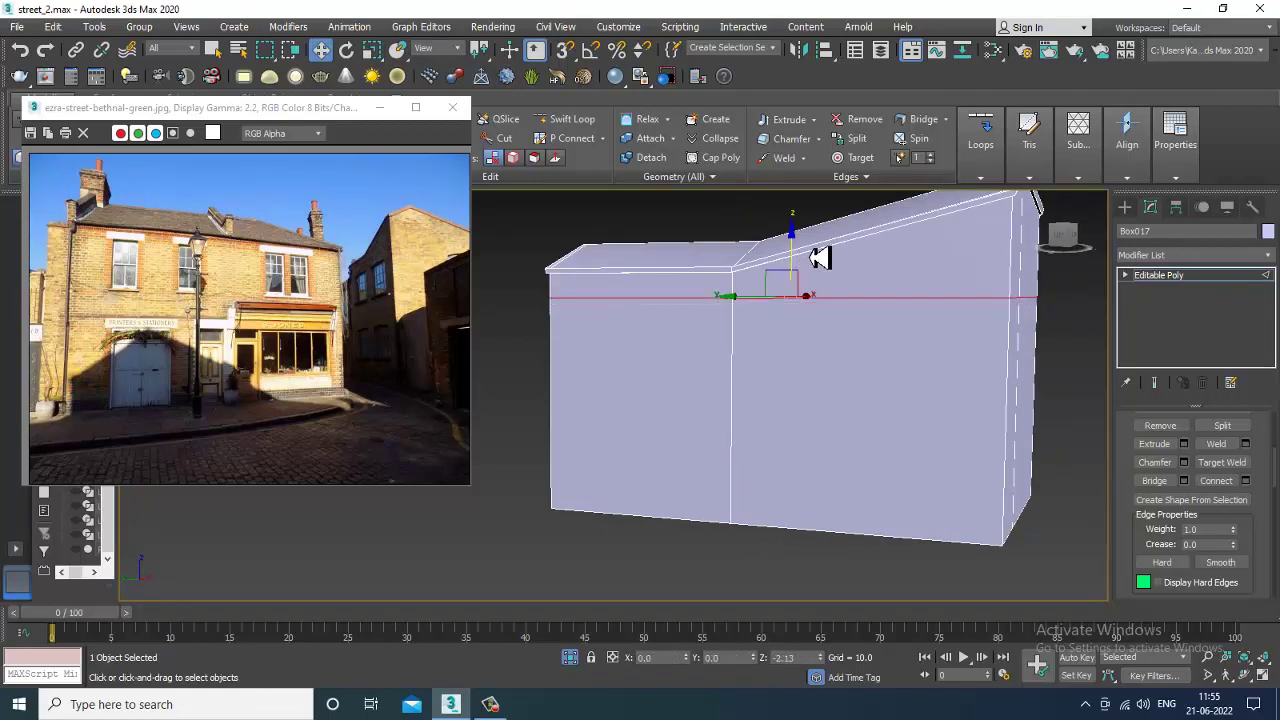
{"action": "middle_click_drag", "start_coordinate": [819, 258], "coordinate": [893, 402], "text": "alt"}
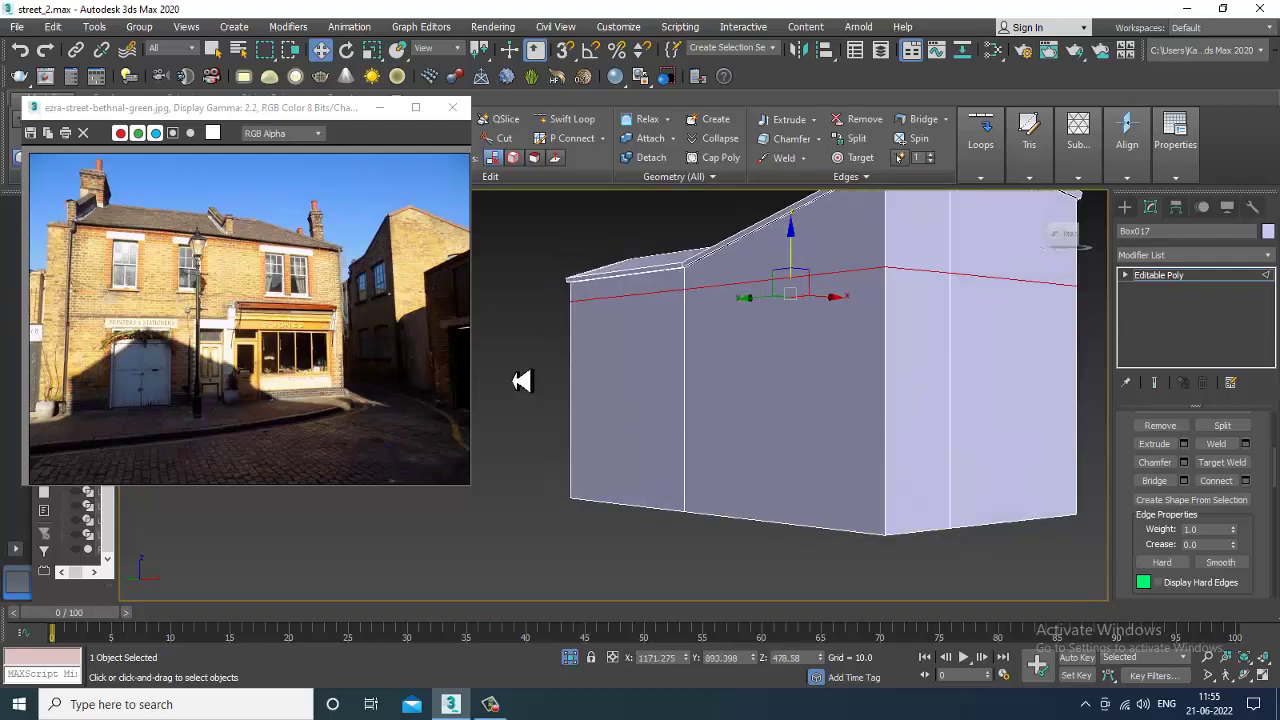
Connect the vertical wall edges below the loop with one horizontal loop and raise it by about 95 units.
{"action": "key", "text": "alt+r"}
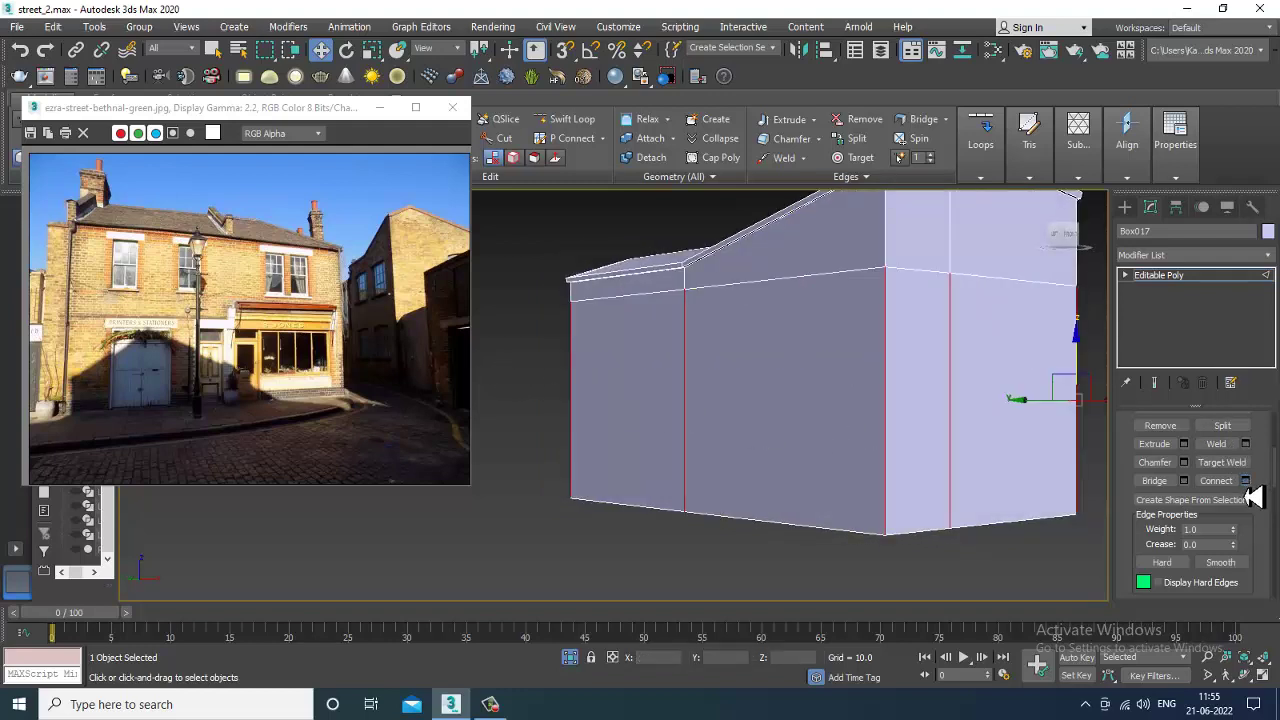
{"action": "left_click", "coordinate": [1245, 482]}
{"action": "left_click", "coordinate": [623, 474]}
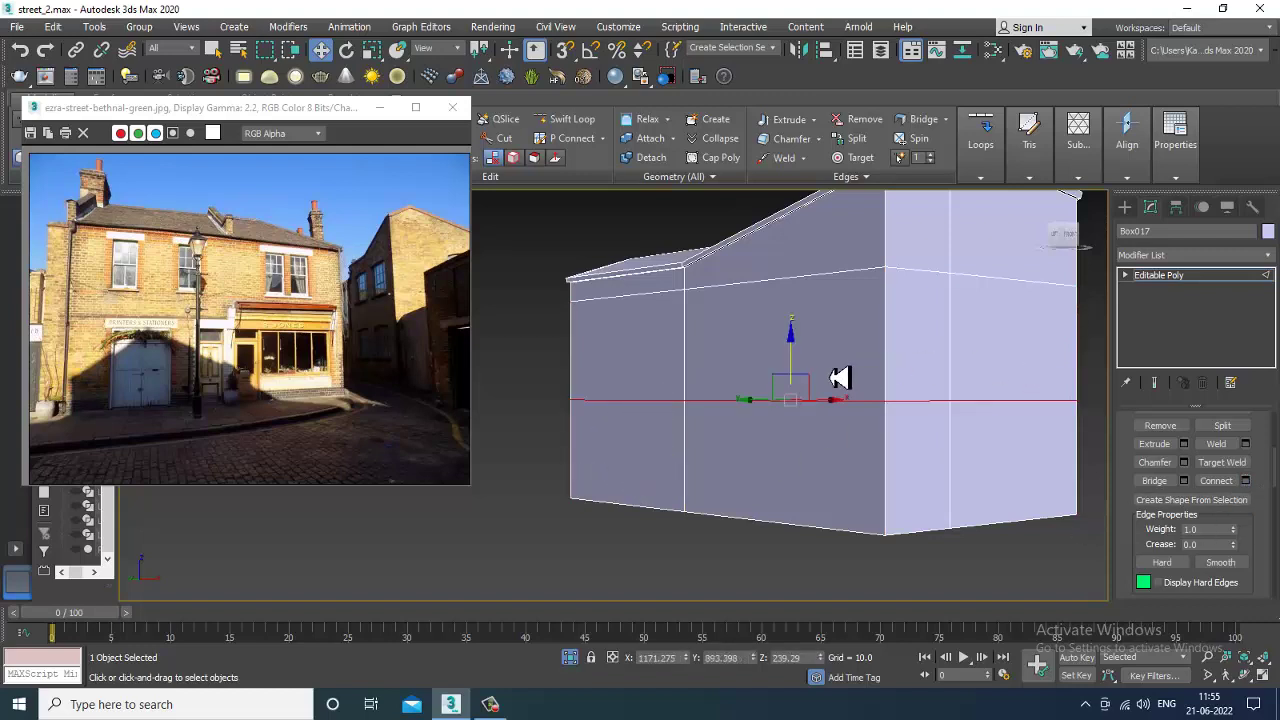
{"action": "left_click_drag", "start_coordinate": [792, 362], "coordinate": [831, 320]}
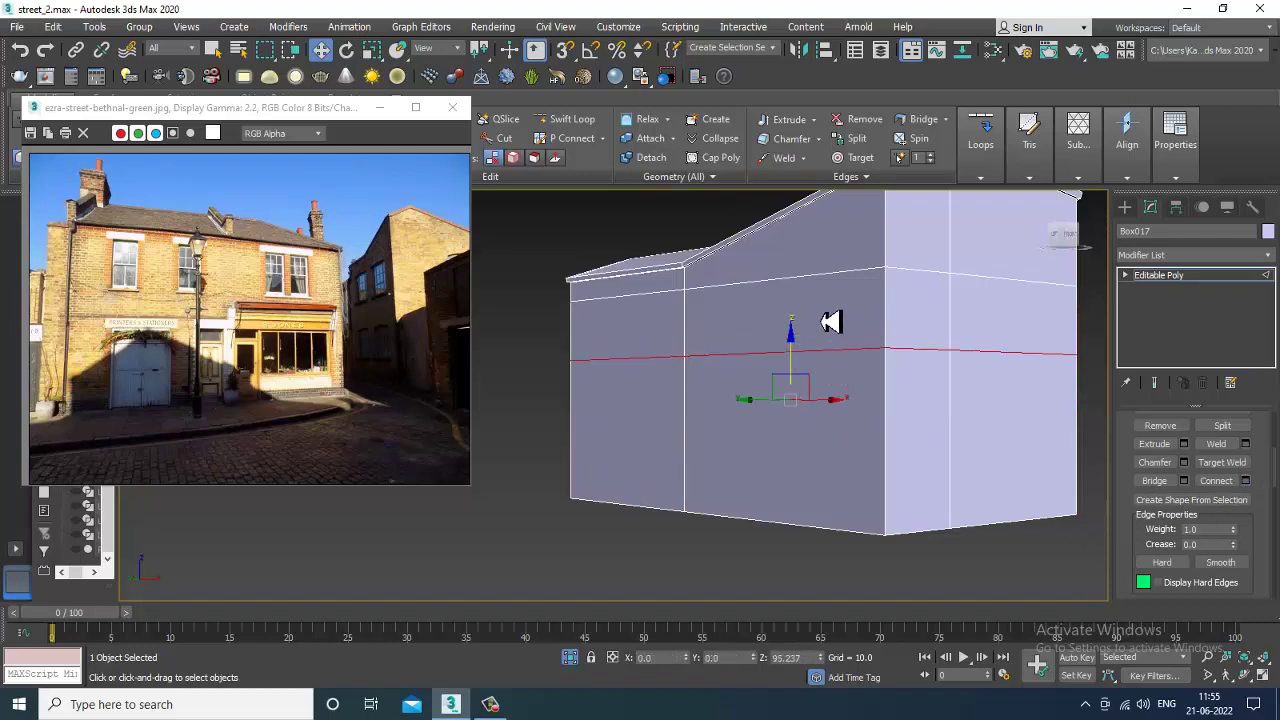
End isolation of the building to compare it with the rest of the street scene.
{"action": "scroll", "coordinate": [823, 318], "scroll_direction": "down", "scroll_amount": 2}
{"action": "key", "text": "alt+w"}
{"action": "middle_click_drag", "start_coordinate": [1000, 516], "coordinate": [960, 515], "text": "alt"}
{"action": "key", "text": "alt+w"}
{"action": "scroll", "coordinate": [842, 417], "scroll_direction": "down", "scroll_amount": 2}
{"action": "middle_click_drag", "start_coordinate": [842, 417], "coordinate": [841, 408], "text": "alt"}
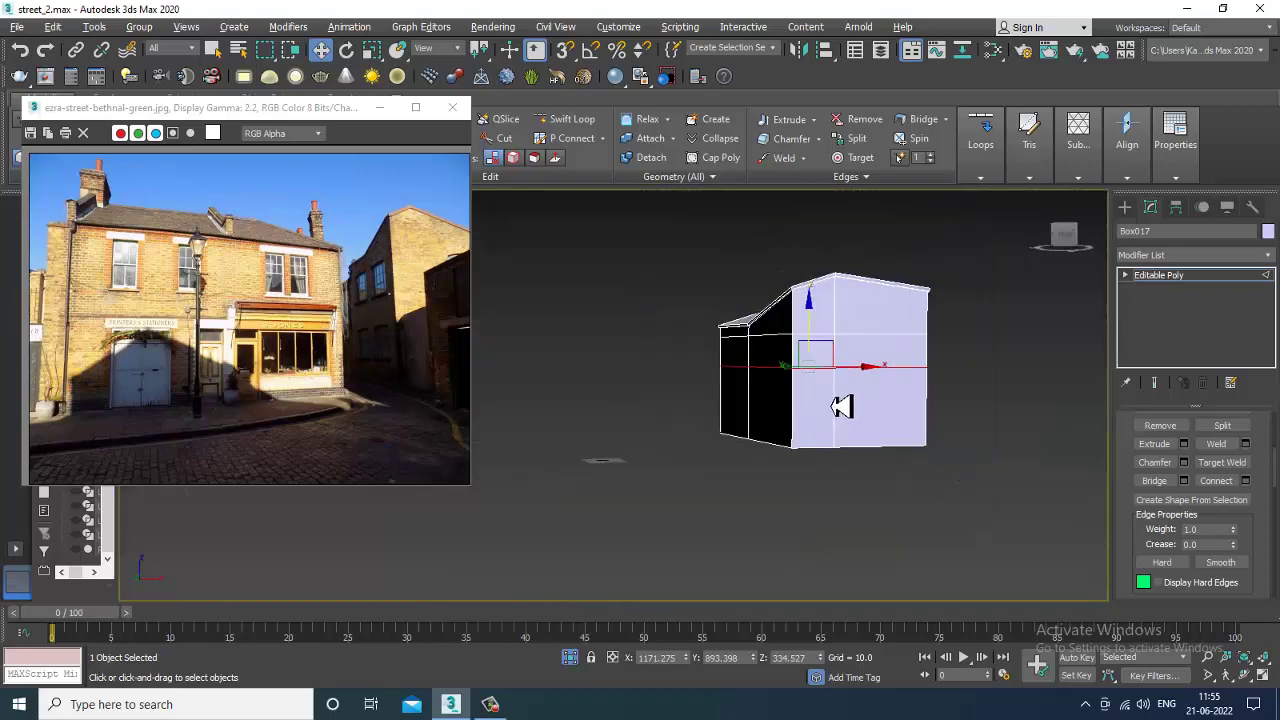
{"action": "scroll", "coordinate": [838, 414], "scroll_direction": "up", "scroll_amount": 2}
{"action": "right_click", "coordinate": [680, 355]}
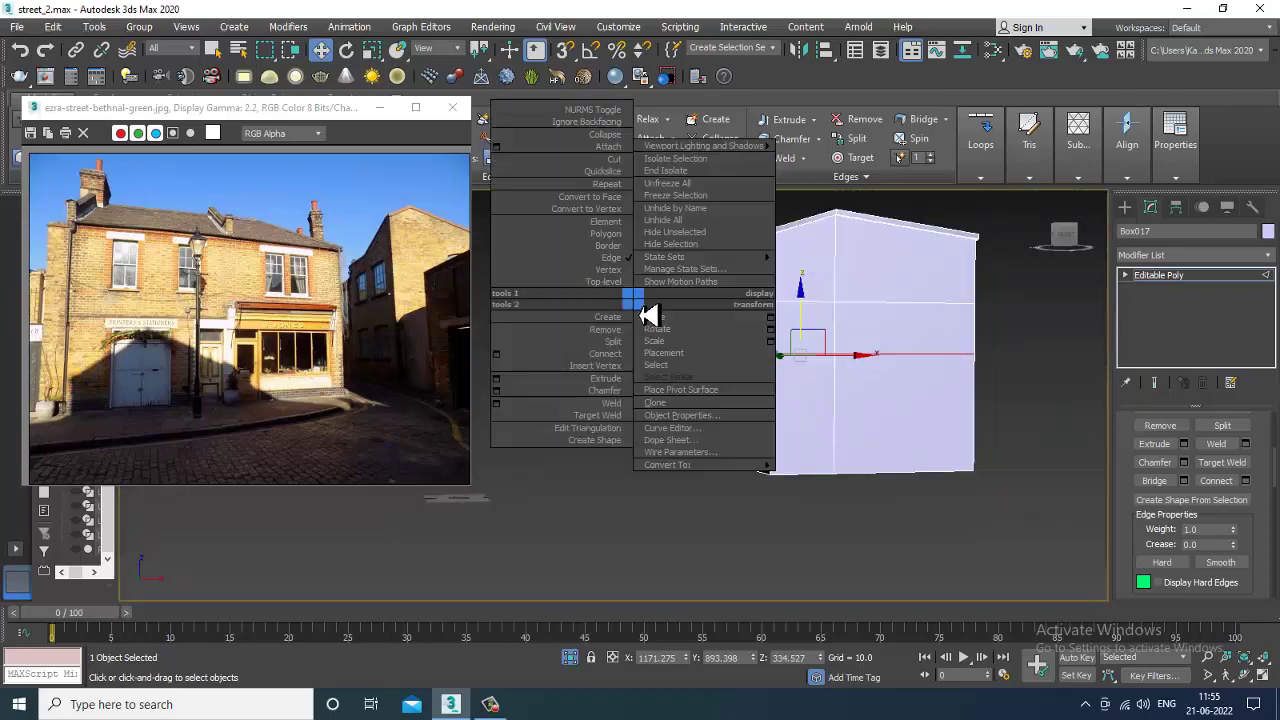
{"action": "left_click", "coordinate": [704, 172]}
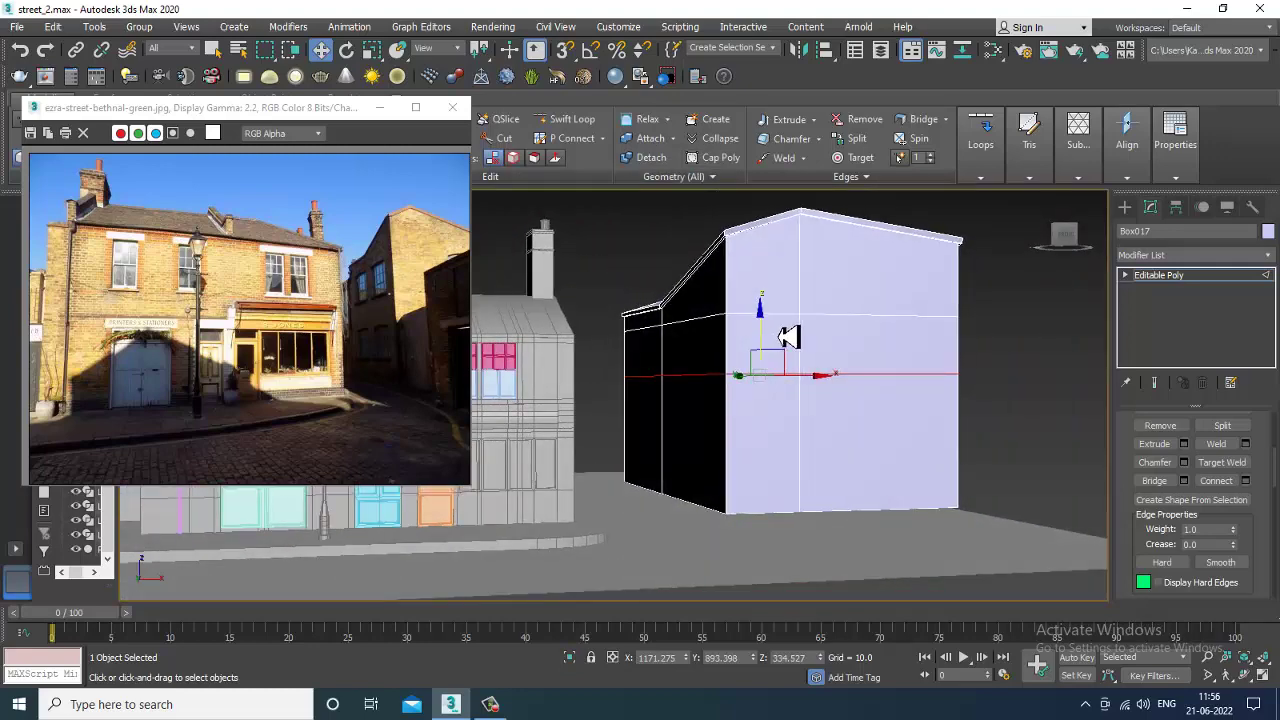
{"action": "scroll", "coordinate": [757, 332], "scroll_direction": "down", "scroll_amount": 4}
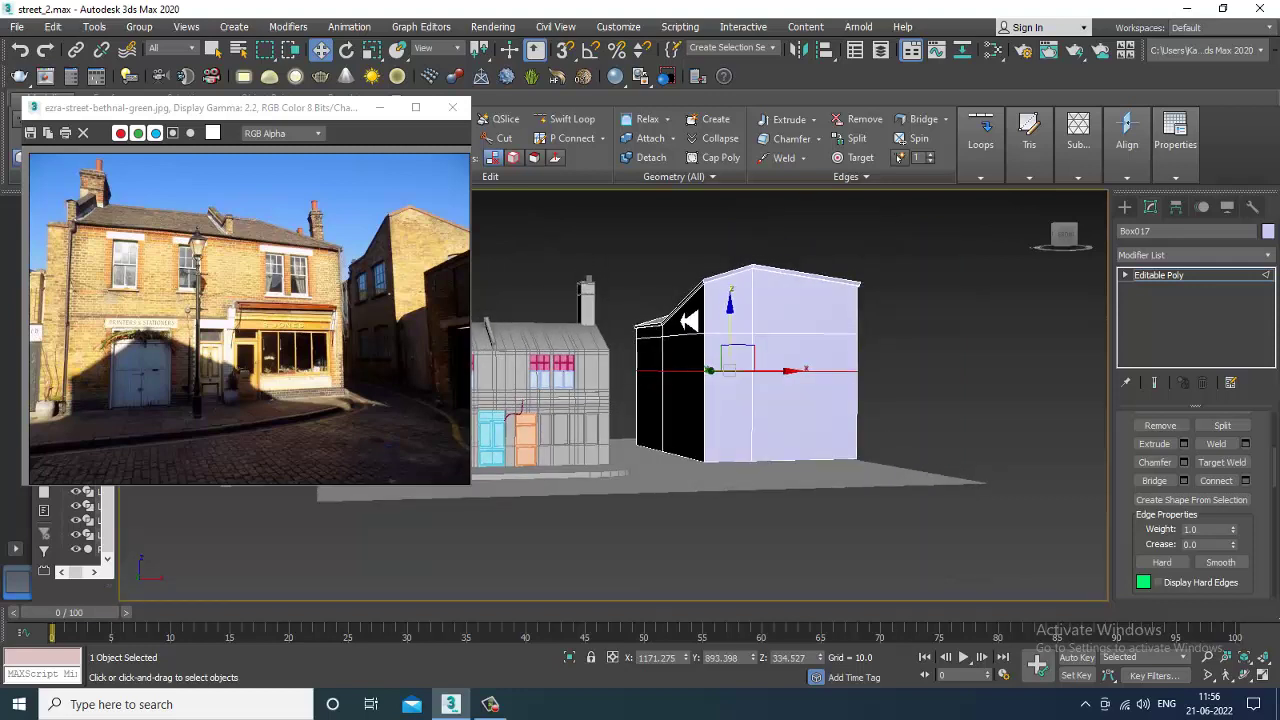
Select all the building's vertices above the base and raise them by about 26 units.
{"action": "key", "text": "1"}
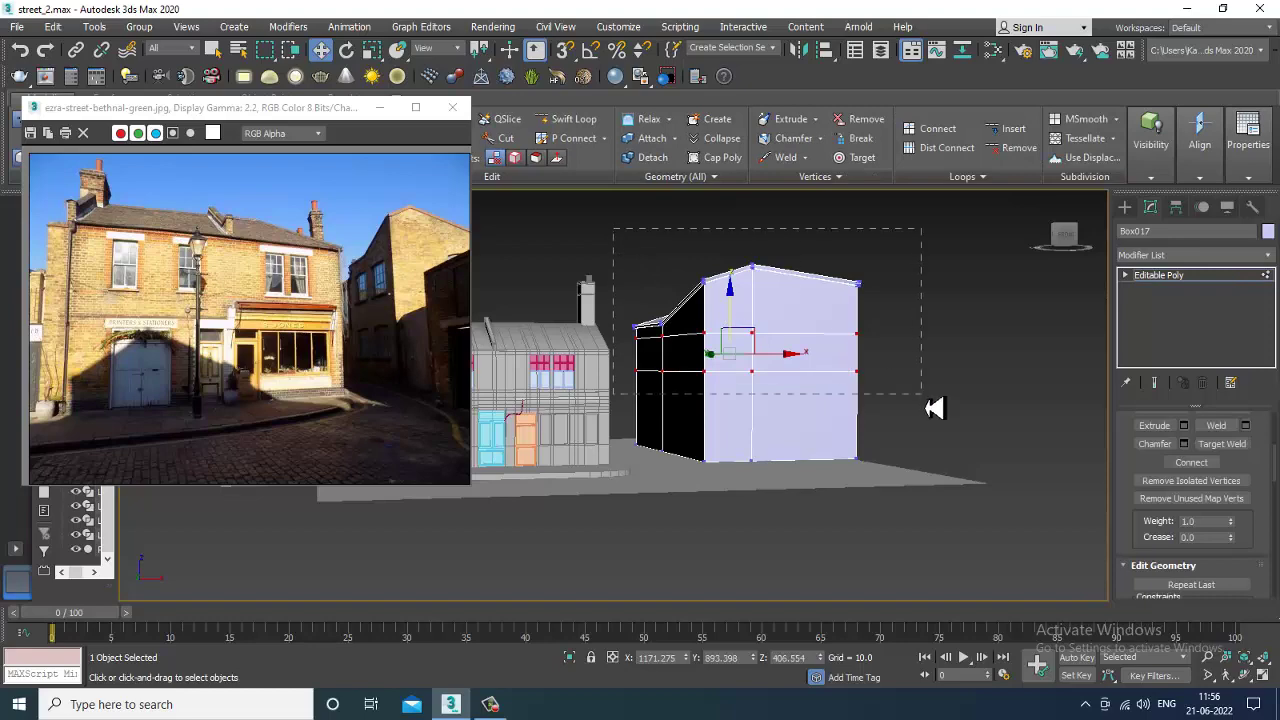
{"action": "left_click_drag", "start_coordinate": [924, 398], "coordinate": [922, 396]}
{"action": "key", "text": "F3"}
{"action": "key", "text": "F3"}
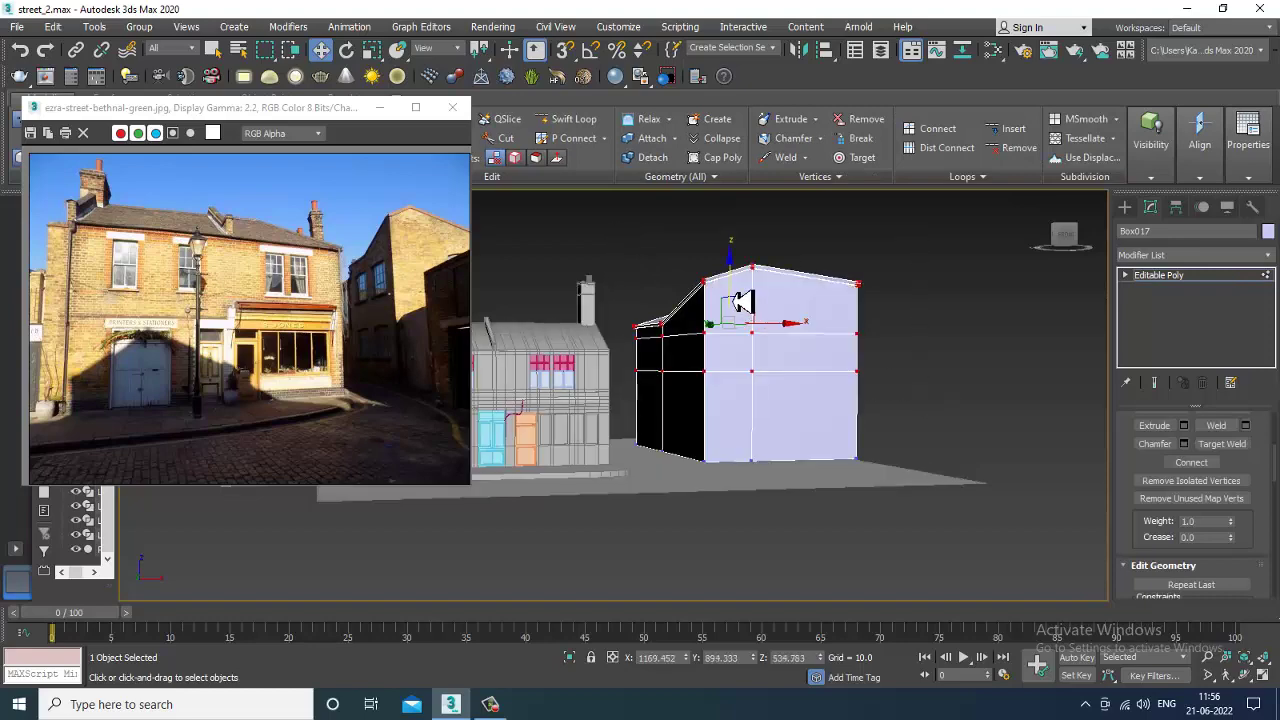
{"action": "left_click_drag", "start_coordinate": [733, 299], "coordinate": [733, 291]}
{"action": "middle_click_drag", "start_coordinate": [704, 376], "coordinate": [746, 431], "text": "alt"}
{"action": "scroll", "coordinate": [706, 389], "scroll_direction": "up", "scroll_amount": 3}
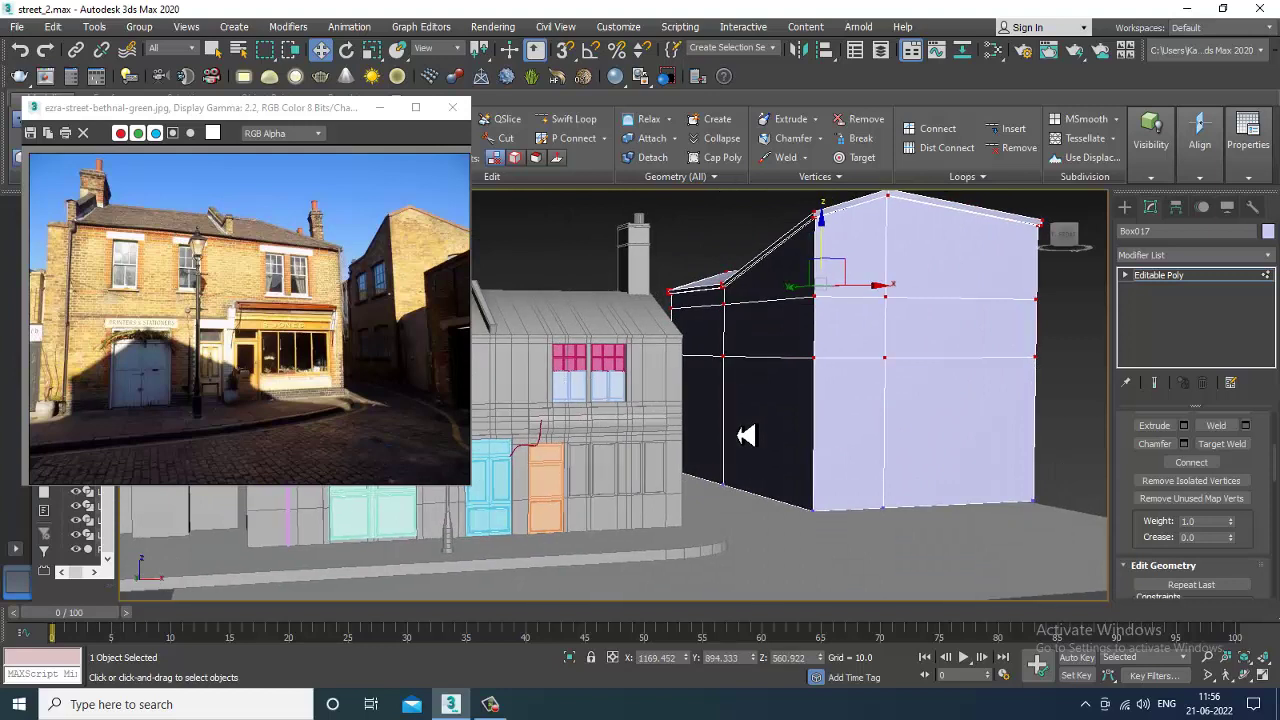
Add three vertical edge loops to the long side wall with Swift Loop: near each end and just past the roof bend.
{"action": "left_click", "coordinate": [1182, 281]}
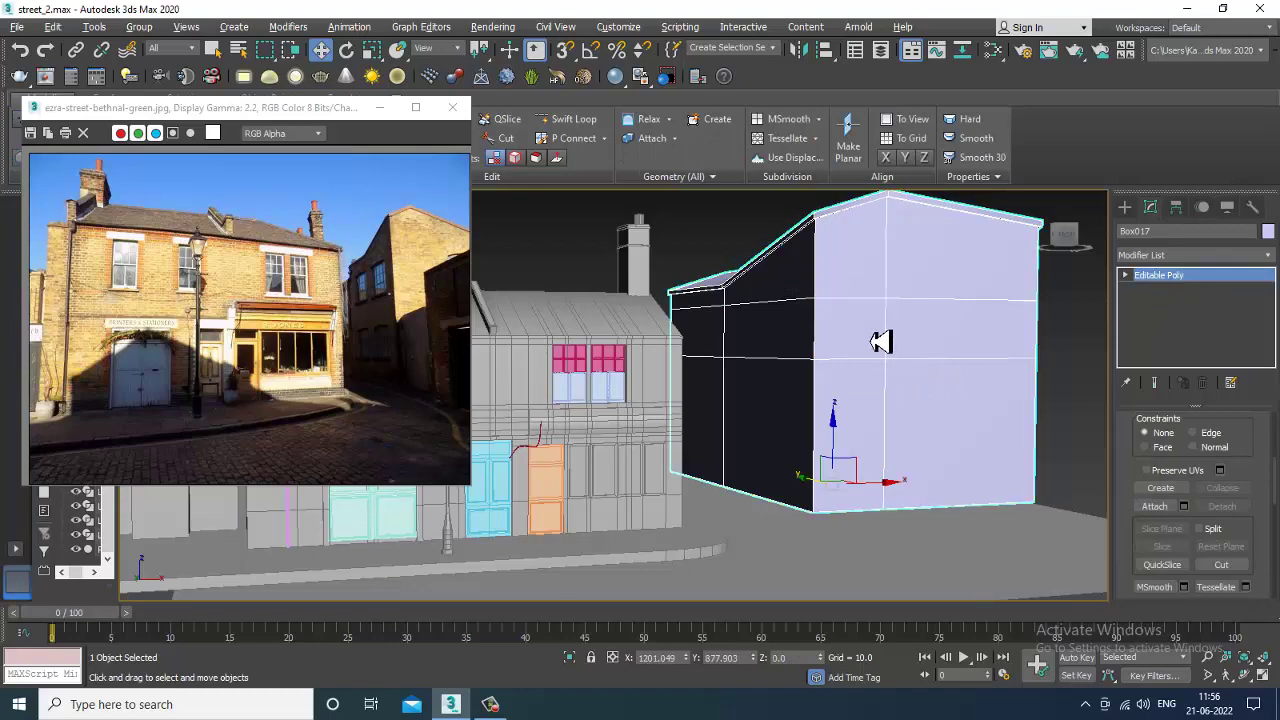
{"action": "middle_click_drag", "start_coordinate": [883, 337], "coordinate": [864, 386], "text": "alt"}
{"action": "scroll", "coordinate": [864, 386], "scroll_direction": "up", "scroll_amount": 3}
{"action": "scroll", "coordinate": [860, 390], "scroll_direction": "down", "scroll_amount": 3}
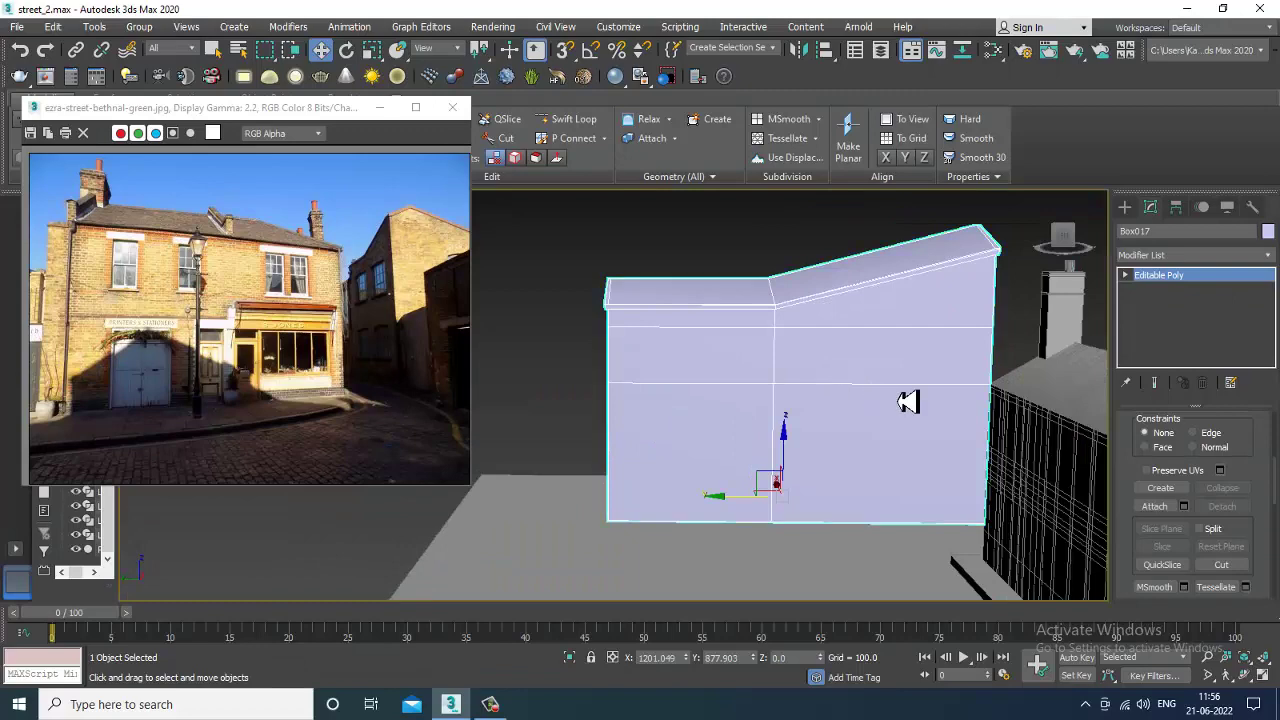
{"action": "scroll", "coordinate": [890, 398], "scroll_direction": "up", "scroll_amount": 3}
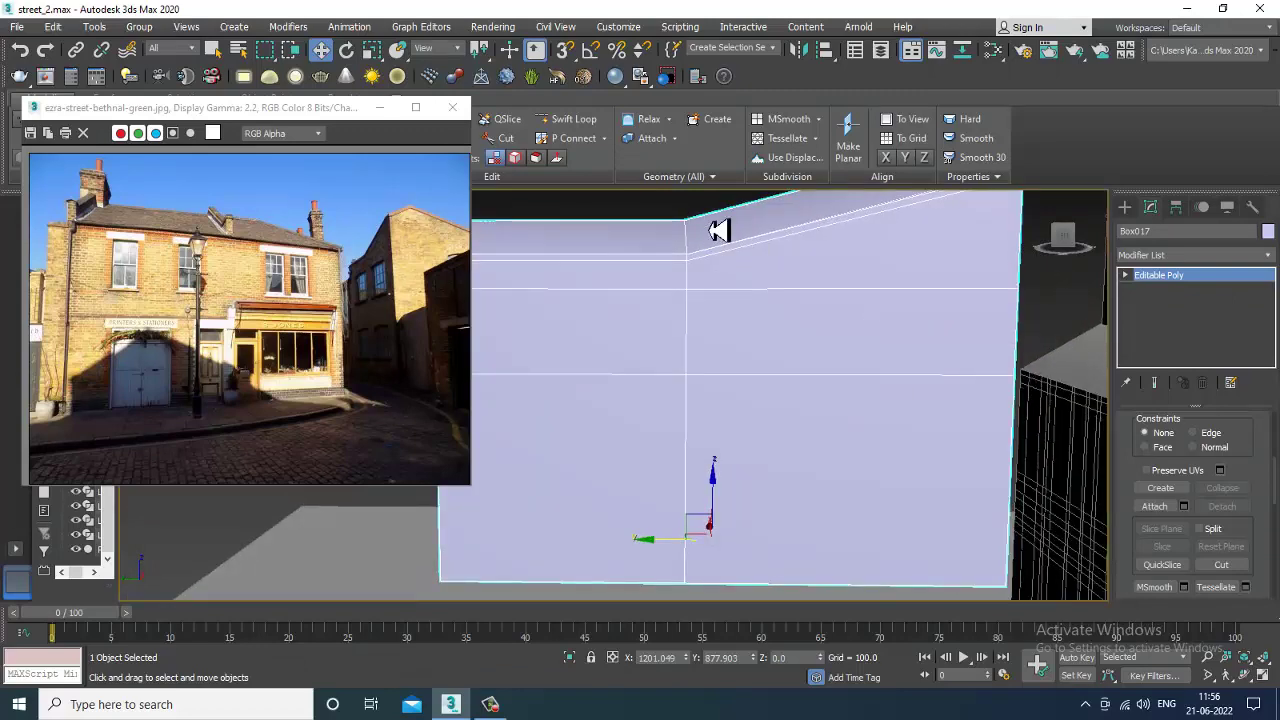
{"action": "left_click", "coordinate": [564, 119]}
{"action": "middle_click_drag", "start_coordinate": [646, 371], "coordinate": [603, 357], "text": "alt"}
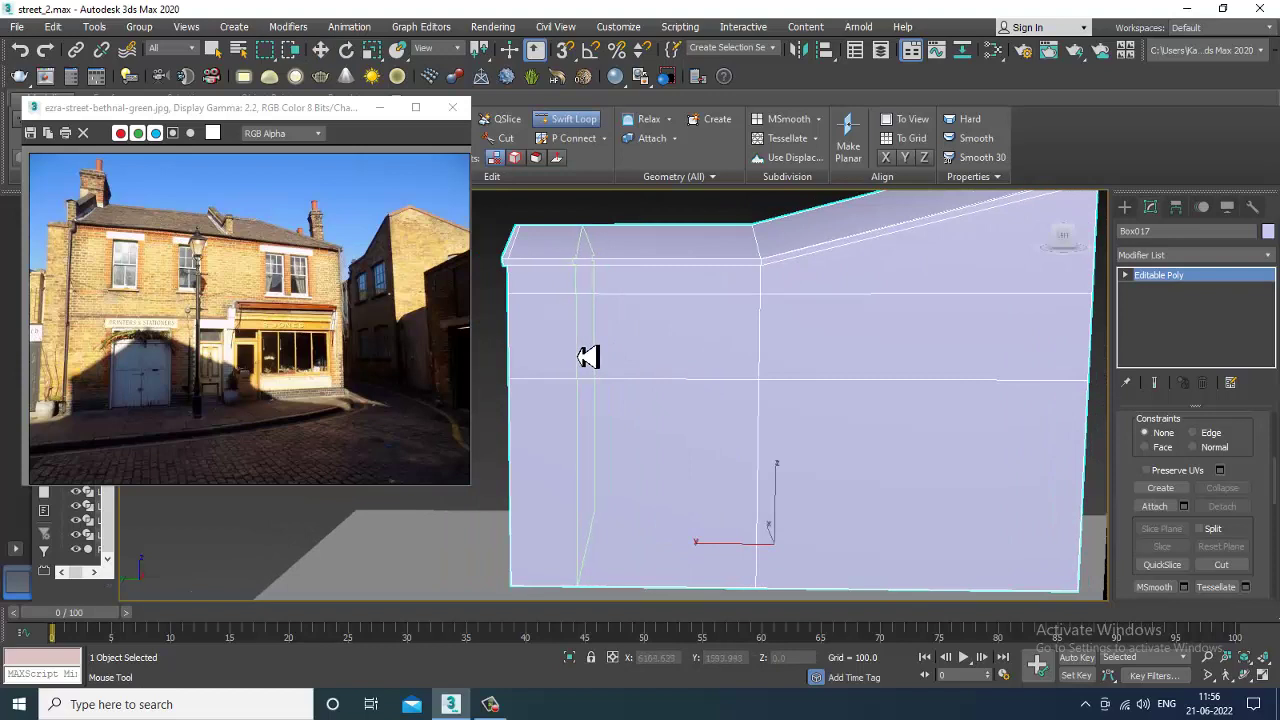
{"action": "left_click", "coordinate": [582, 357]}
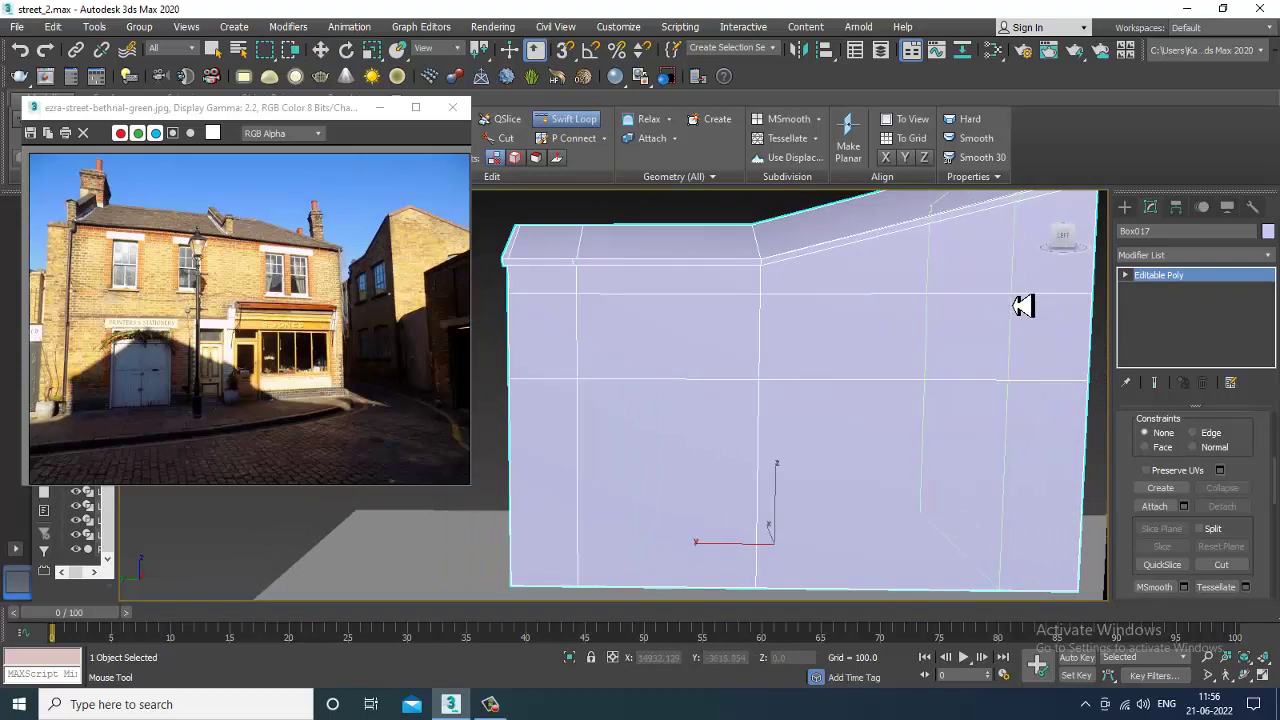
{"action": "left_click", "coordinate": [1020, 306]}
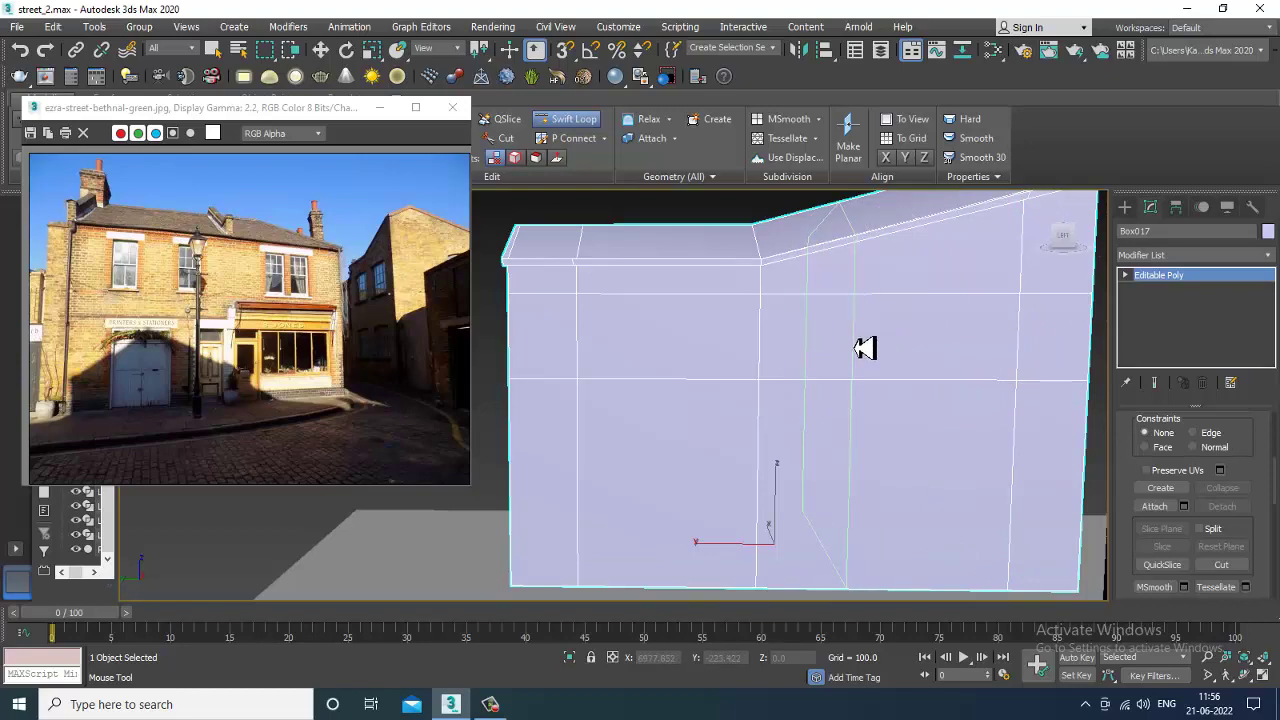
{"action": "mouse_move", "coordinate": [960, 420]}
{"action": "middle_mouse_down", "text": "alt"}
{"action": "mouse_move", "coordinate": [848, 428]}
{"action": "mouse_move", "coordinate": [963, 434]}
{"action": "middle_mouse_up", "text": "alt"}
{"action": "key", "text": "w"}
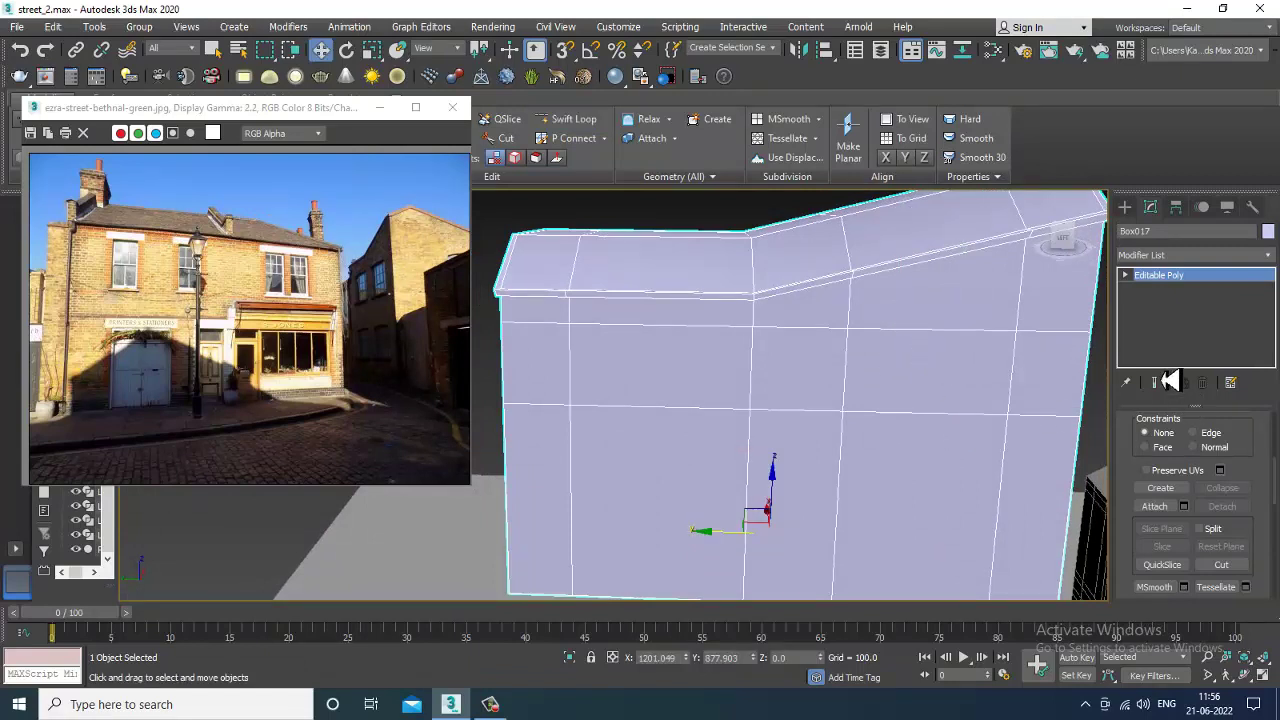
Shift the vertical edge loop beside the roof bend by about 4 units along Y.
{"action": "key", "text": "2"}
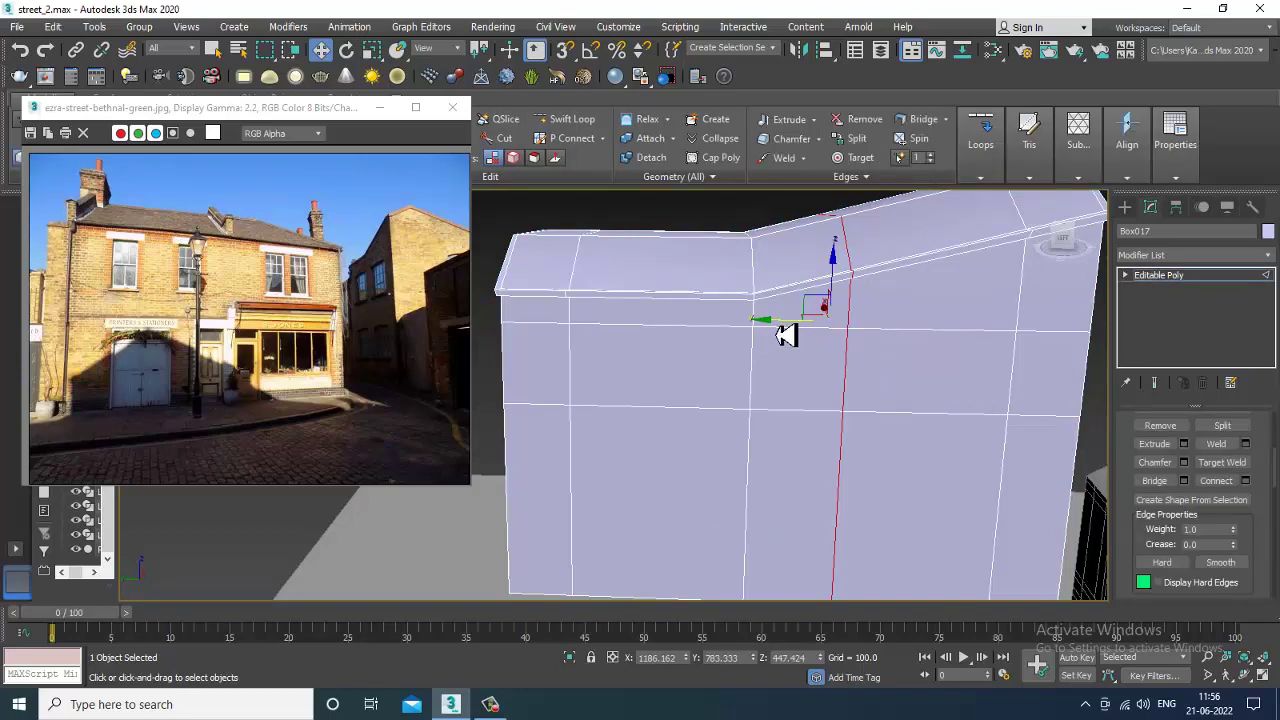
{"action": "left_click_drag", "start_coordinate": [785, 336], "coordinate": [785, 340]}
{"action": "middle_click_drag", "start_coordinate": [946, 378], "coordinate": [976, 411], "text": "alt"}
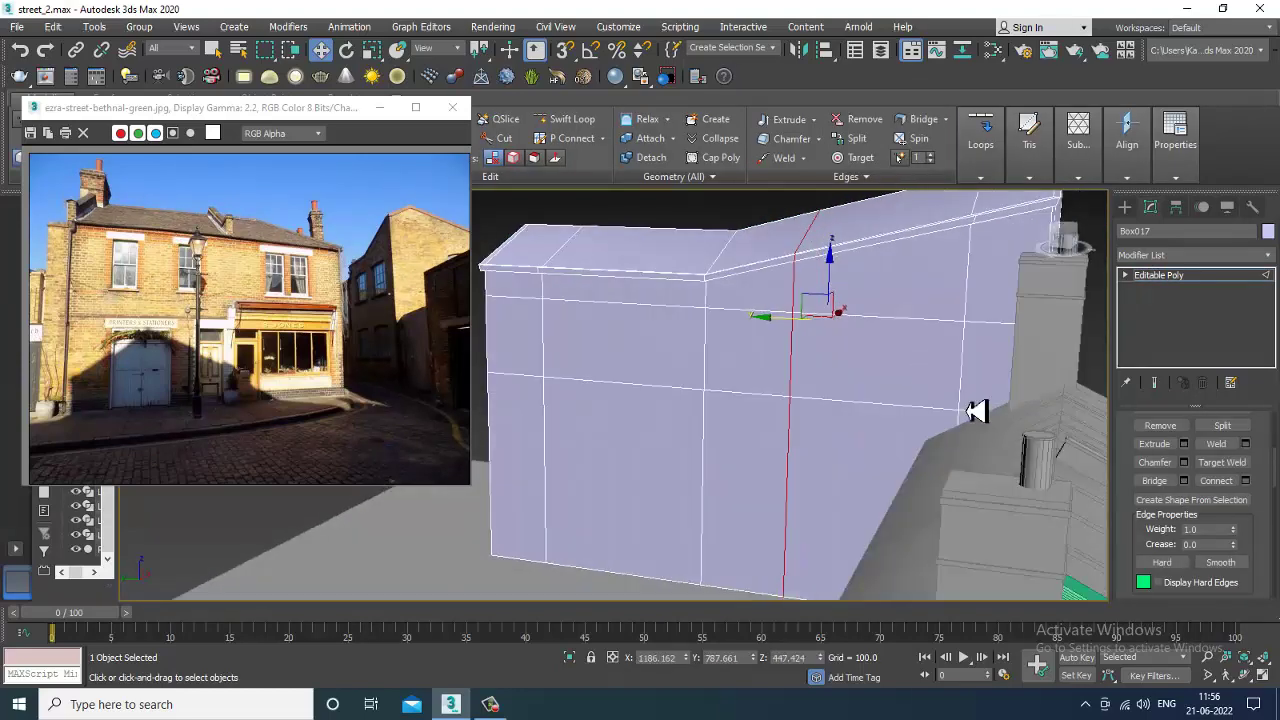
{"action": "key", "text": "shift+z"}
Inset the two rectangular window polygons on the upper side wall by 5.834.
{"action": "key", "text": "4"}
{"action": "left_click", "coordinate": [888, 378]}
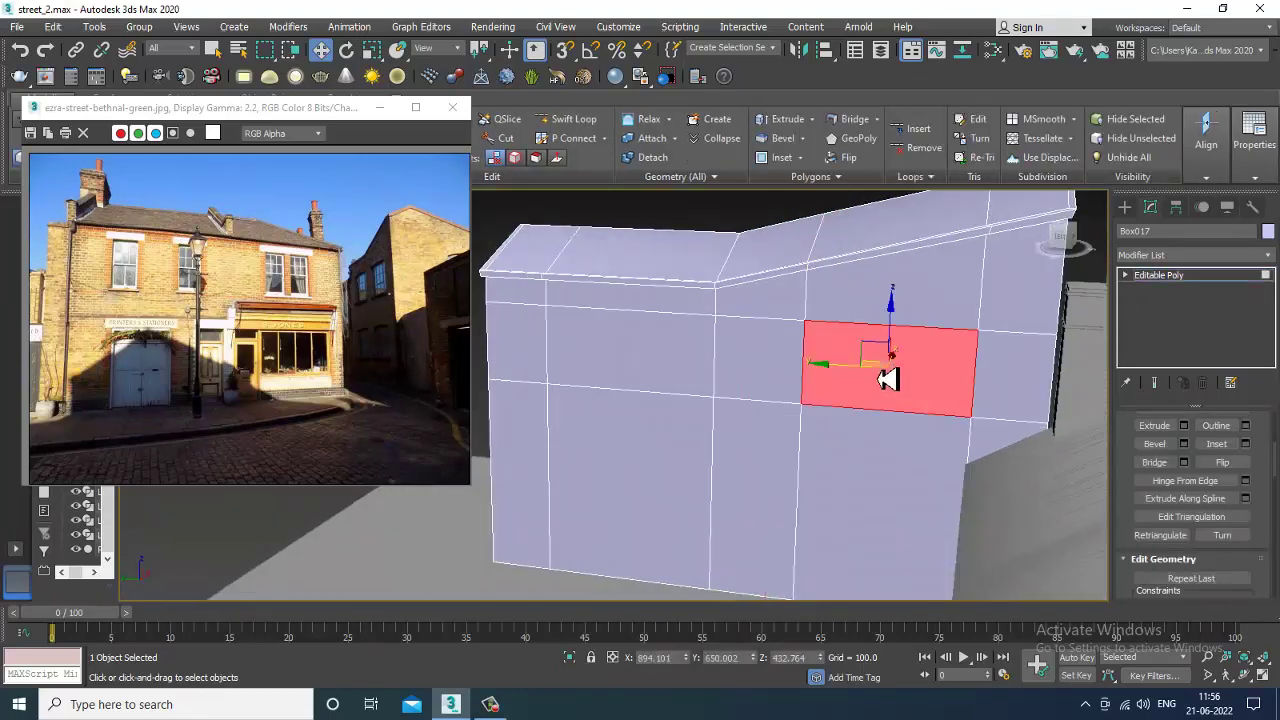
{"action": "left_click", "coordinate": [678, 389], "text": "ctrl"}
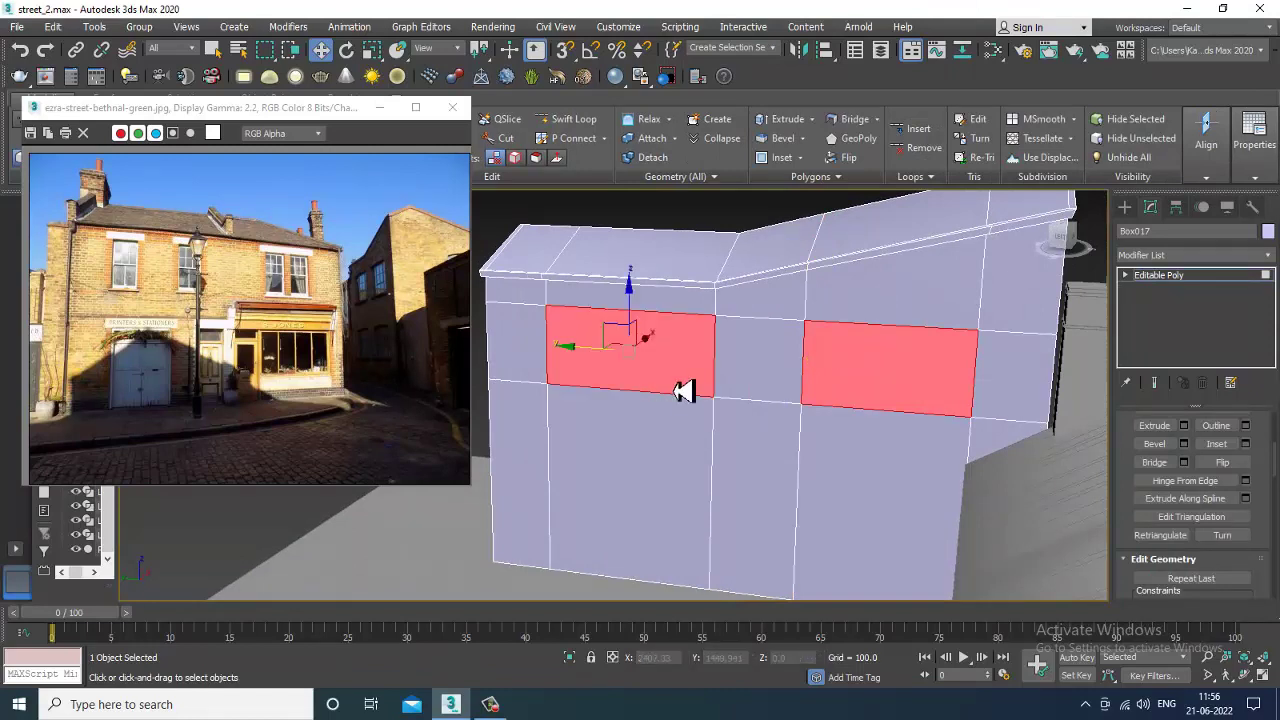
{"action": "left_click", "coordinate": [1245, 444]}
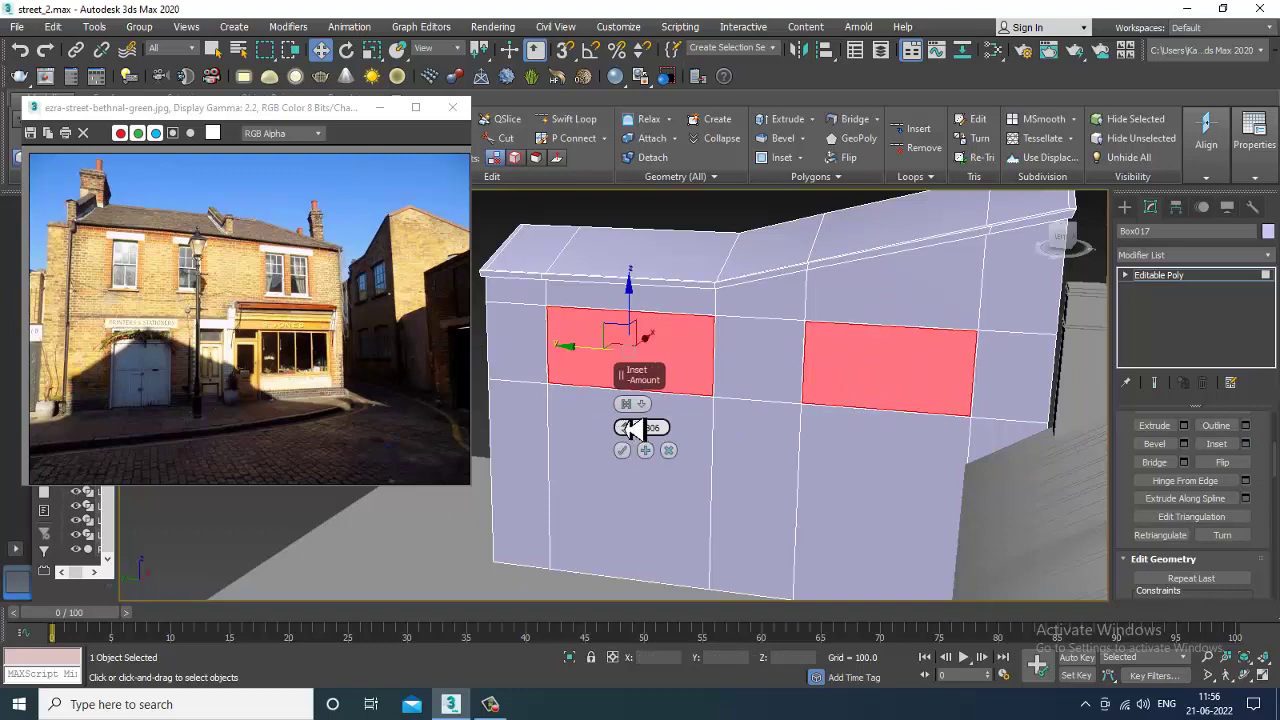
{"action": "left_click_drag", "start_coordinate": [628, 426], "coordinate": [623, 409]}
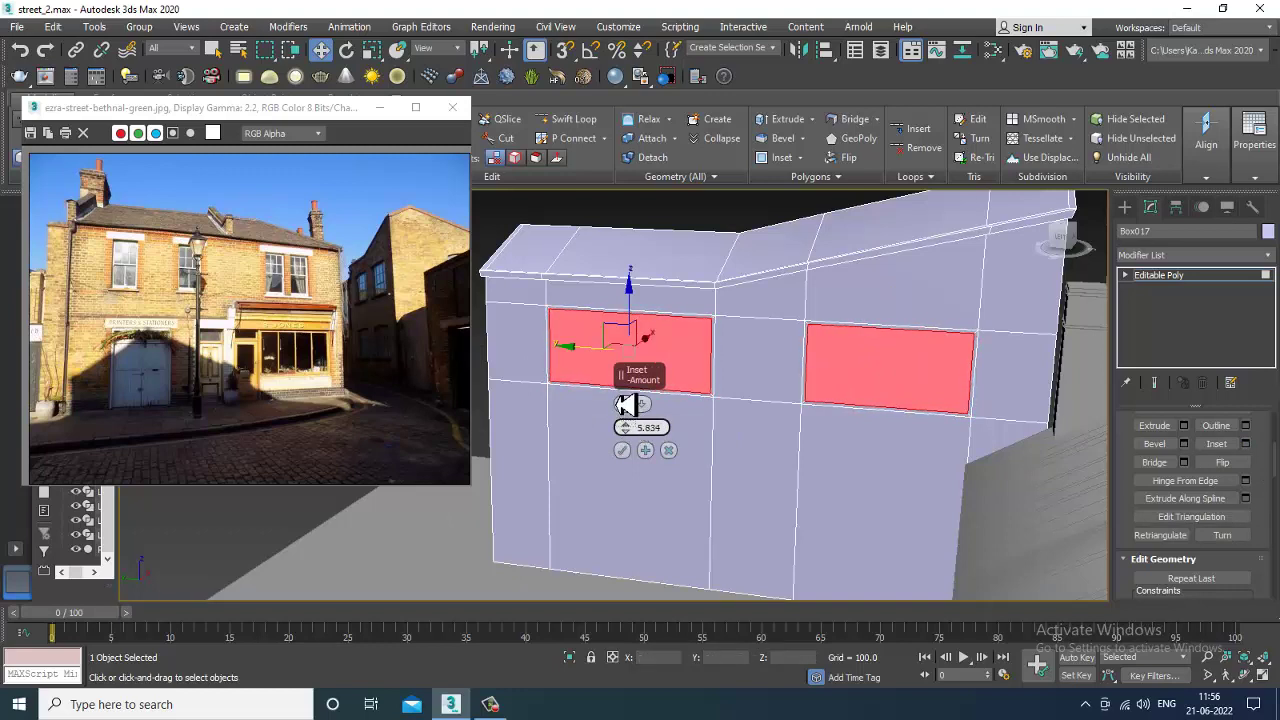
{"action": "left_click", "coordinate": [622, 450]}
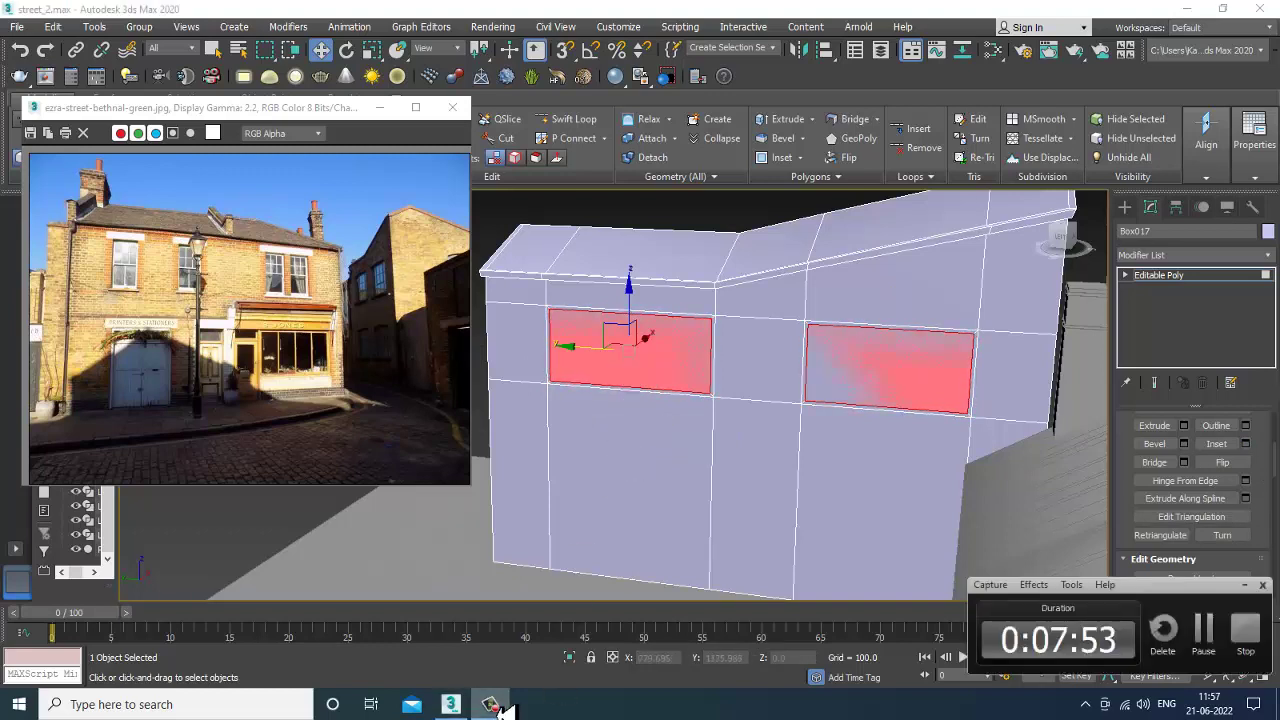
{"action": "middle_click_drag", "start_coordinate": [985, 340], "coordinate": [908, 382], "text": "alt"}
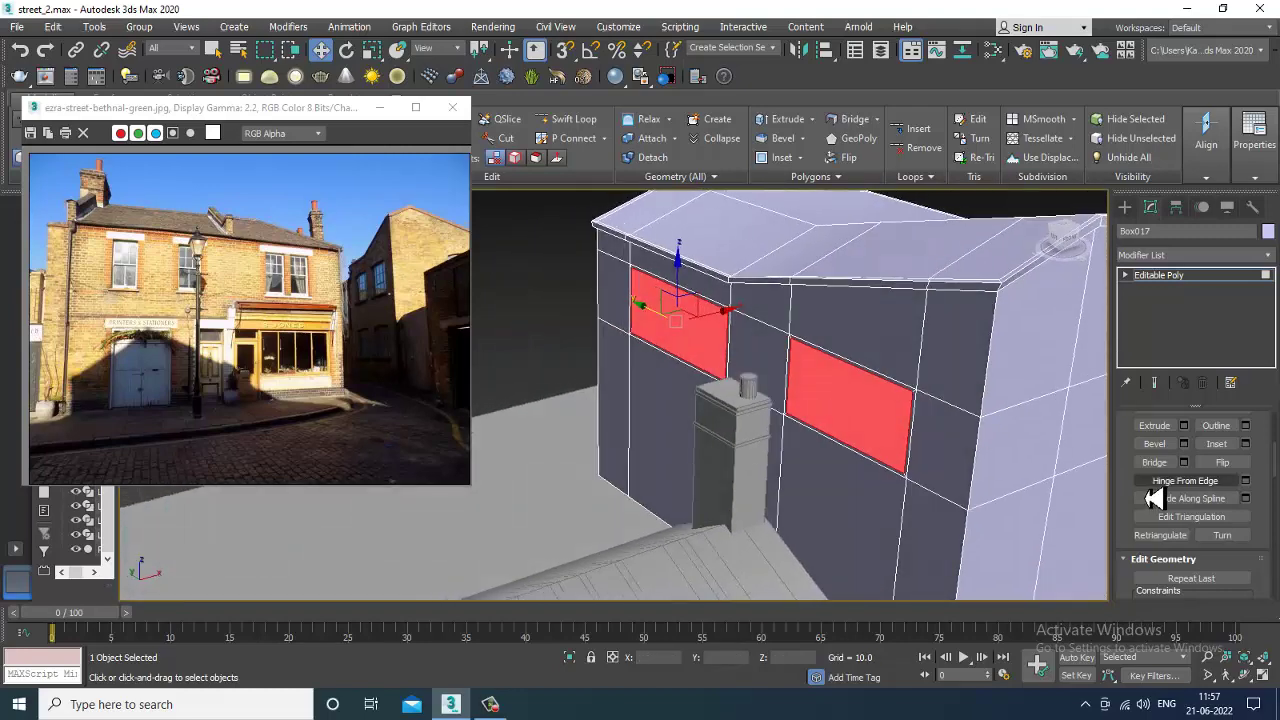
Extrude the two inset window polygons inward by about 13.5 units to recess them into the side wall.
{"action": "left_click", "coordinate": [1185, 428]}
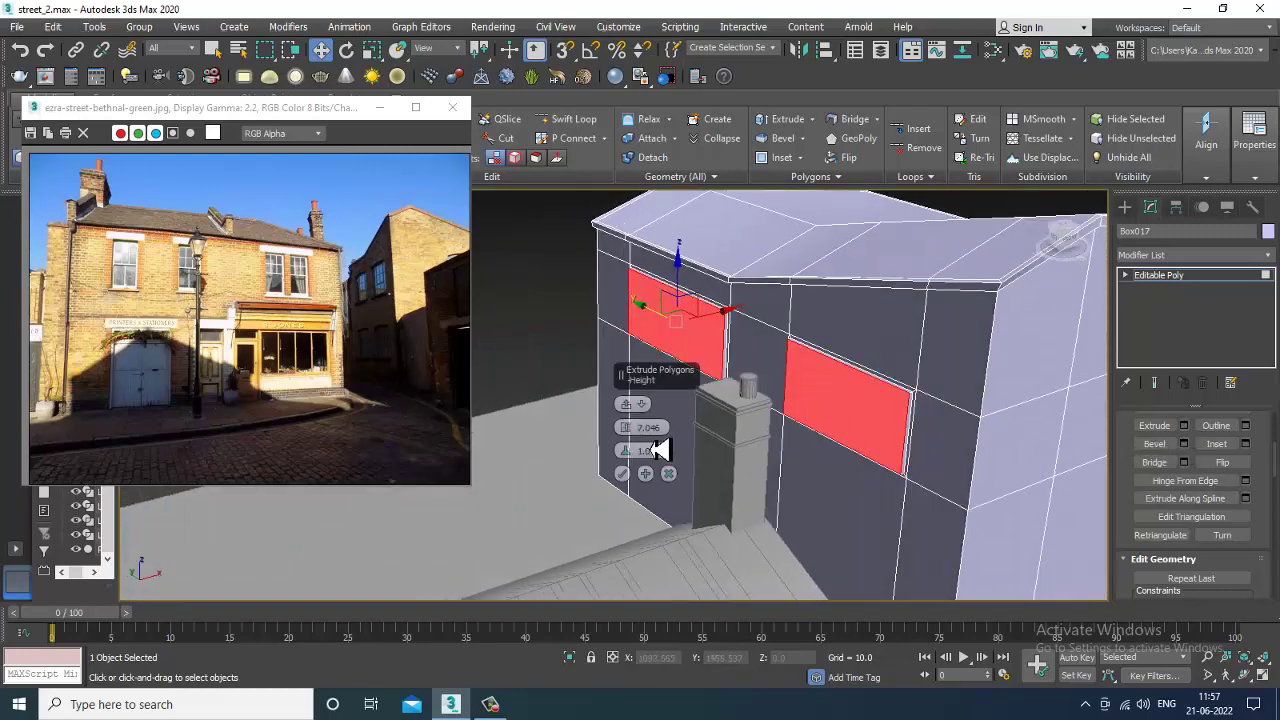
{"action": "left_click_drag", "start_coordinate": [648, 428], "coordinate": [702, 580]}
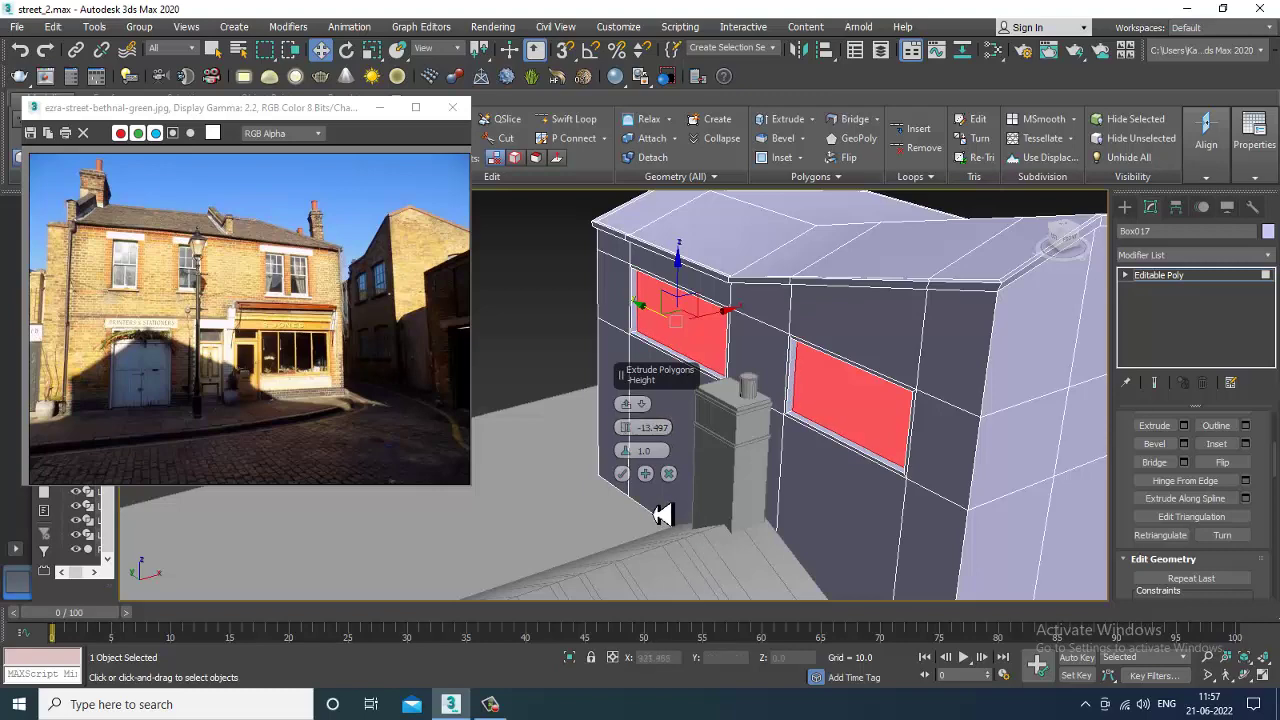
{"action": "left_click", "coordinate": [622, 473]}
{"action": "left_click", "coordinate": [586, 280]}
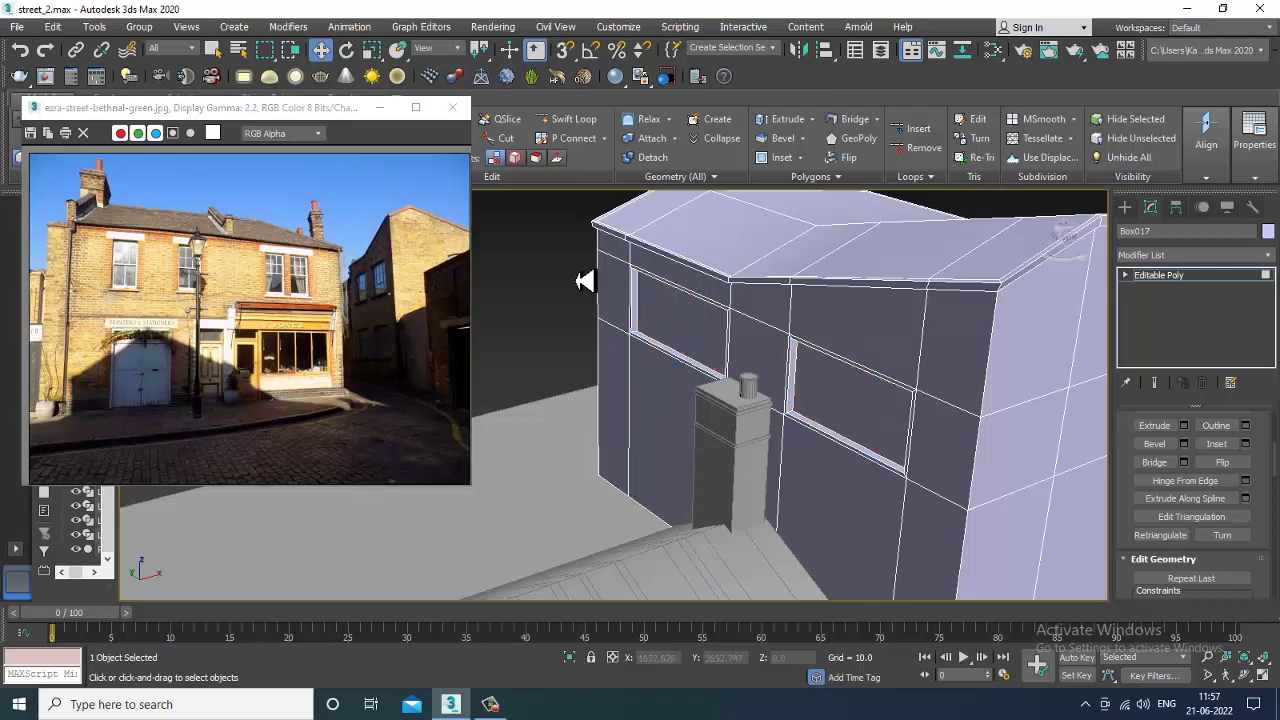
{"action": "middle_click_drag", "start_coordinate": [586, 280], "coordinate": [760, 305], "text": "alt"}
{"action": "scroll", "coordinate": [706, 308], "scroll_direction": "down", "scroll_amount": 6}
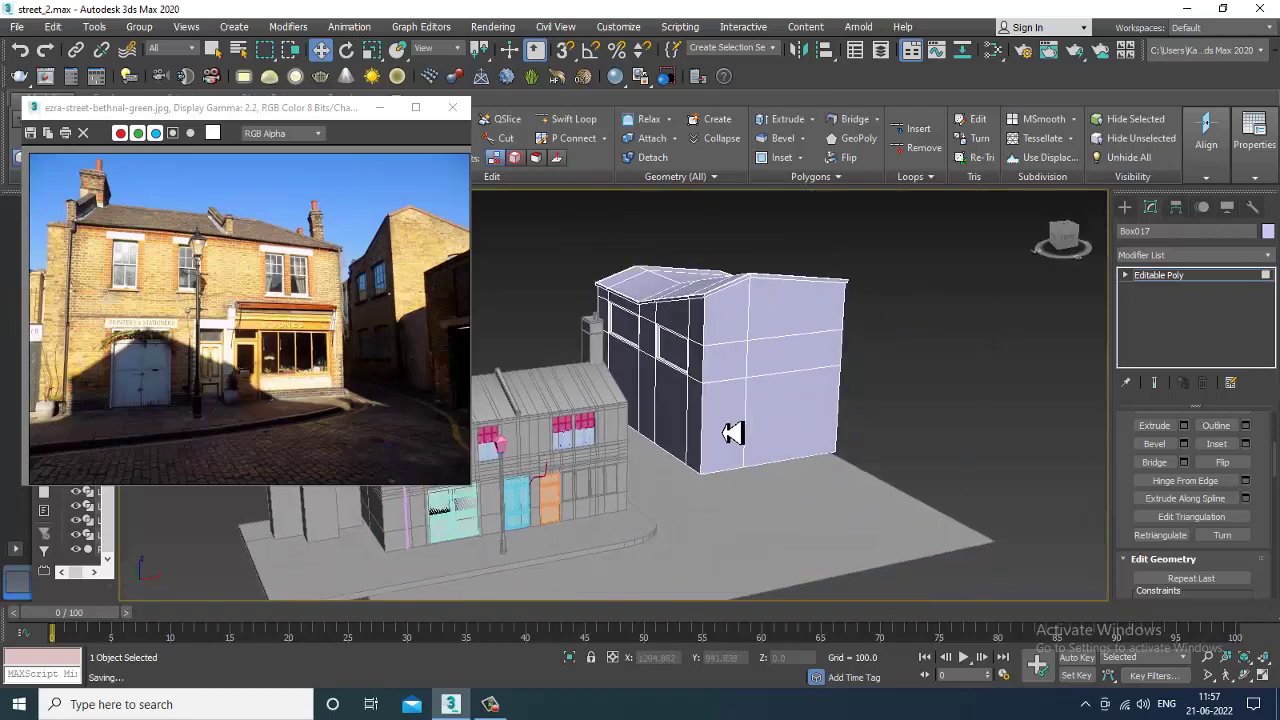
{"action": "left_click", "coordinate": [490, 704]}
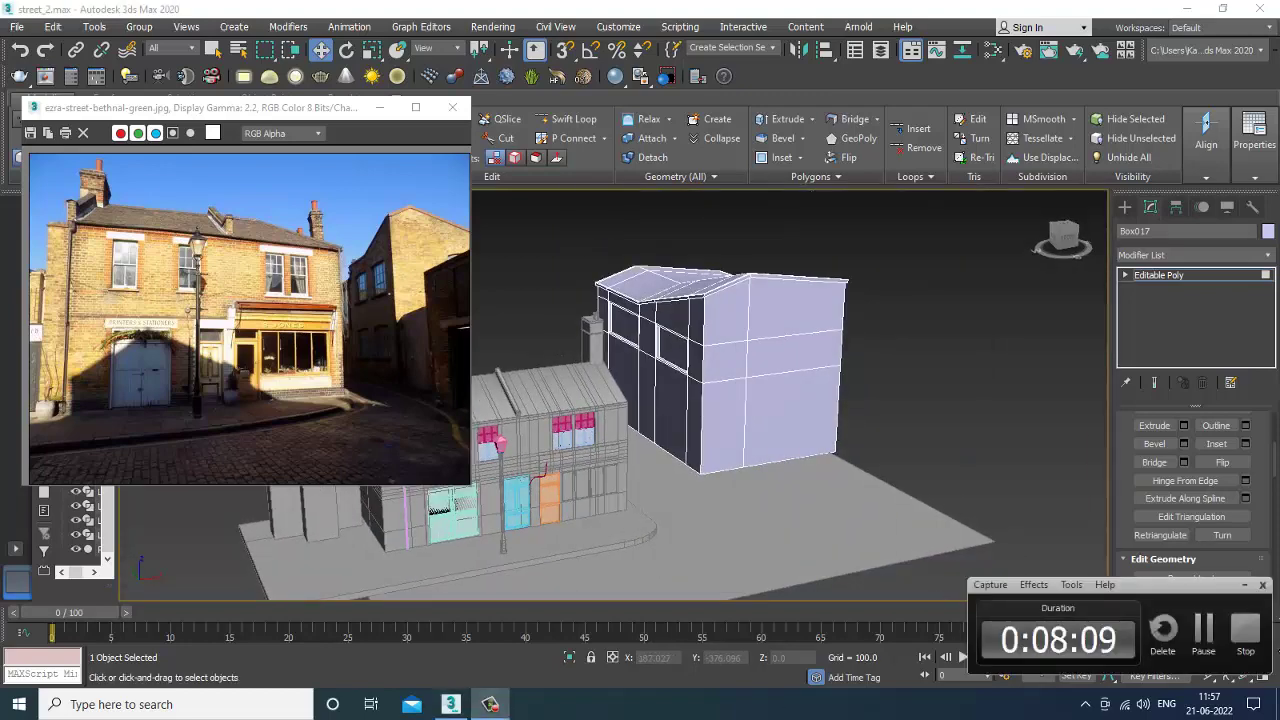
{"action": "left_click", "coordinate": [1205, 632]}
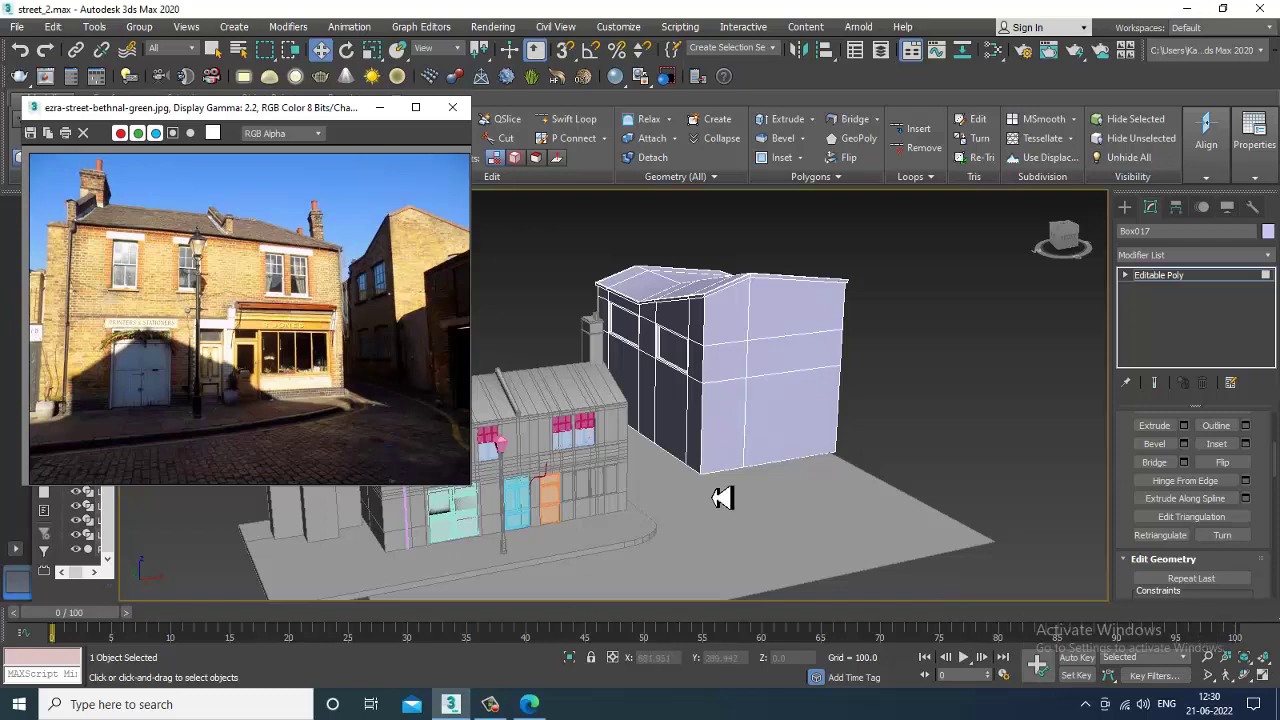
Isolate the sloped-roof building in the Left view and display it in wireframe around the window recesses.
{"action": "scroll", "coordinate": [757, 350], "scroll_direction": "up", "scroll_amount": 6}
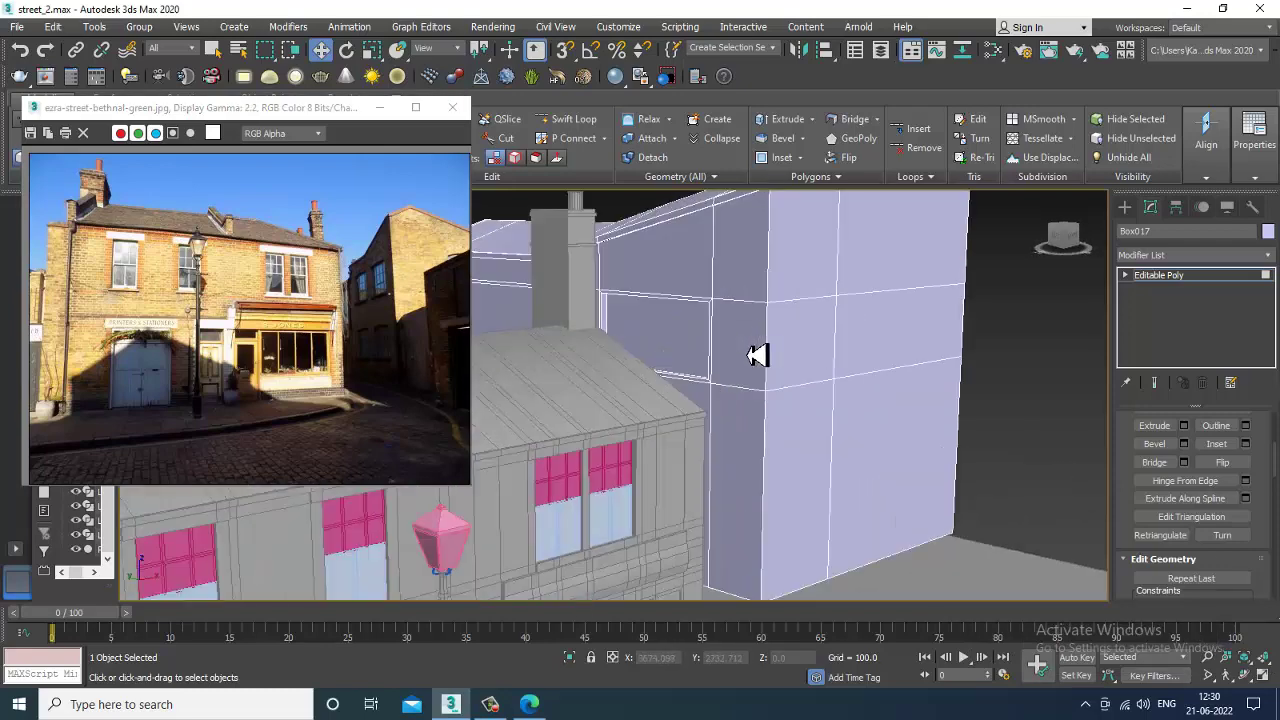
{"action": "scroll", "coordinate": [849, 368], "scroll_direction": "up", "scroll_amount": 5}
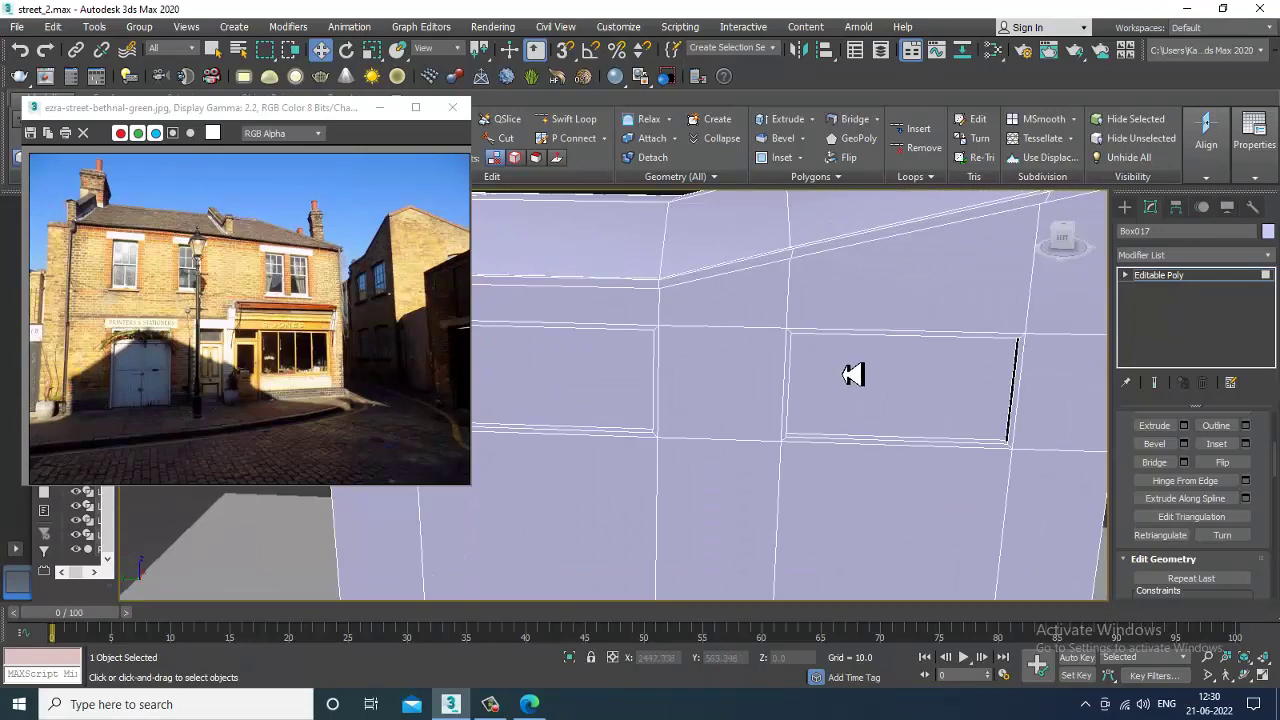
{"action": "key", "text": "alt+w"}
{"action": "right_click", "coordinate": [598, 527]}
{"action": "key", "text": "alt+w"}
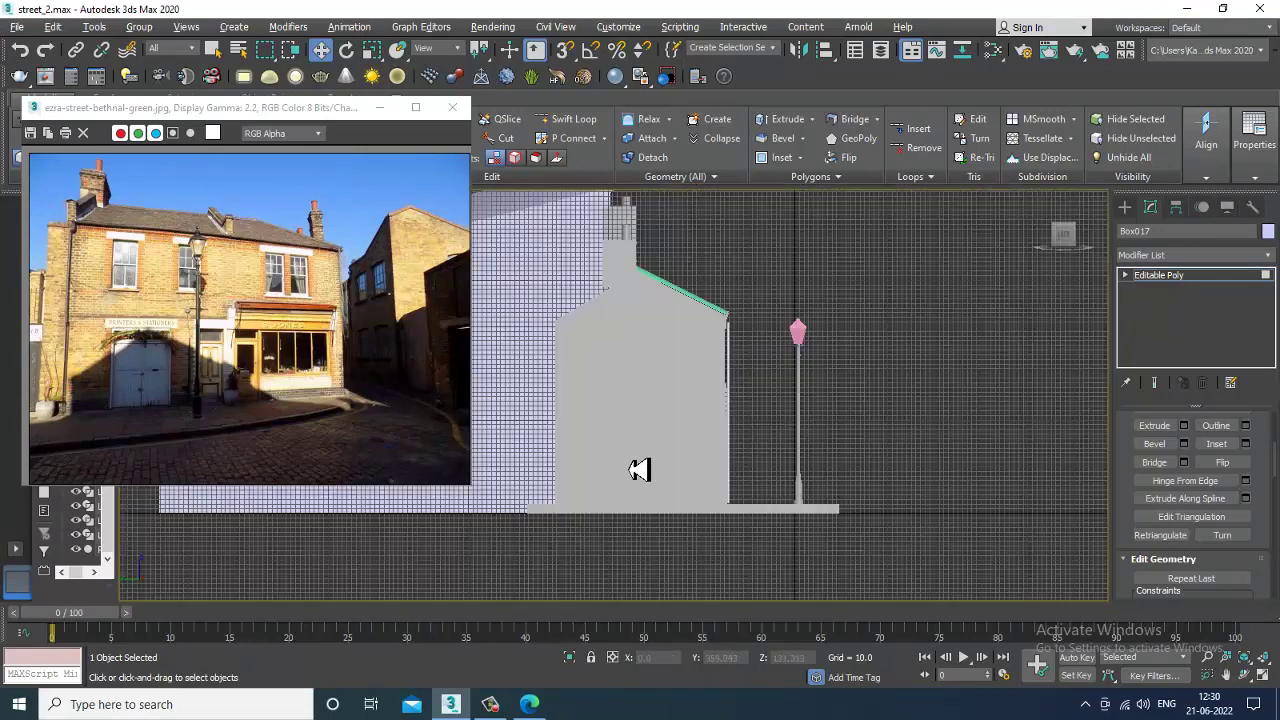
{"action": "middle_click_drag", "start_coordinate": [713, 422], "coordinate": [755, 422]}
{"action": "key", "text": "alt+q"}
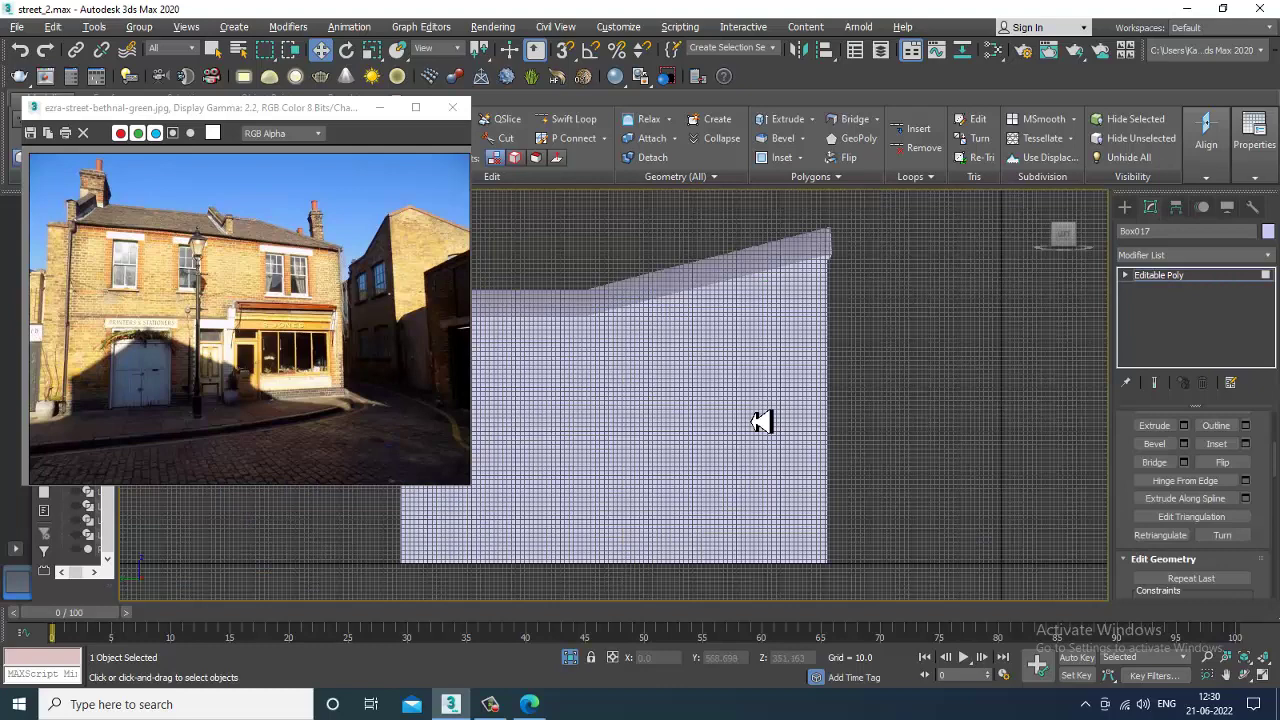
{"action": "key", "text": "F3"}
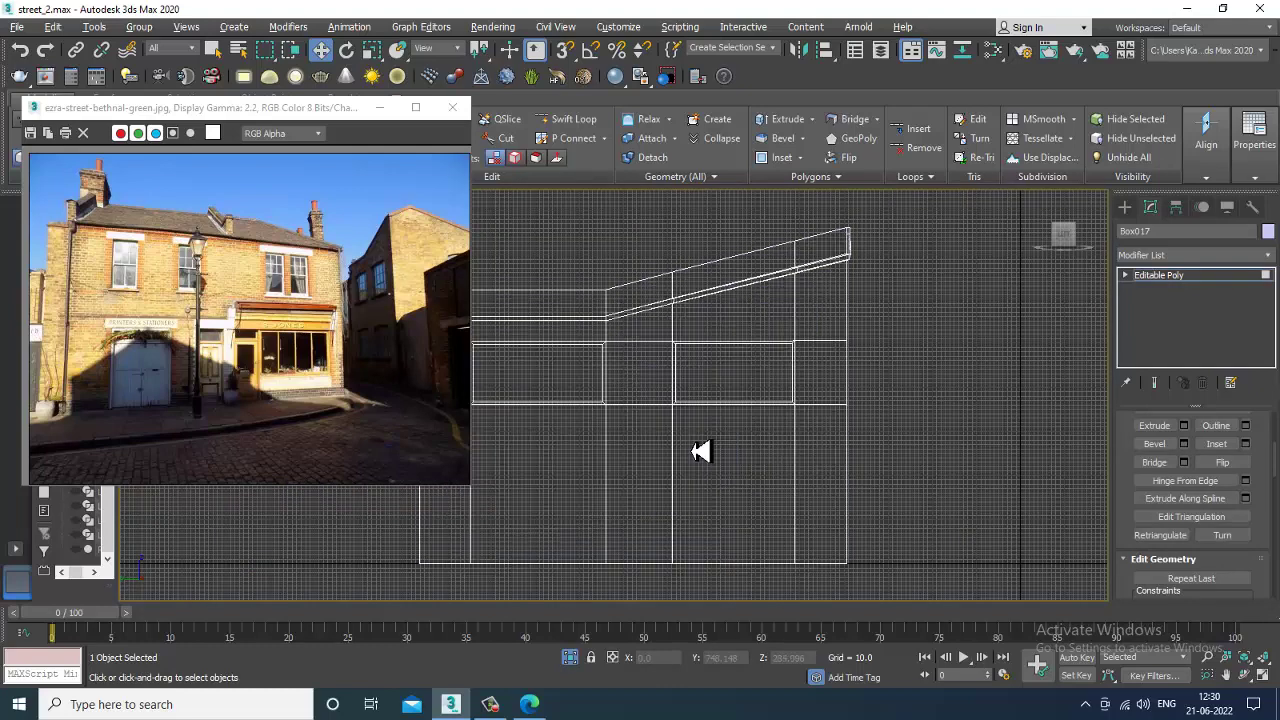
{"action": "scroll", "coordinate": [773, 423], "scroll_direction": "up", "scroll_amount": 2}
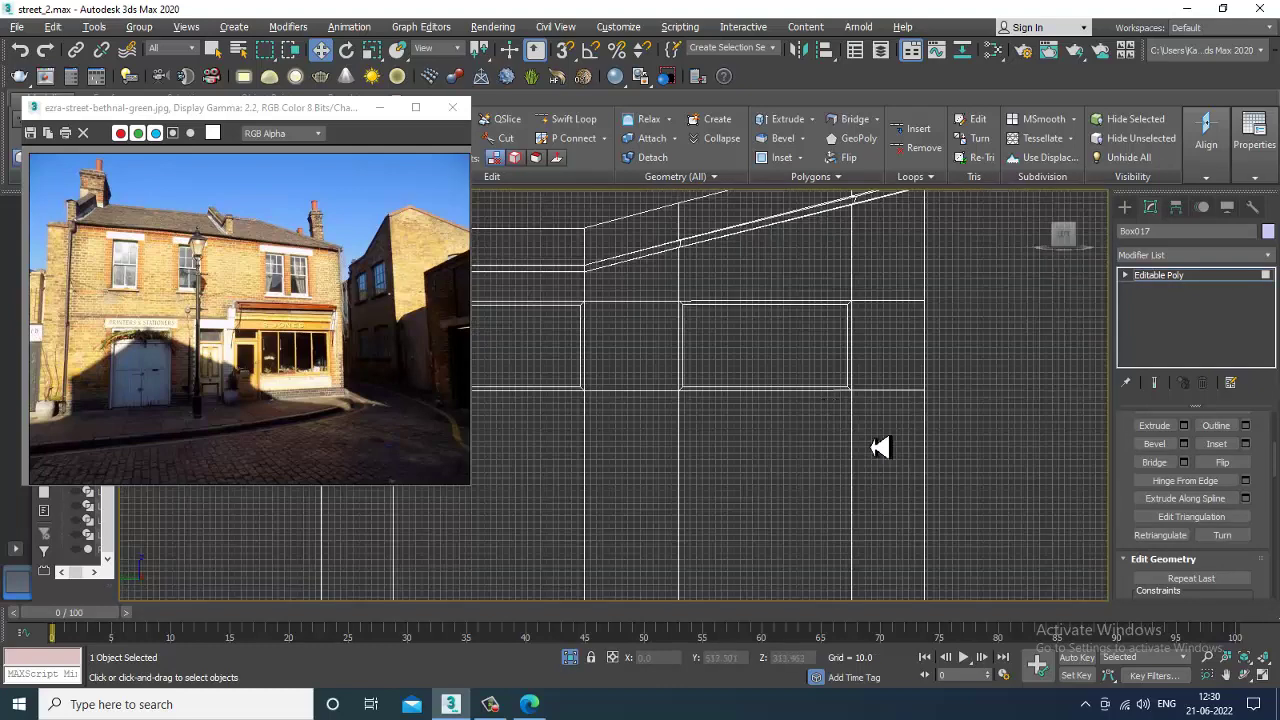
Draw a grid-snapped box 130 long, 260 wide and about 20 high over the window opening beneath the sloping roof.
{"action": "left_click", "coordinate": [1125, 207]}
{"action": "left_click", "coordinate": [1160, 303]}
{"action": "scroll", "coordinate": [757, 420], "scroll_direction": "up", "scroll_amount": 2}
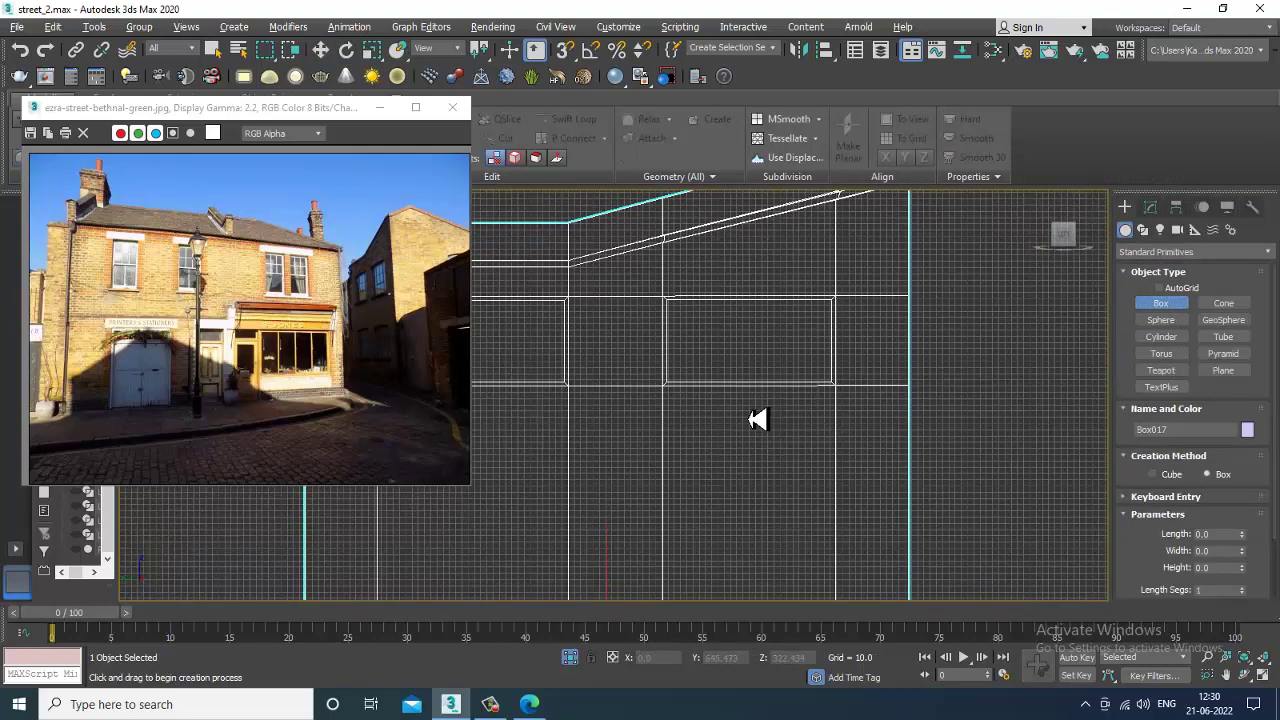
{"action": "key", "text": "s"}
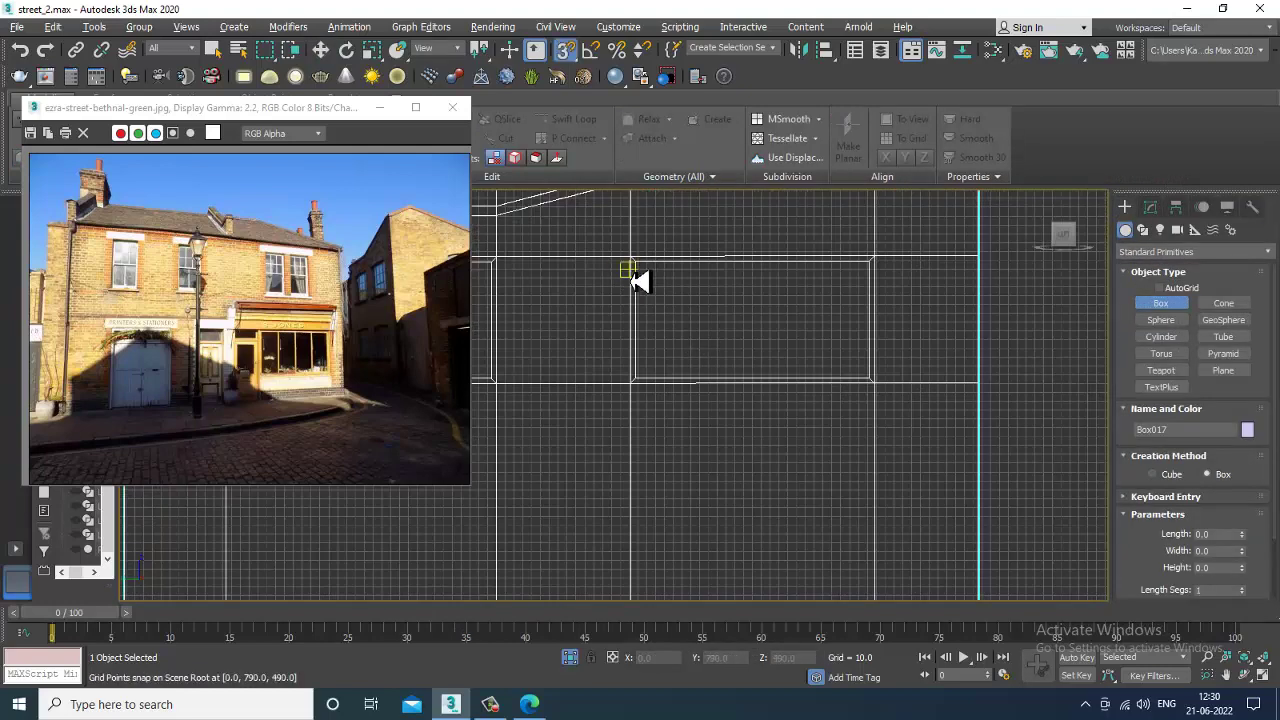
{"action": "left_click_drag", "start_coordinate": [643, 272], "coordinate": [873, 390]}
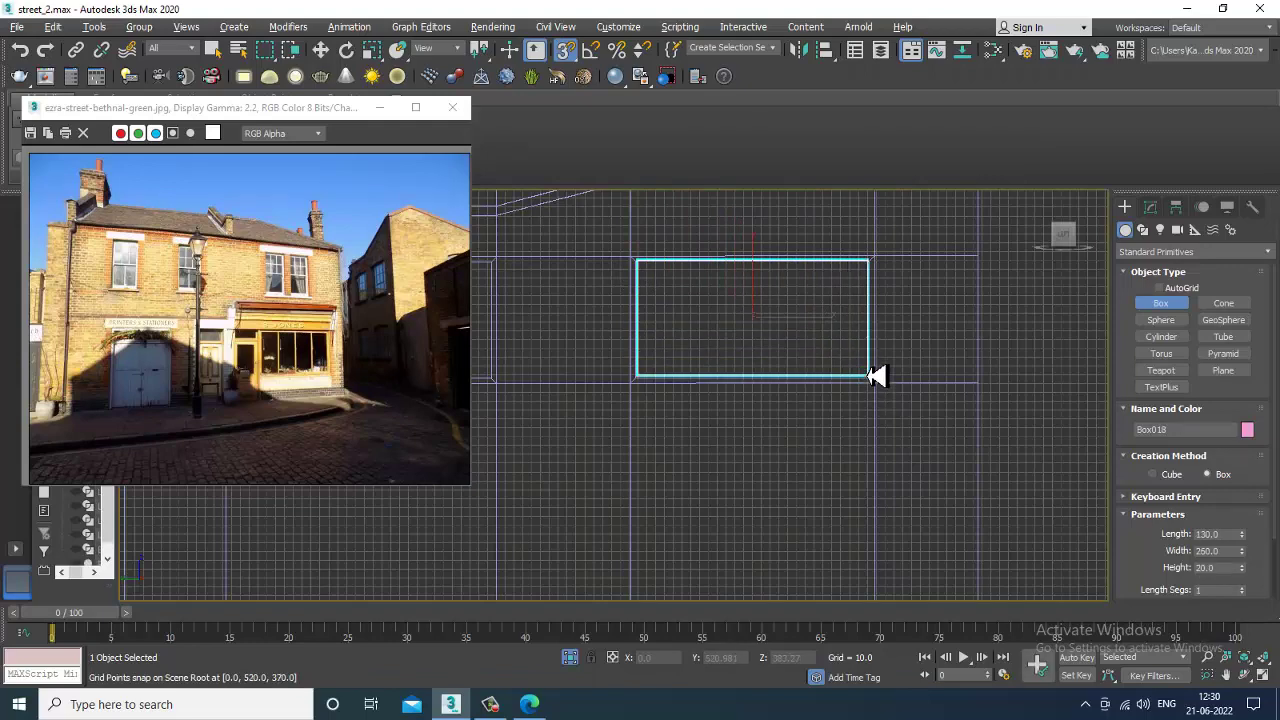
{"action": "key", "text": "s"}
{"action": "key", "text": "w"}
Reduce the new window box's height to 4.2 in the perspective view.
{"action": "key", "text": "alt+w"}
{"action": "middle_click_drag", "start_coordinate": [723, 494], "coordinate": [878, 534], "text": "alt"}
{"action": "key", "text": "alt+w"}
{"action": "scroll", "coordinate": [918, 468], "scroll_direction": "down", "scroll_amount": 5}
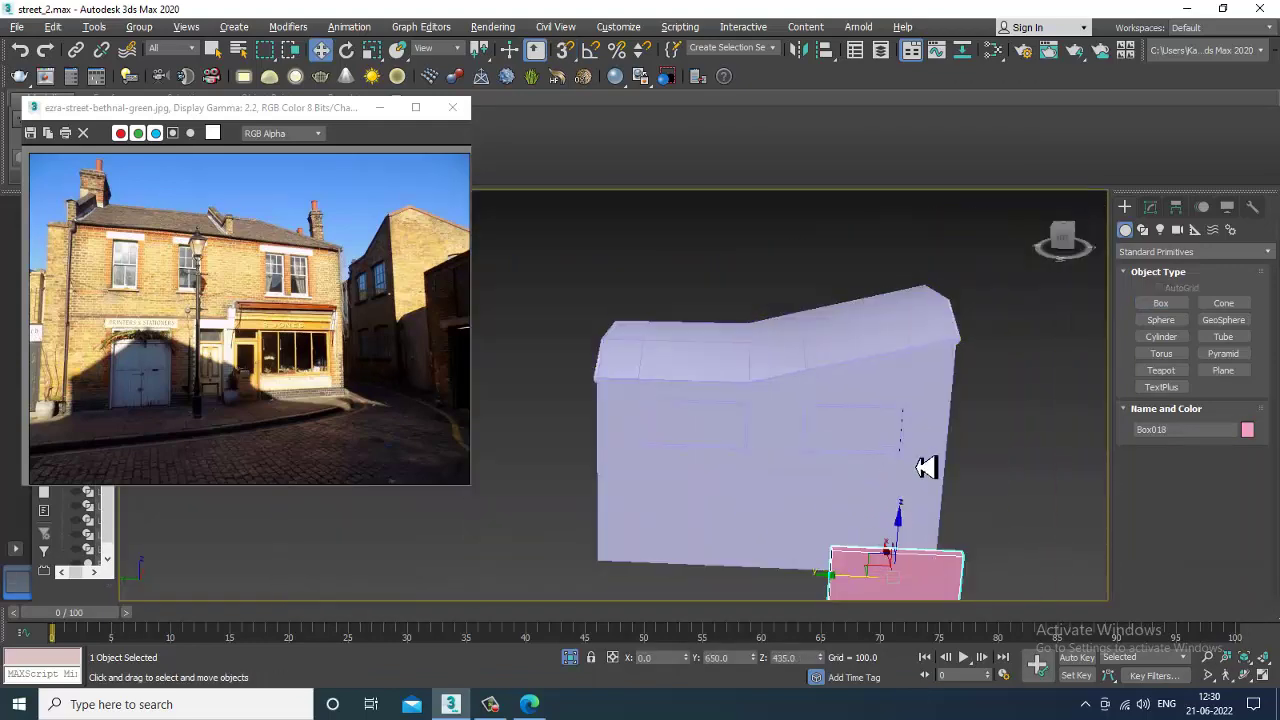
{"action": "middle_click_drag", "start_coordinate": [926, 467], "coordinate": [872, 386], "text": "alt"}
{"action": "left_click", "coordinate": [1150, 207]}
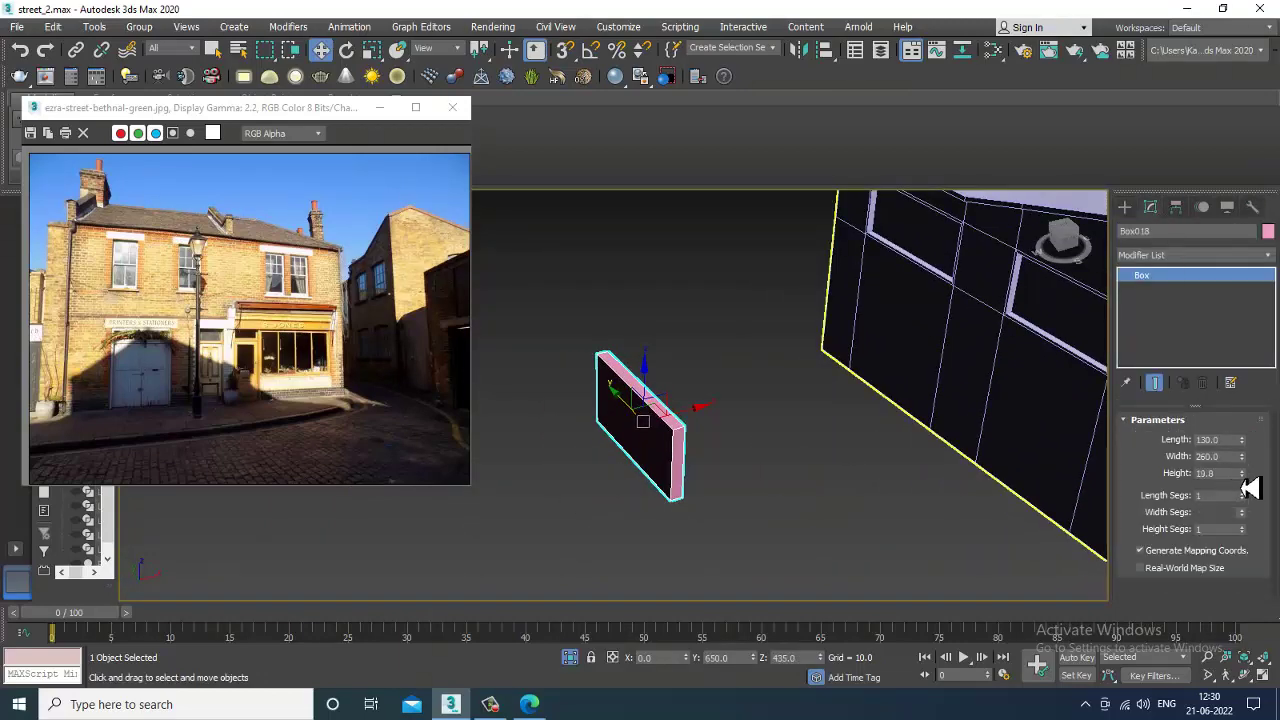
{"action": "left_click_drag", "start_coordinate": [1250, 487], "coordinate": [1265, 552]}
{"action": "middle_click_drag", "start_coordinate": [678, 430], "coordinate": [643, 430]}
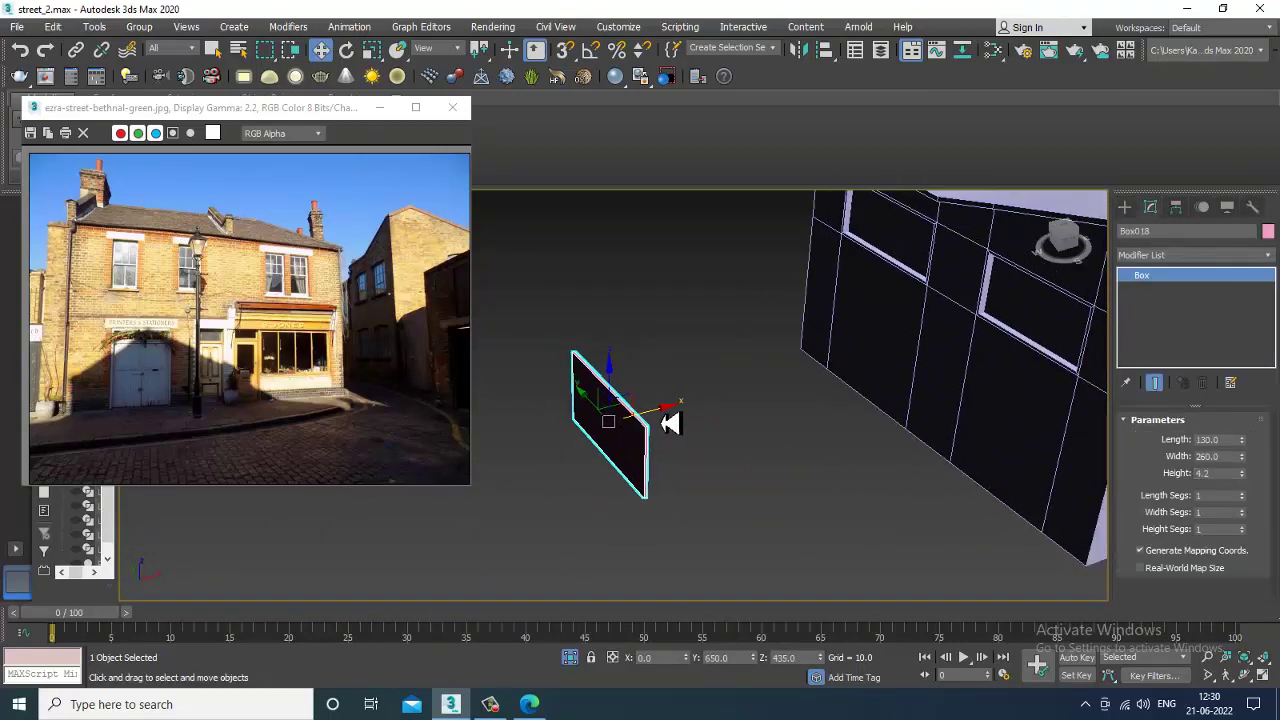
Move the thin window box along X into the wall recess, to about X 900.4.
{"action": "left_click_drag", "start_coordinate": [670, 423], "coordinate": [1082, 377]}
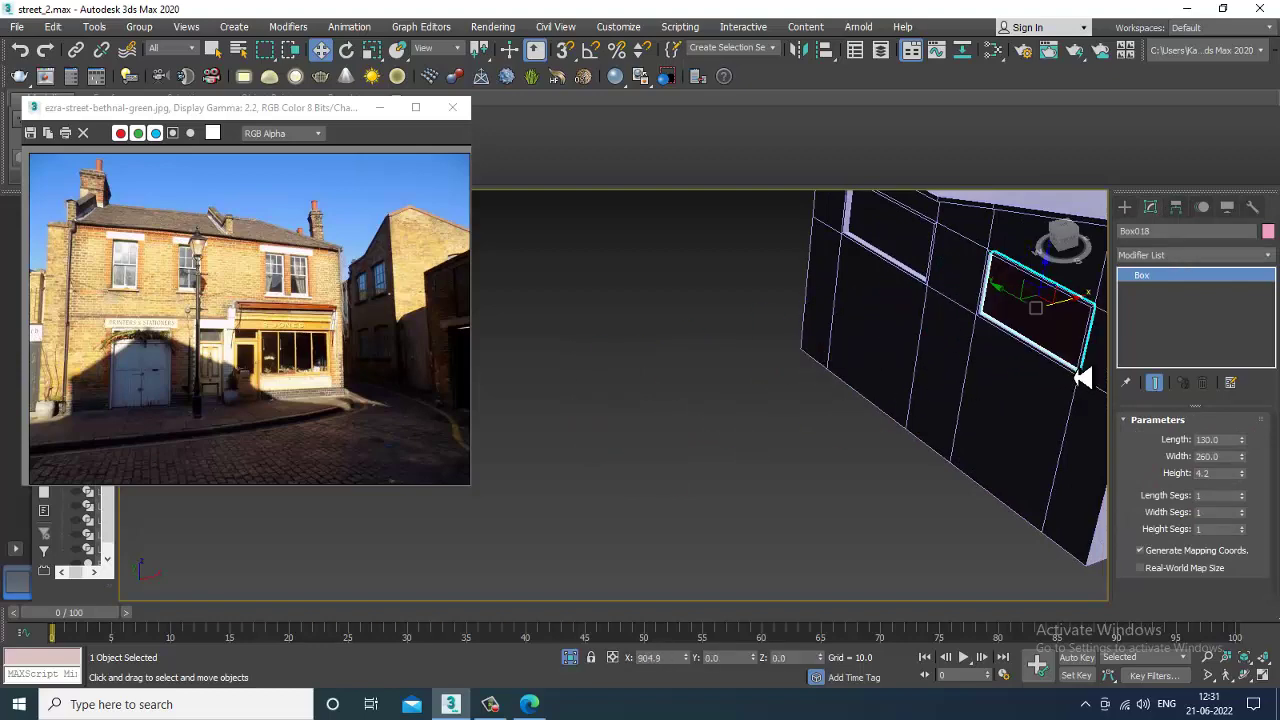
{"action": "key", "text": "z"}
{"action": "middle_click_drag", "start_coordinate": [1010, 357], "coordinate": [824, 377], "text": "alt"}
{"action": "left_click_drag", "start_coordinate": [735, 374], "coordinate": [726, 377]}
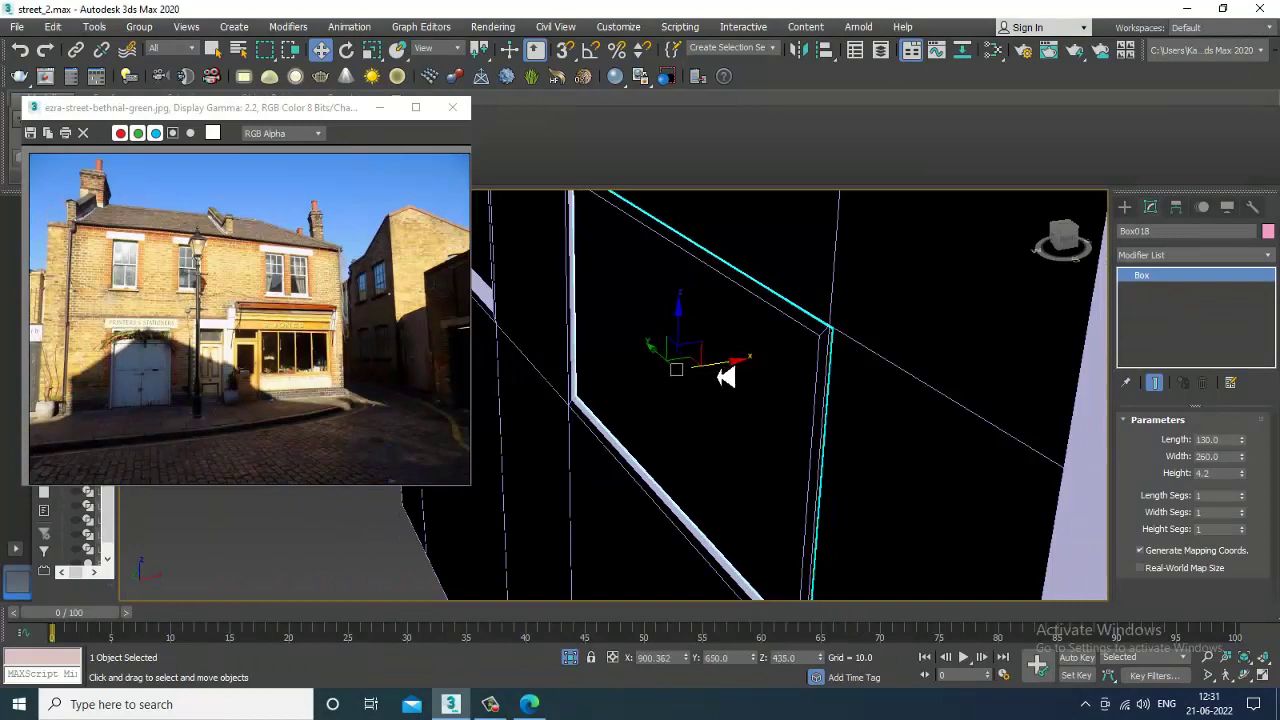
Convert the window box to an Editable Poly in the Left view.
{"action": "key", "text": "alt+w"}
{"action": "key", "text": "alt+w"}
{"action": "middle_click_drag", "start_coordinate": [623, 437], "coordinate": [710, 450]}
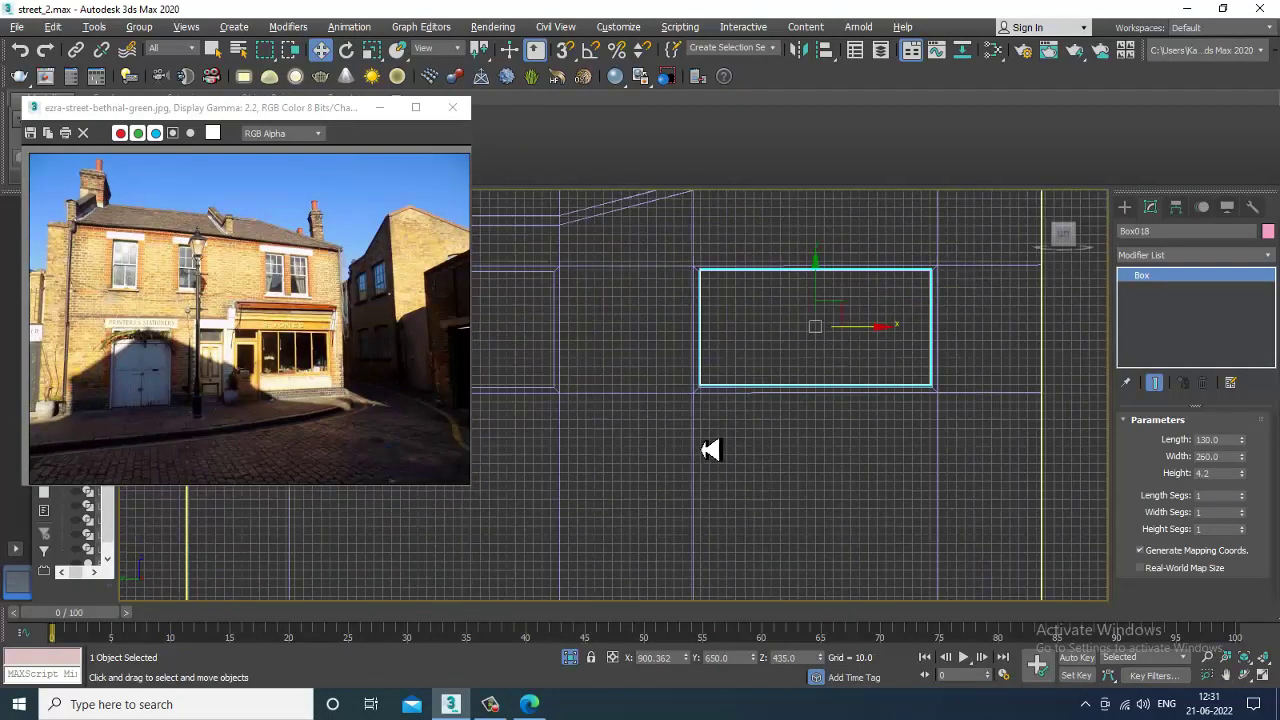
{"action": "right_click", "coordinate": [740, 290]}
{"action": "mouse_move", "coordinate": [835, 458]}
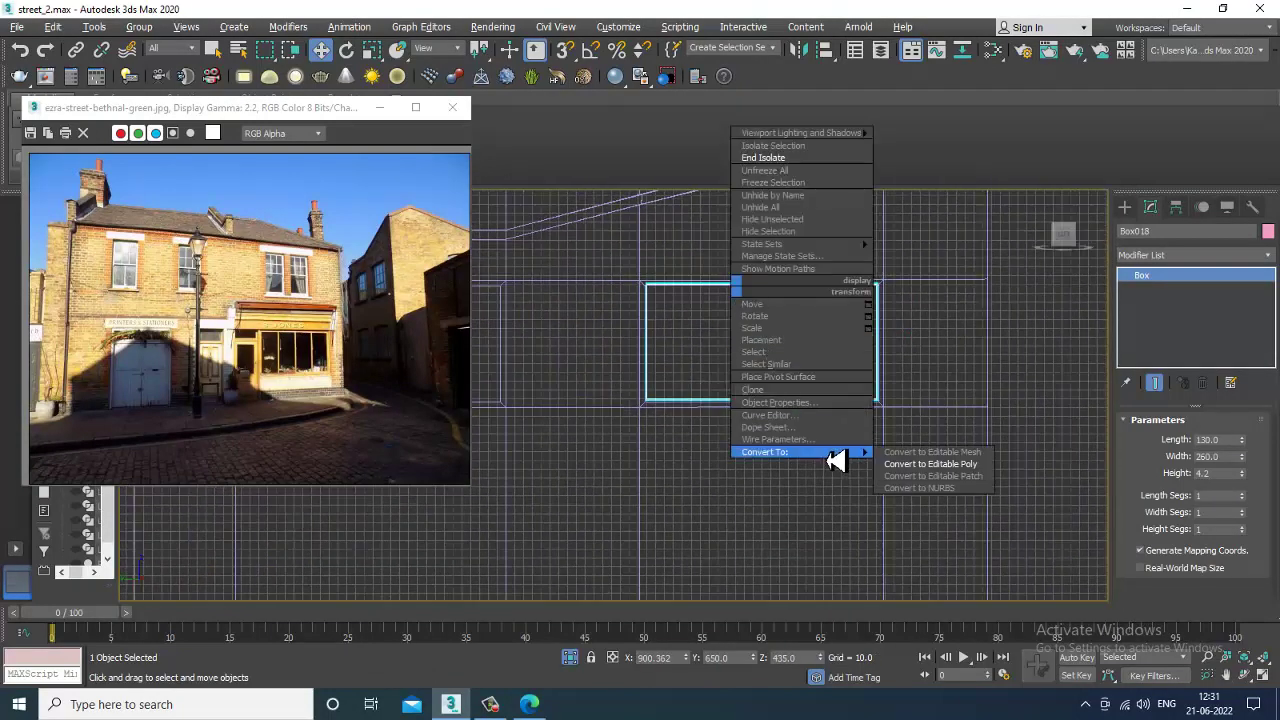
{"action": "left_click", "coordinate": [930, 464]}
Connect the window box's upper and lower horizontal edges with six evenly spaced vertical segments.
{"action": "key", "text": "2"}
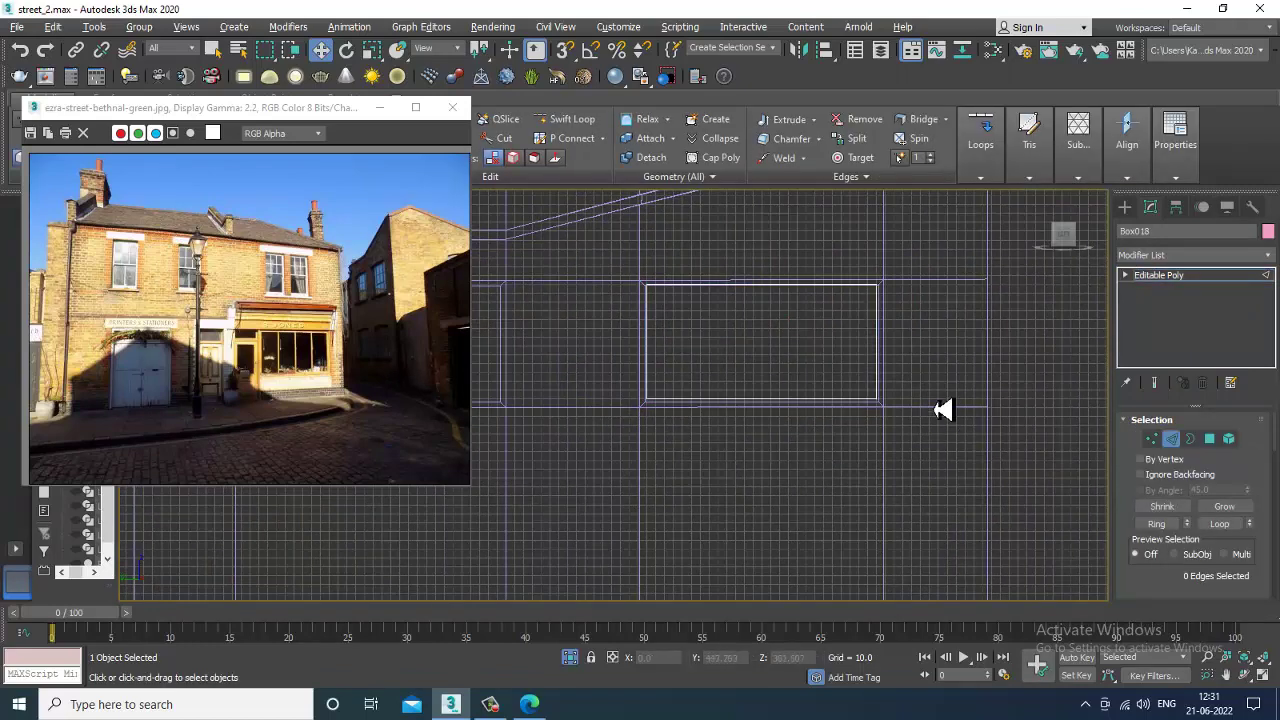
{"action": "left_click_drag", "start_coordinate": [763, 246], "coordinate": [826, 516]}
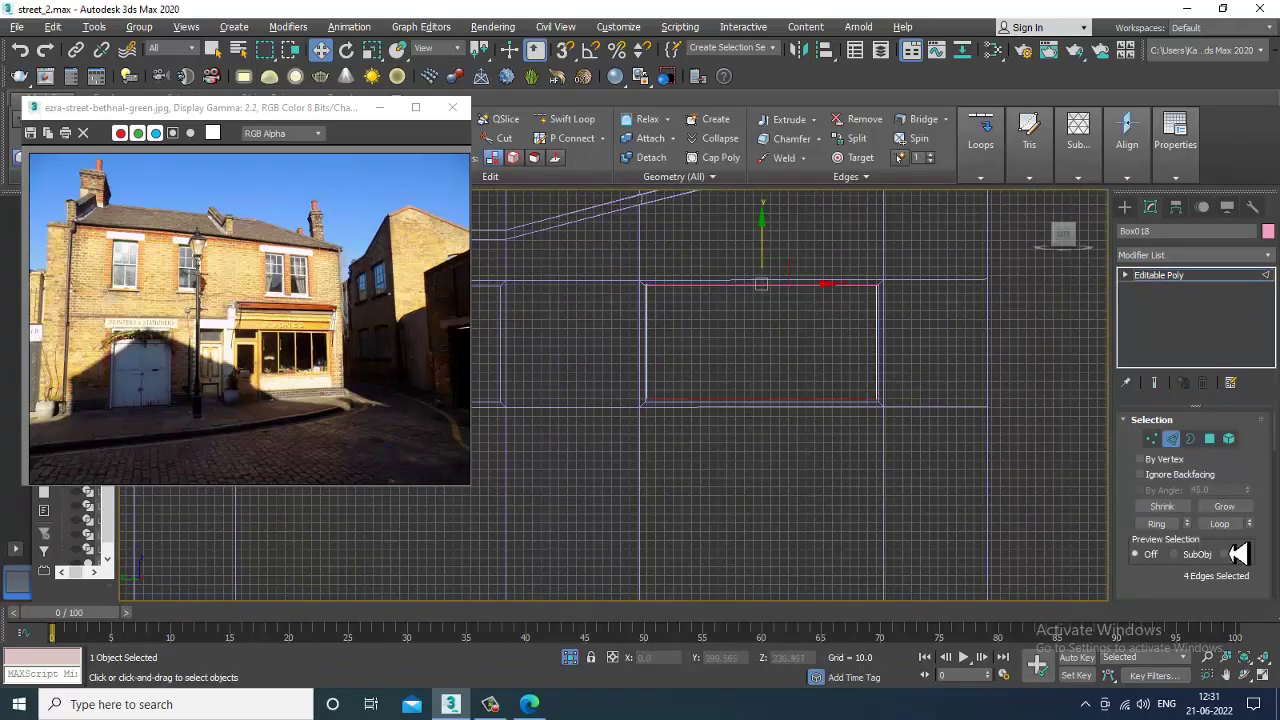
{"action": "scroll", "coordinate": [1240, 520], "scroll_direction": "down", "scroll_amount": 5}
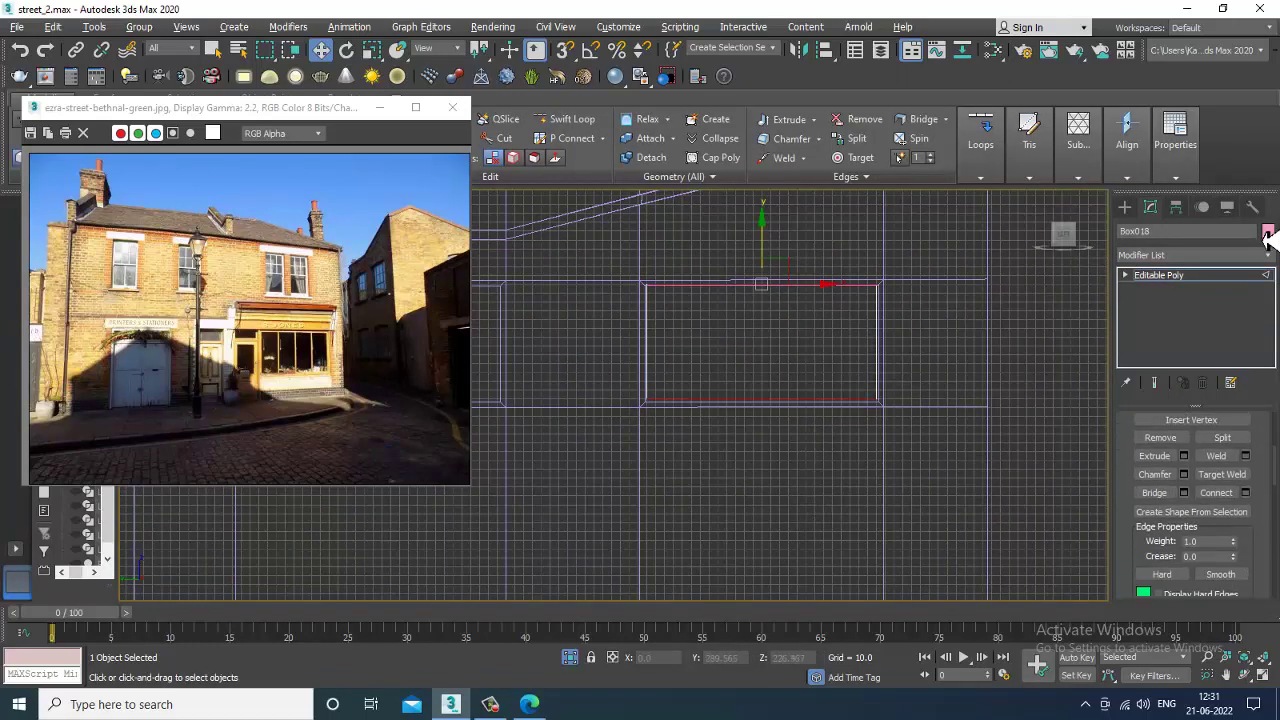
{"action": "left_click", "coordinate": [1245, 489]}
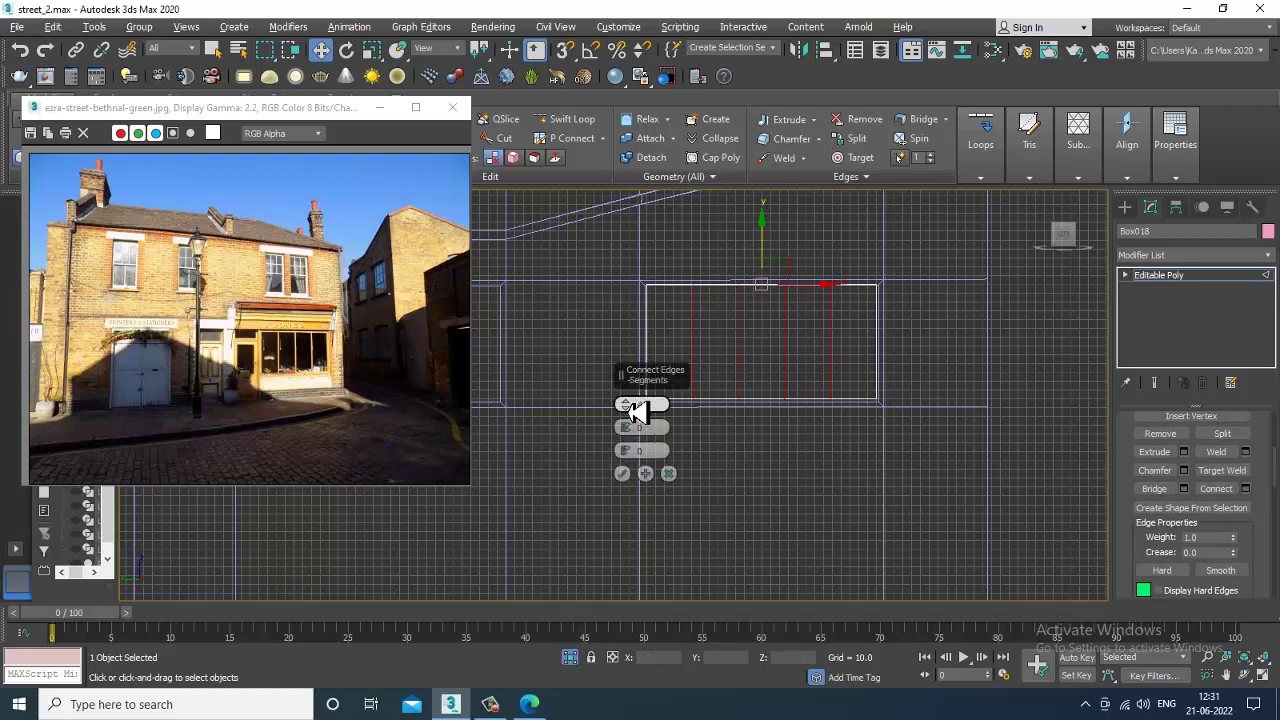
{"action": "left_click", "coordinate": [623, 474]}
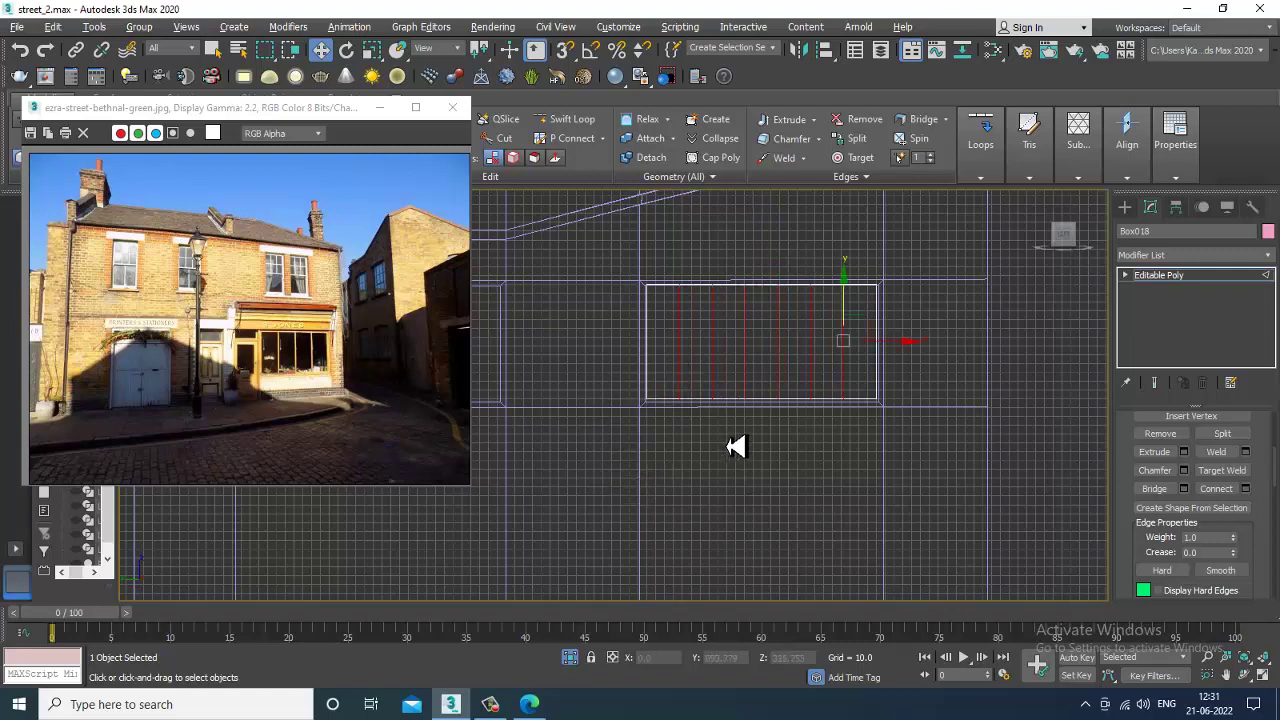
Scale the vertices of the first two vertical segments together along the window's width to form a narrow mullion.
{"action": "key", "text": "1"}
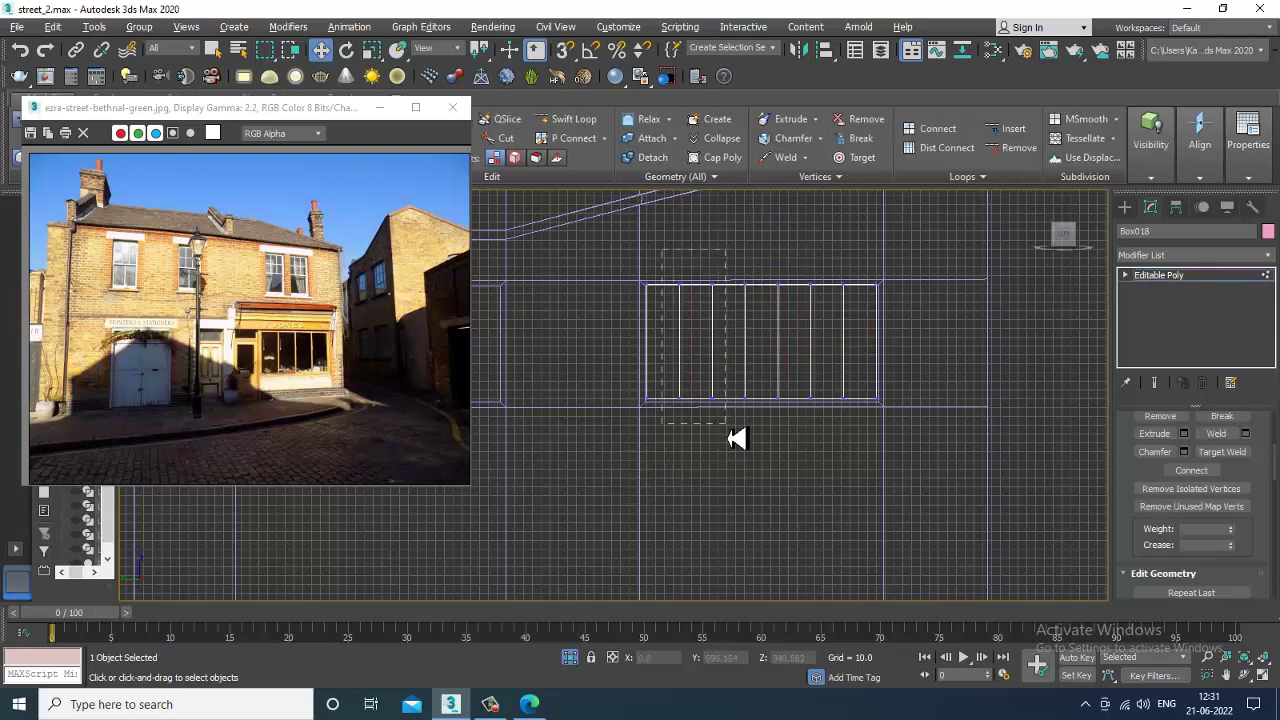
{"action": "left_click_drag", "start_coordinate": [733, 438], "coordinate": [730, 430]}
{"action": "key", "text": "r"}
{"action": "left_click_drag", "start_coordinate": [777, 342], "coordinate": [330, 368]}
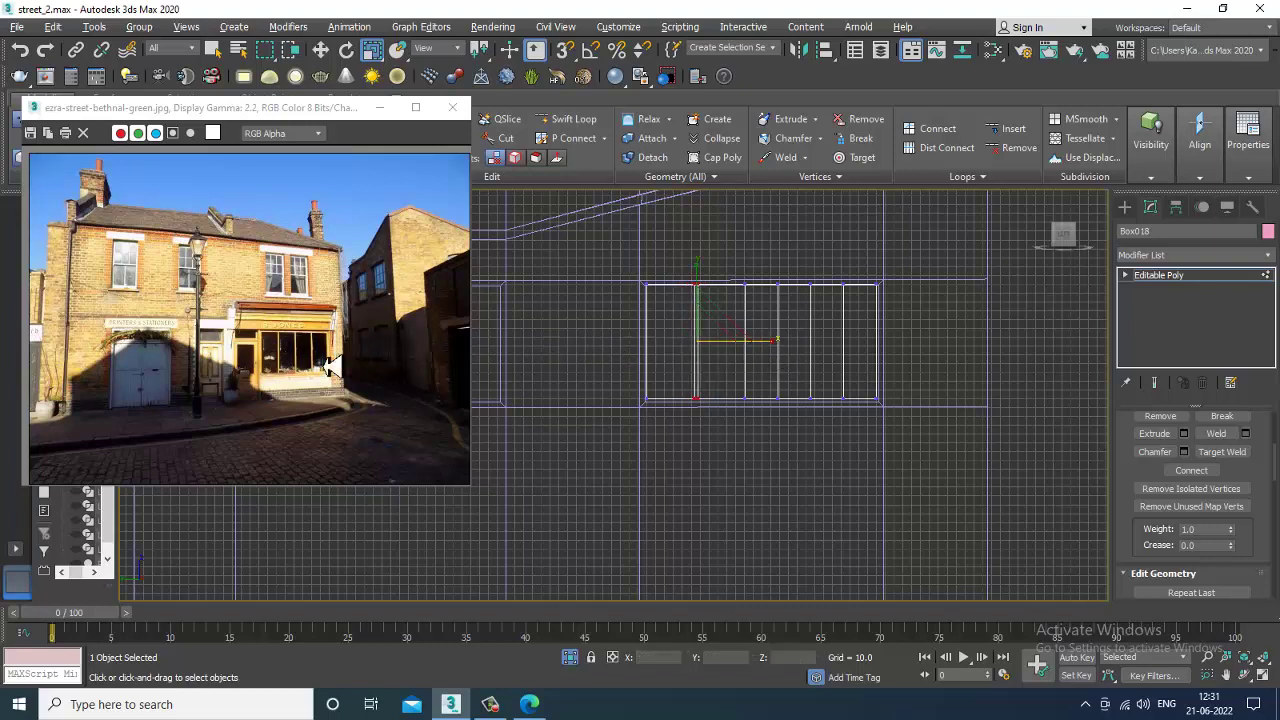
Scale the middle two vertical segments into a narrow mullion and shift it slightly toward the first mullion.
{"action": "left_click_drag", "start_coordinate": [779, 403], "coordinate": [799, 430]}
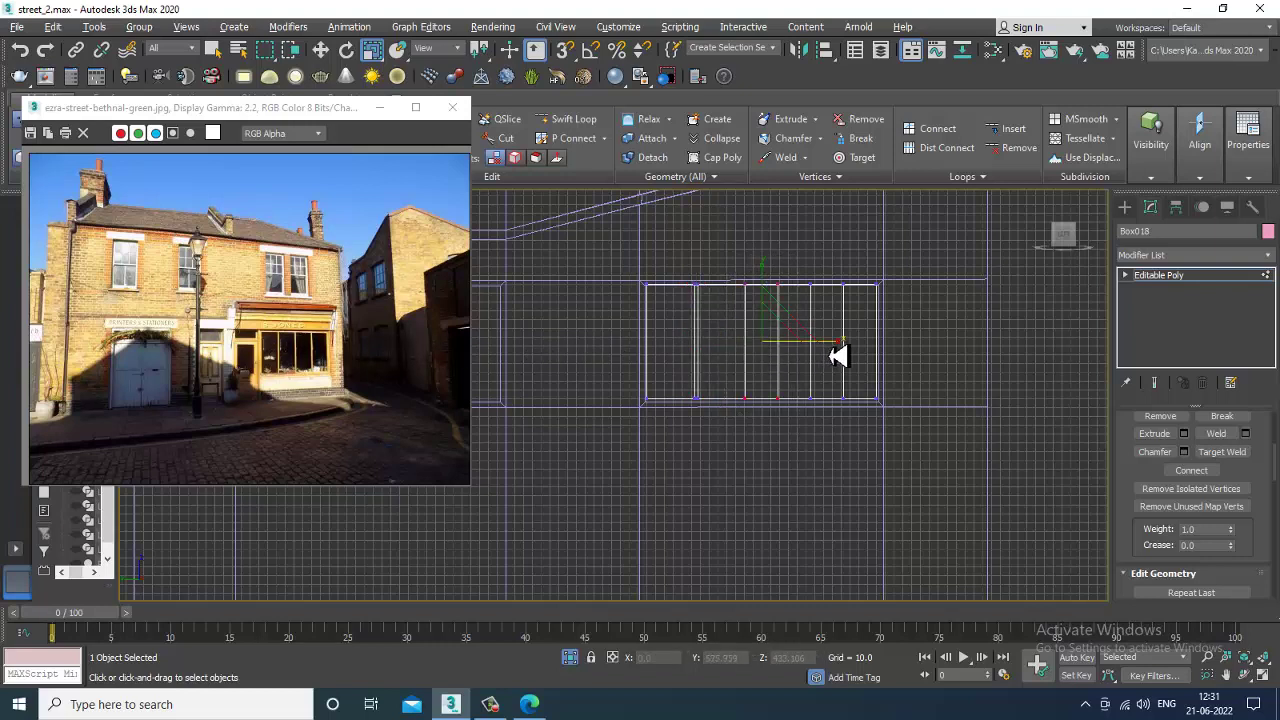
{"action": "left_click_drag", "start_coordinate": [839, 353], "coordinate": [434, 351]}
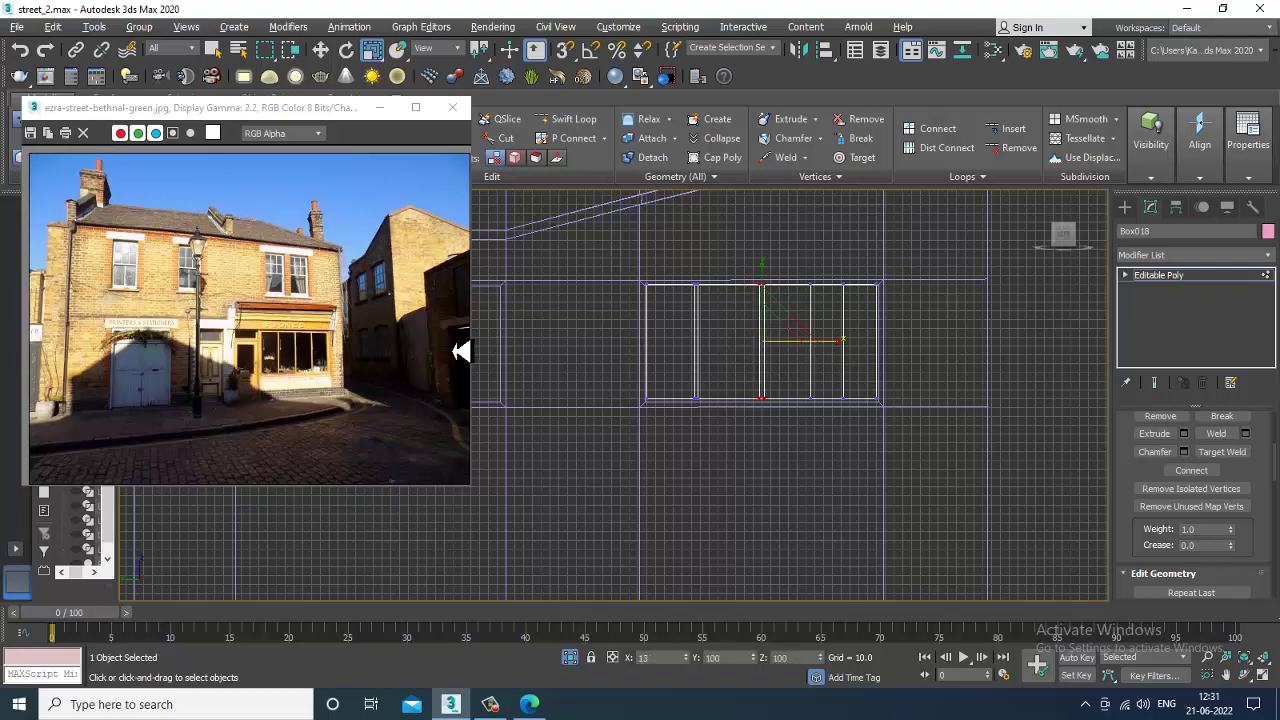
{"action": "key", "text": "w"}
{"action": "left_click_drag", "start_coordinate": [814, 349], "coordinate": [800, 355]}
Scale the last two vertical segments into a narrow mullion, then shift it and the middle mullion to even out the panes.
{"action": "left_click_drag", "start_coordinate": [865, 418], "coordinate": [870, 424]}
{"action": "key", "text": "r"}
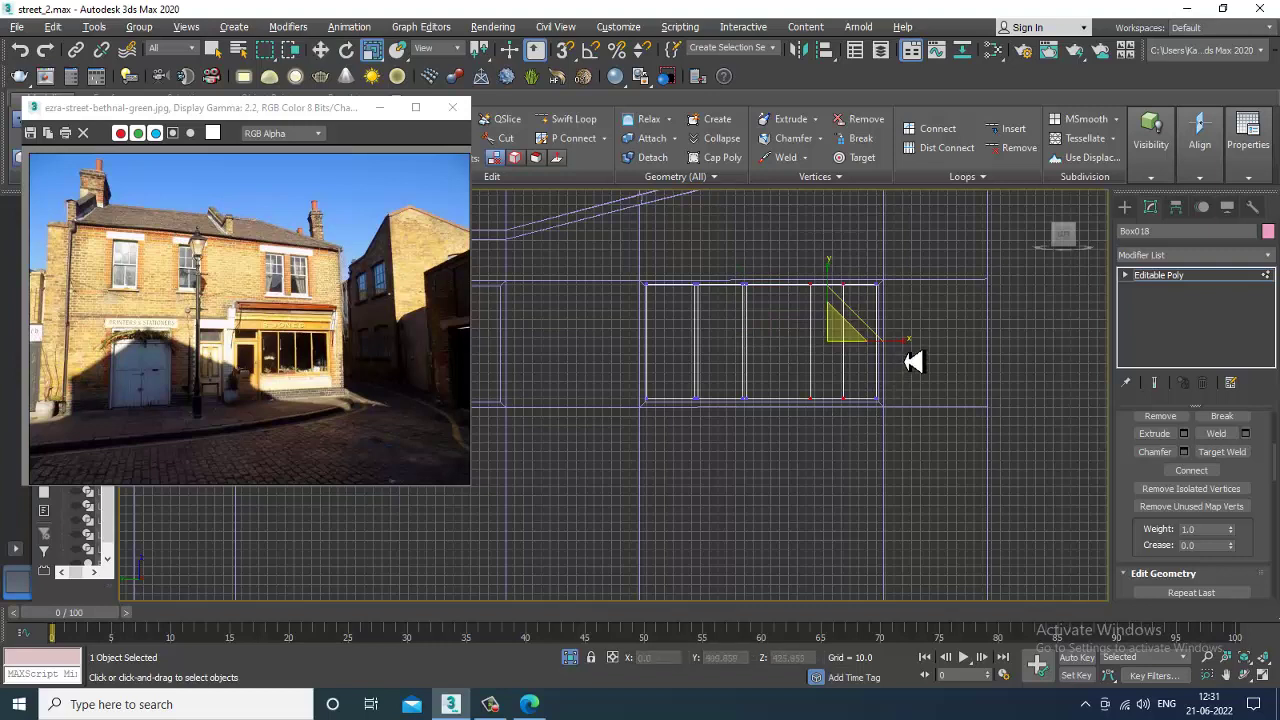
{"action": "left_click_drag", "start_coordinate": [888, 351], "coordinate": [423, 363]}
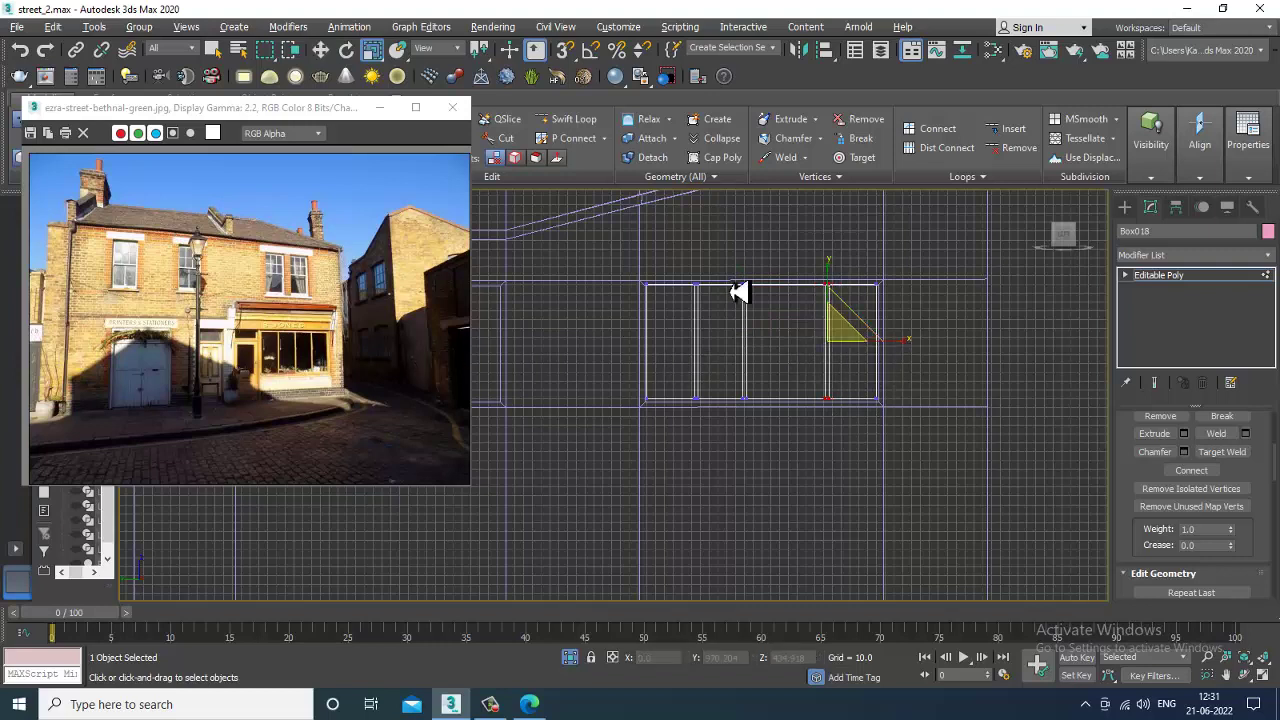
{"action": "key", "text": "w"}
{"action": "left_click_drag", "start_coordinate": [893, 350], "coordinate": [883, 352]}
{"action": "left_click", "coordinate": [757, 404]}
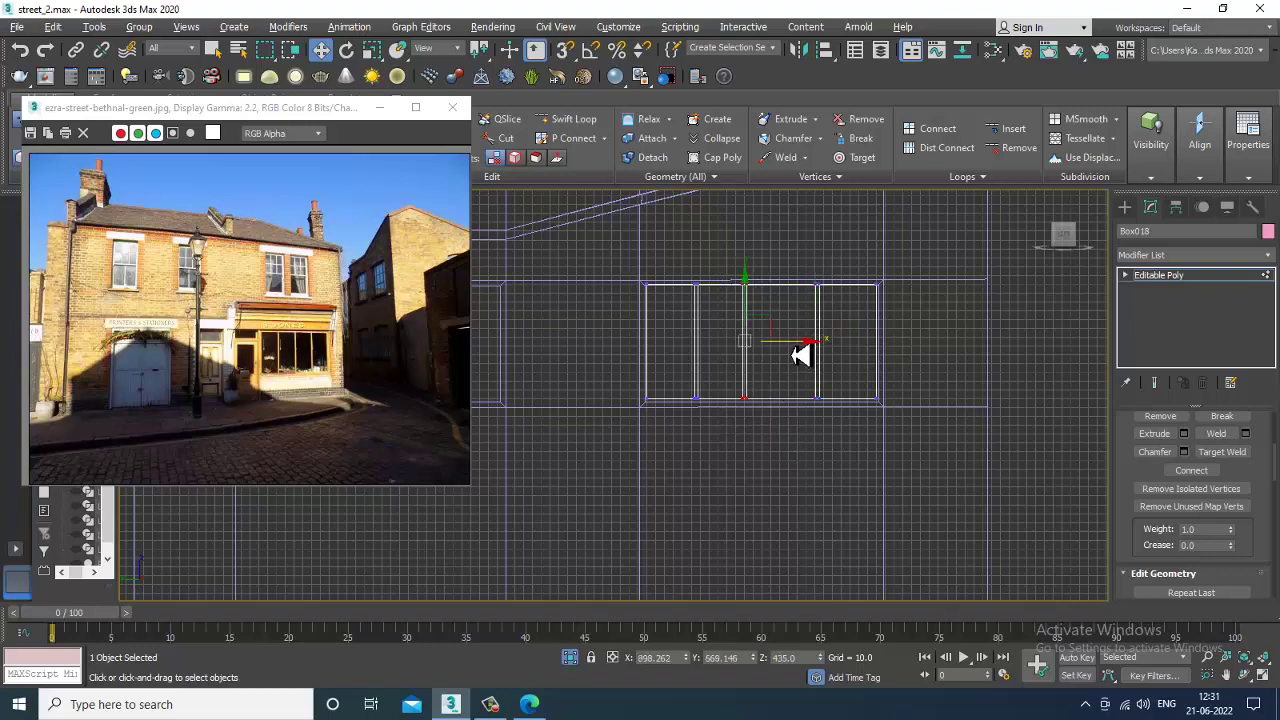
{"action": "left_click_drag", "start_coordinate": [800, 354], "coordinate": [828, 360]}
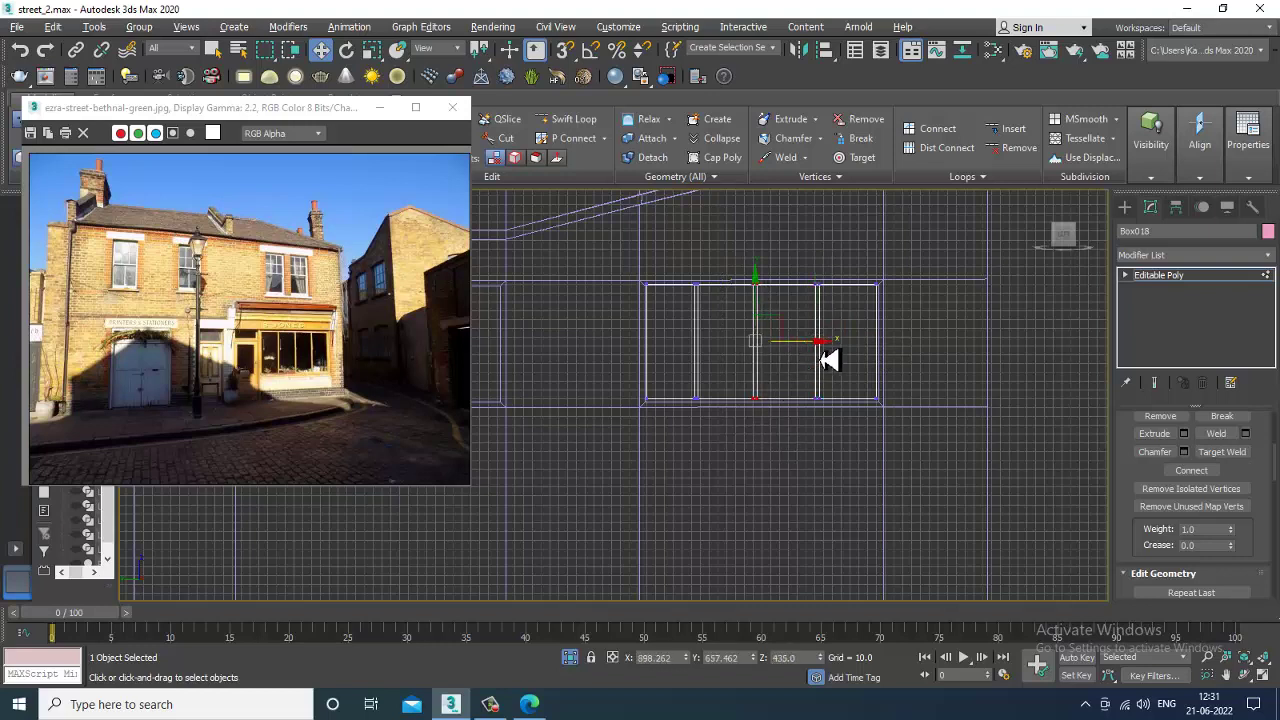
Connect the window box's vertical edges with six evenly spaced horizontal segments.
{"action": "key", "text": "2"}
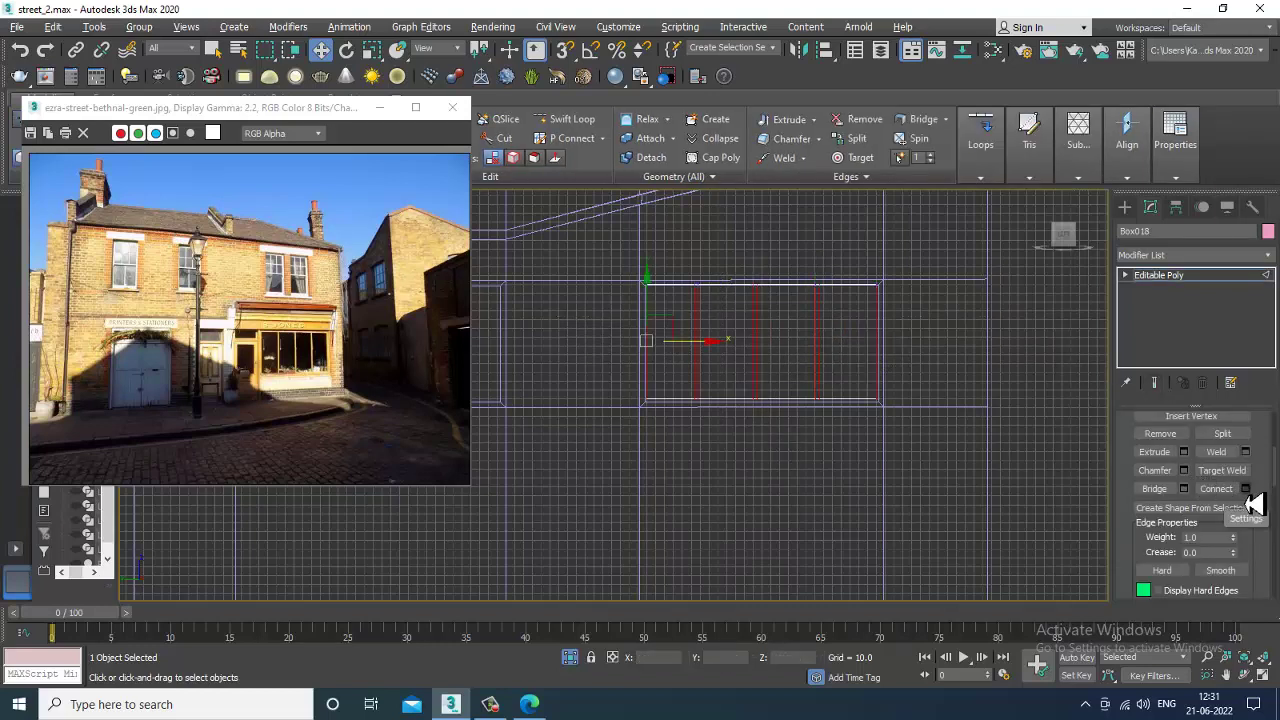
{"action": "left_click", "coordinate": [1246, 490]}
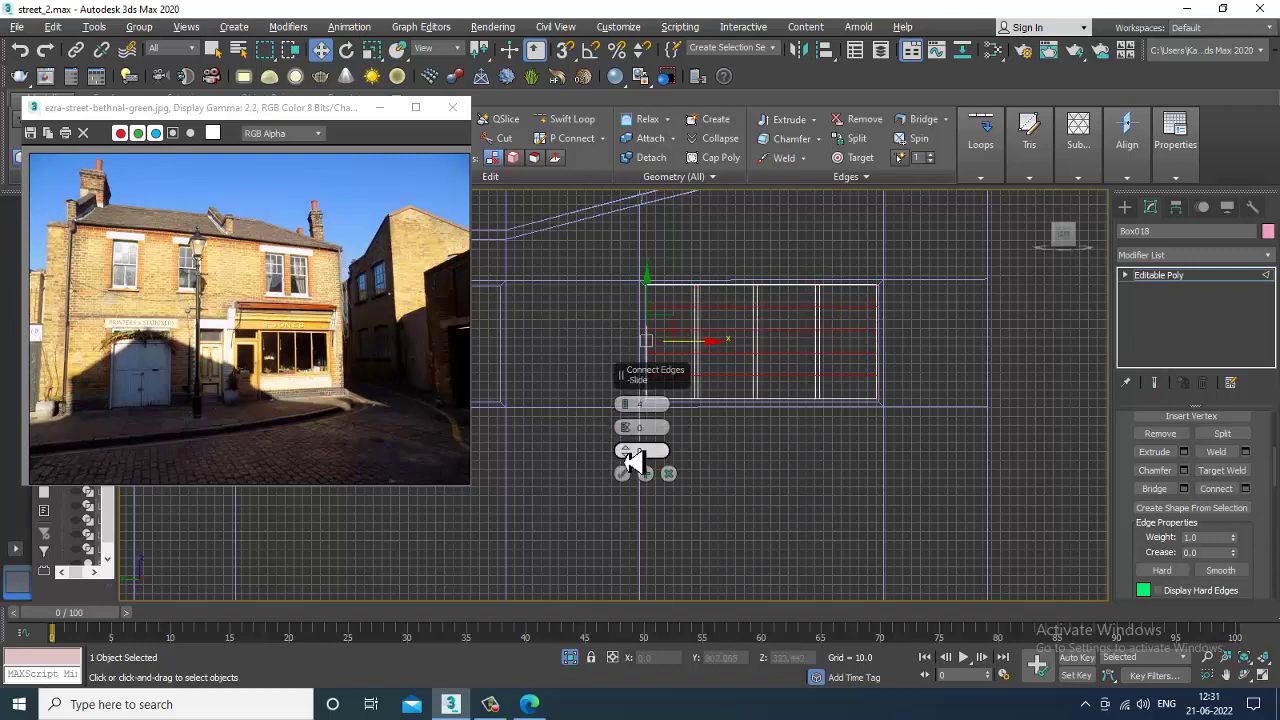
{"action": "left_click", "coordinate": [634, 405]}
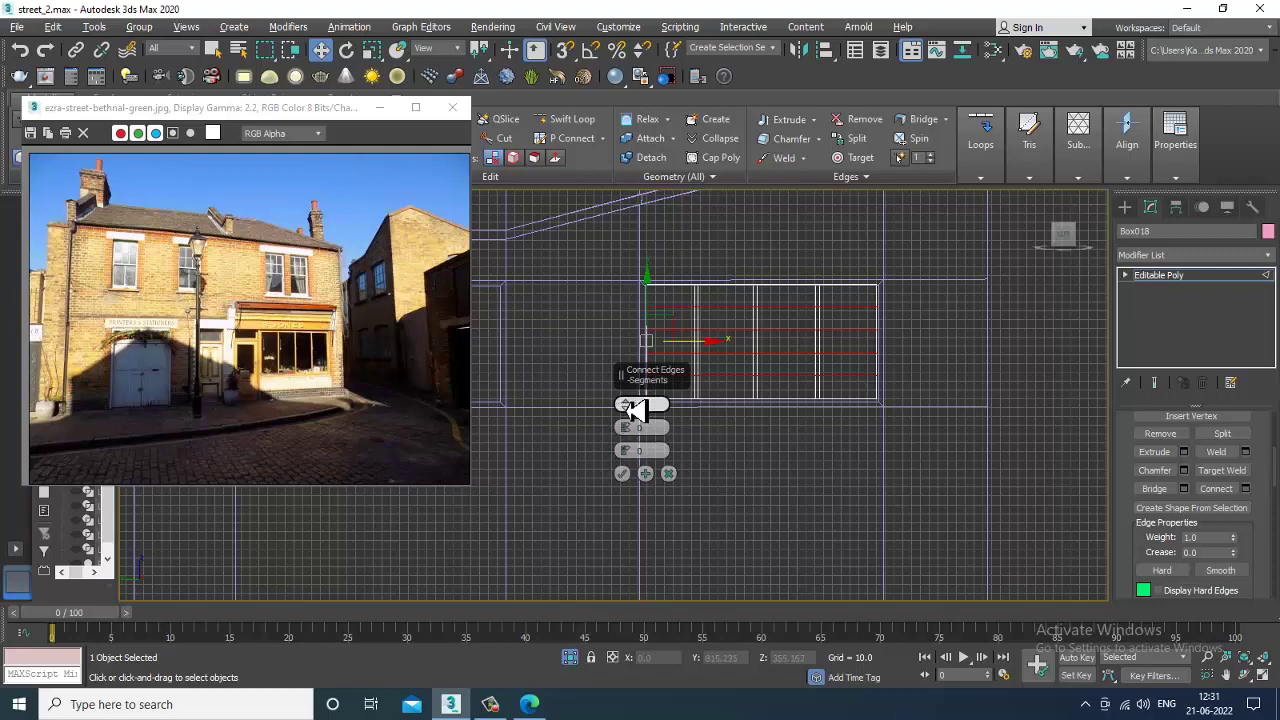
{"action": "left_click", "coordinate": [623, 473]}
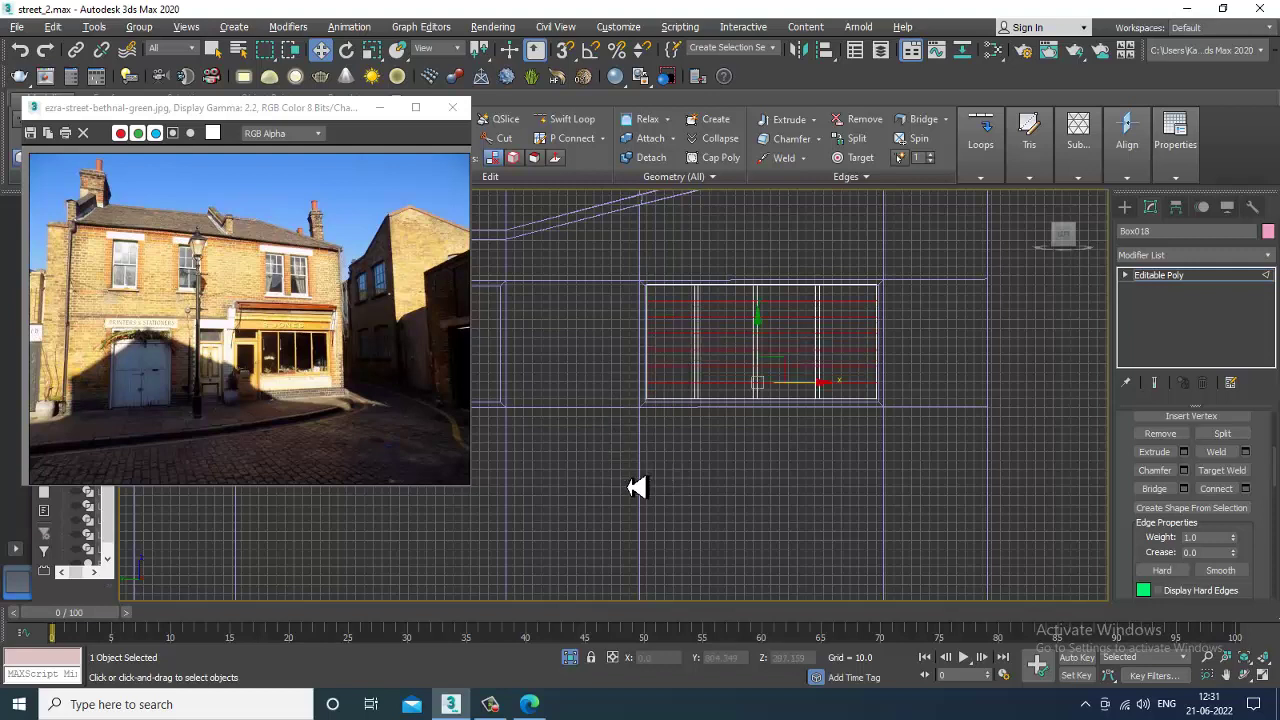
Scale each pair of horizontal segment vertex rows together vertically to form three narrow horizontal mullions.
{"action": "key", "text": "1"}
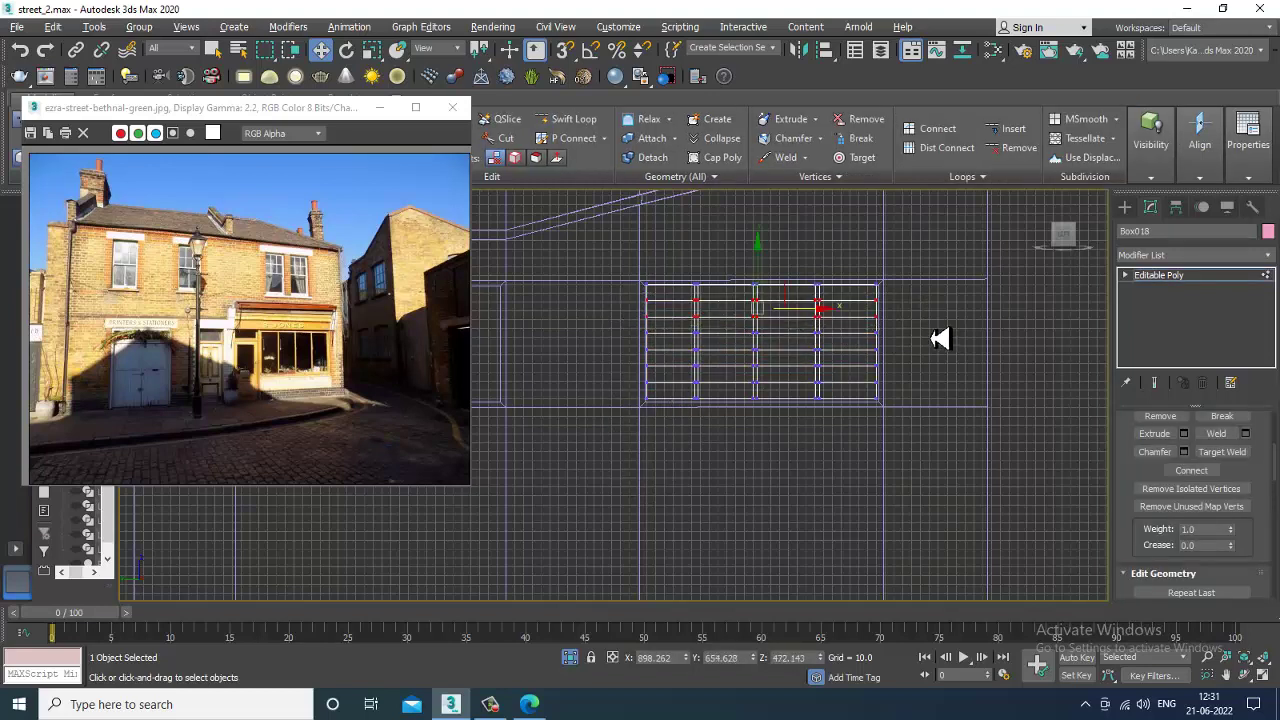
{"action": "key", "text": "r"}
{"action": "left_click_drag", "start_coordinate": [764, 246], "coordinate": [795, 379]}
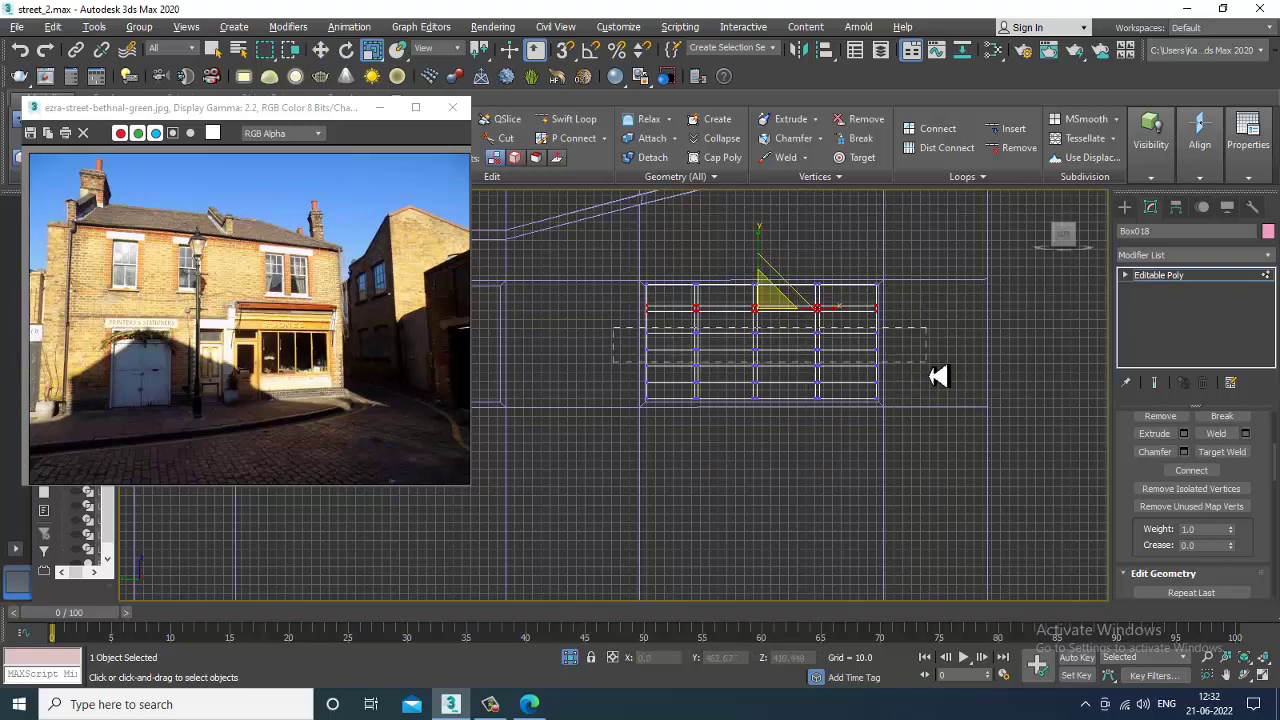
{"action": "left_click_drag", "start_coordinate": [766, 289], "coordinate": [780, 341]}
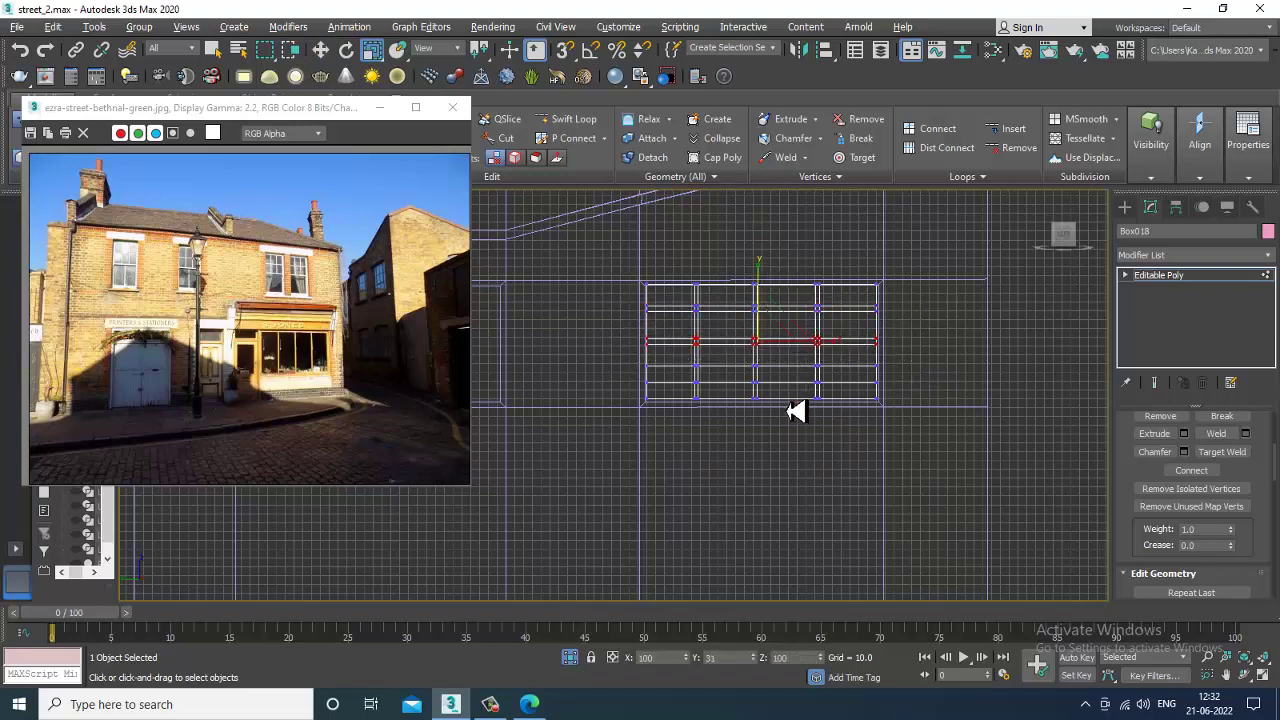
{"action": "left_click_drag", "start_coordinate": [570, 348], "coordinate": [943, 392]}
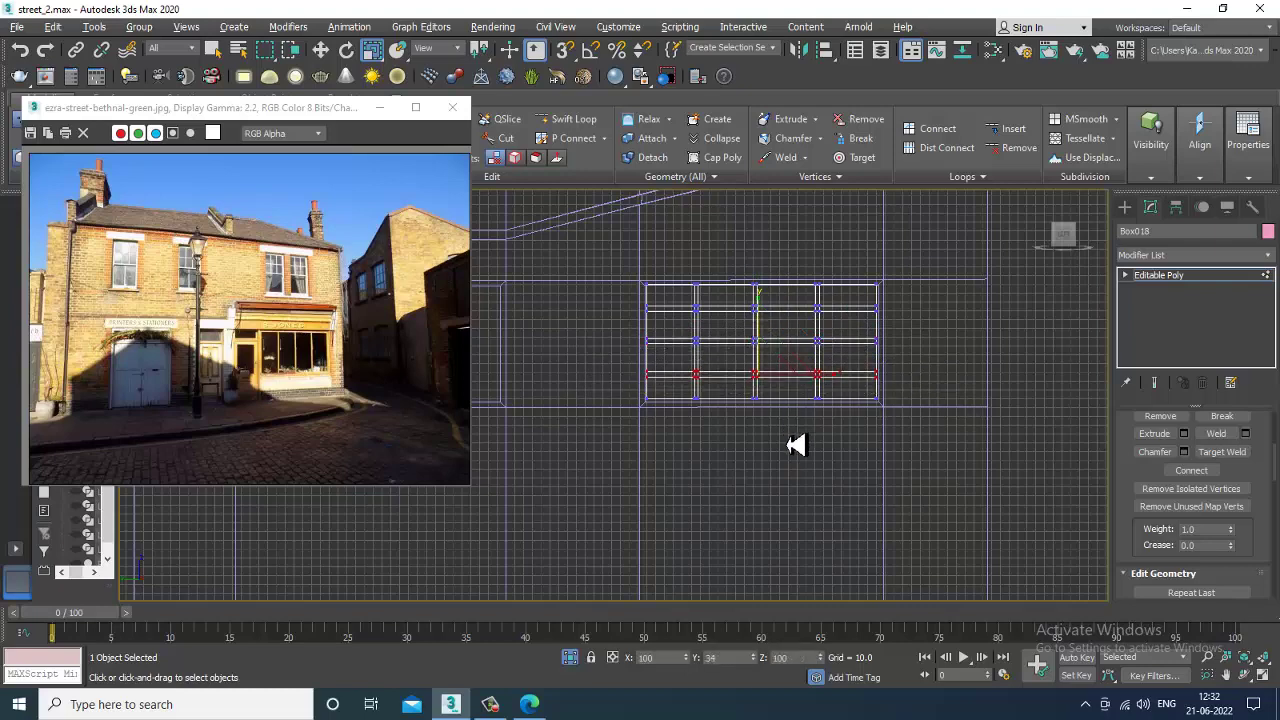
Select all sixteen pane polygons of the window and inset them by about 2.9.
{"action": "key", "text": "alt+w"}
{"action": "middle_click_drag", "start_coordinate": [890, 476], "coordinate": [839, 438], "text": "alt"}
{"action": "key", "text": "alt+w"}
{"action": "key", "text": "4"}
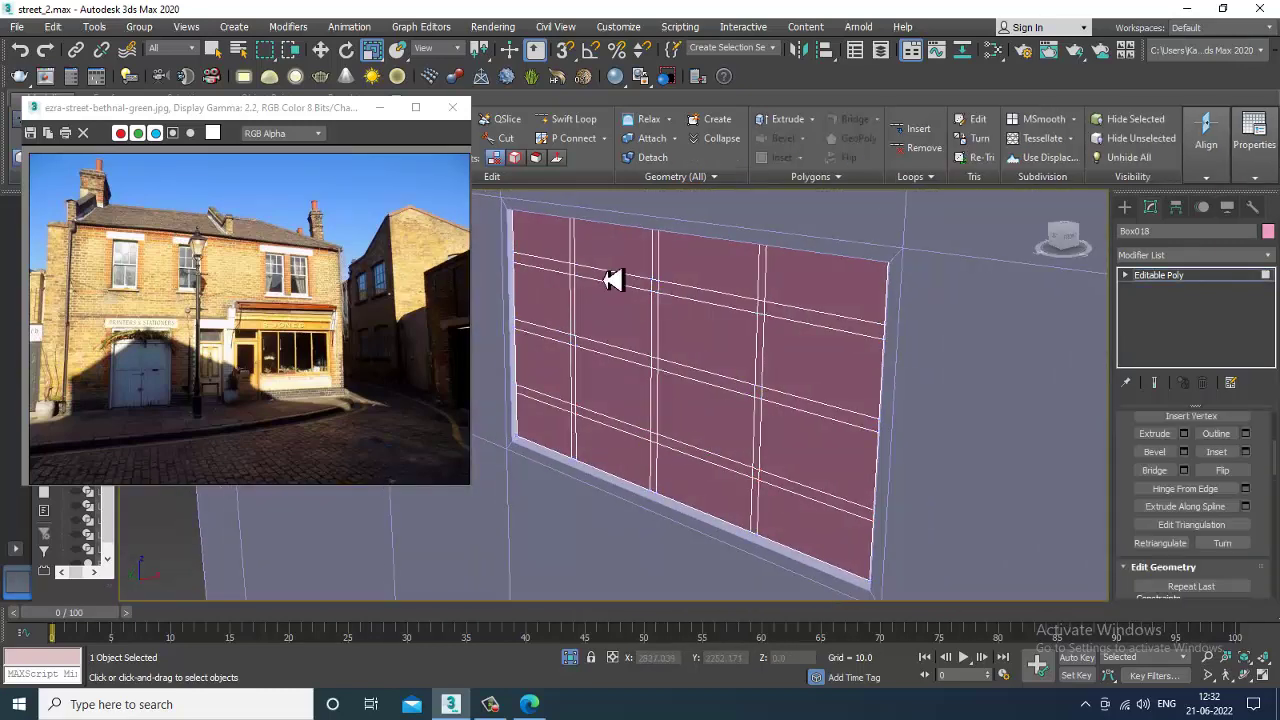
{"action": "mouse_move", "coordinate": [560, 251]}
{"action": "left_mouse_down"}
{"action": "mouse_move", "coordinate": [820, 285]}
{"action": "mouse_move", "coordinate": [731, 371]}
{"action": "mouse_move", "coordinate": [551, 329]}
{"action": "mouse_move", "coordinate": [580, 395]}
{"action": "mouse_move", "coordinate": [726, 417]}
{"action": "mouse_move", "coordinate": [809, 500]}
{"action": "mouse_move", "coordinate": [752, 520]}
{"action": "left_mouse_up"}
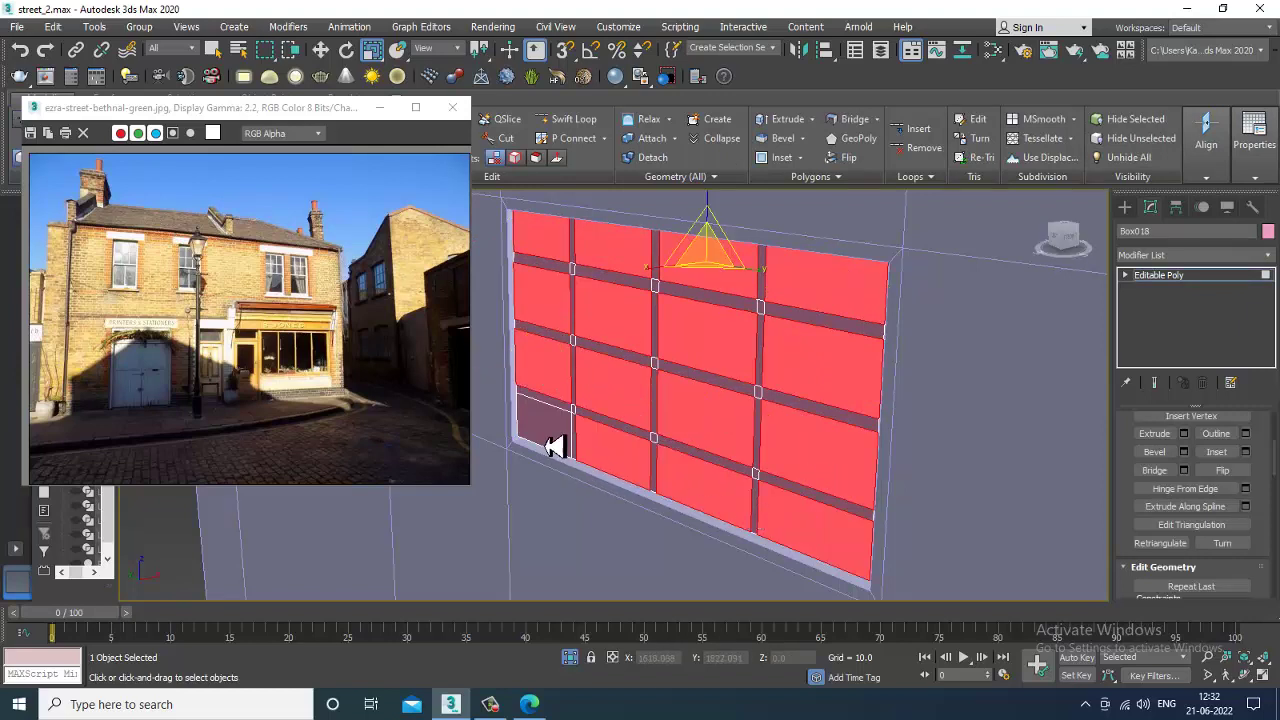
{"action": "left_click", "coordinate": [1245, 451]}
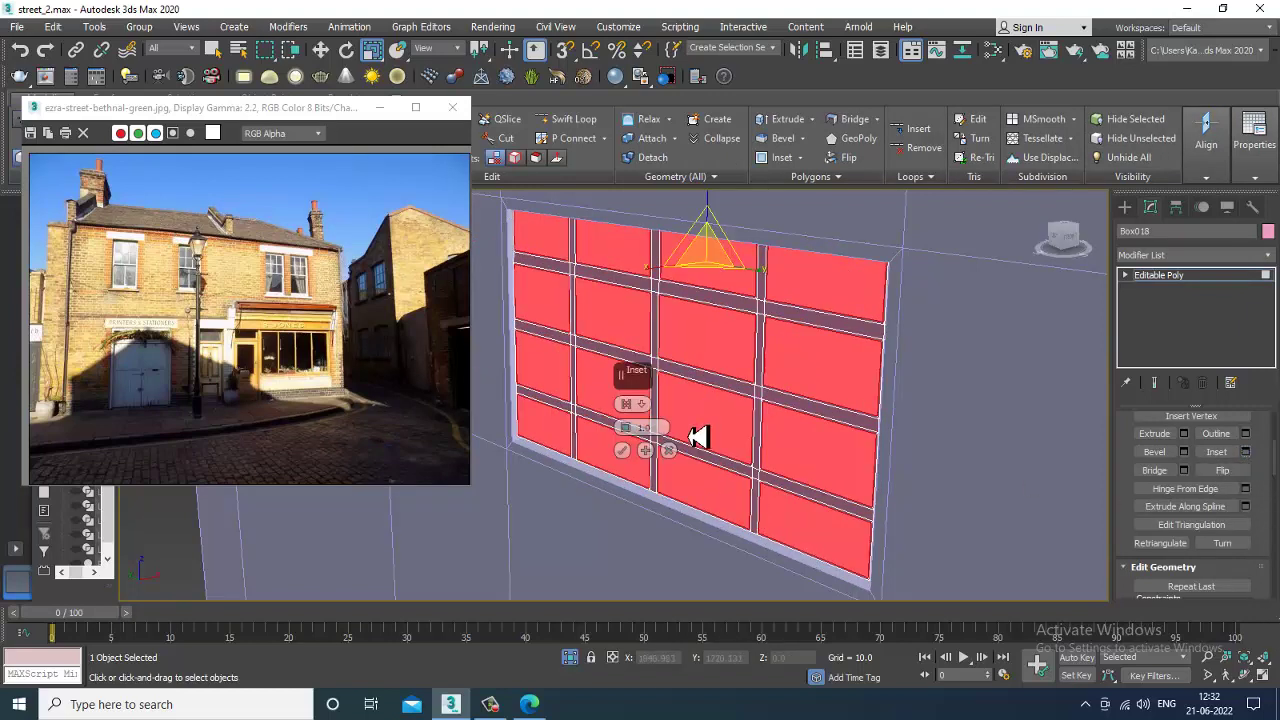
{"action": "left_click_drag", "start_coordinate": [626, 427], "coordinate": [627, 430]}
{"action": "left_click", "coordinate": [622, 452]}
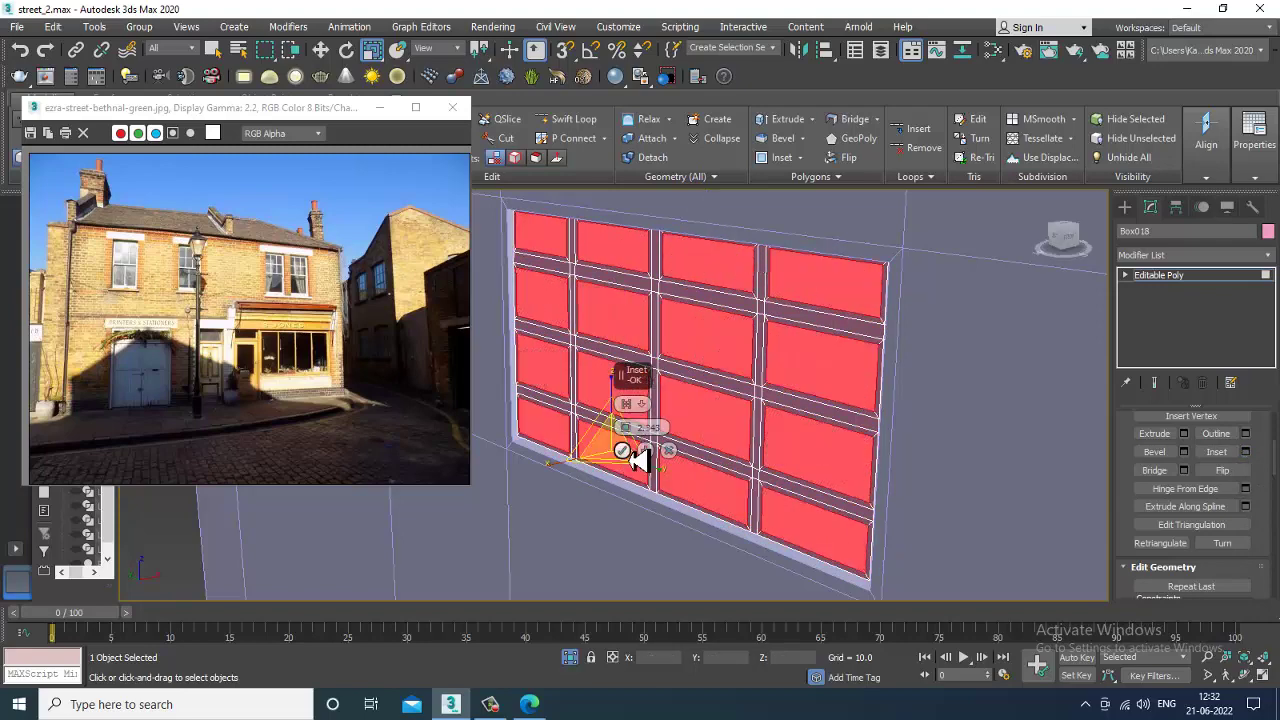
Extrude the inset pane polygons inward by about -1.3 to recess the panes, and finish polygon editing.
{"action": "left_click", "coordinate": [1185, 434]}
{"action": "left_click_drag", "start_coordinate": [628, 430], "coordinate": [660, 508]}
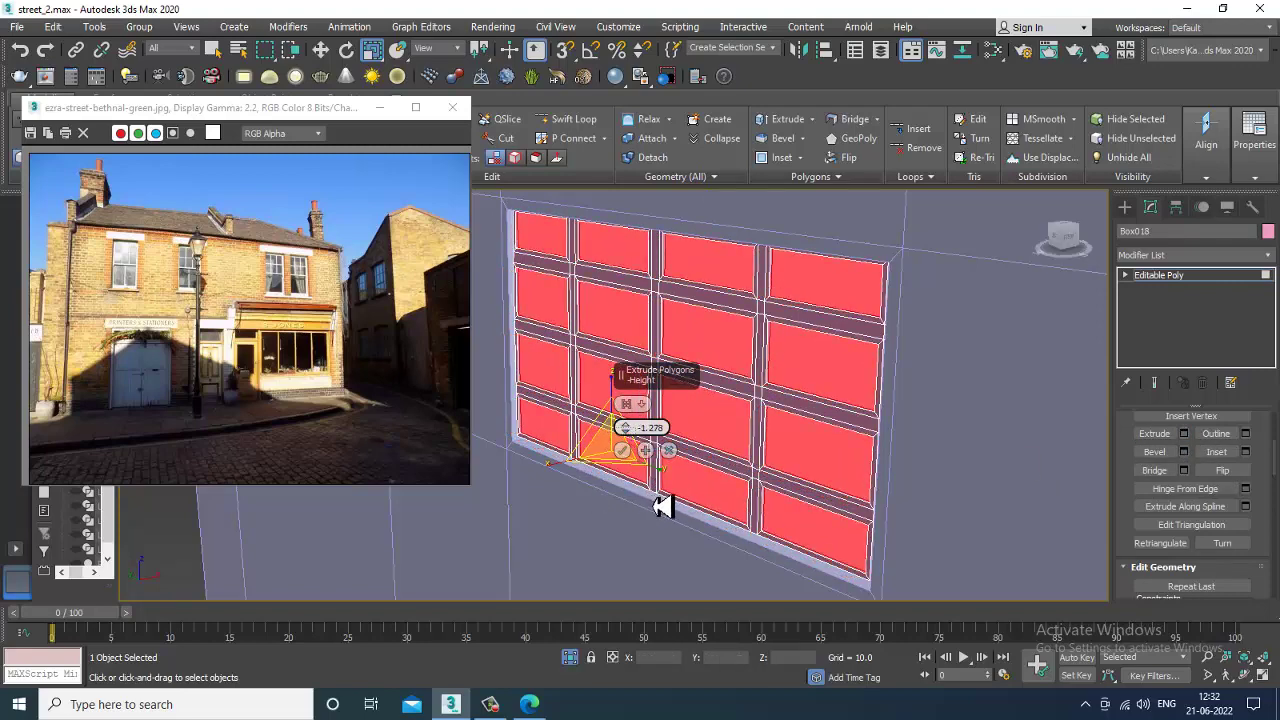
{"action": "left_click", "coordinate": [622, 451]}
{"action": "left_click", "coordinate": [1197, 277]}
Copy the finished mullioned window along the wall into the neighbouring recessed opening.
{"action": "scroll", "coordinate": [731, 468], "scroll_direction": "down", "scroll_amount": 6}
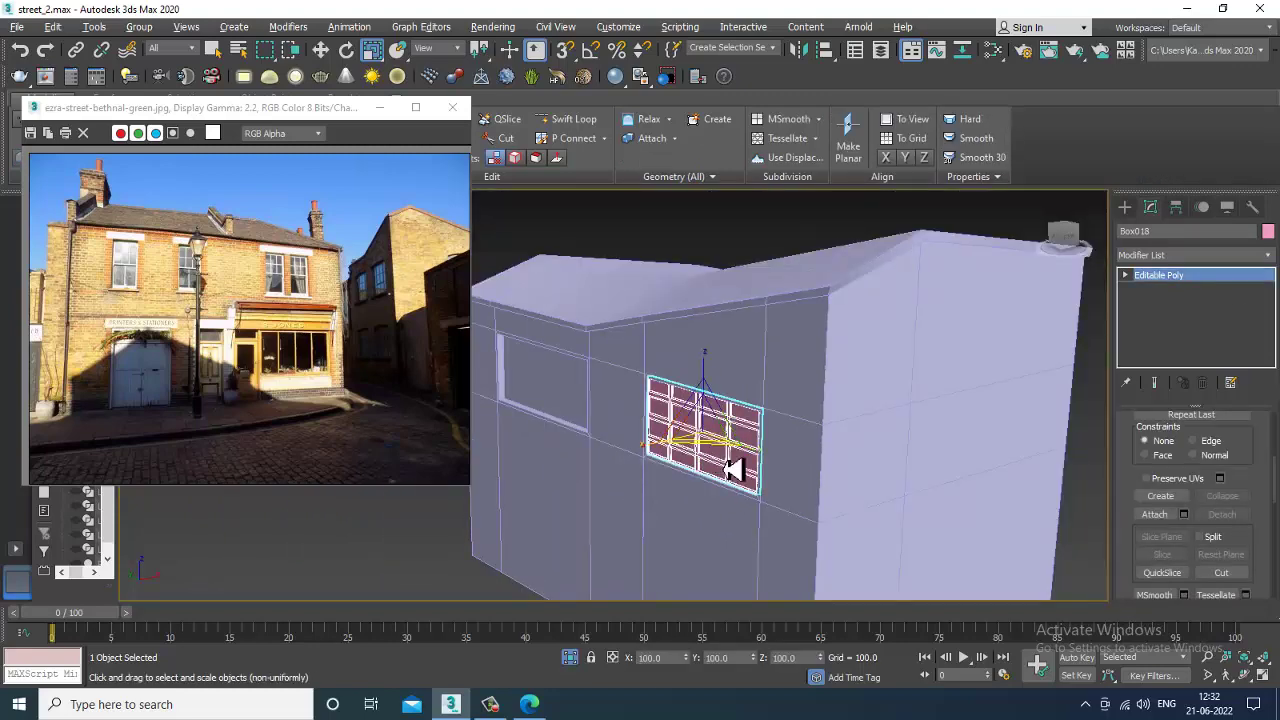
{"action": "key", "text": "w"}
{"action": "middle_click_drag", "start_coordinate": [731, 468], "coordinate": [909, 429], "text": "alt"}
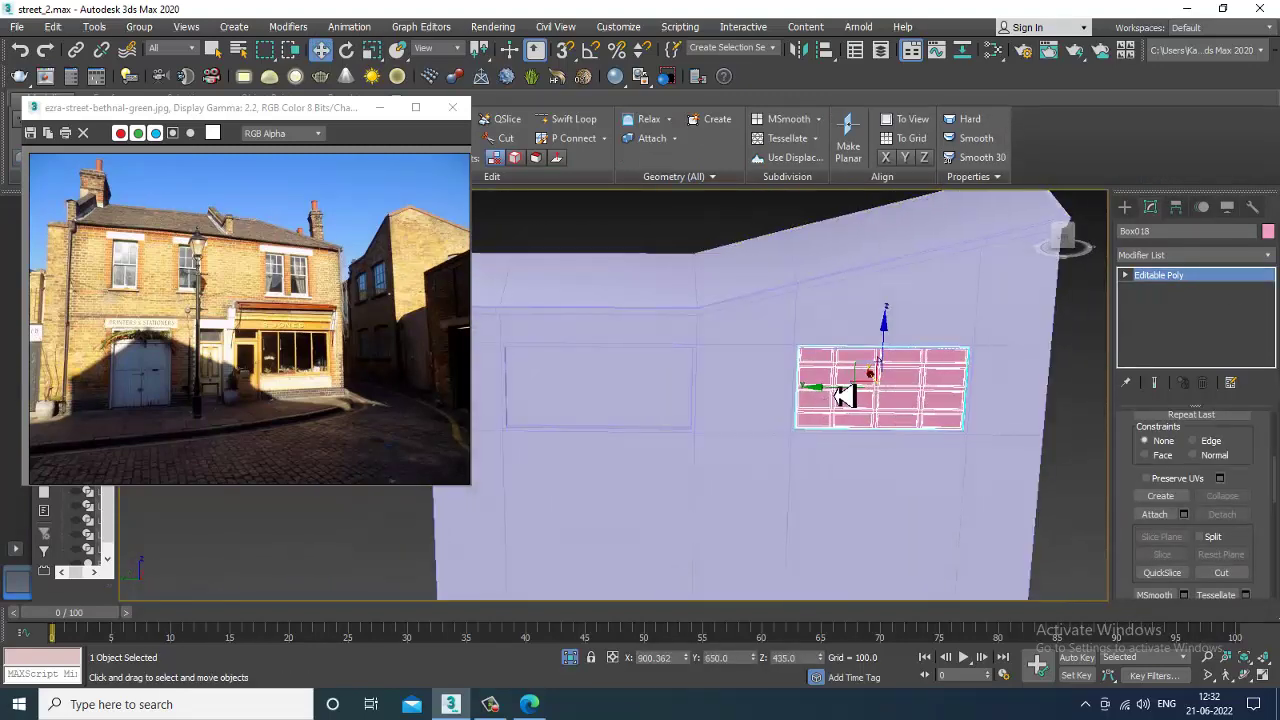
{"action": "mouse_move", "coordinate": [840, 401]}
{"action": "left_mouse_down", "text": "shift"}
{"action": "mouse_move", "coordinate": [529, 406]}
{"action": "mouse_move", "coordinate": [557, 414]}
{"action": "mouse_move", "coordinate": [545, 417]}
{"action": "left_mouse_up", "text": "shift"}
{"action": "left_click", "coordinate": [643, 421]}
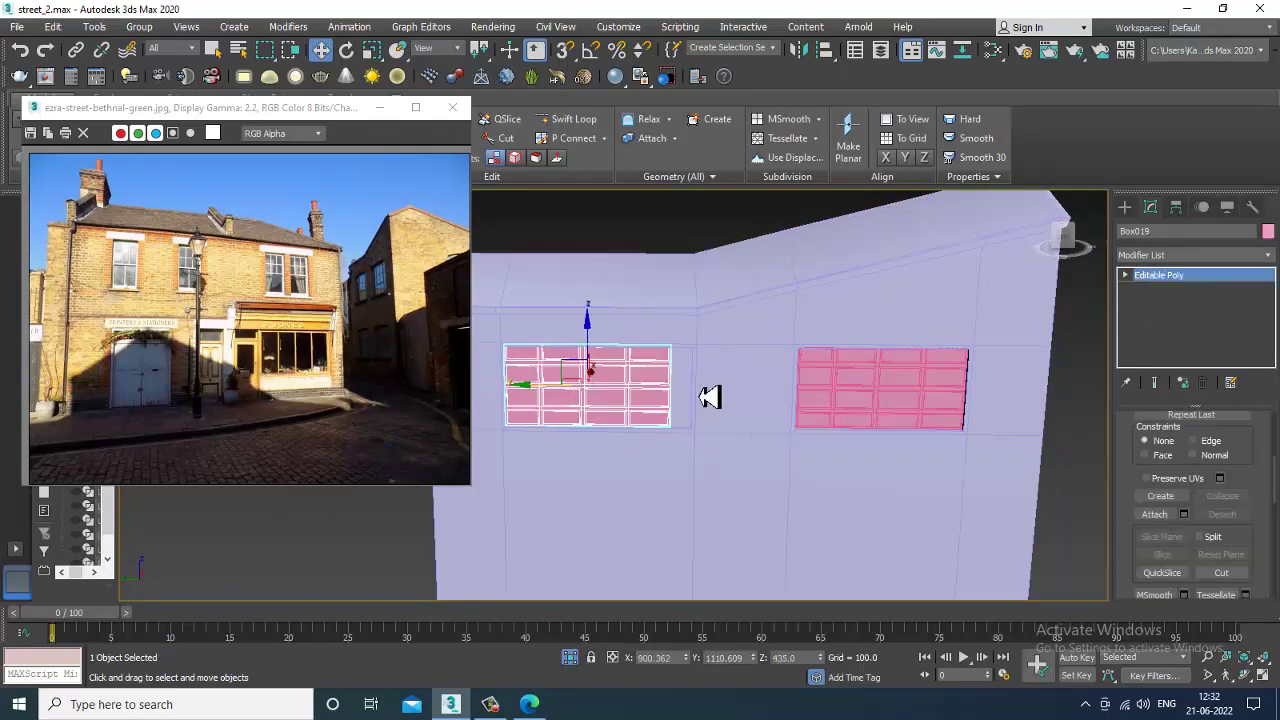
{"action": "scroll", "coordinate": [729, 380], "scroll_direction": "down", "scroll_amount": 3}
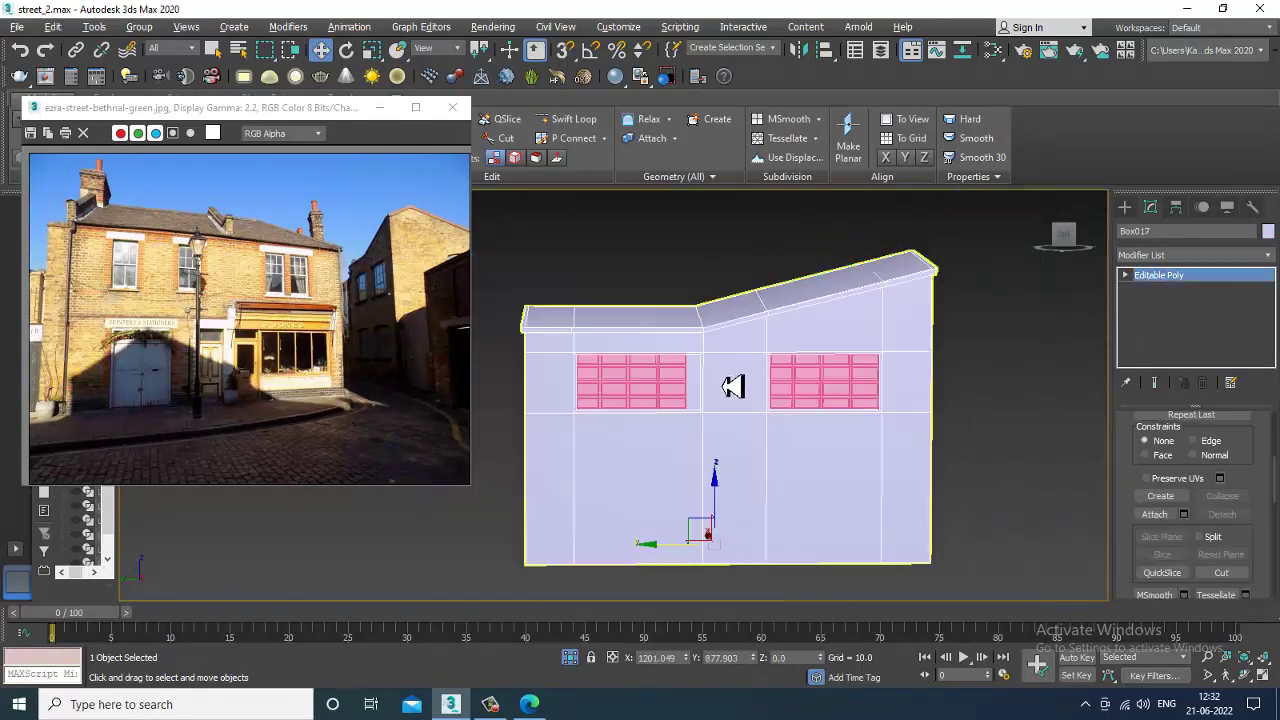
{"action": "left_click", "coordinate": [725, 347]}
{"action": "scroll", "coordinate": [725, 347], "scroll_direction": "up", "scroll_amount": 3}
{"action": "key", "text": "1"}
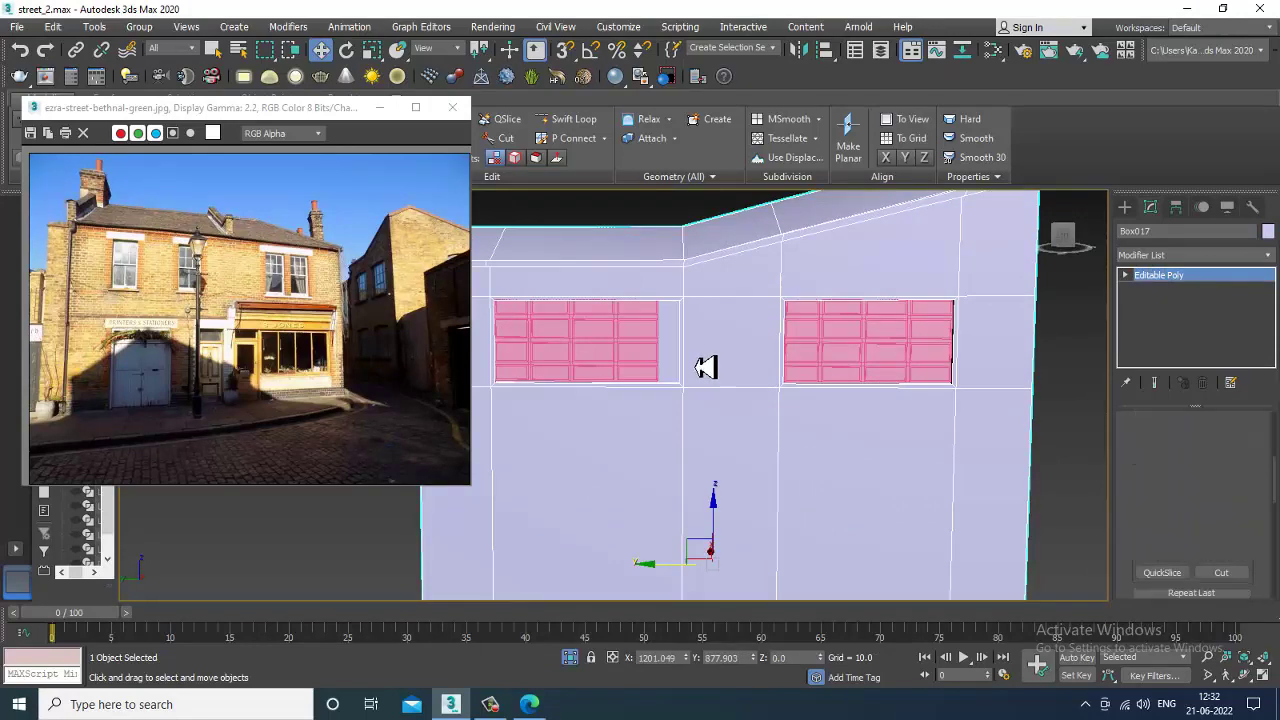
{"action": "scroll", "coordinate": [706, 347], "scroll_direction": "up", "scroll_amount": 3}
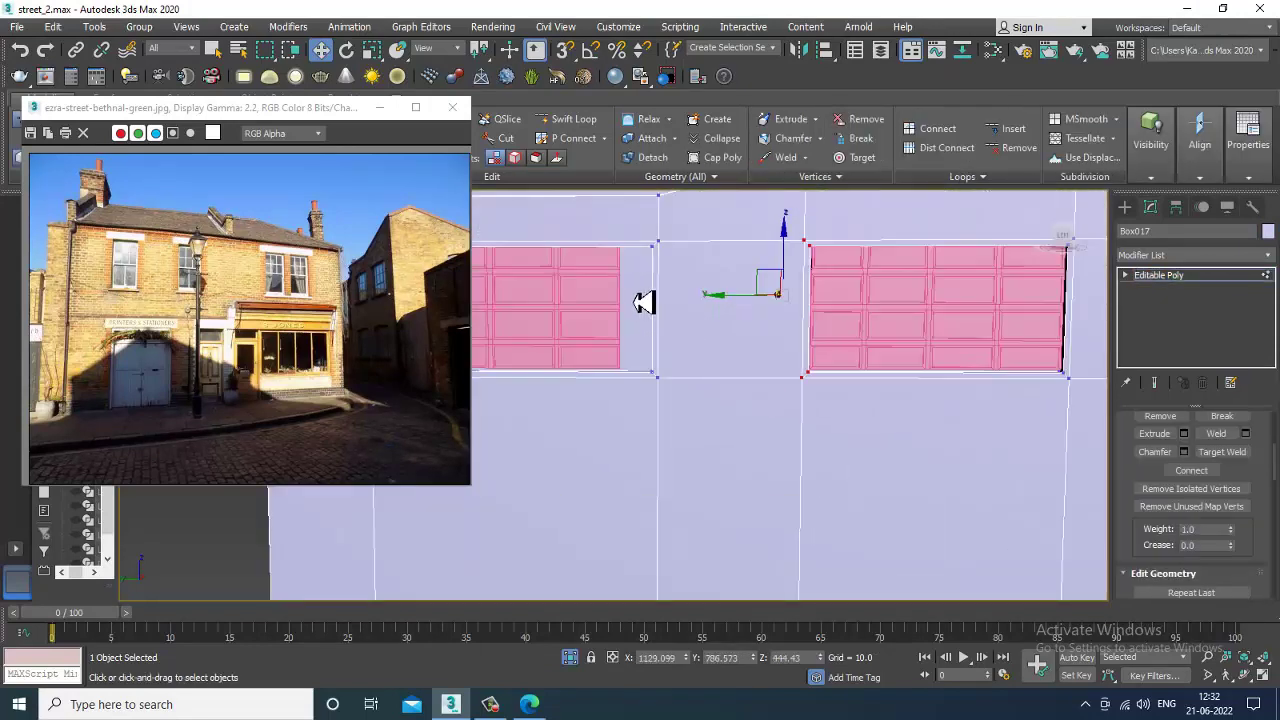
{"action": "middle_click_drag", "start_coordinate": [645, 302], "coordinate": [735, 322]}
{"action": "left_click", "coordinate": [1210, 280]}
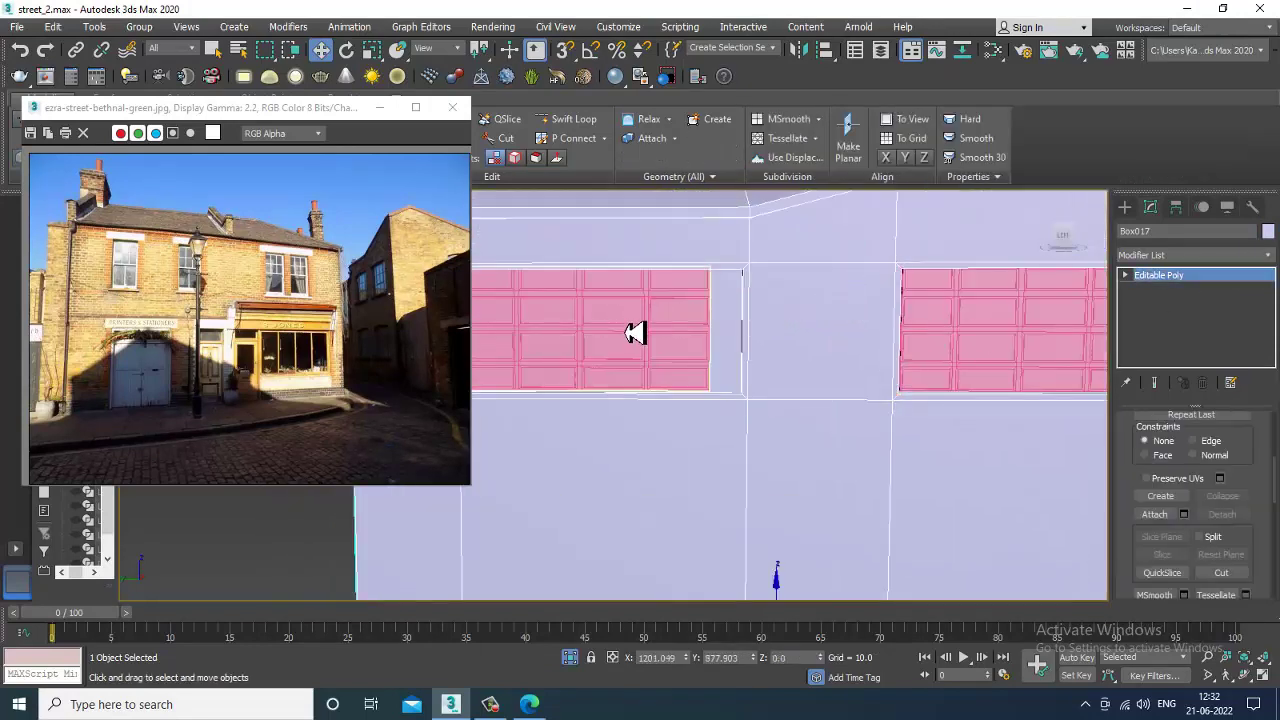
Stretch the copied window to the opening's far side by moving its end vertices and the nearest vertical mullion together.
{"action": "left_click", "coordinate": [636, 333]}
{"action": "scroll", "coordinate": [710, 300], "scroll_direction": "up", "scroll_amount": 2}
{"action": "key", "text": "1"}
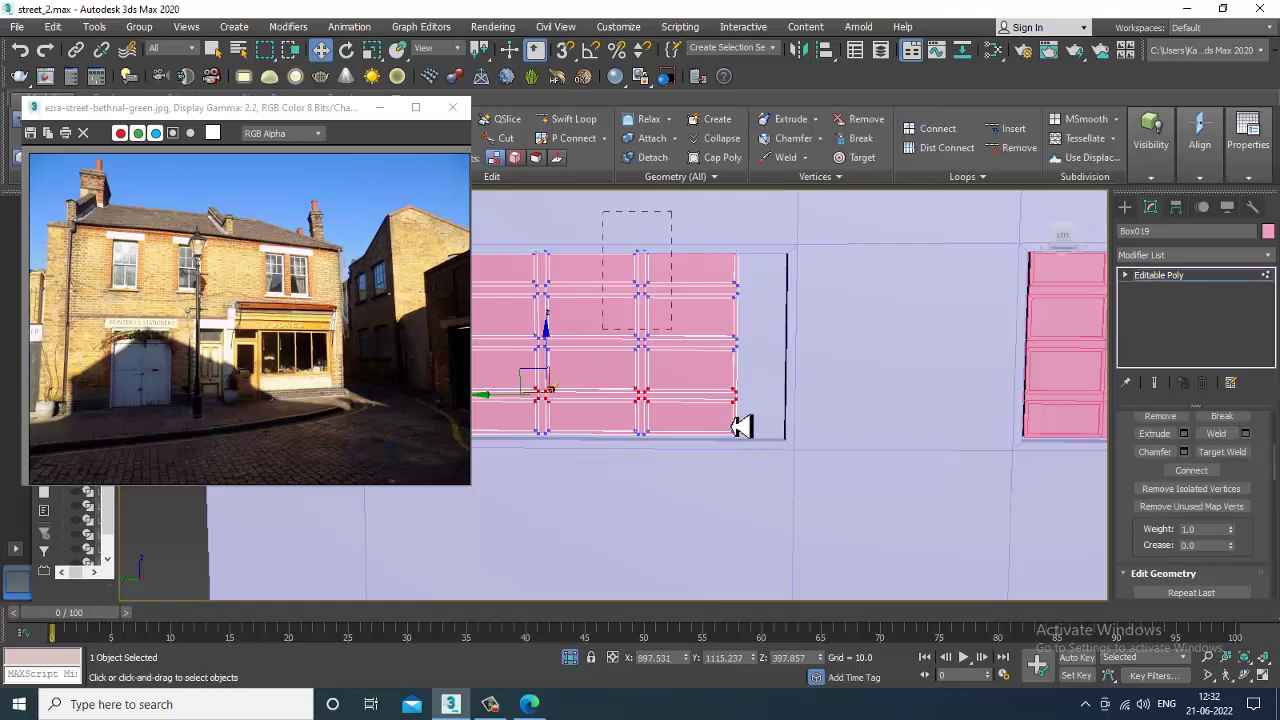
{"action": "left_click_drag", "start_coordinate": [741, 427], "coordinate": [797, 507]}
{"action": "left_click_drag", "start_coordinate": [632, 355], "coordinate": [680, 365]}
Shift the middle and first vertical mullions of the copied window along its width to even out the panes.
{"action": "middle_click_drag", "start_coordinate": [642, 320], "coordinate": [801, 353]}
{"action": "left_click_drag", "start_coordinate": [760, 545], "coordinate": [755, 530]}
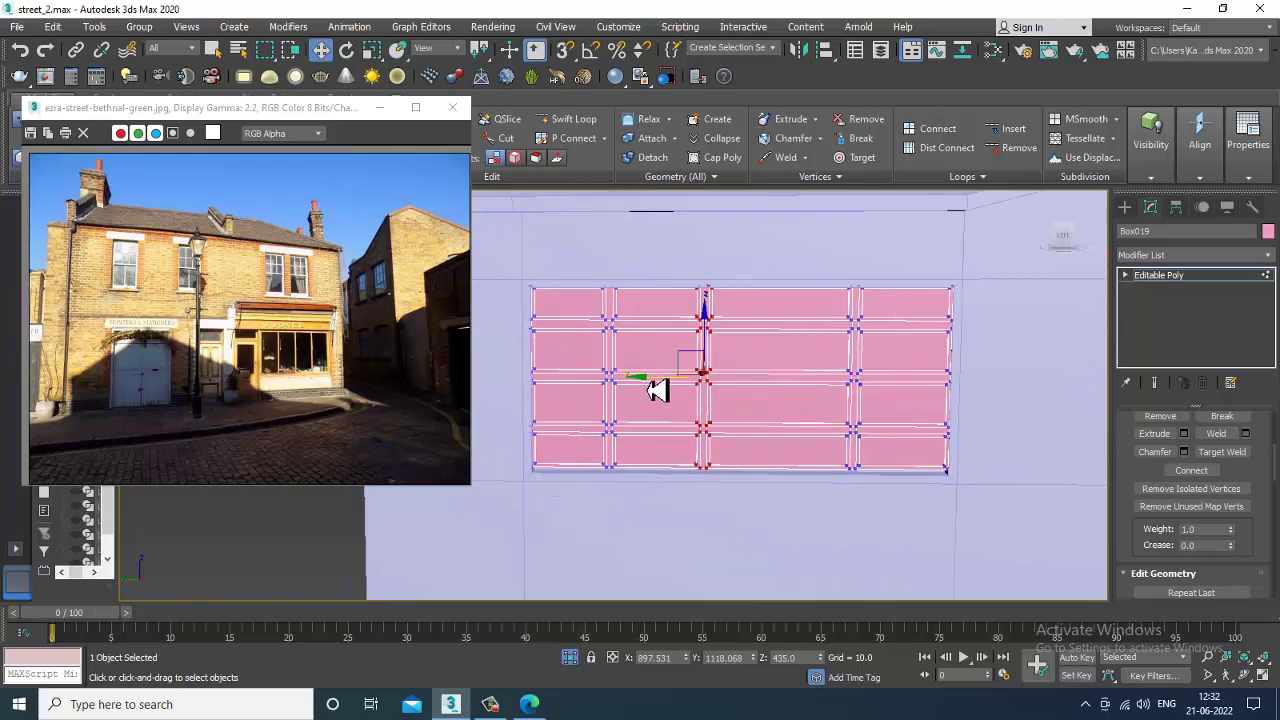
{"action": "left_click_drag", "start_coordinate": [657, 390], "coordinate": [694, 374]}
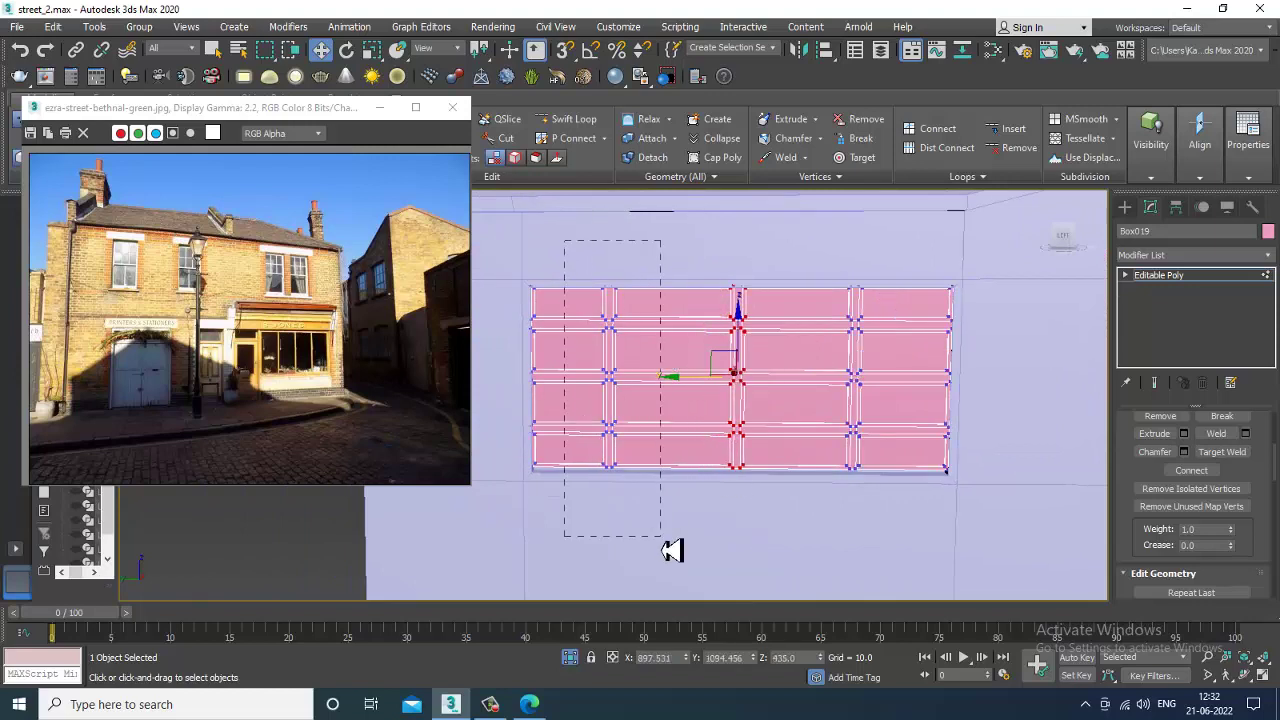
{"action": "left_click_drag", "start_coordinate": [672, 550], "coordinate": [668, 545]}
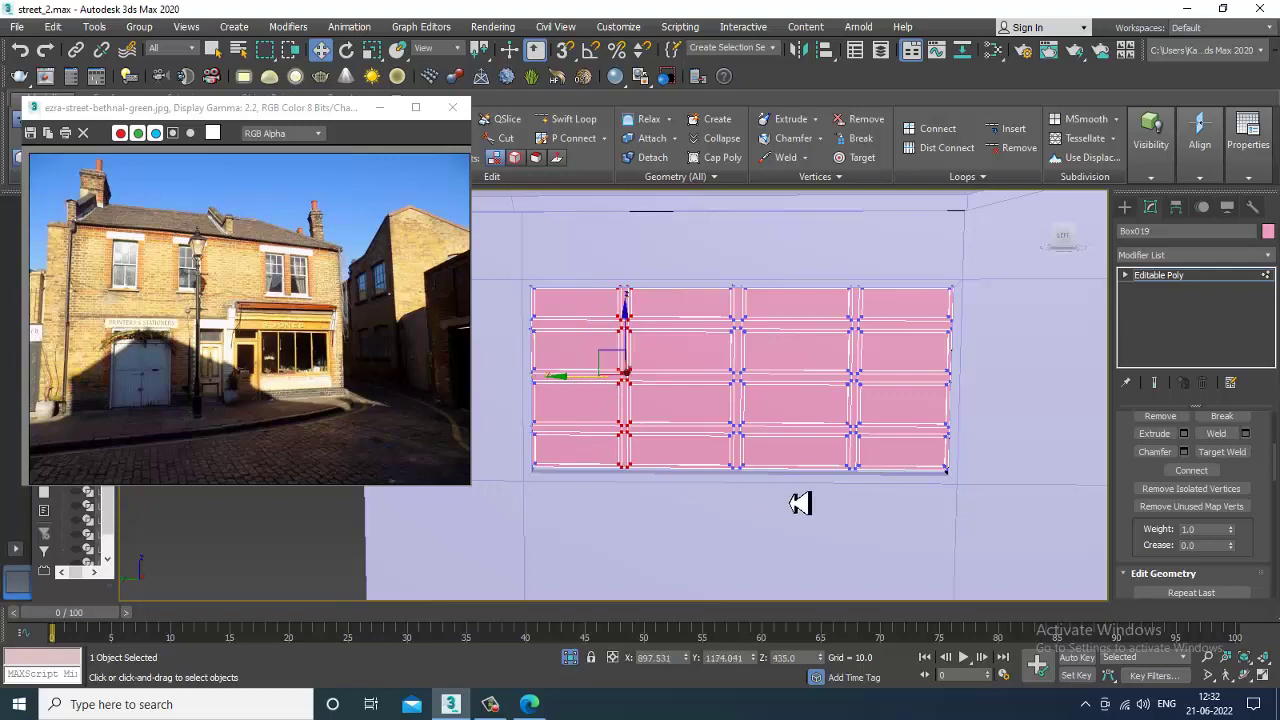
Move the reference image aside and lower the copied window's bottom vertex row slightly toward the opening's lower edge in the Left view.
{"action": "middle_click_drag", "start_coordinate": [803, 503], "coordinate": [837, 409]}
{"action": "key", "text": "alt+w"}
{"action": "middle_click_drag", "start_coordinate": [840, 335], "coordinate": [808, 328]}
{"action": "middle_click_drag", "start_coordinate": [575, 529], "coordinate": [556, 526]}
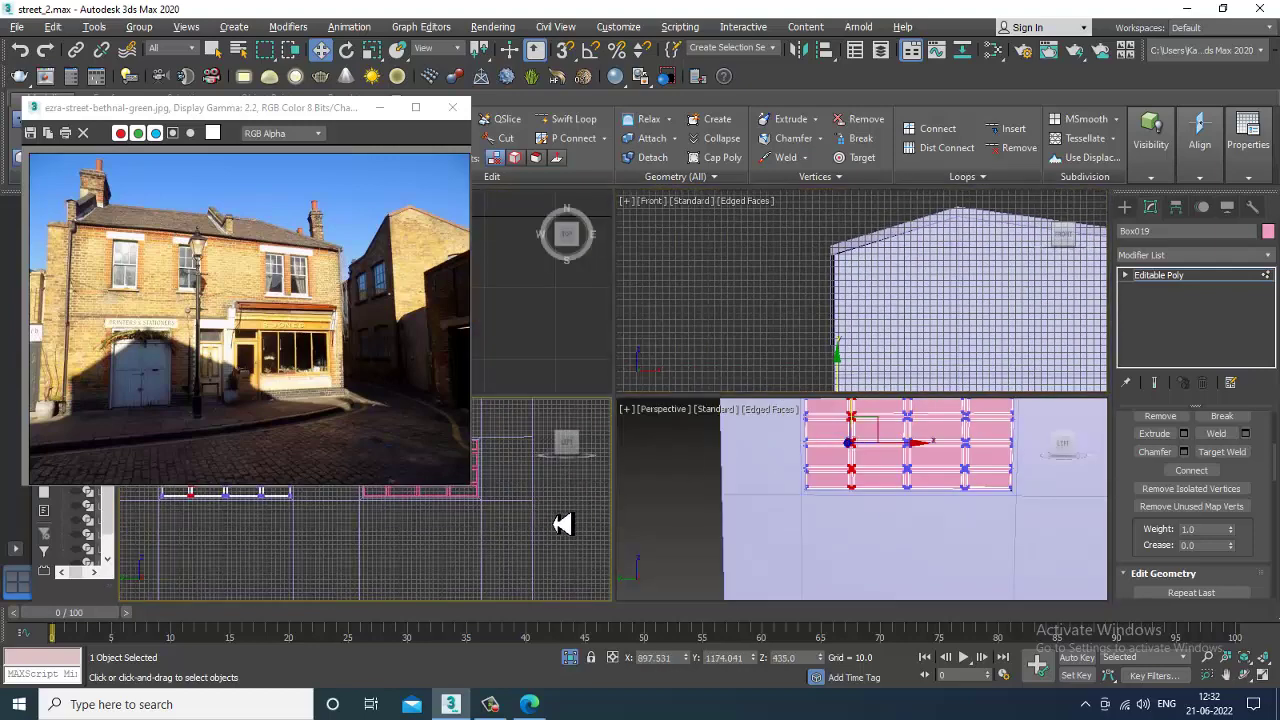
{"action": "key", "text": "alt+w"}
{"action": "key", "text": "z"}
{"action": "scroll", "coordinate": [672, 432], "scroll_direction": "down", "scroll_amount": 4}
{"action": "middle_click_drag", "start_coordinate": [610, 425], "coordinate": [649, 379]}
{"action": "middle_click_drag", "start_coordinate": [760, 456], "coordinate": [625, 448]}
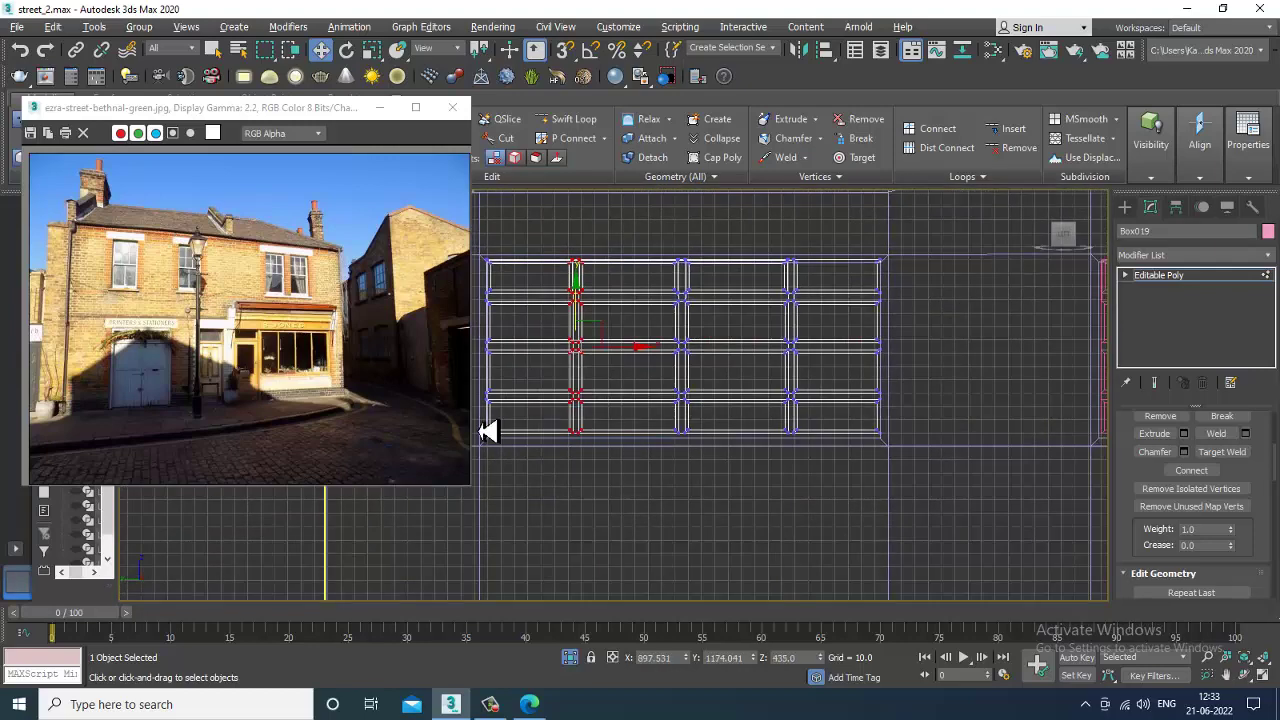
{"action": "left_click_drag", "start_coordinate": [487, 430], "coordinate": [418, 428]}
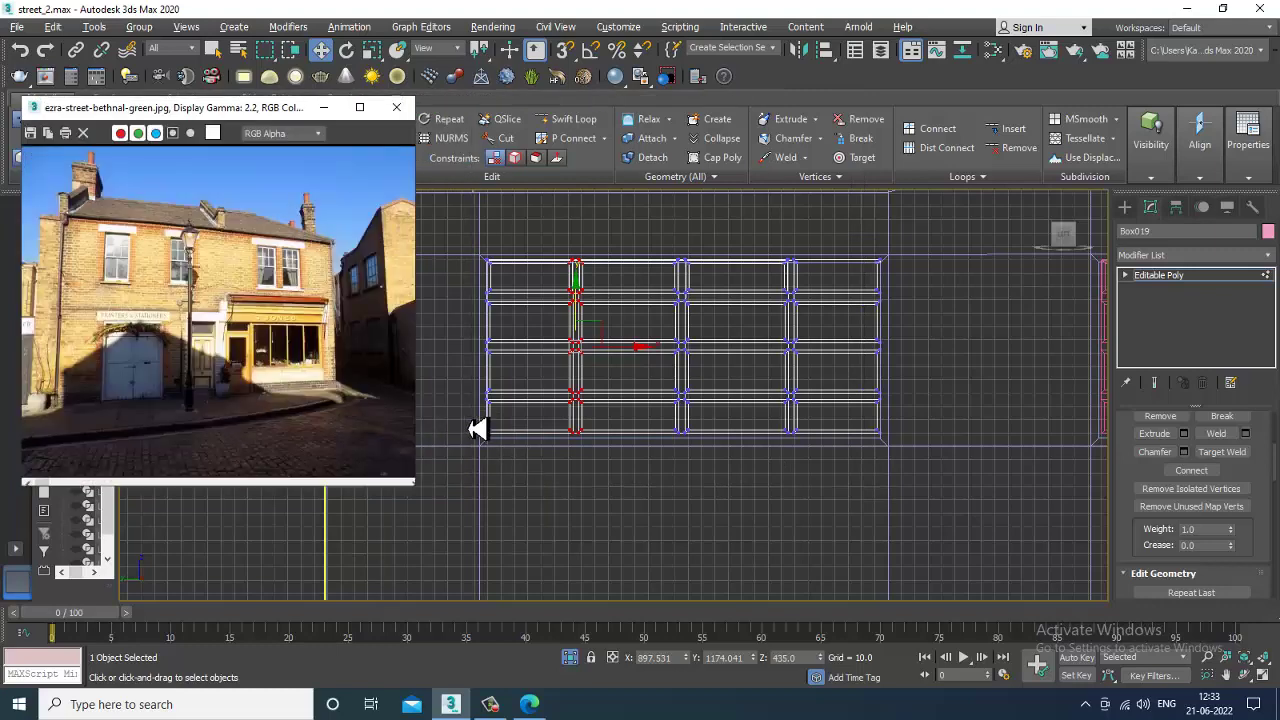
{"action": "scroll", "coordinate": [766, 420], "scroll_direction": "up", "scroll_amount": 3}
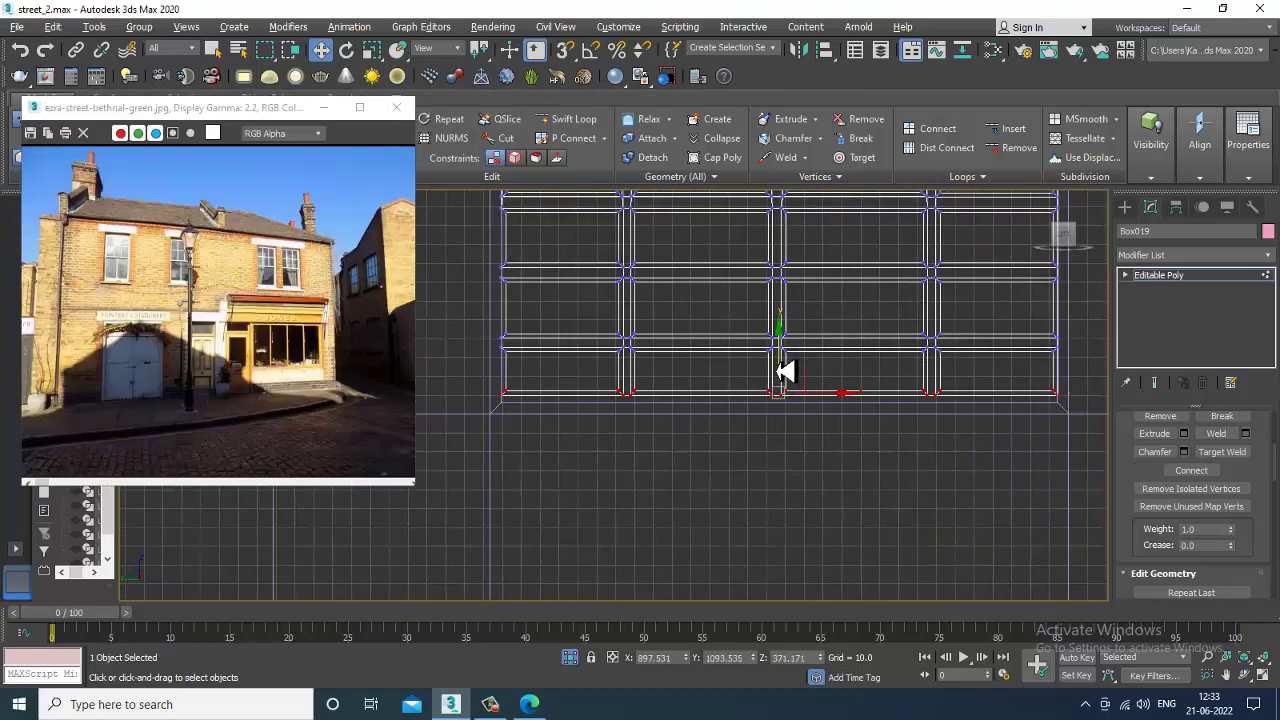
{"action": "left_click_drag", "start_coordinate": [785, 372], "coordinate": [797, 378]}
{"action": "mouse_move", "coordinate": [803, 341]}
{"action": "middle_mouse_down"}
{"action": "mouse_move", "coordinate": [766, 446]}
{"action": "mouse_move", "coordinate": [859, 406]}
{"action": "mouse_move", "coordinate": [851, 364]}
{"action": "mouse_move", "coordinate": [815, 406]}
{"action": "mouse_move", "coordinate": [786, 369]}
{"action": "mouse_move", "coordinate": [782, 335]}
{"action": "middle_mouse_up"}
{"action": "key", "text": "alt+w"}
{"action": "right_click", "coordinate": [806, 474]}
{"action": "key", "text": "alt+w"}
{"action": "left_click", "coordinate": [1178, 283]}
Add a horizontal edge loop around the building just beneath the window openings with Swift Loop.
{"action": "scroll", "coordinate": [795, 397], "scroll_direction": "down", "scroll_amount": 4}
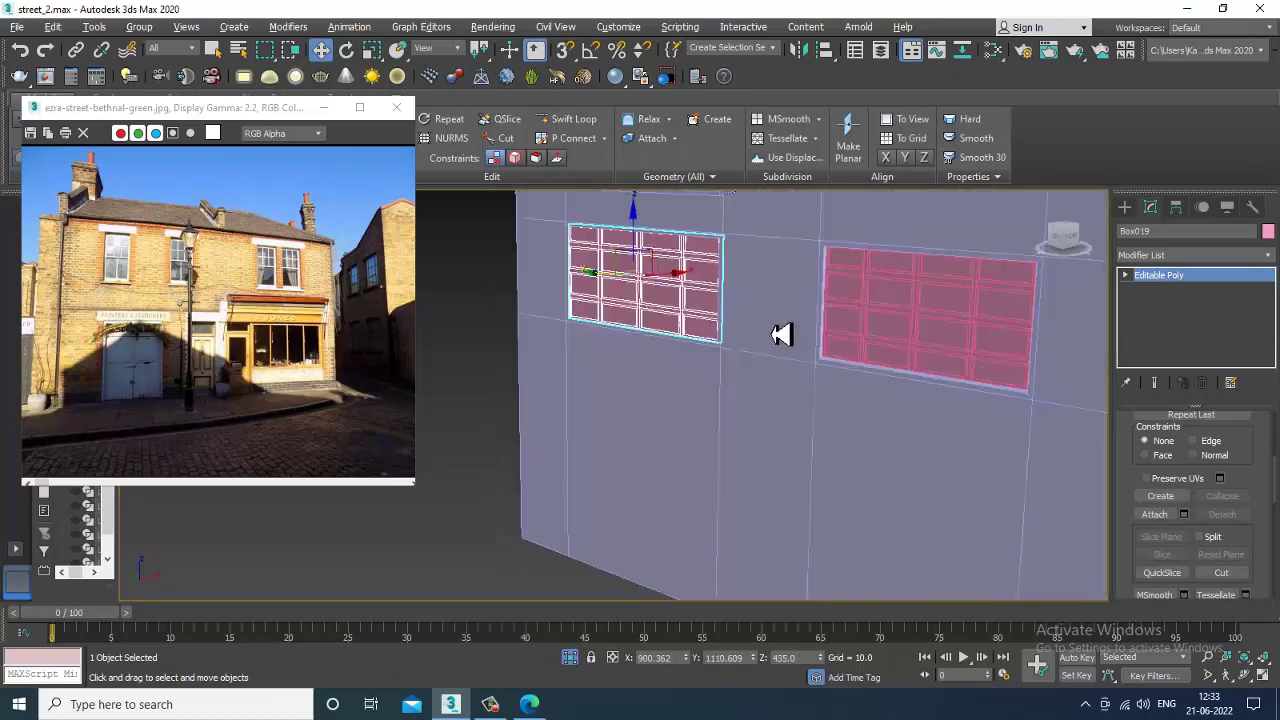
{"action": "left_click", "coordinate": [886, 377]}
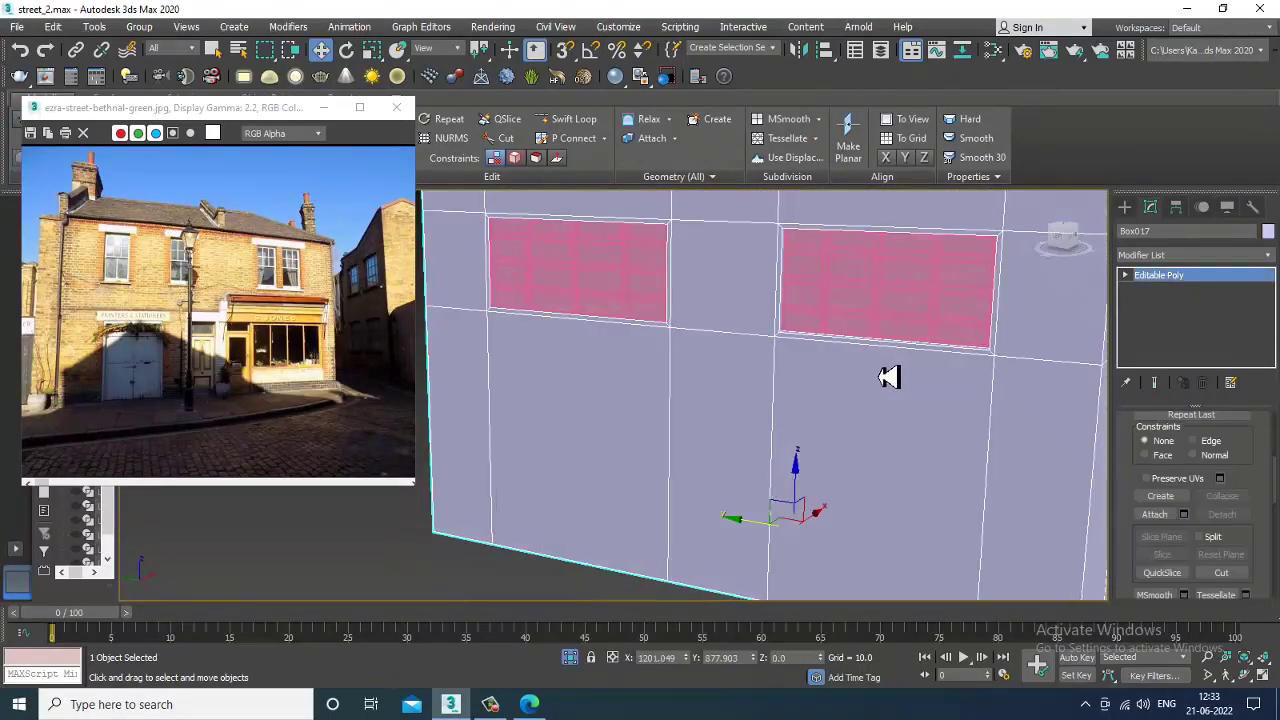
{"action": "scroll", "coordinate": [888, 380], "scroll_direction": "up", "scroll_amount": 2}
{"action": "middle_click_drag", "start_coordinate": [980, 374], "coordinate": [880, 353]}
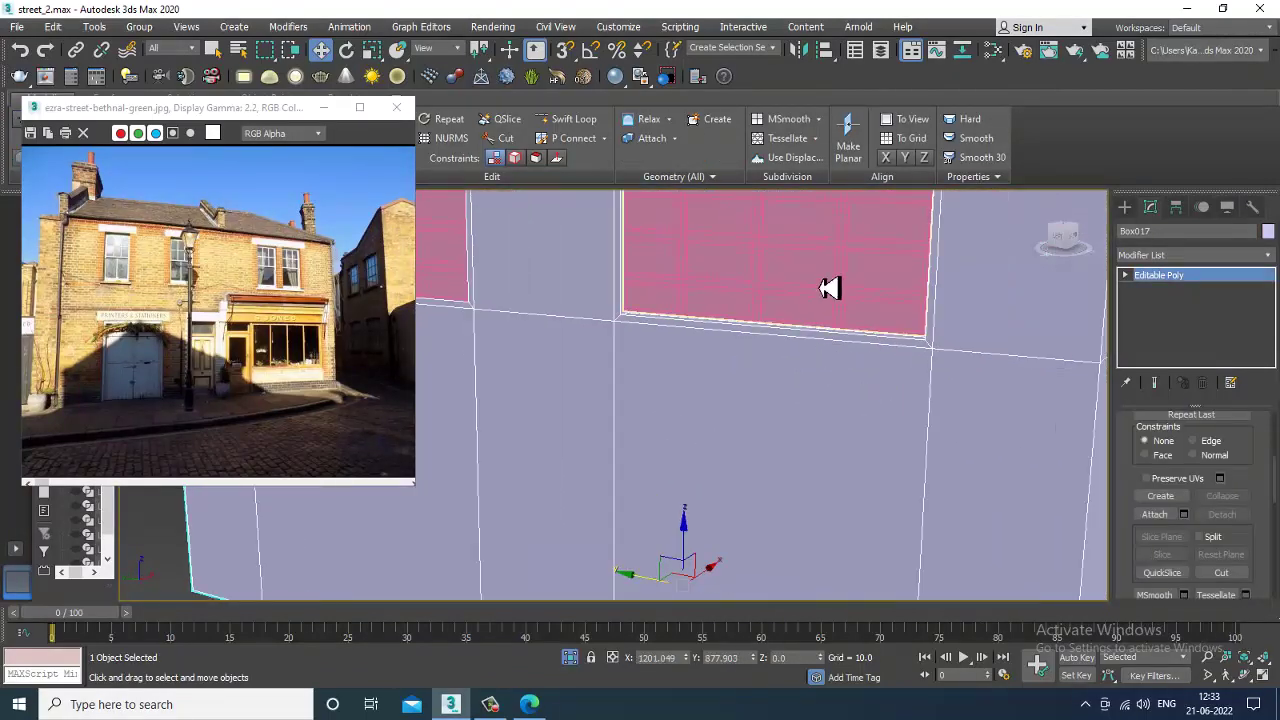
{"action": "left_click", "coordinate": [568, 119]}
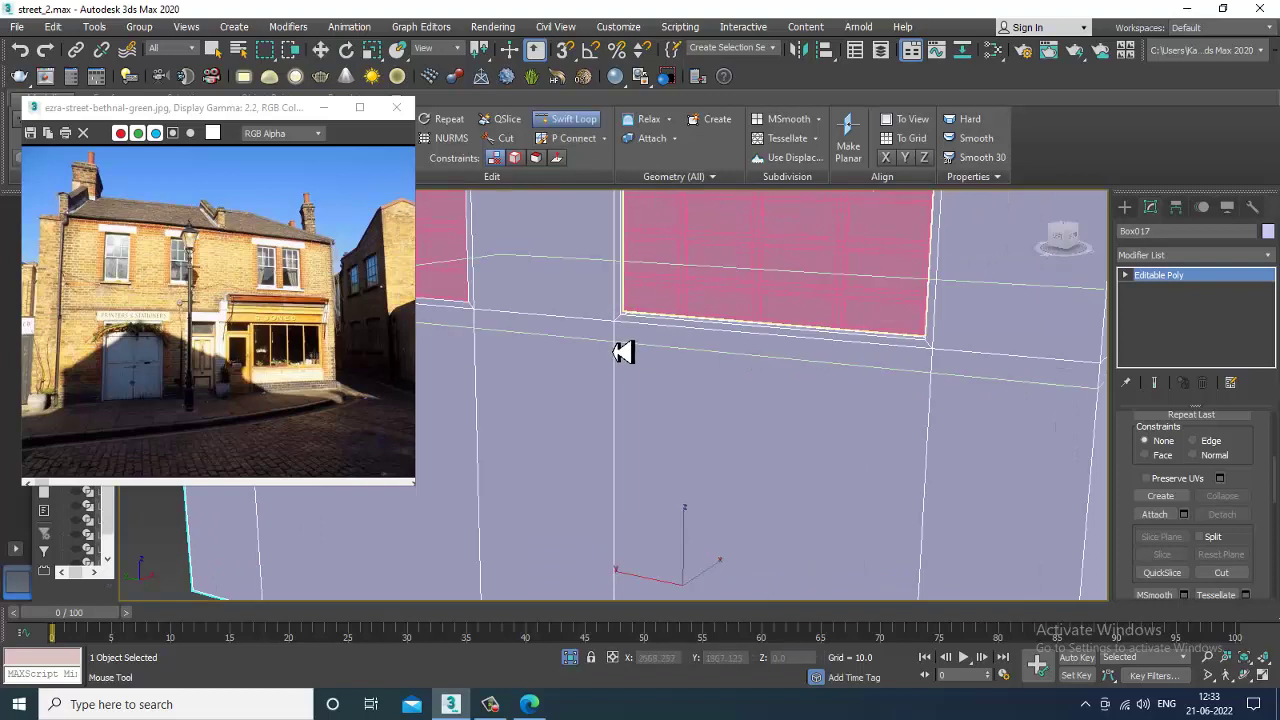
{"action": "left_click", "coordinate": [623, 348]}
{"action": "left_click", "coordinate": [626, 342]}
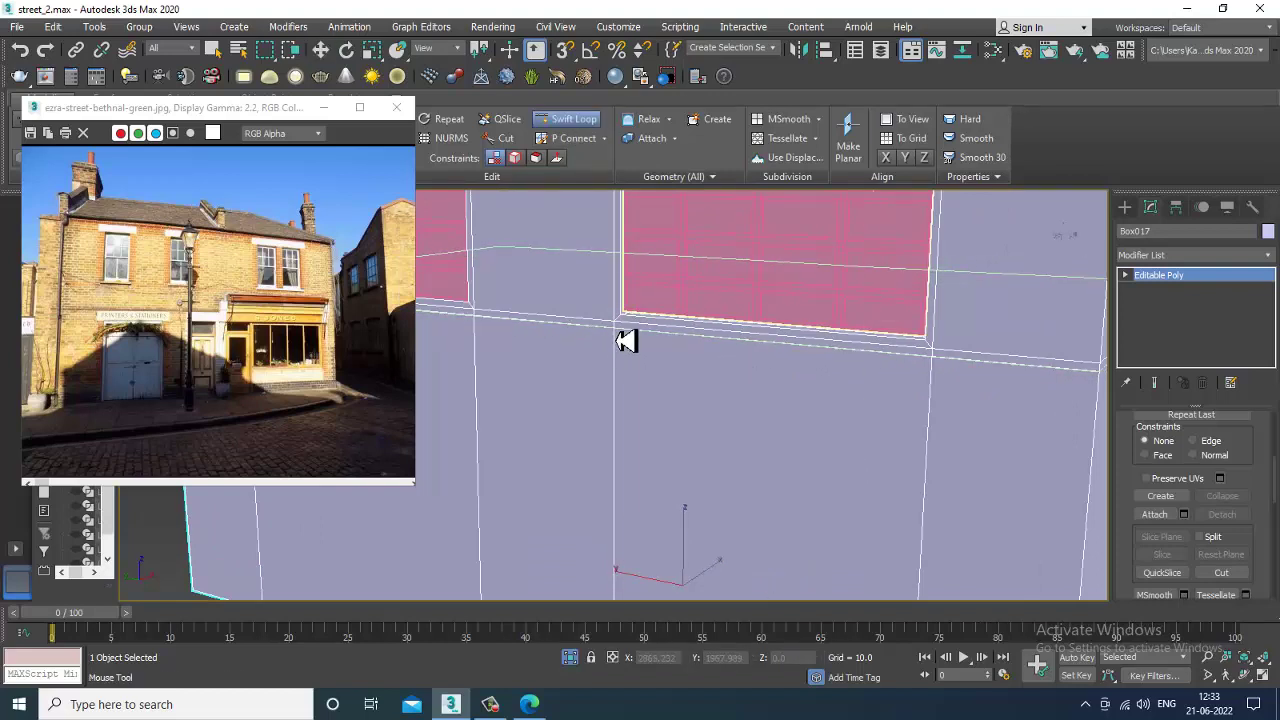
{"action": "right_click", "coordinate": [630, 342]}
Extrude the narrow wall strips directly beneath both window openings outward by about 4.9 to form sills.
{"action": "key", "text": "4"}
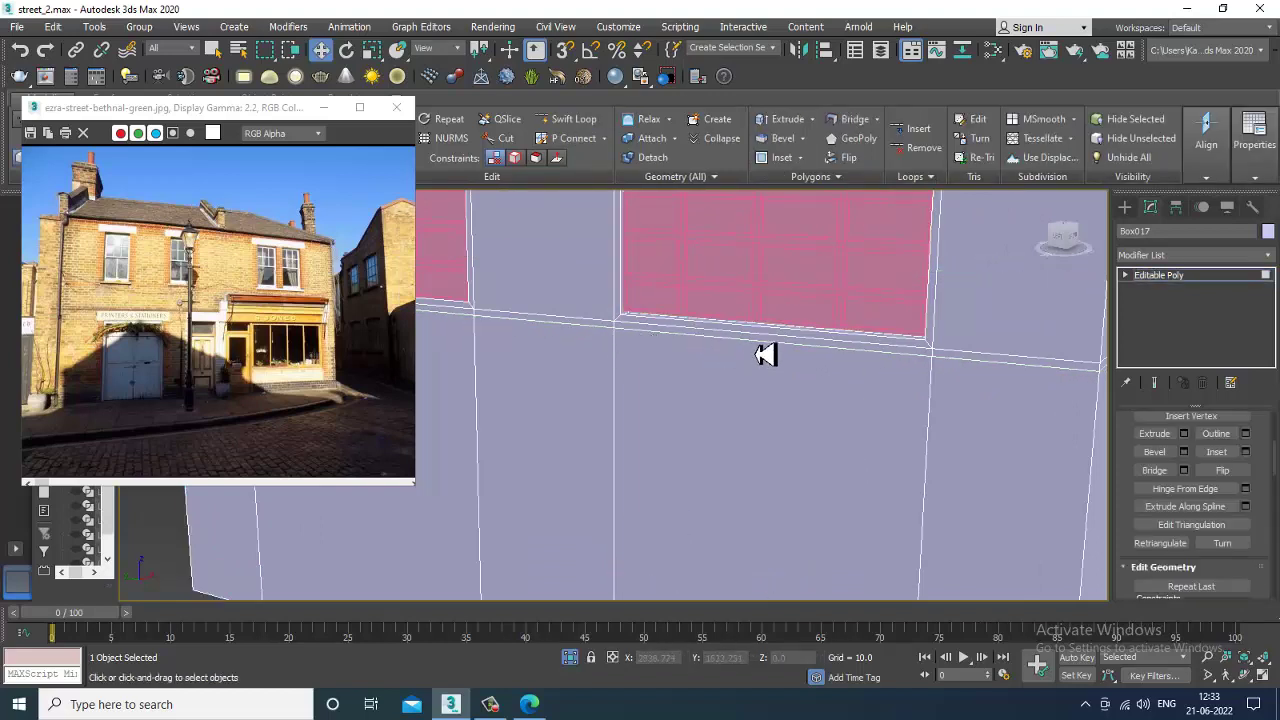
{"action": "left_click", "coordinate": [765, 355]}
{"action": "left_click", "coordinate": [766, 345]}
{"action": "middle_click_drag", "start_coordinate": [563, 306], "coordinate": [687, 322]}
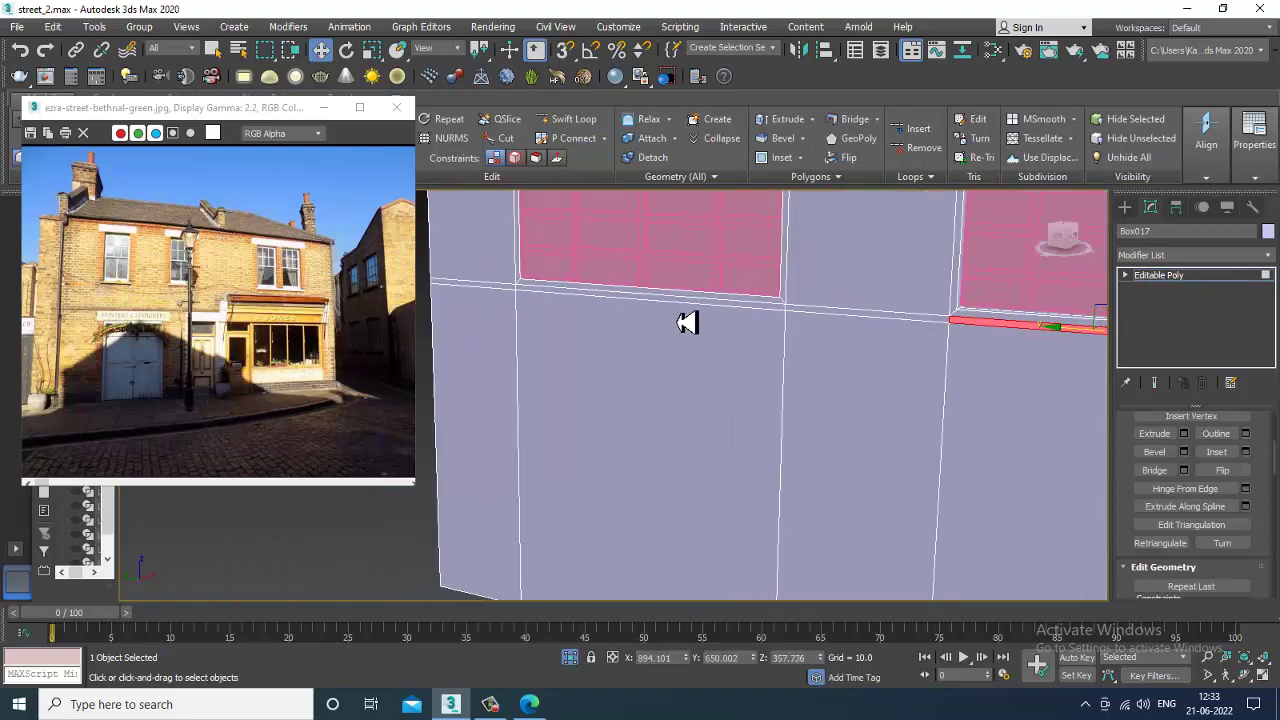
{"action": "left_click", "coordinate": [720, 312], "text": "ctrl"}
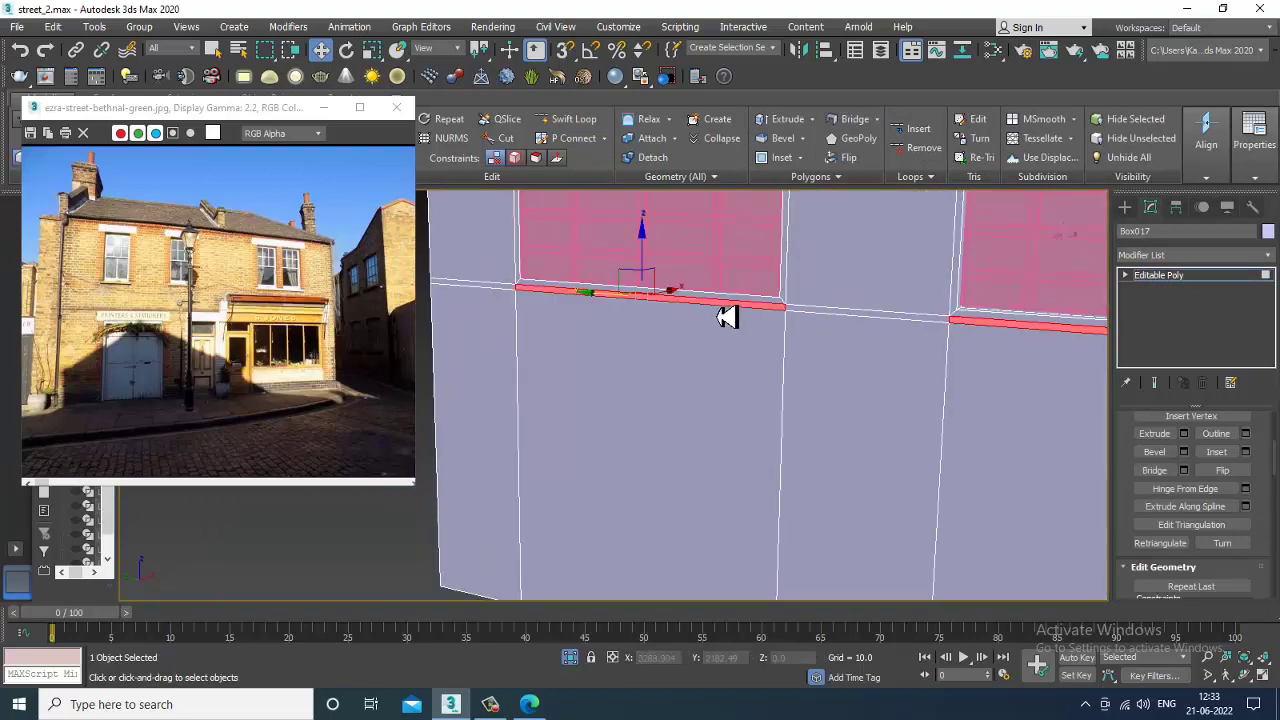
{"action": "left_click", "coordinate": [1185, 435]}
{"action": "middle_click_drag", "start_coordinate": [690, 356], "coordinate": [591, 382], "text": "alt"}
{"action": "scroll", "coordinate": [591, 382], "scroll_direction": "up", "scroll_amount": 3}
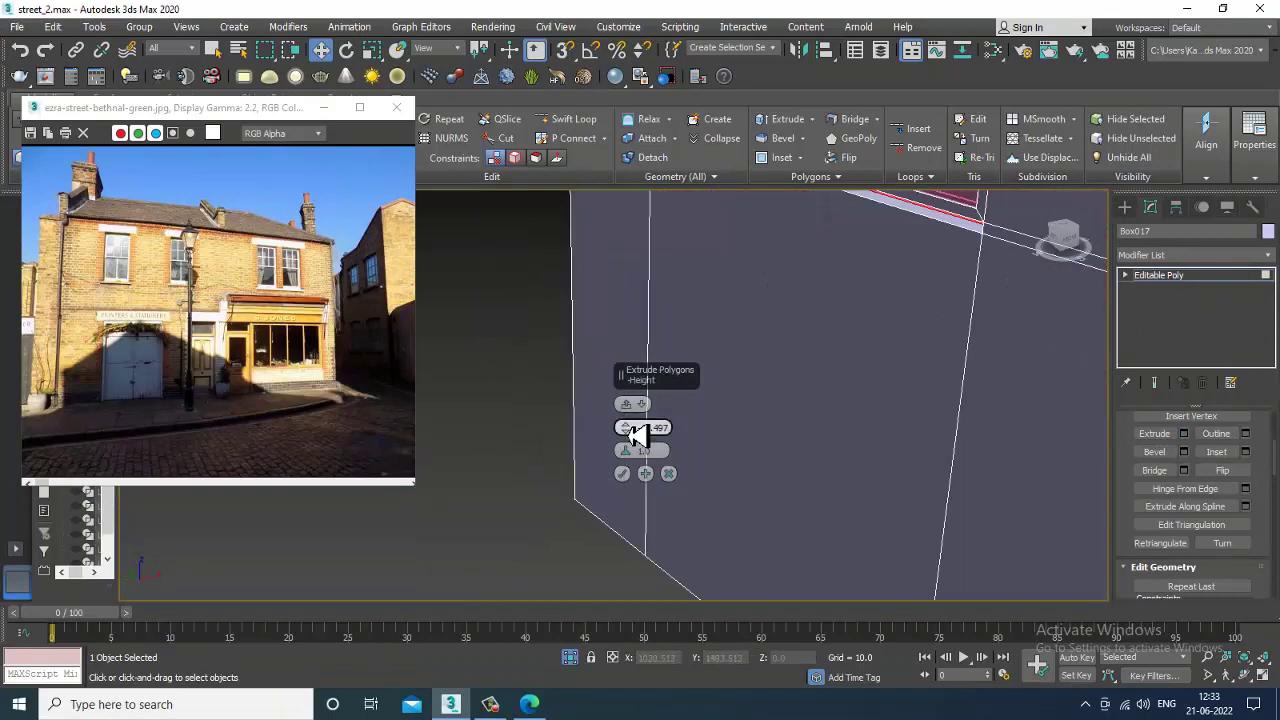
{"action": "left_click_drag", "start_coordinate": [636, 430], "coordinate": [642, 330]}
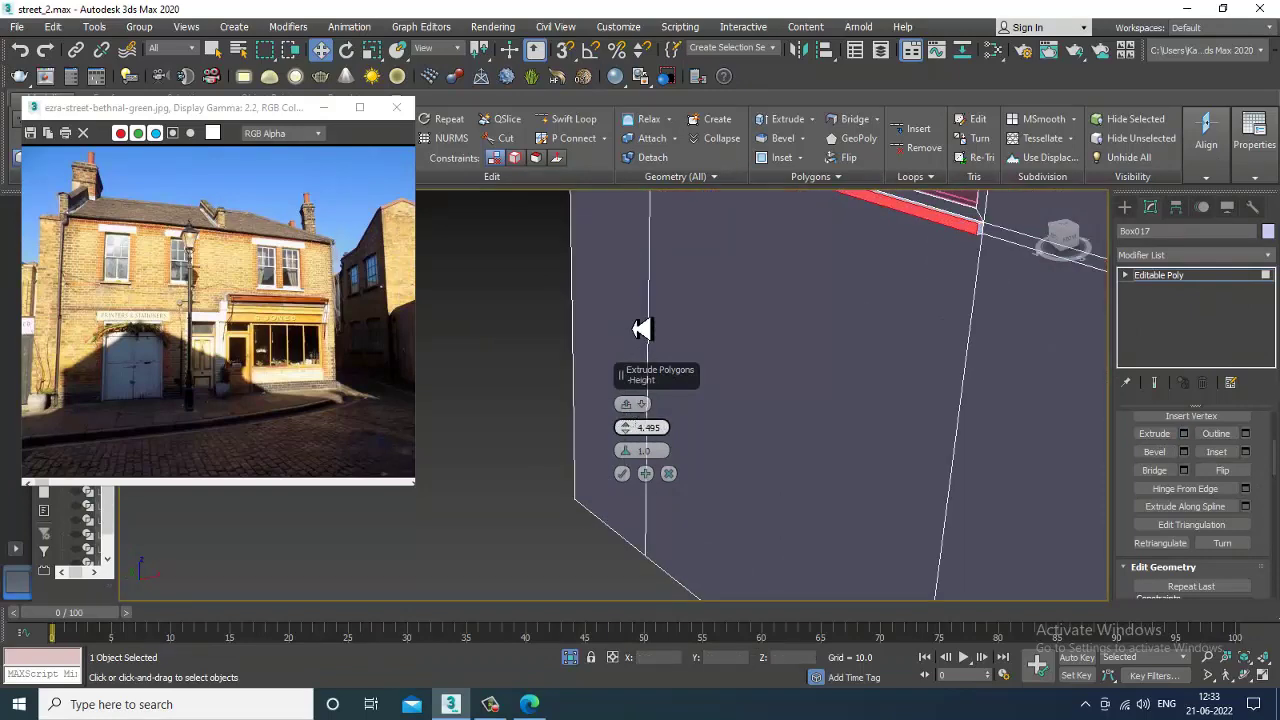
{"action": "left_click", "coordinate": [625, 477]}
{"action": "scroll", "coordinate": [764, 420], "scroll_direction": "down", "scroll_amount": 5}
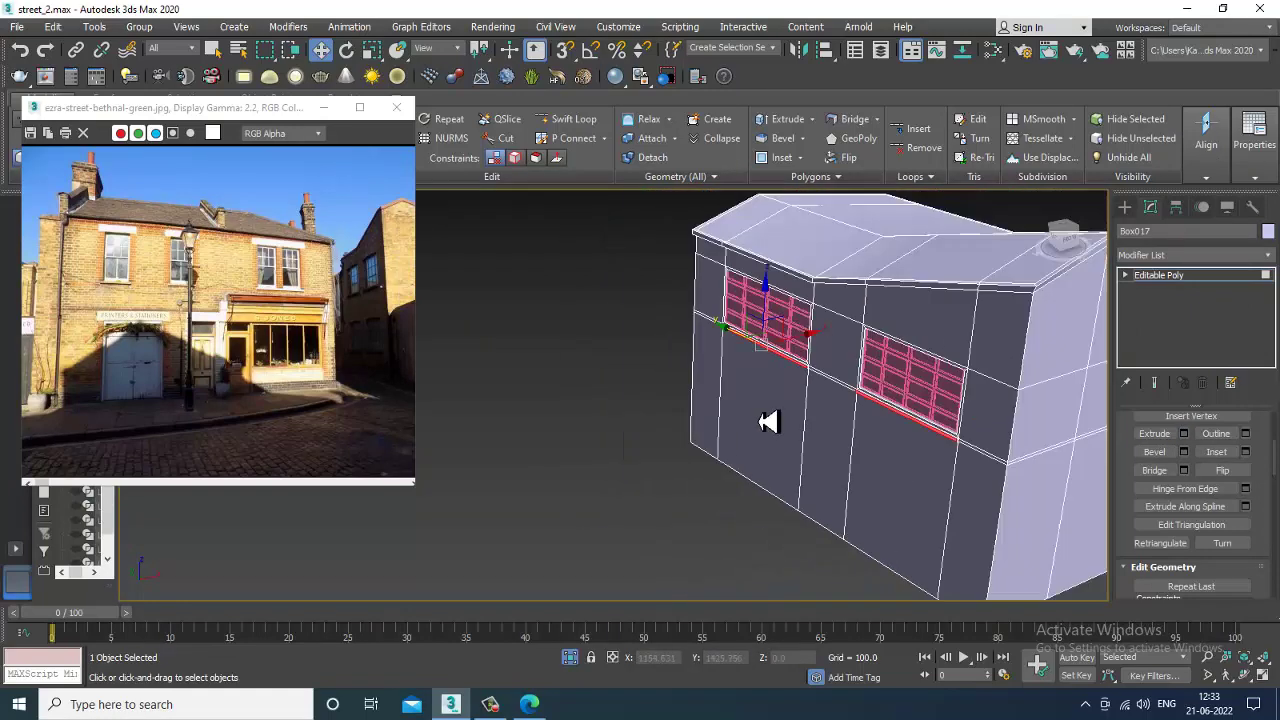
Add two horizontal edge loops around the building's lower walls with Swift Loop to frame a second row of window openings.
{"action": "middle_click_drag", "start_coordinate": [764, 420], "coordinate": [810, 365], "text": "alt"}
{"action": "scroll", "coordinate": [919, 446], "scroll_direction": "down", "scroll_amount": 2}
{"action": "middle_click_drag", "start_coordinate": [731, 377], "coordinate": [656, 358], "text": "alt"}
{"action": "scroll", "coordinate": [743, 391], "scroll_direction": "up", "scroll_amount": 3}
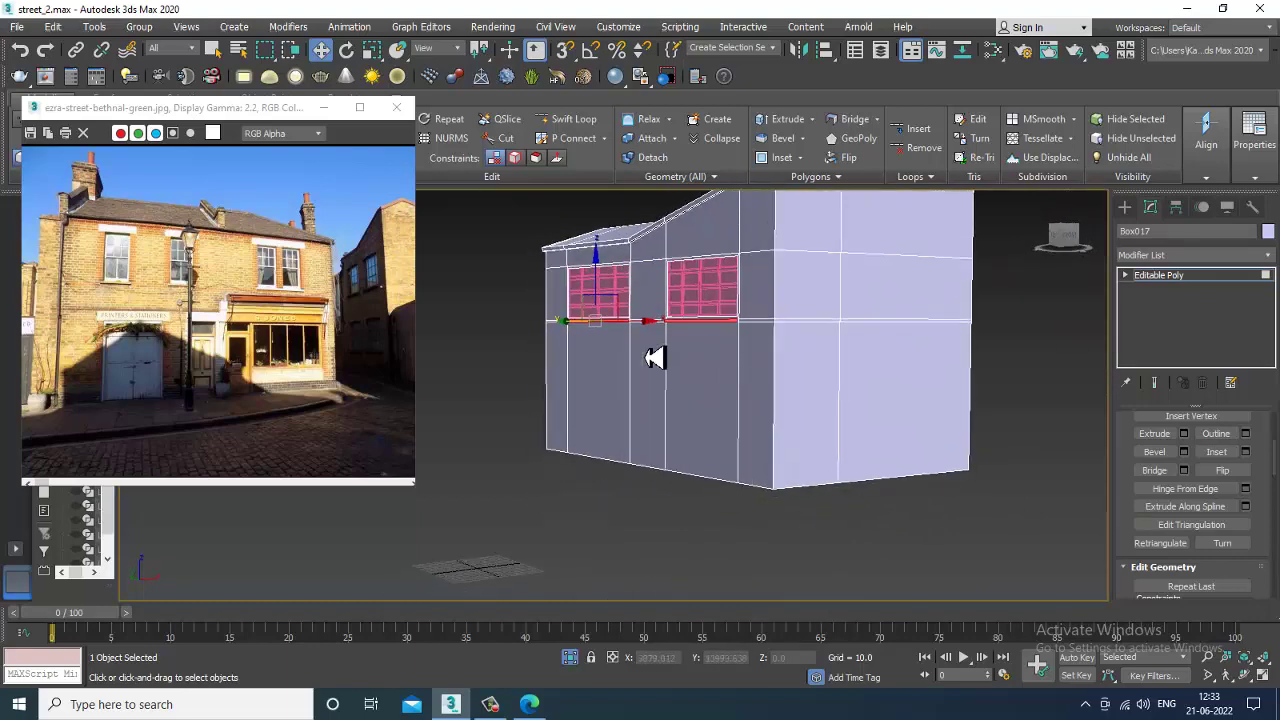
{"action": "left_click", "coordinate": [568, 119]}
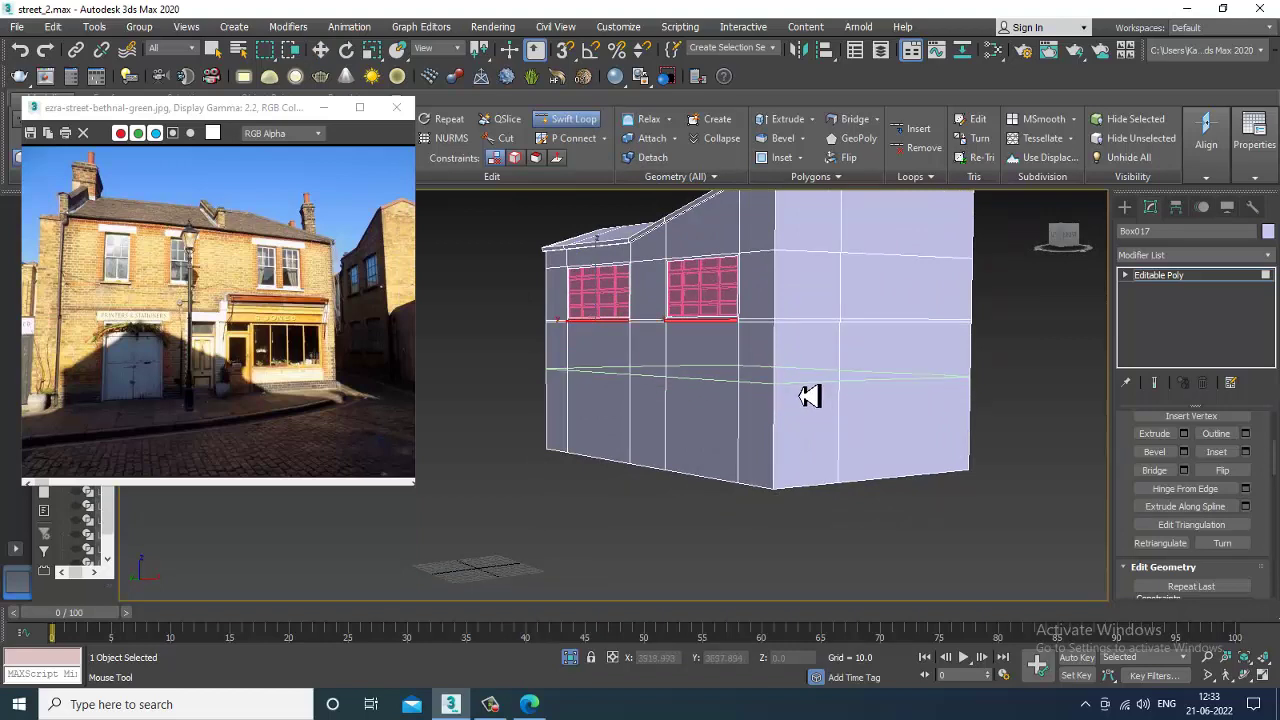
{"action": "left_click", "coordinate": [808, 395]}
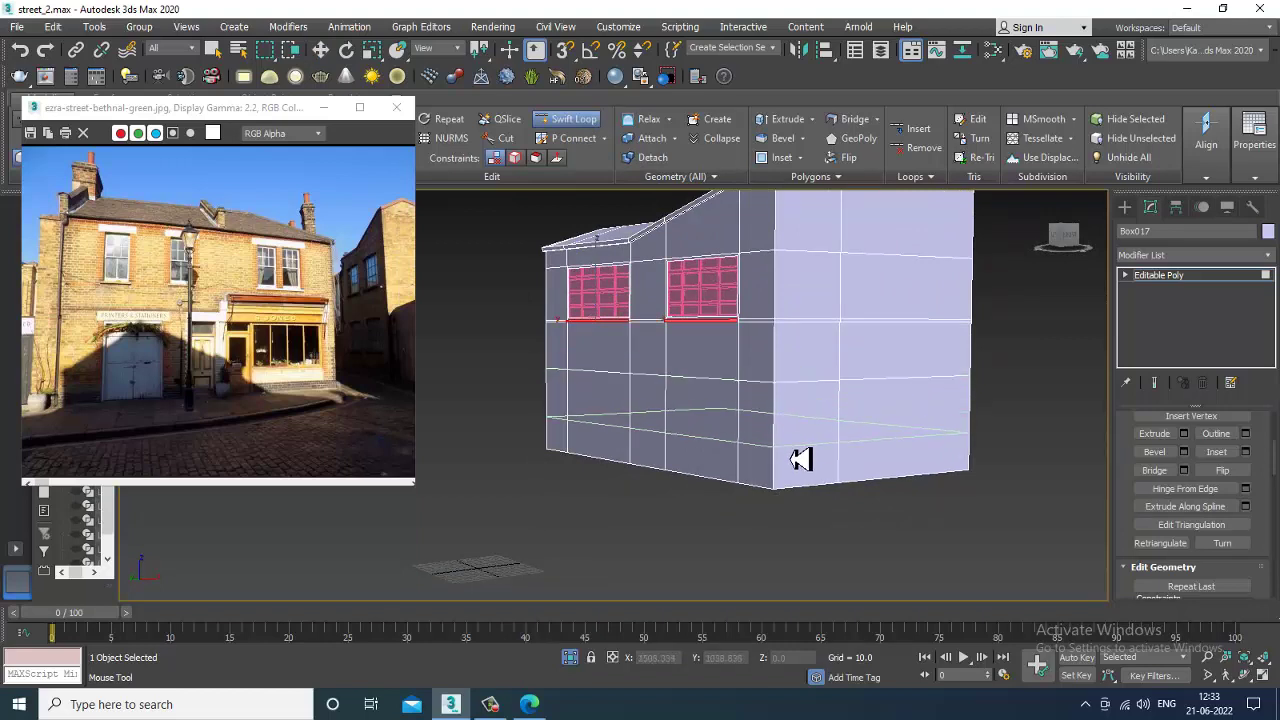
{"action": "key", "text": "w"}
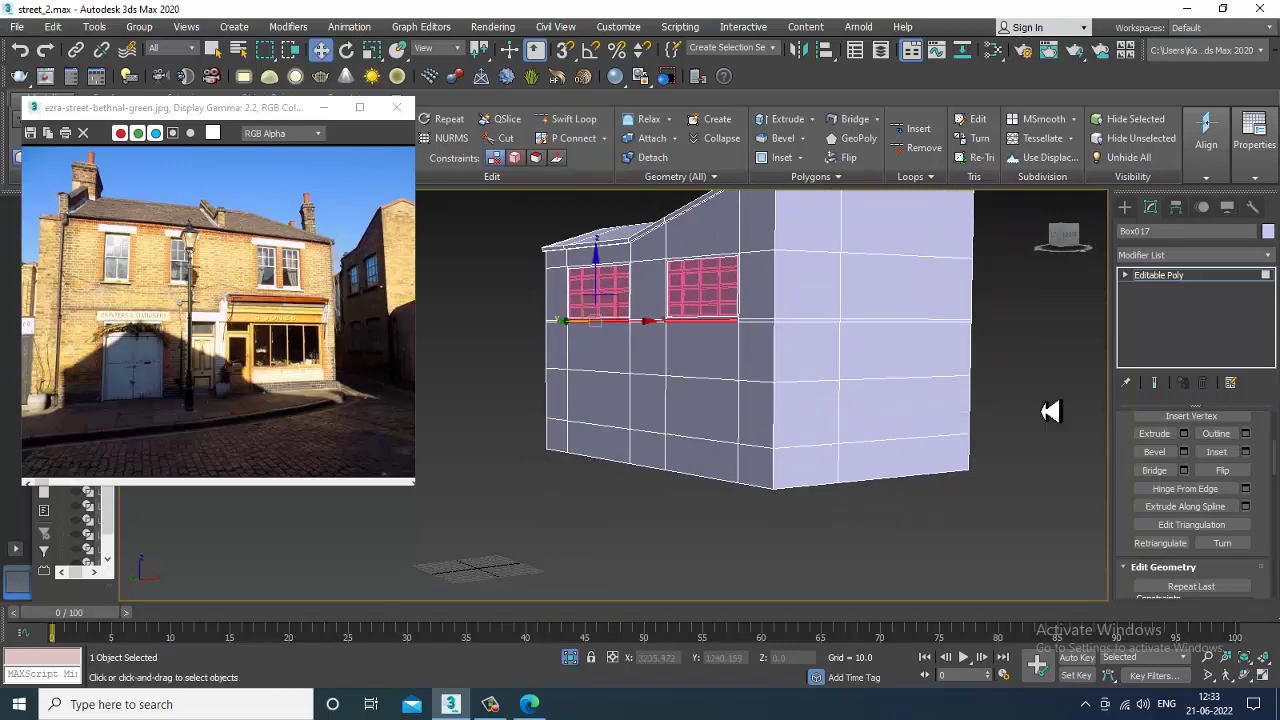
Inset the two side-wall polygons directly below the upper windows, between the new edge loops.
{"action": "left_click", "coordinate": [1158, 281]}
{"action": "left_click", "coordinate": [764, 370]}
{"action": "scroll", "coordinate": [728, 385], "scroll_direction": "up", "scroll_amount": 2}
{"action": "middle_click_drag", "start_coordinate": [690, 358], "coordinate": [717, 372], "text": "alt"}
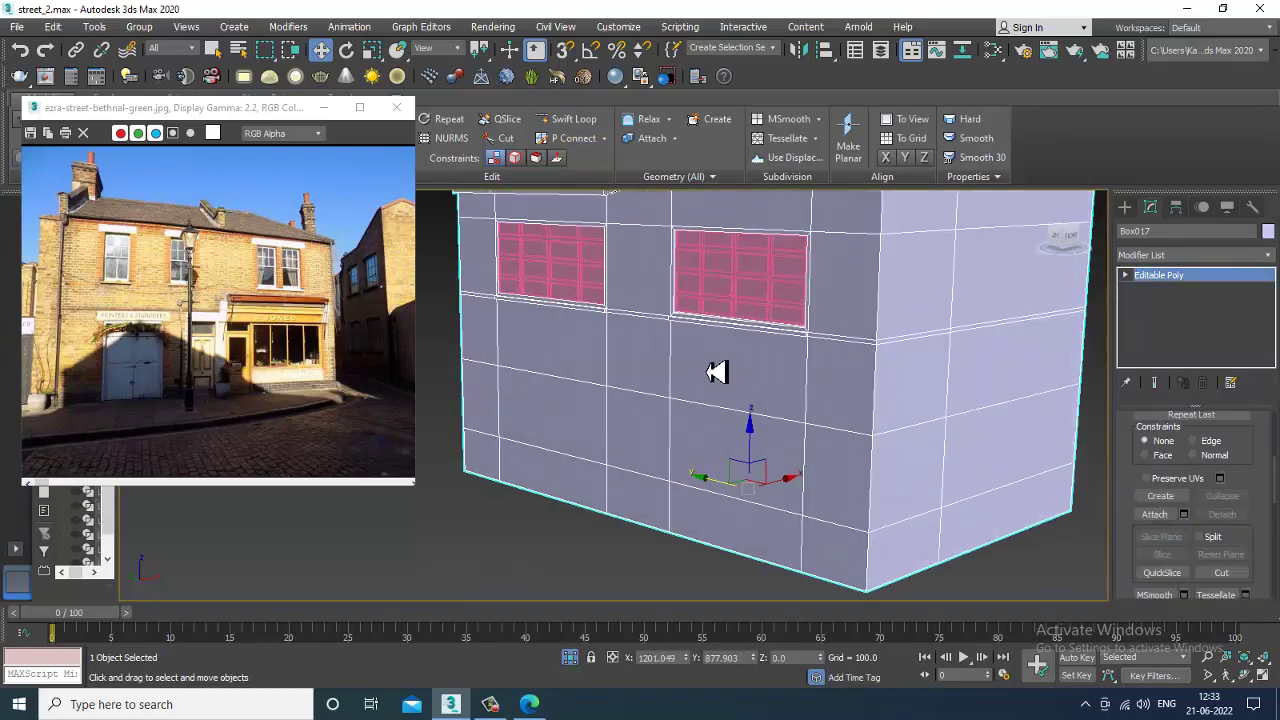
{"action": "key", "text": "4"}
{"action": "left_click", "coordinate": [700, 449]}
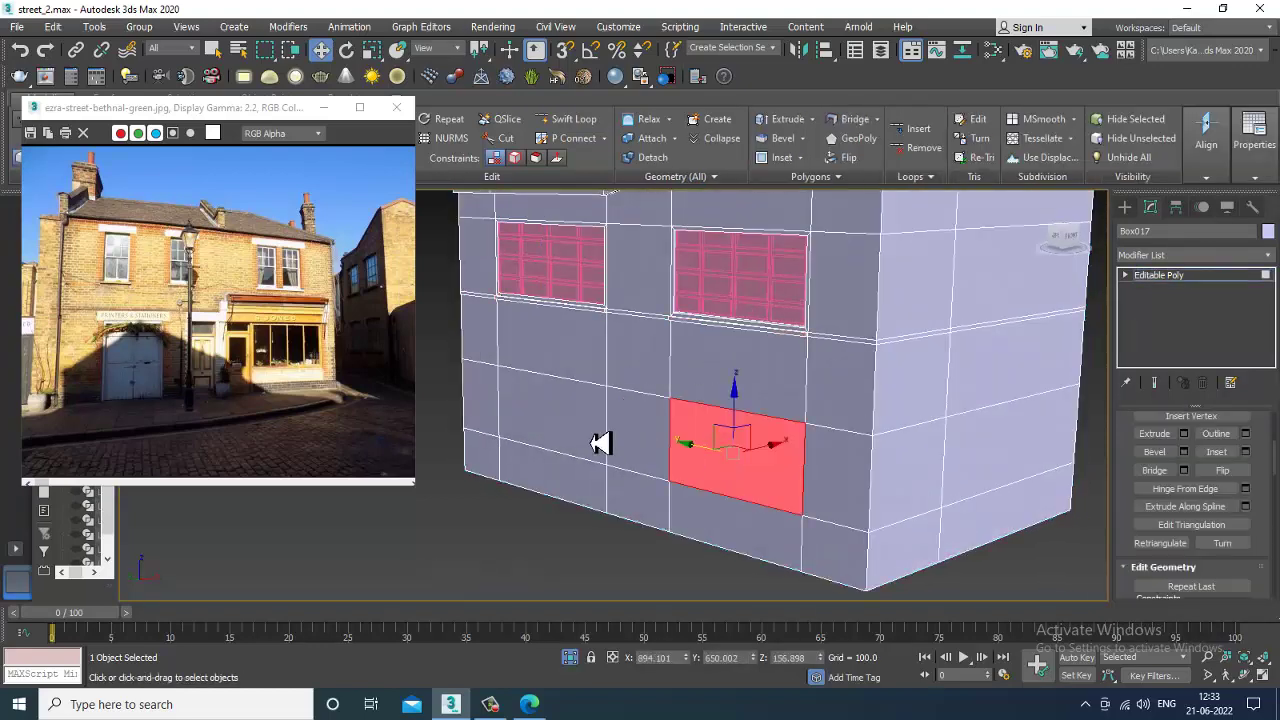
{"action": "left_click", "coordinate": [600, 443], "text": "ctrl"}
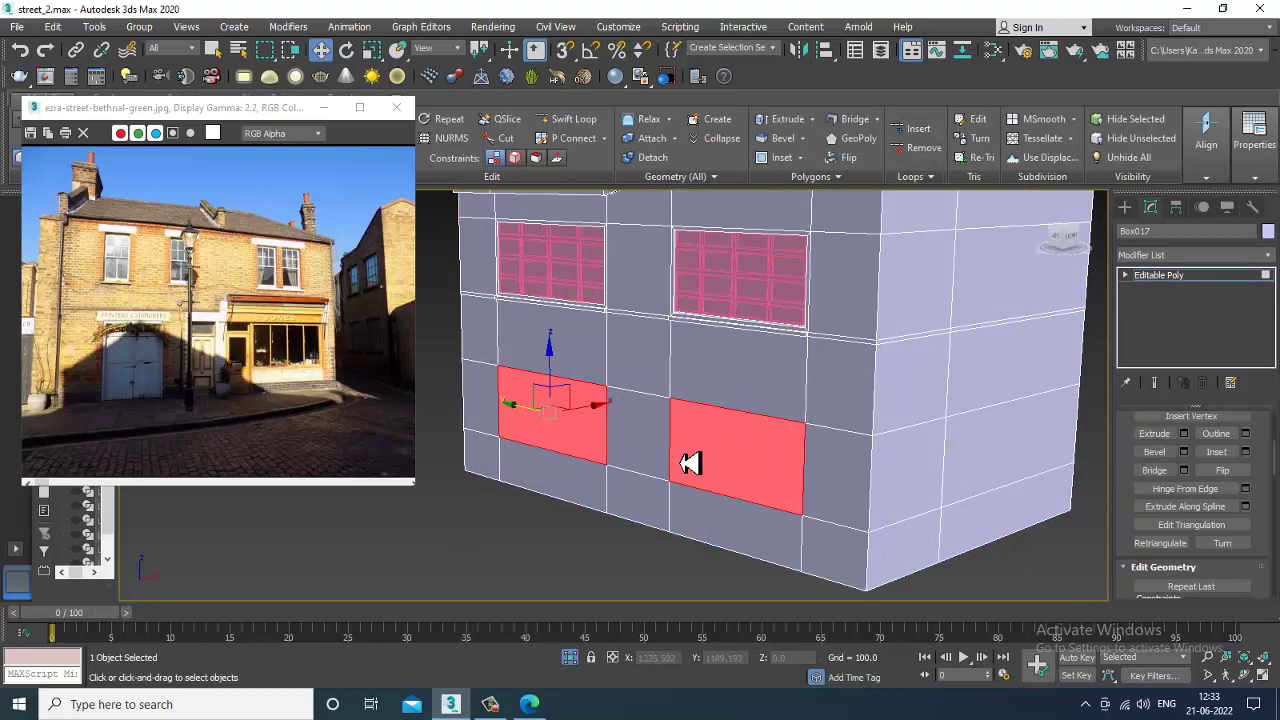
{"action": "middle_click_drag", "start_coordinate": [812, 387], "coordinate": [940, 412], "text": "alt"}
{"action": "left_click", "coordinate": [1246, 452]}
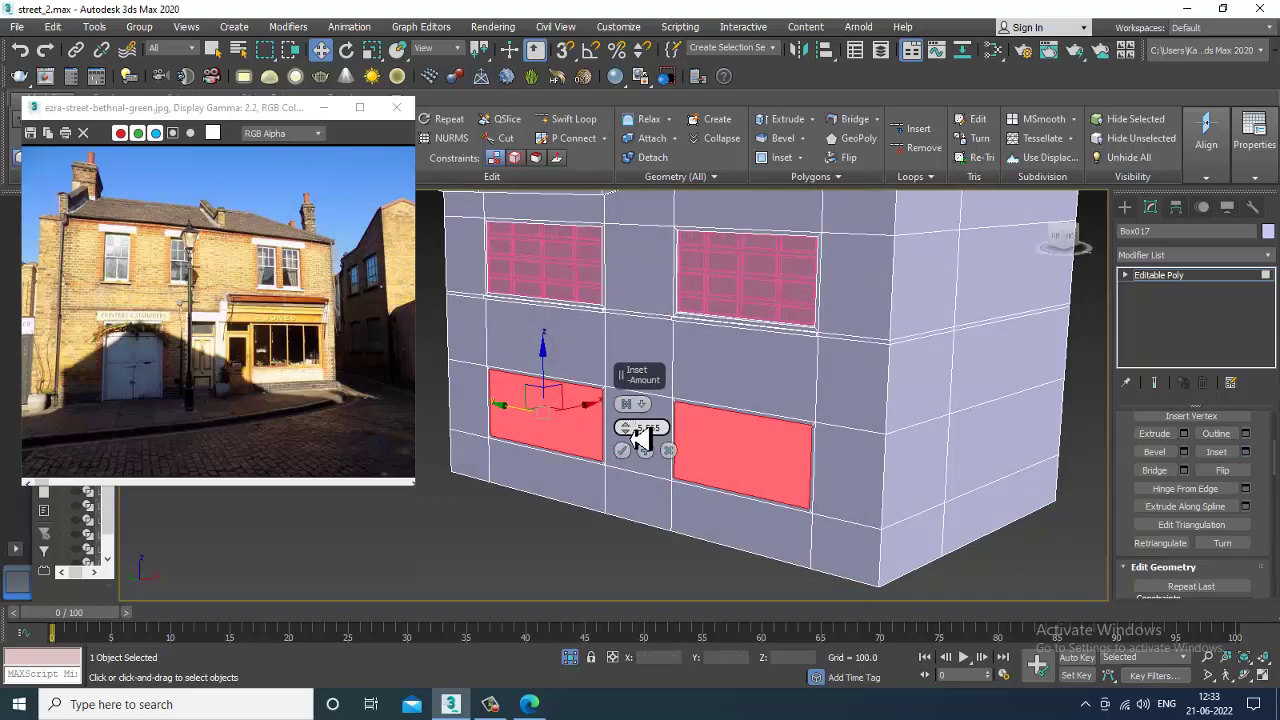
{"action": "left_click", "coordinate": [622, 450]}
Extrude the two inset lower polygons inward by about 3.26 to recess the window openings.
{"action": "left_click", "coordinate": [1184, 433]}
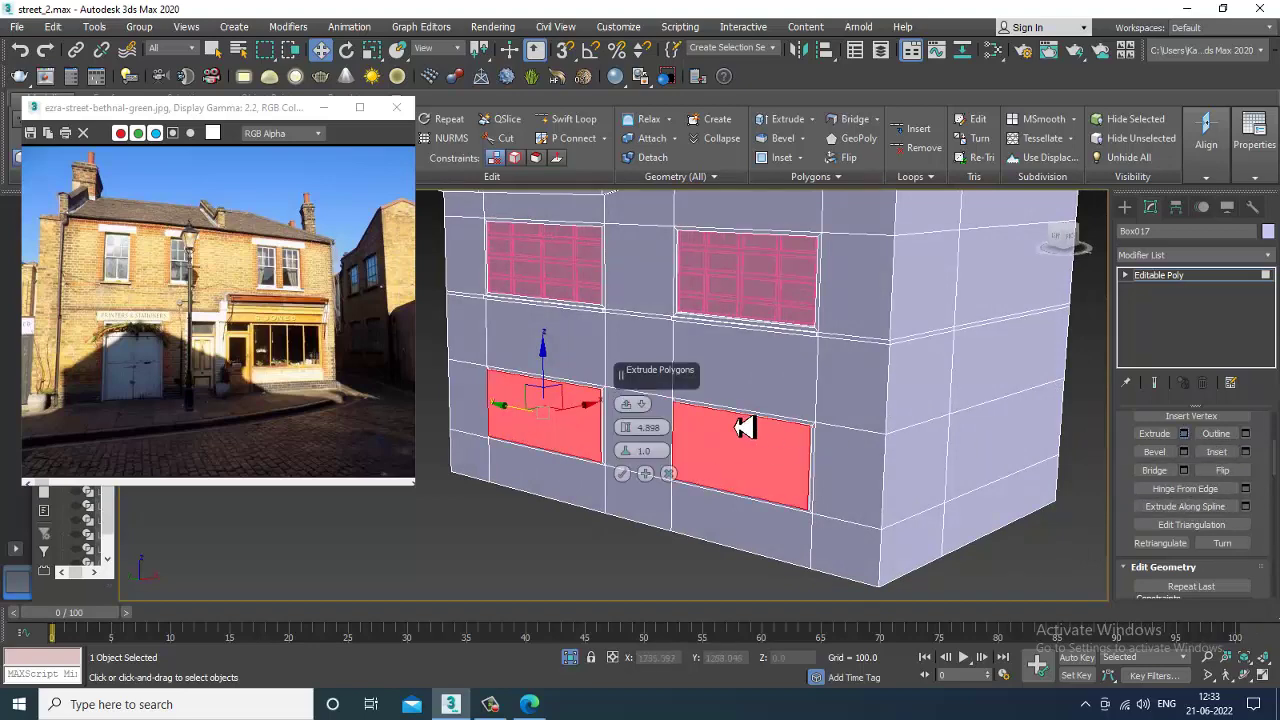
{"action": "scroll", "coordinate": [666, 429], "scroll_direction": "up", "scroll_amount": 5}
{"action": "left_click_drag", "start_coordinate": [634, 429], "coordinate": [648, 513]}
{"action": "left_click", "coordinate": [622, 473]}
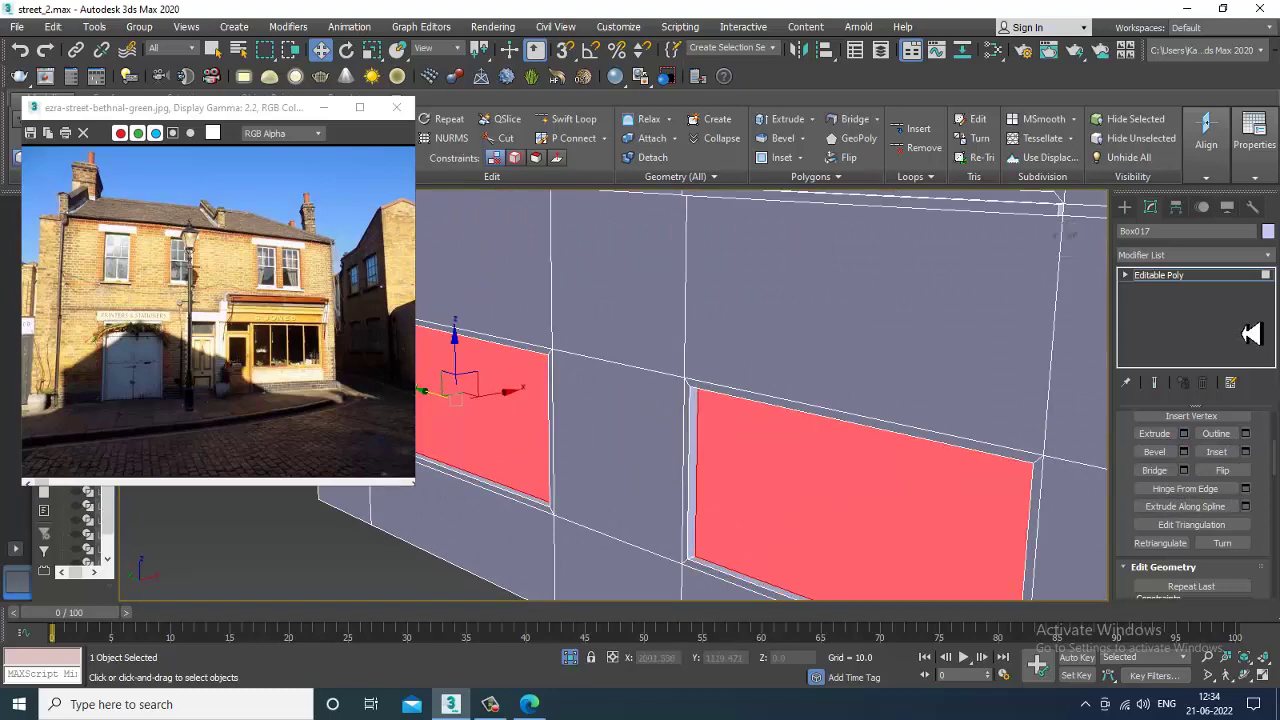
Clone both upper mullioned windows straight down into the recessed lower openings.
{"action": "left_click", "coordinate": [1190, 279]}
{"action": "scroll", "coordinate": [787, 290], "scroll_direction": "down", "scroll_amount": 5}
{"action": "middle_click_drag", "start_coordinate": [787, 290], "coordinate": [778, 330]}
{"action": "left_click", "coordinate": [773, 283]}
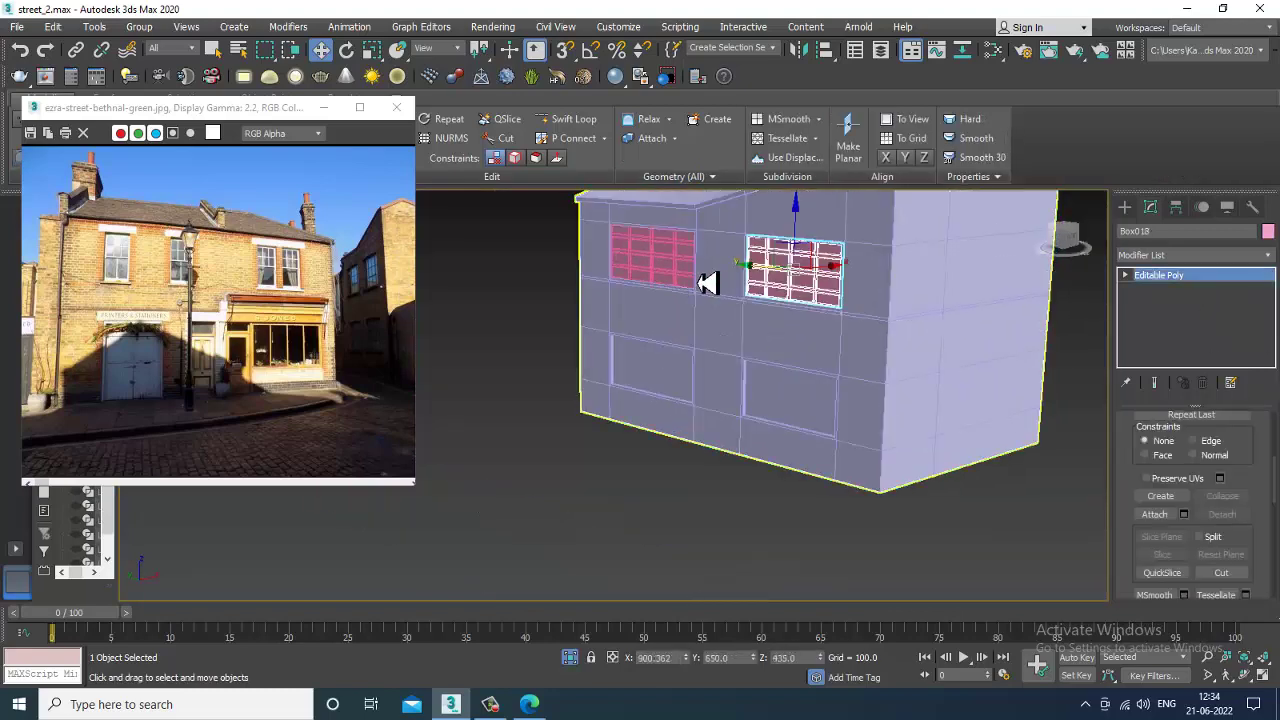
{"action": "left_click", "coordinate": [683, 268], "text": "ctrl"}
{"action": "left_click_drag", "start_coordinate": [731, 234], "coordinate": [754, 378], "text": "shift"}
{"action": "left_click", "coordinate": [642, 421]}
{"action": "left_click", "coordinate": [737, 449]}
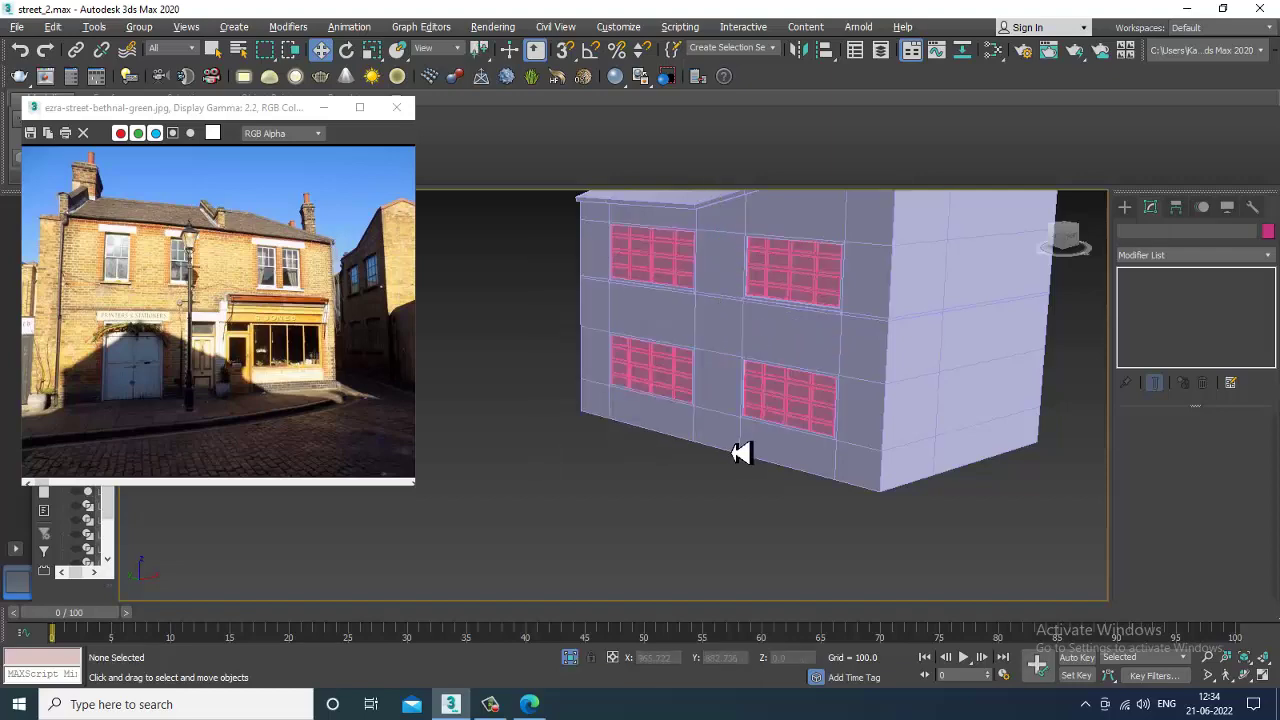
End the isolation of the neighbouring building to bring back the rest of the street scene.
{"action": "mouse_move", "coordinate": [737, 449]}
{"action": "middle_mouse_down", "text": "alt"}
{"action": "mouse_move", "coordinate": [700, 380]}
{"action": "mouse_move", "coordinate": [765, 458]}
{"action": "mouse_move", "coordinate": [771, 431]}
{"action": "mouse_move", "coordinate": [694, 420]}
{"action": "middle_mouse_up", "text": "alt"}
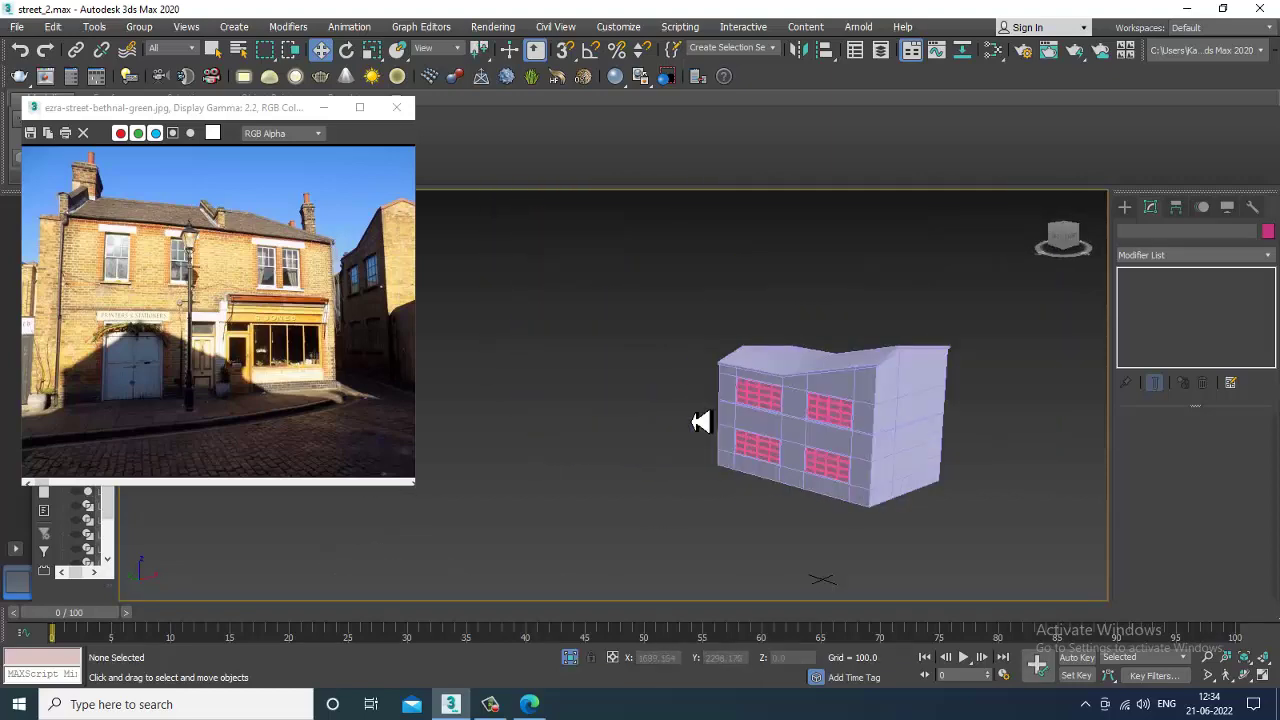
{"action": "scroll", "coordinate": [700, 415], "scroll_direction": "up", "scroll_amount": 4}
{"action": "right_click", "coordinate": [1014, 316]}
{"action": "left_click", "coordinate": [1060, 201]}
{"action": "scroll", "coordinate": [782, 437], "scroll_direction": "down", "scroll_amount": 4}
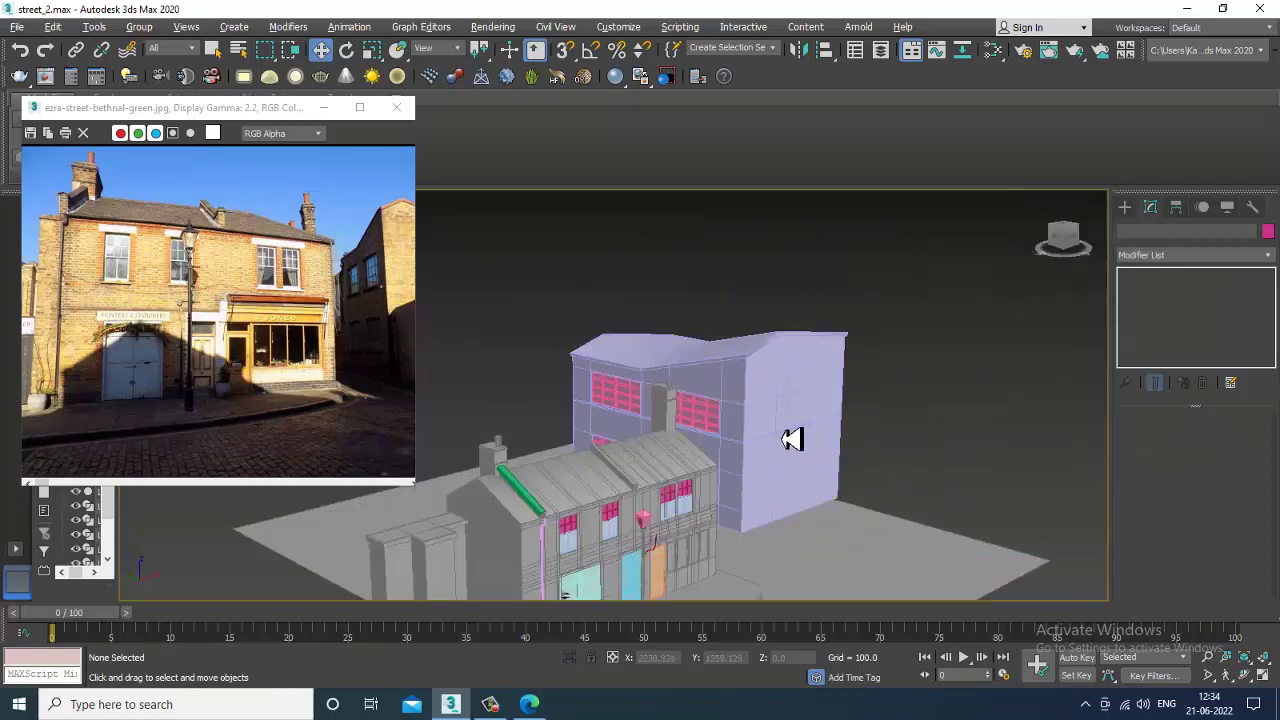
{"action": "middle_click_drag", "start_coordinate": [782, 437], "coordinate": [711, 414], "text": "alt"}
{"action": "scroll", "coordinate": [751, 397], "scroll_direction": "up", "scroll_amount": 3}
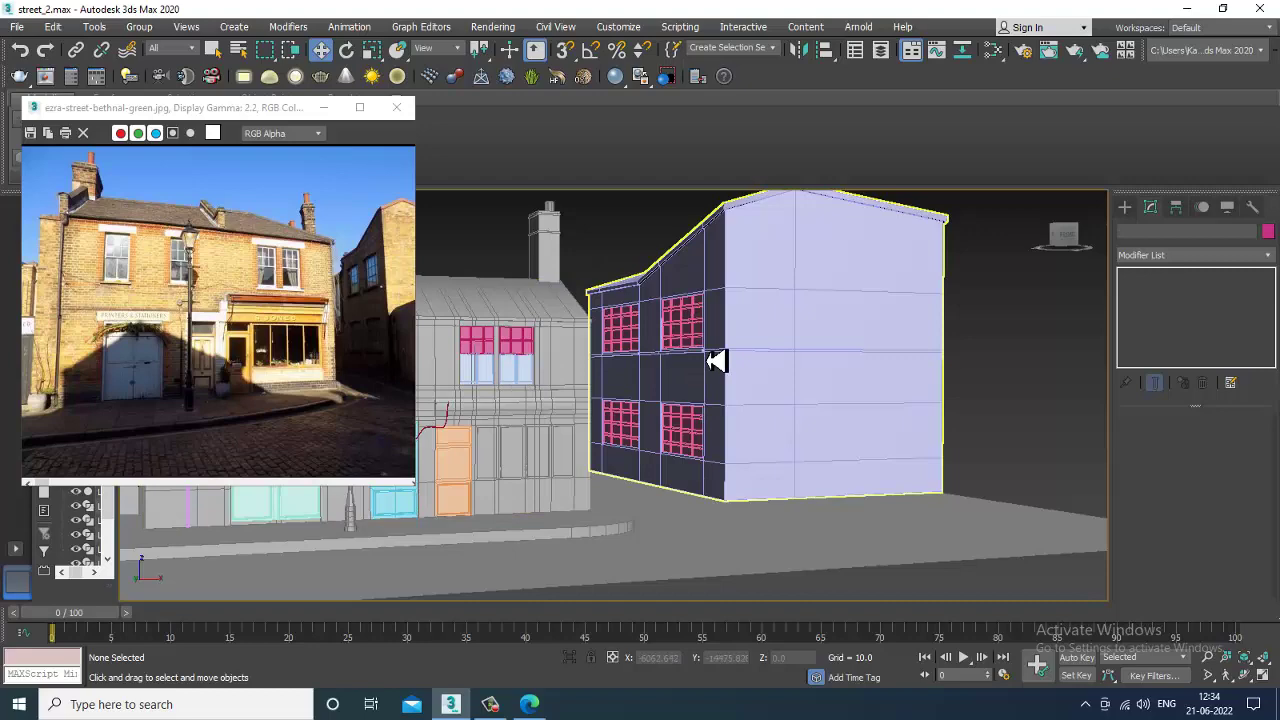
Add a horizontal edge loop around the building just beneath the lower window openings with Swift Loop.
{"action": "middle_click_drag", "start_coordinate": [840, 417], "coordinate": [780, 419], "text": "alt"}
{"action": "scroll", "coordinate": [751, 454], "scroll_direction": "up", "scroll_amount": 3}
{"action": "scroll", "coordinate": [751, 383], "scroll_direction": "up", "scroll_amount": 3}
{"action": "left_click", "coordinate": [809, 369]}
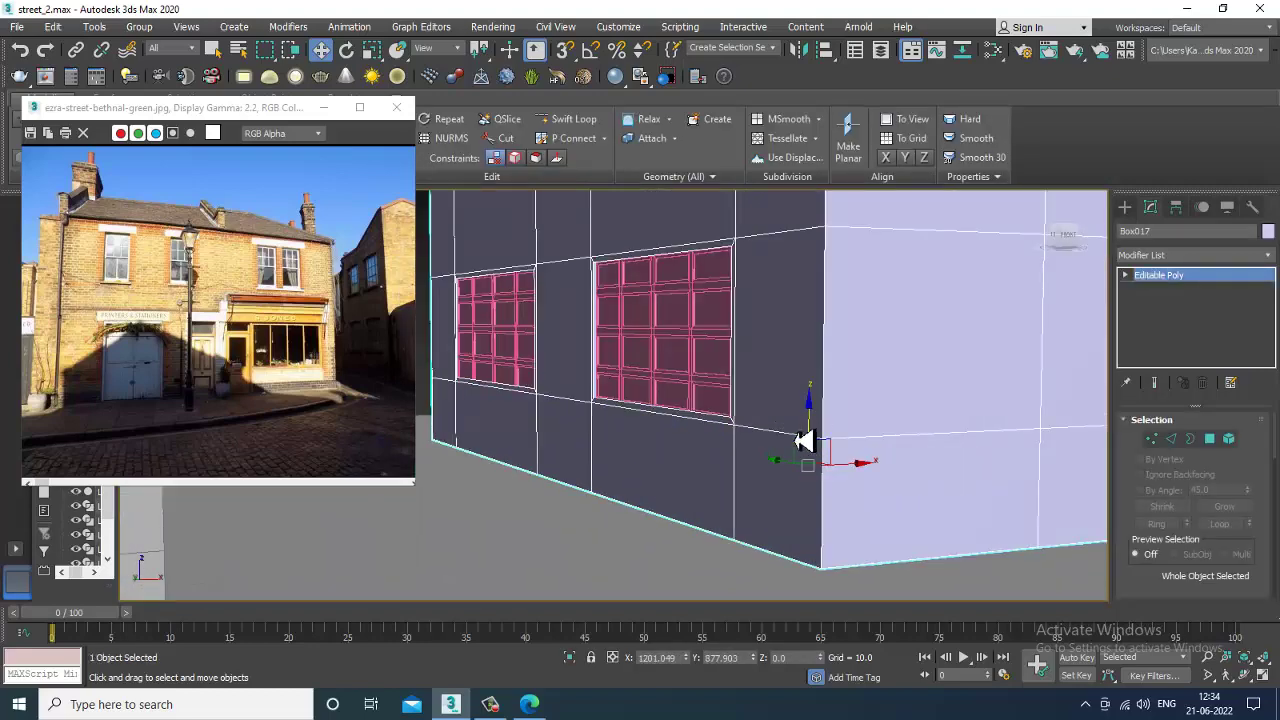
{"action": "left_click", "coordinate": [568, 119]}
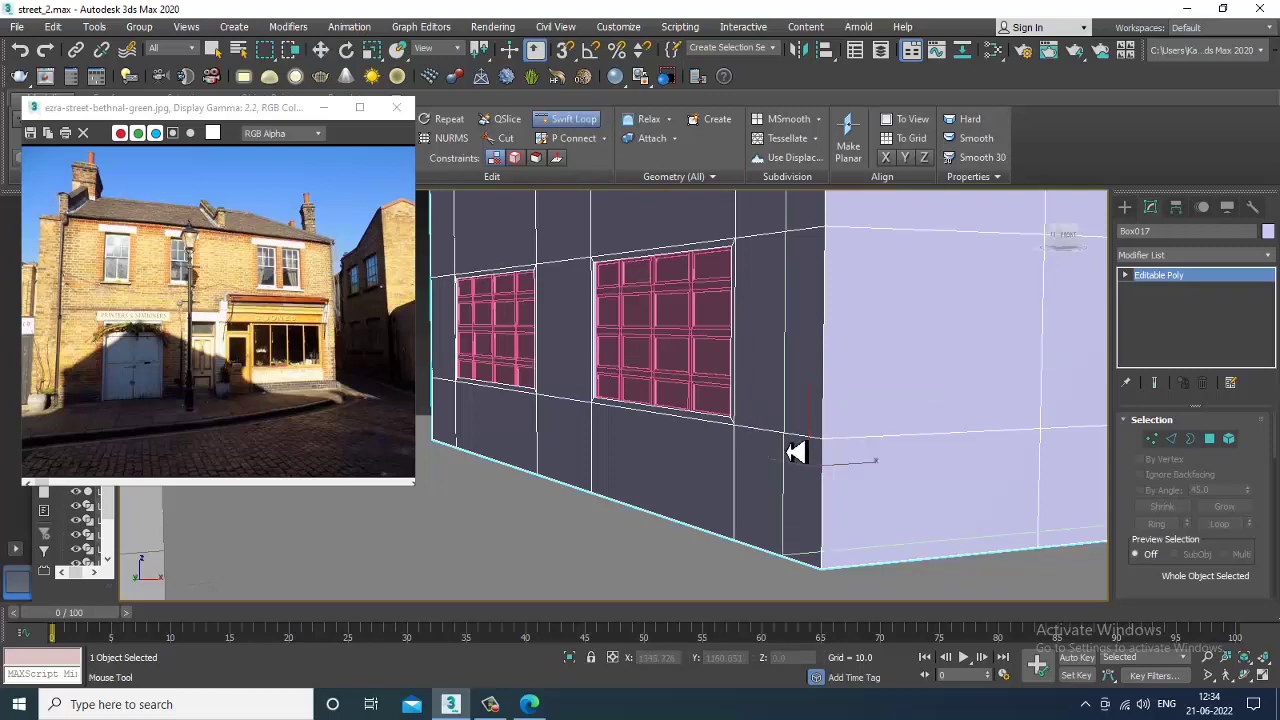
{"action": "left_click", "coordinate": [735, 443]}
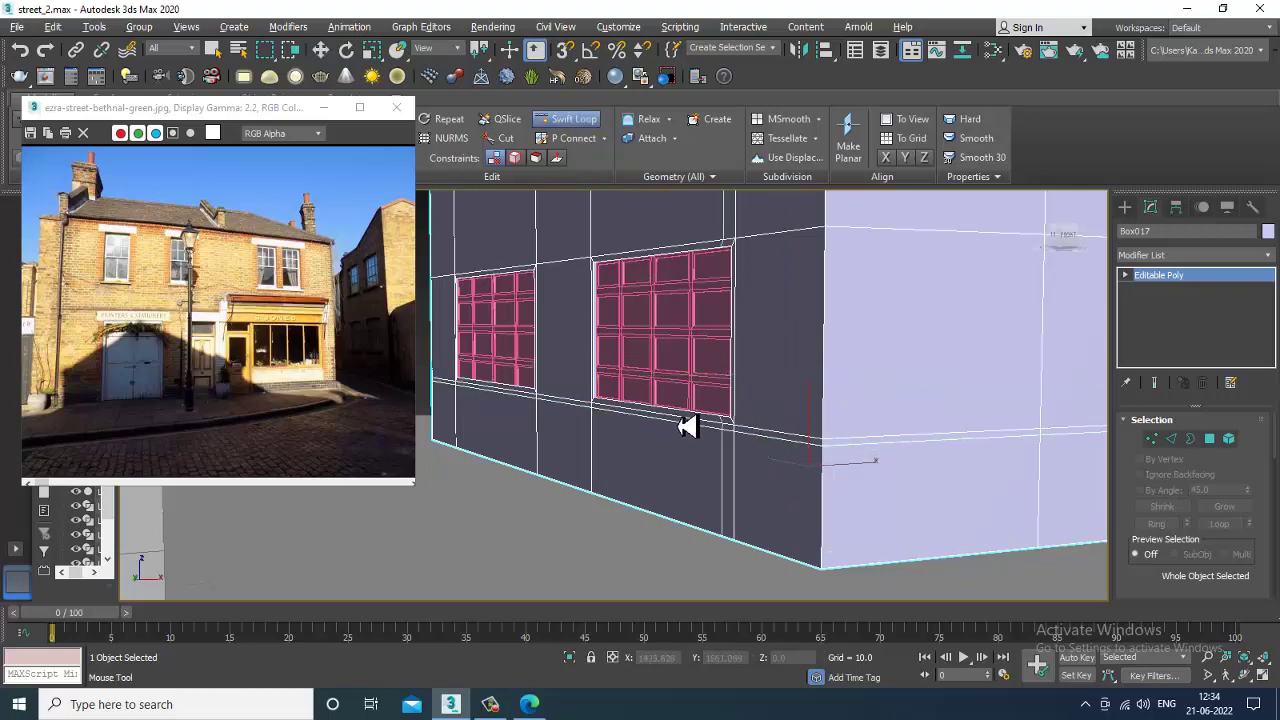
{"action": "right_click", "coordinate": [681, 424]}
Extrude the two narrow wall strips beneath the lower windows outward to form sills.
{"action": "middle_click_drag", "start_coordinate": [681, 424], "coordinate": [657, 428], "text": "alt"}
{"action": "key", "text": "4"}
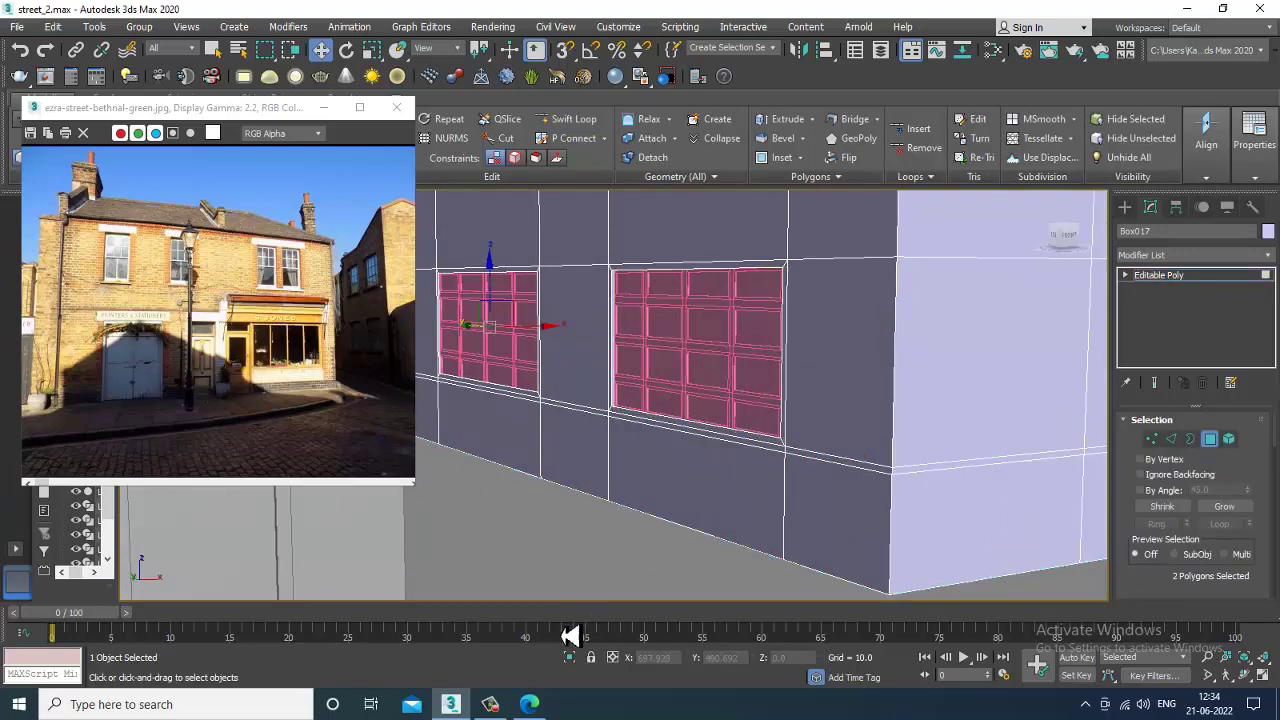
{"action": "left_click", "coordinate": [676, 438]}
{"action": "left_click", "coordinate": [524, 406], "text": "ctrl"}
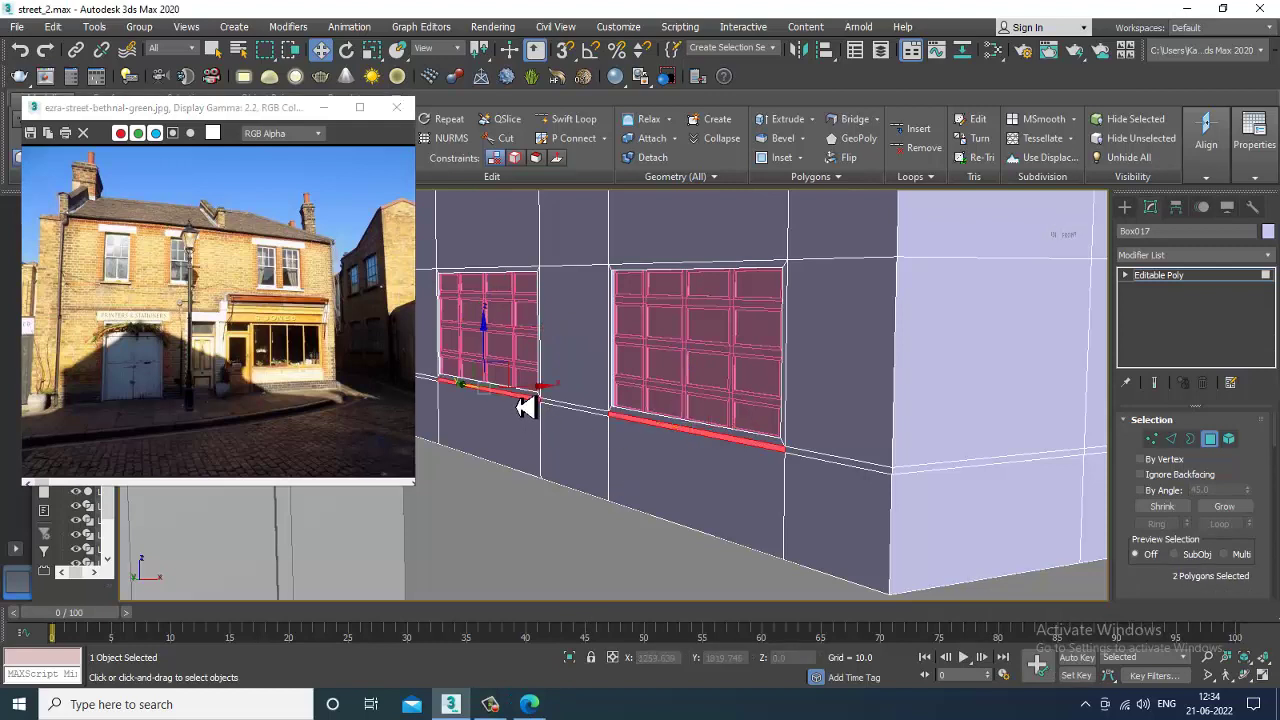
{"action": "scroll", "coordinate": [1224, 582], "scroll_direction": "down", "scroll_amount": 3}
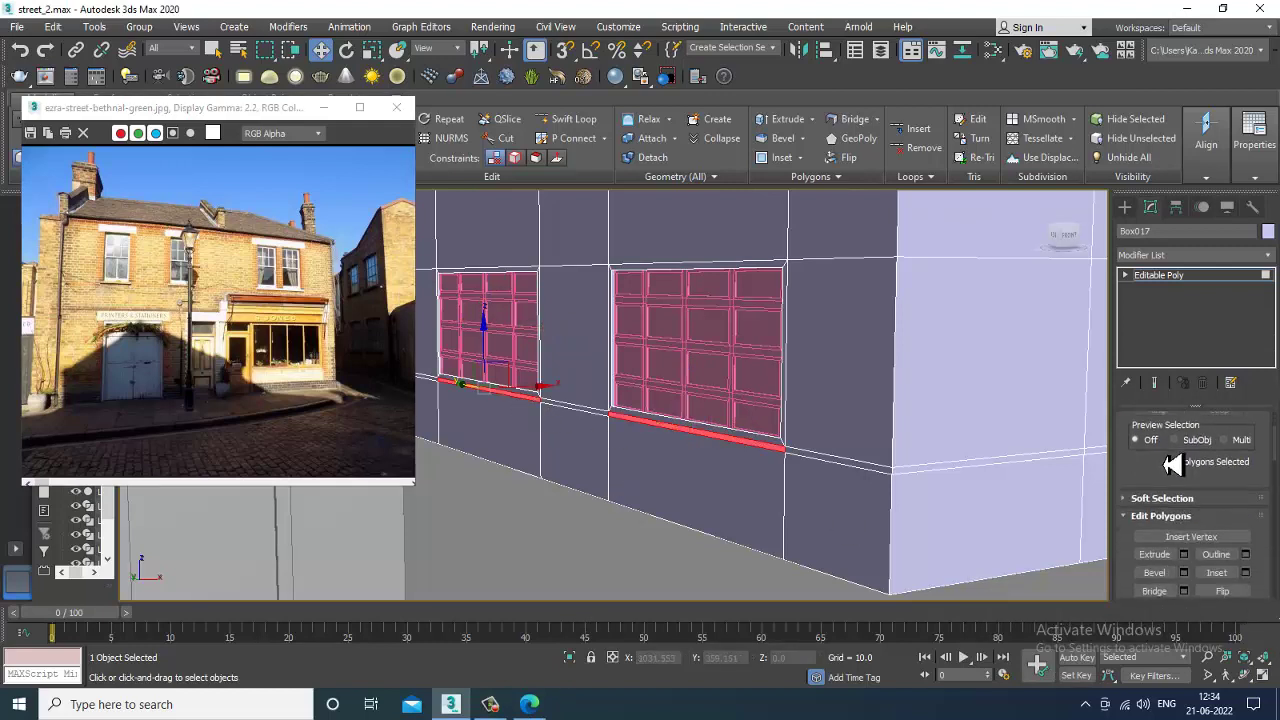
{"action": "left_click", "coordinate": [1185, 555]}
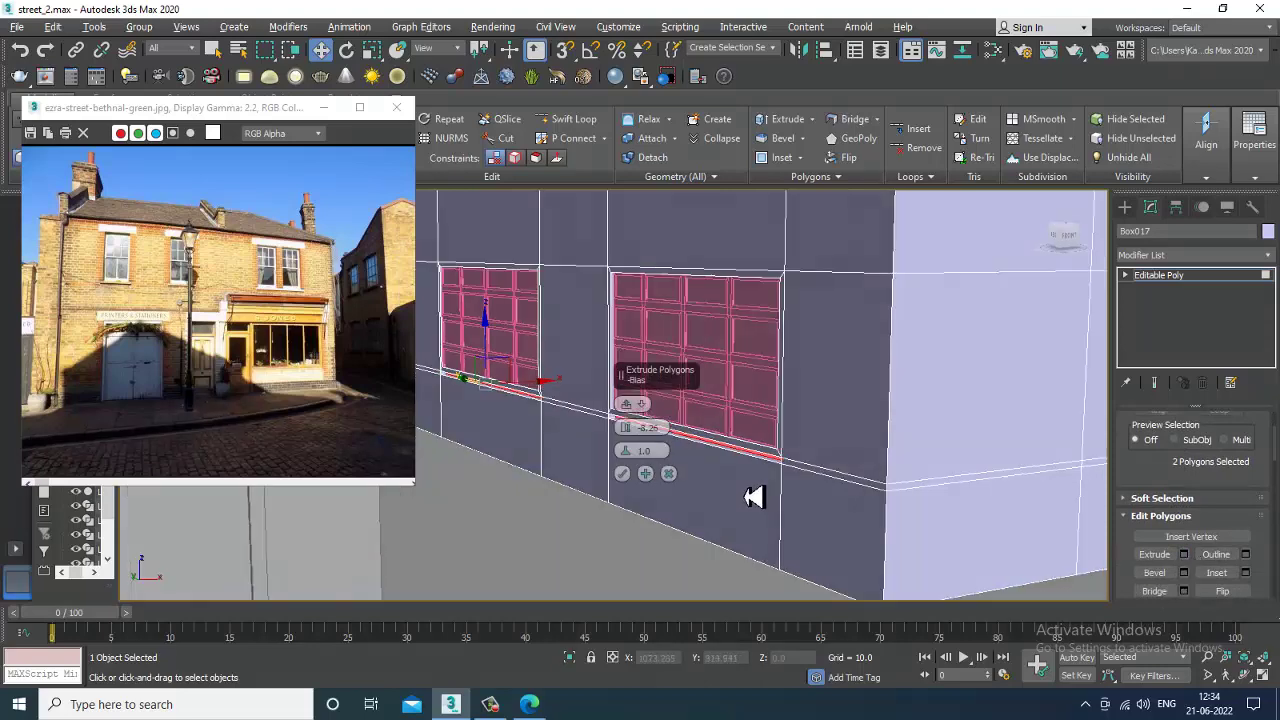
{"action": "scroll", "coordinate": [655, 483], "scroll_direction": "up", "scroll_amount": 3}
{"action": "left_click_drag", "start_coordinate": [627, 430], "coordinate": [632, 374]}
{"action": "left_click", "coordinate": [623, 475]}
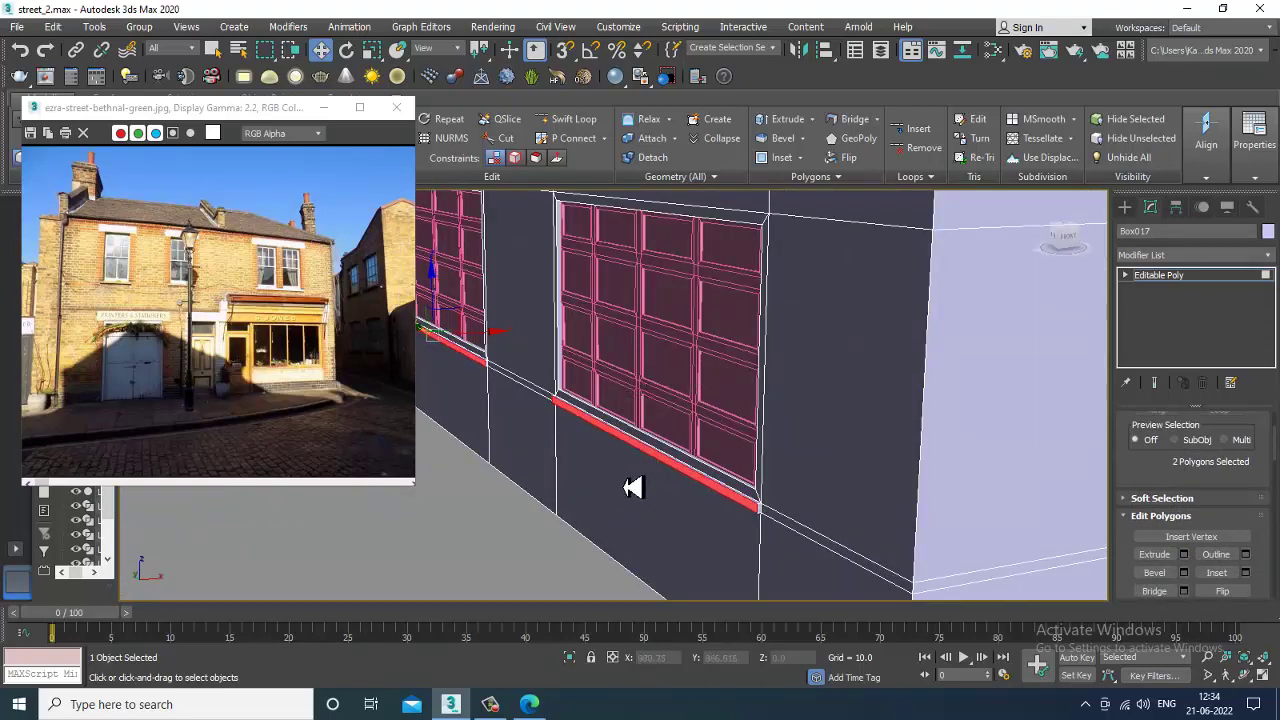
Draw a box beside the neighbouring building's front corner, about 488 long, 295 wide and 217 high.
{"action": "scroll", "coordinate": [733, 405], "scroll_direction": "down", "scroll_amount": 8}
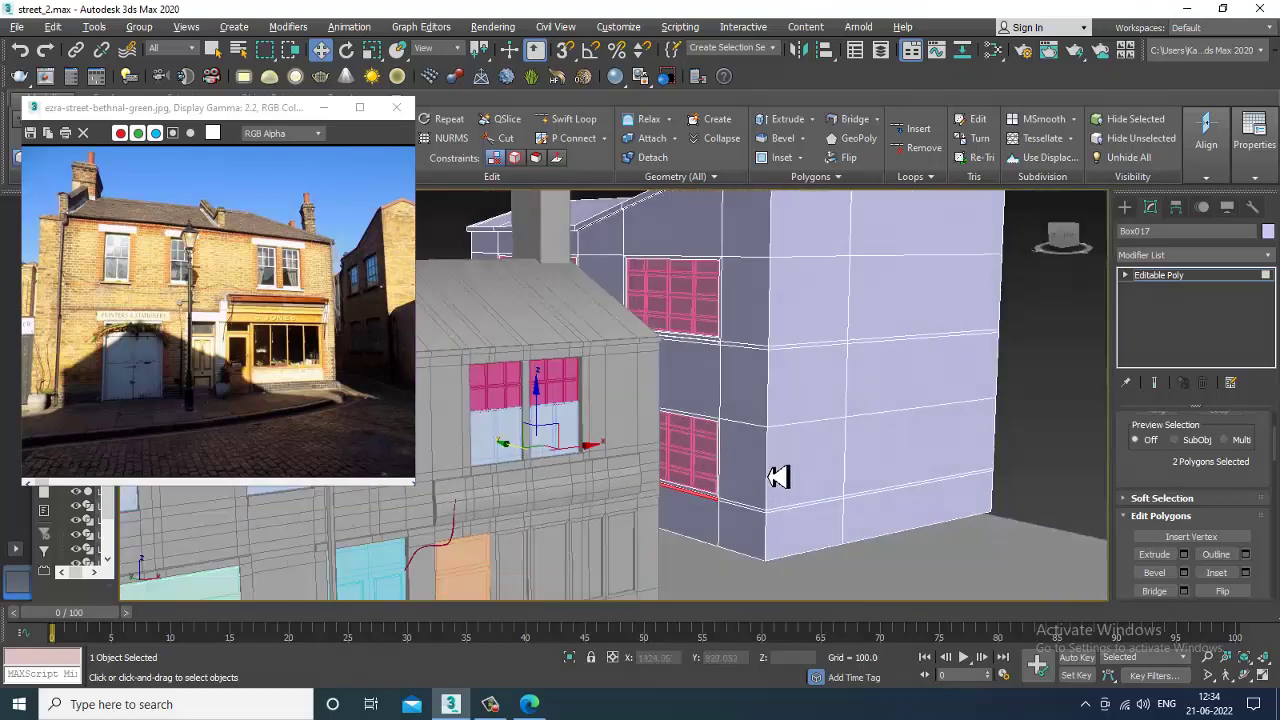
{"action": "scroll", "coordinate": [709, 454], "scroll_direction": "down", "scroll_amount": 3}
{"action": "middle_click_drag", "start_coordinate": [298, 349], "coordinate": [257, 334]}
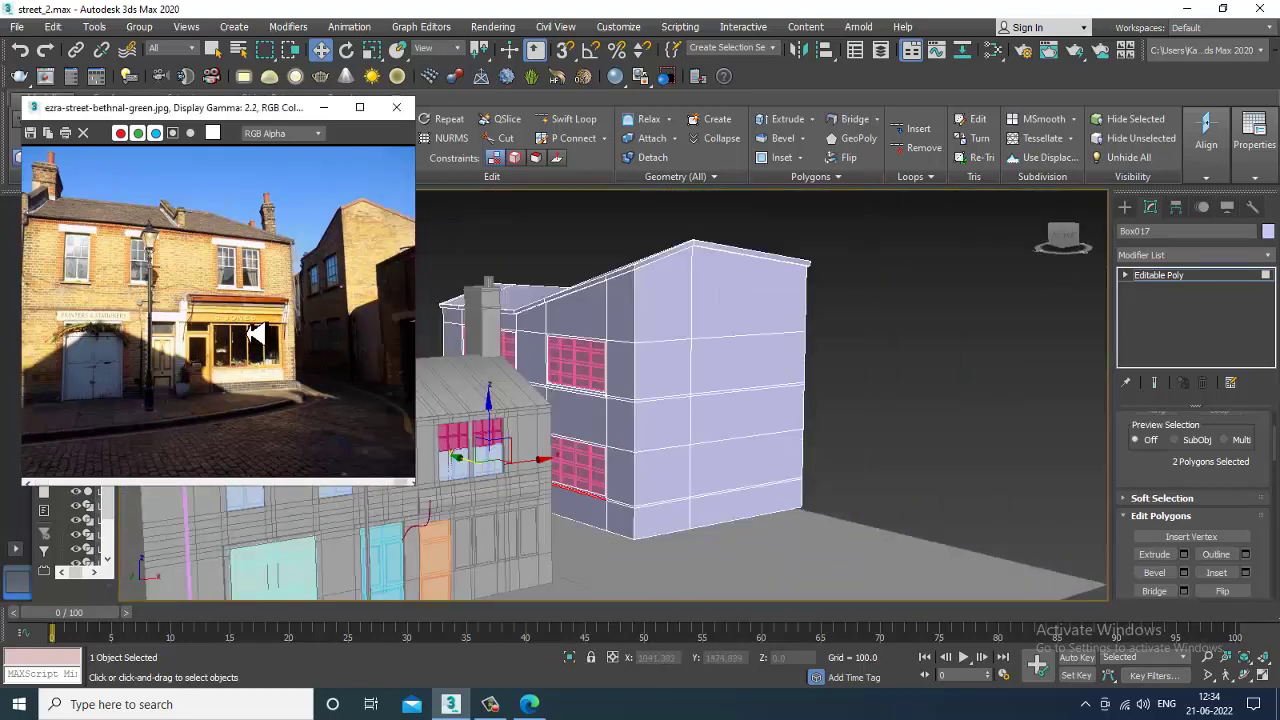
{"action": "mouse_move", "coordinate": [790, 402]}
{"action": "middle_mouse_down", "text": "alt"}
{"action": "mouse_move", "coordinate": [800, 443]}
{"action": "mouse_move", "coordinate": [785, 397]}
{"action": "middle_mouse_up", "text": "alt"}
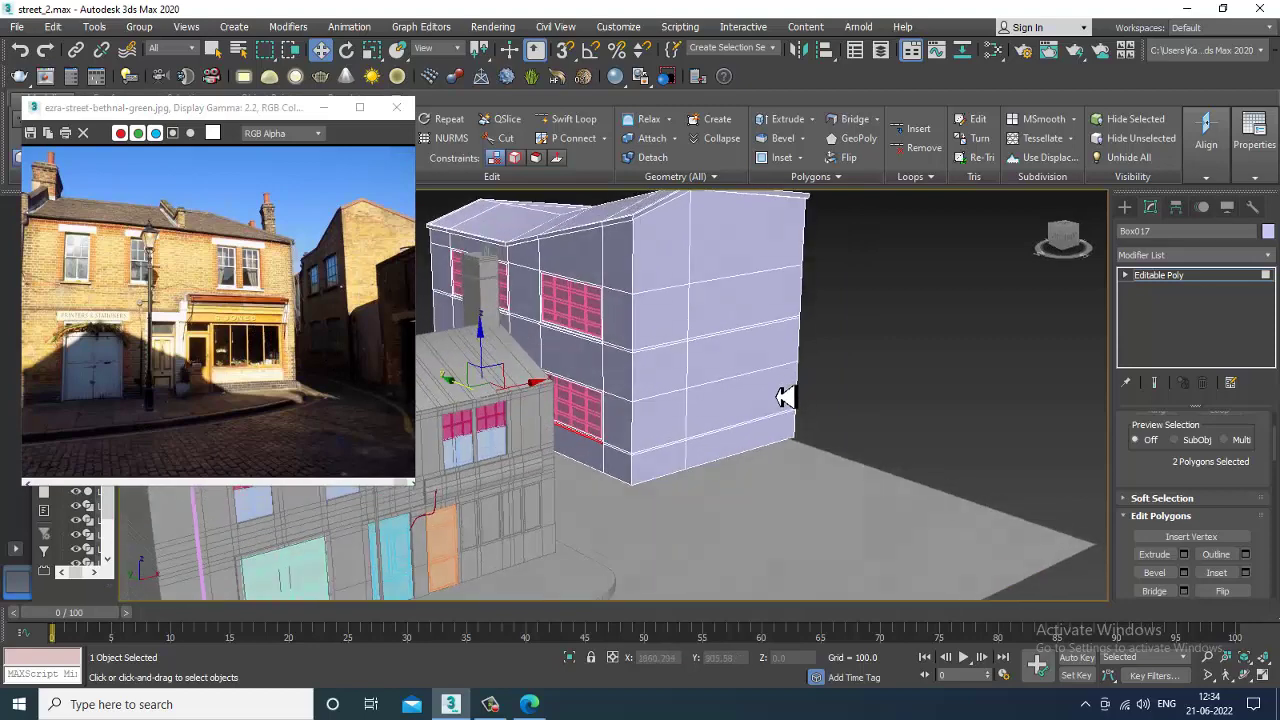
{"action": "left_click", "coordinate": [344, 353]}
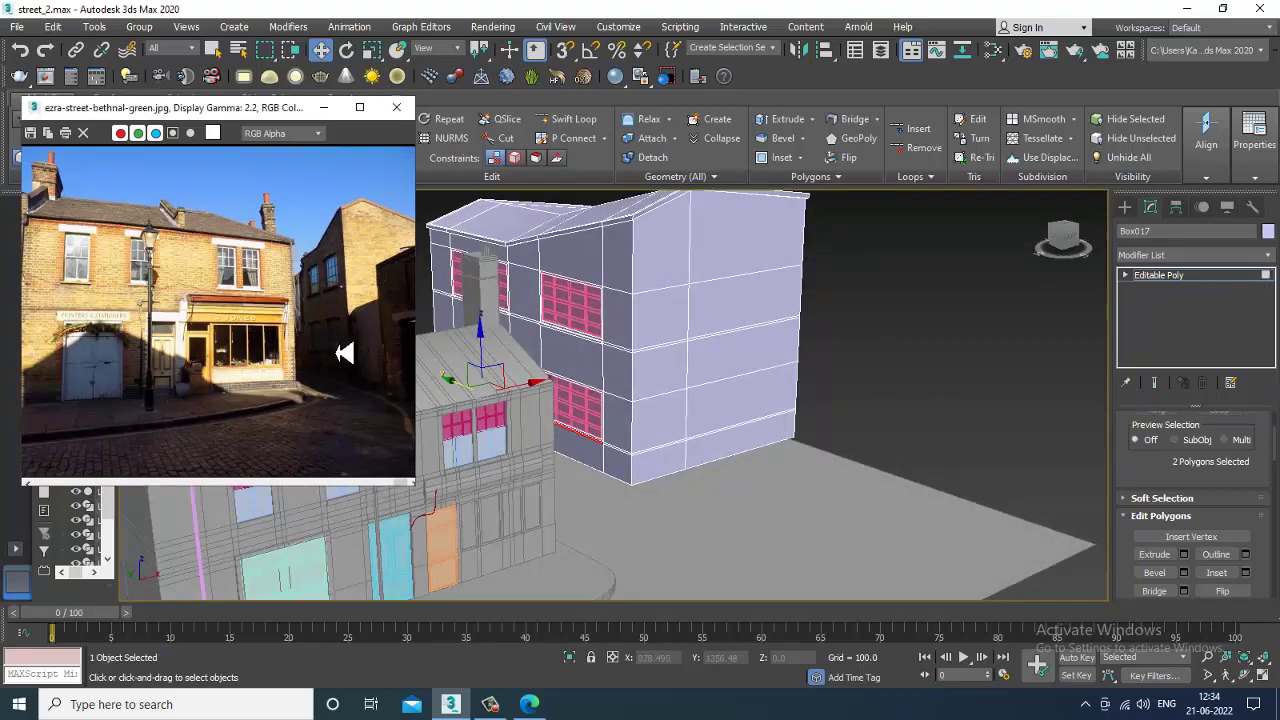
{"action": "scroll", "coordinate": [338, 340], "scroll_direction": "up", "scroll_amount": 2}
{"action": "middle_click_drag", "start_coordinate": [367, 362], "coordinate": [281, 317]}
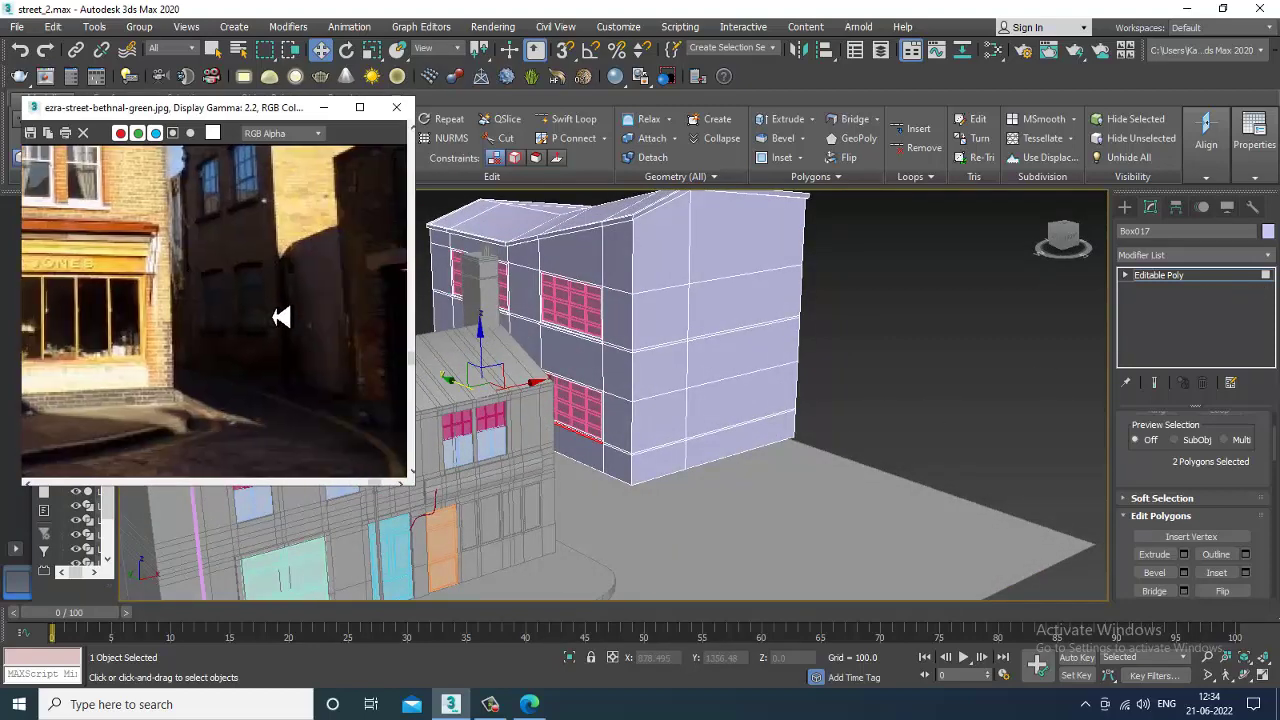
{"action": "left_click", "coordinate": [1127, 208]}
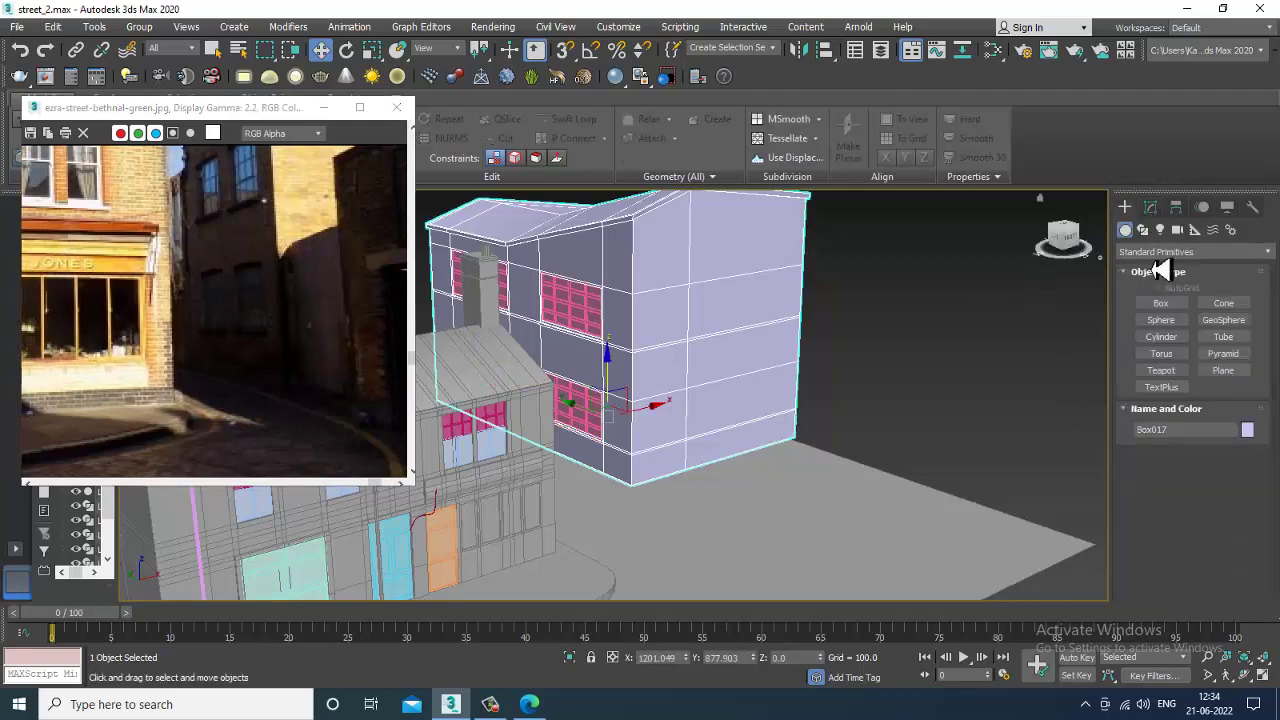
{"action": "left_click", "coordinate": [1161, 306]}
{"action": "mouse_move", "coordinate": [735, 440]}
{"action": "middle_mouse_down", "text": "alt"}
{"action": "mouse_move", "coordinate": [657, 491]}
{"action": "mouse_move", "coordinate": [737, 425]}
{"action": "middle_mouse_up", "text": "alt"}
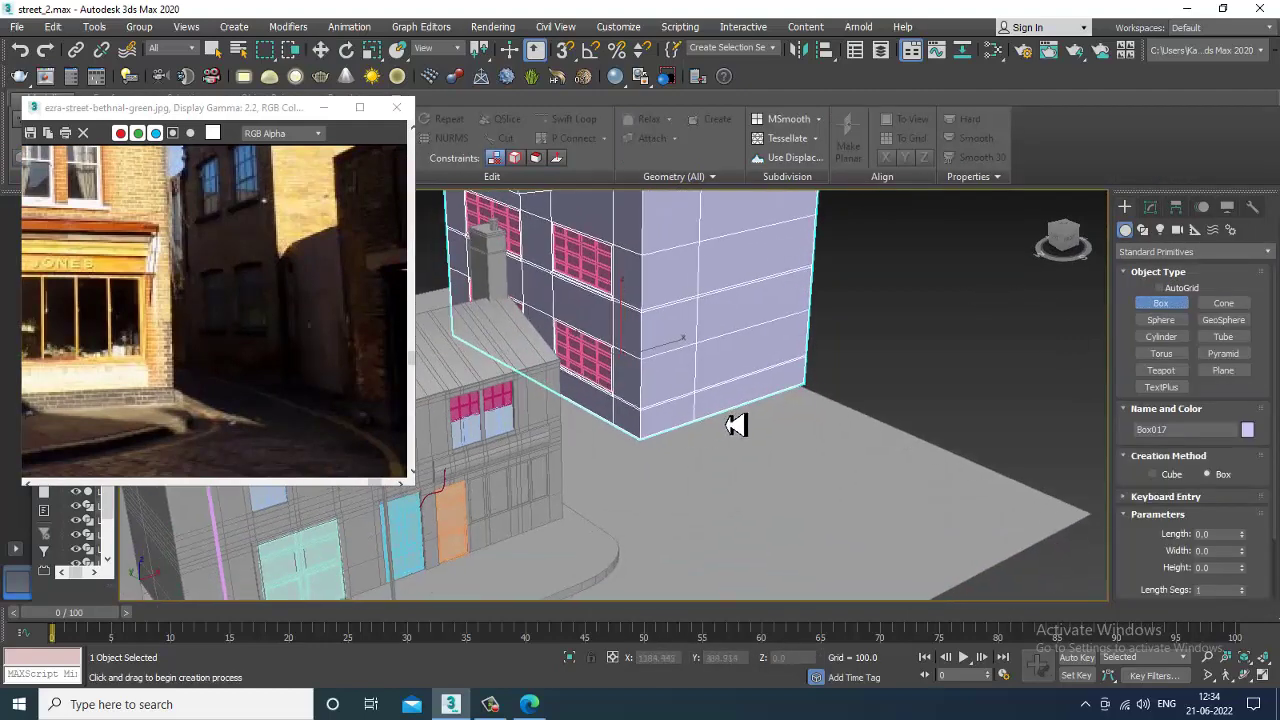
{"action": "left_click_drag", "start_coordinate": [740, 421], "coordinate": [790, 518]}
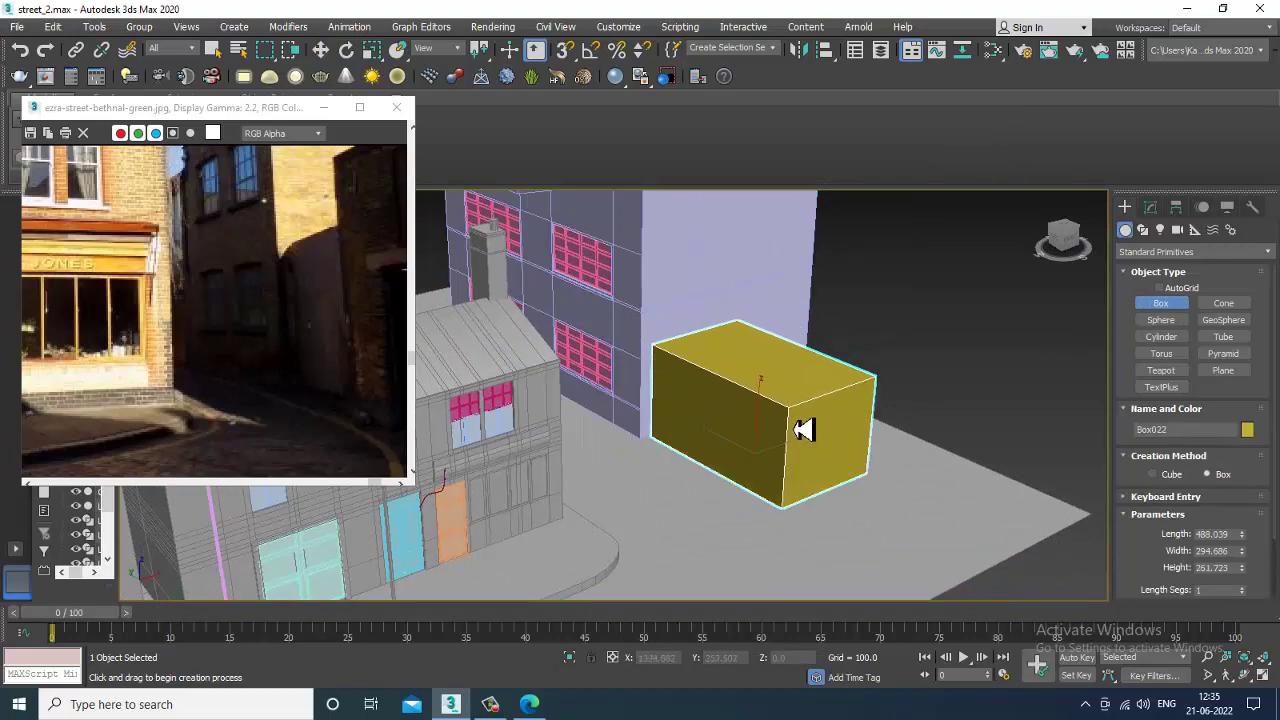
{"action": "left_click", "coordinate": [808, 446]}
Convert the new box to Editable Poly and move the vertices of one long side inward to make a thin wall.
{"action": "middle_click_drag", "start_coordinate": [808, 446], "coordinate": [775, 398], "text": "alt"}
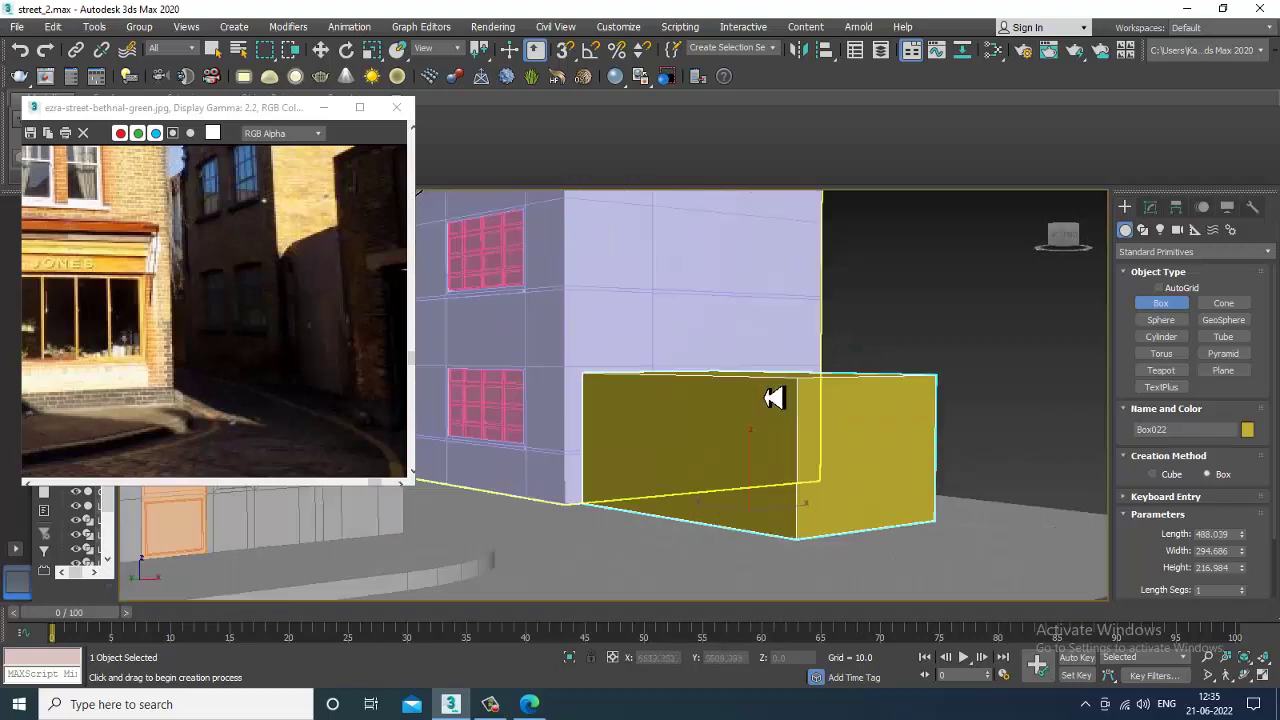
{"action": "middle_click_drag", "start_coordinate": [862, 431], "coordinate": [783, 394], "text": "alt"}
{"action": "right_click", "coordinate": [778, 346]}
{"action": "mouse_move", "coordinate": [890, 511]}
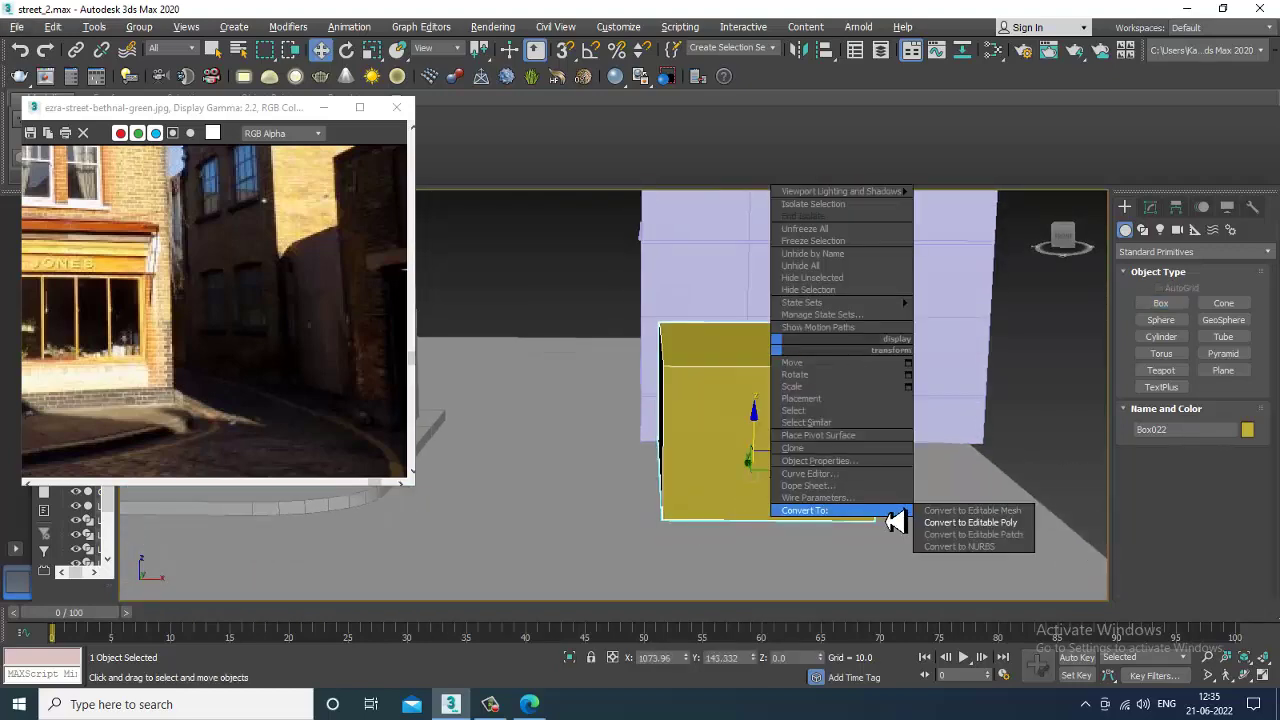
{"action": "left_click", "coordinate": [1000, 523]}
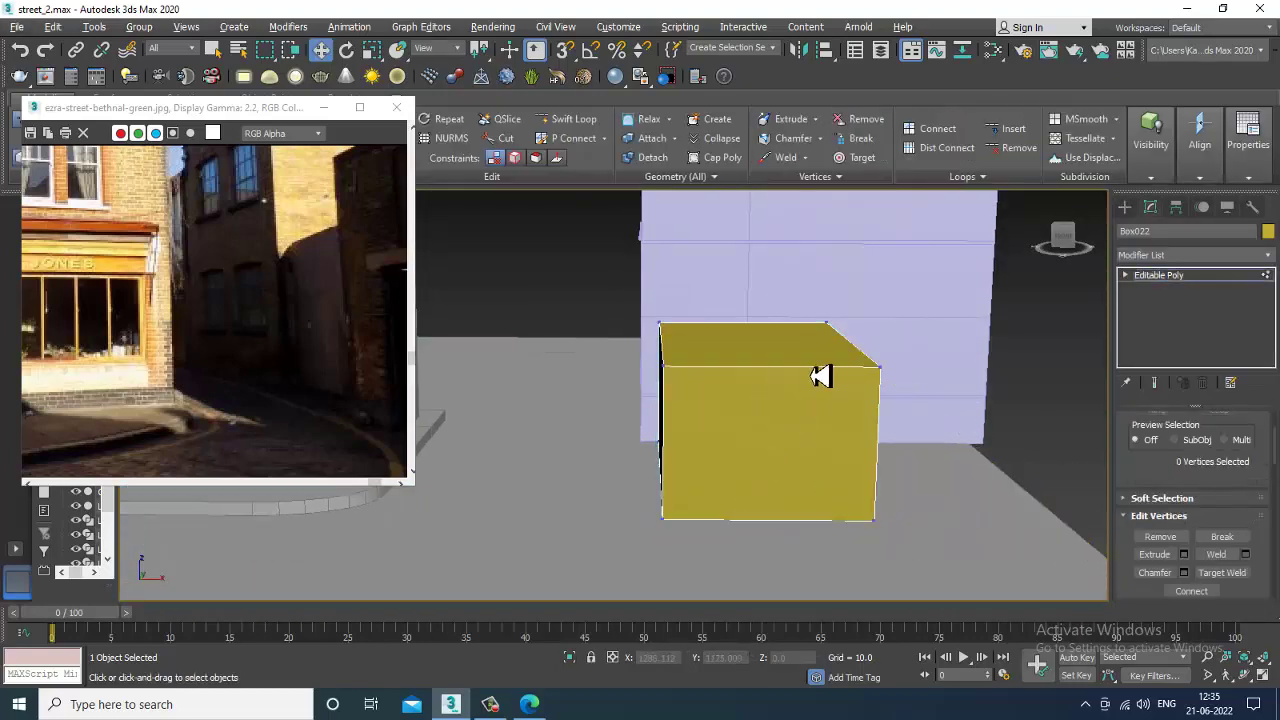
{"action": "left_click_drag", "start_coordinate": [777, 308], "coordinate": [920, 556]}
{"action": "left_click_drag", "start_coordinate": [922, 422], "coordinate": [754, 428]}
{"action": "middle_click_drag", "start_coordinate": [729, 377], "coordinate": [800, 373], "text": "alt"}
{"action": "scroll", "coordinate": [882, 380], "scroll_direction": "up", "scroll_amount": 6}
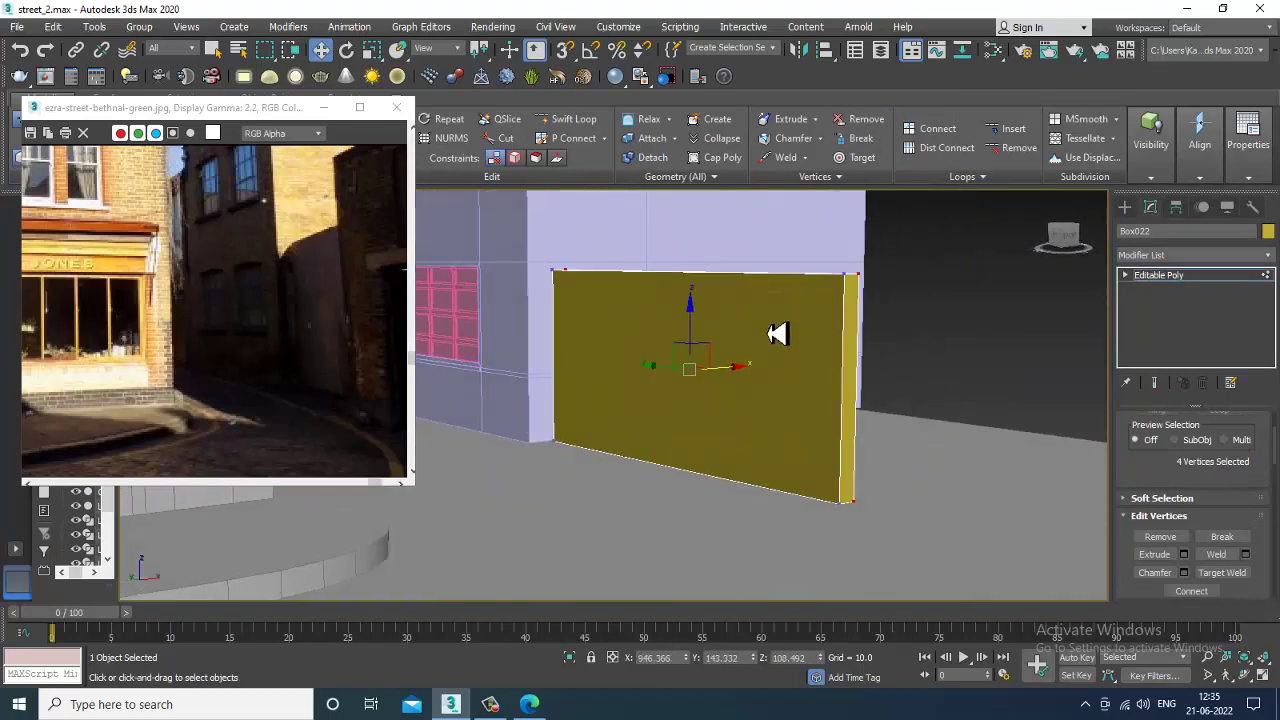
{"action": "right_click", "coordinate": [797, 300]}
{"action": "mouse_move", "coordinate": [870, 467]}
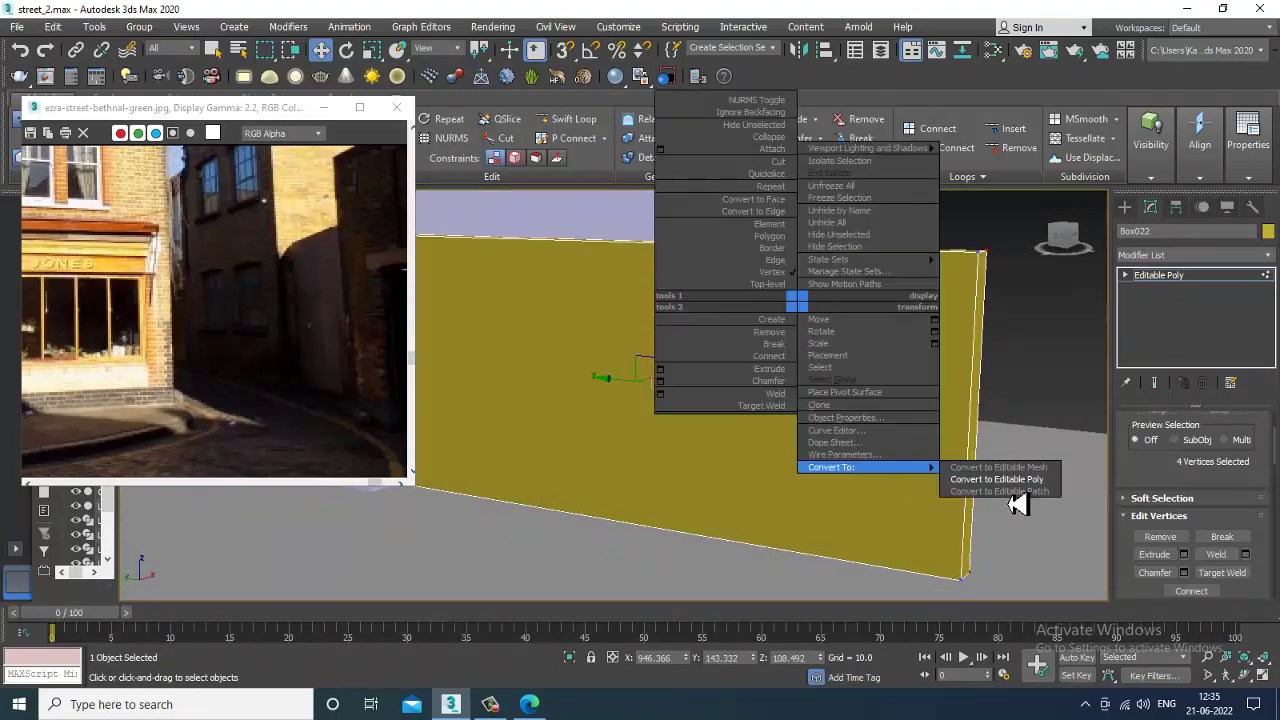
{"action": "left_click", "coordinate": [646, 482]}
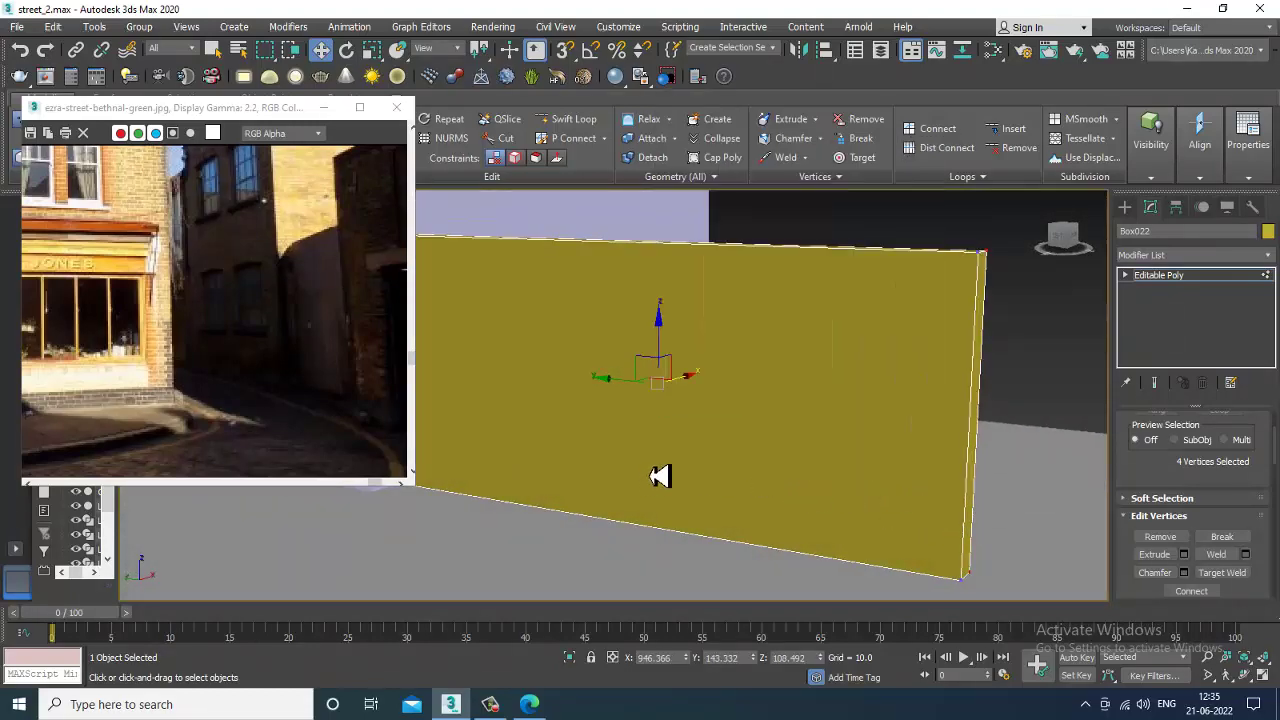
Shorten the thin wall by moving its free-end vertices back toward the neighbouring building, and leave vertex editing.
{"action": "scroll", "coordinate": [654, 475], "scroll_direction": "down", "scroll_amount": 5}
{"action": "key", "text": "1"}
{"action": "key", "text": "1"}
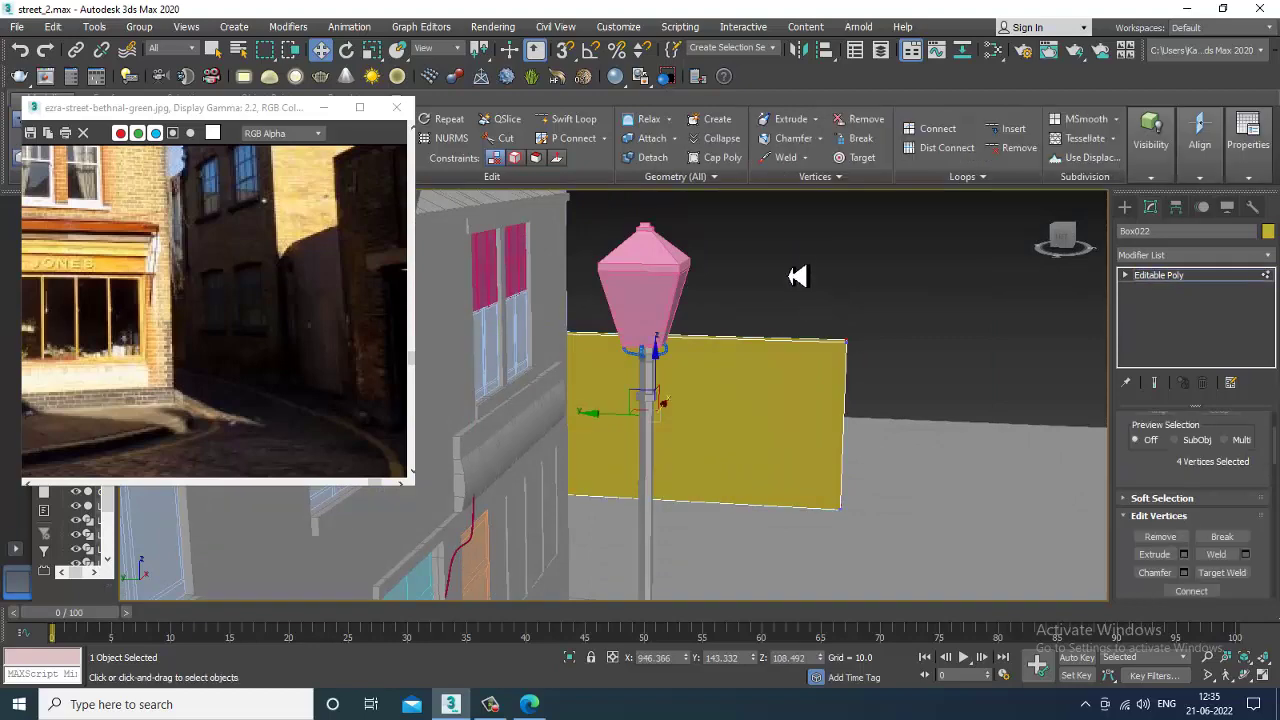
{"action": "left_click_drag", "start_coordinate": [920, 642], "coordinate": [918, 642]}
{"action": "left_click_drag", "start_coordinate": [794, 429], "coordinate": [617, 421]}
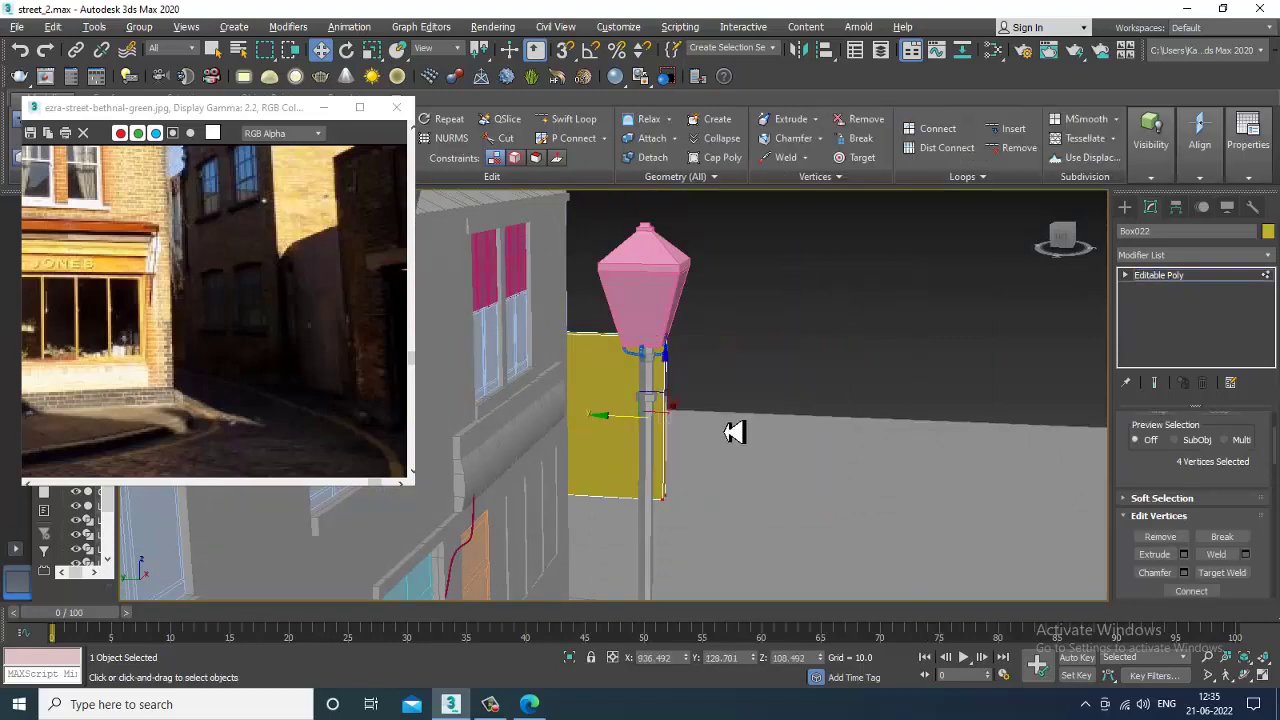
{"action": "middle_click_drag", "start_coordinate": [738, 431], "coordinate": [705, 442], "text": "alt"}
{"action": "left_click", "coordinate": [1188, 278]}
{"action": "left_click_drag", "start_coordinate": [856, 517], "coordinate": [834, 528]}
Convert the shortened wall to Editable Poly again.
{"action": "middle_click_drag", "start_coordinate": [656, 390], "coordinate": [769, 390], "text": "alt"}
{"action": "right_click", "coordinate": [645, 313]}
{"action": "mouse_move", "coordinate": [764, 480]}
{"action": "left_click", "coordinate": [886, 489]}
Connect the wall's four lengthwise edges with 5 segments to divide it into vertical planks.
{"action": "key", "text": "2"}
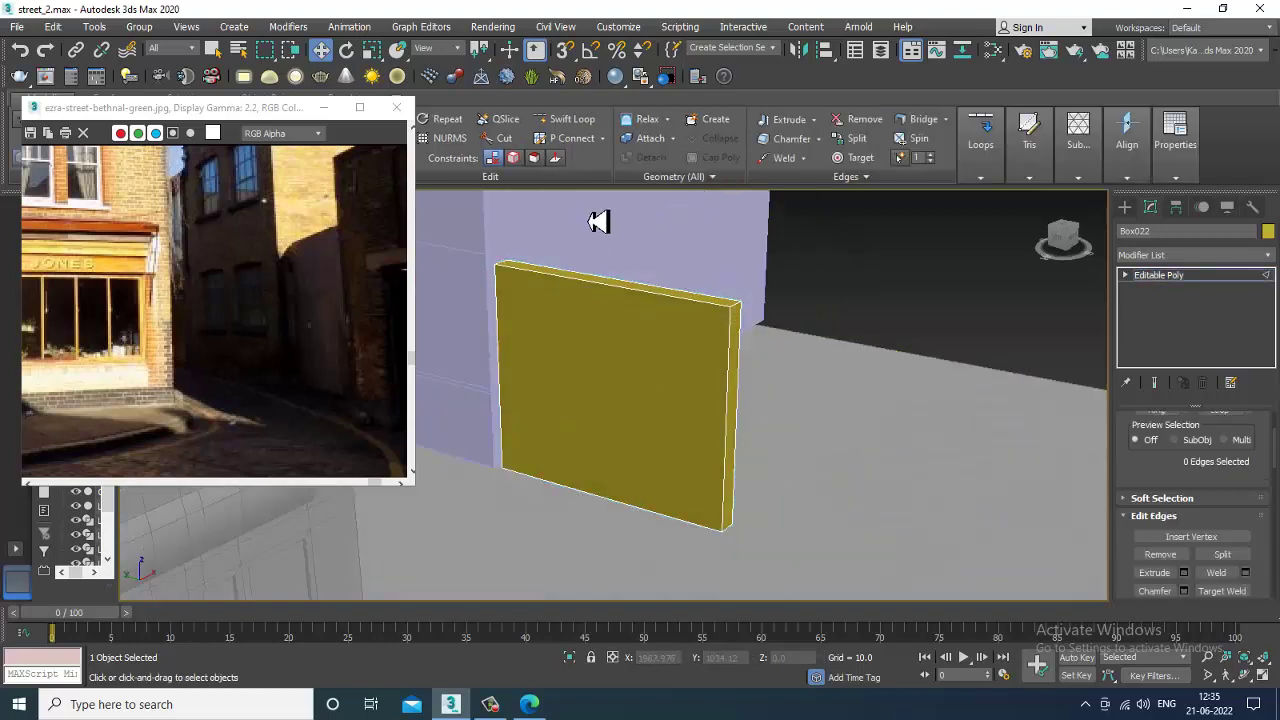
{"action": "left_click_drag", "start_coordinate": [624, 262], "coordinate": [639, 582]}
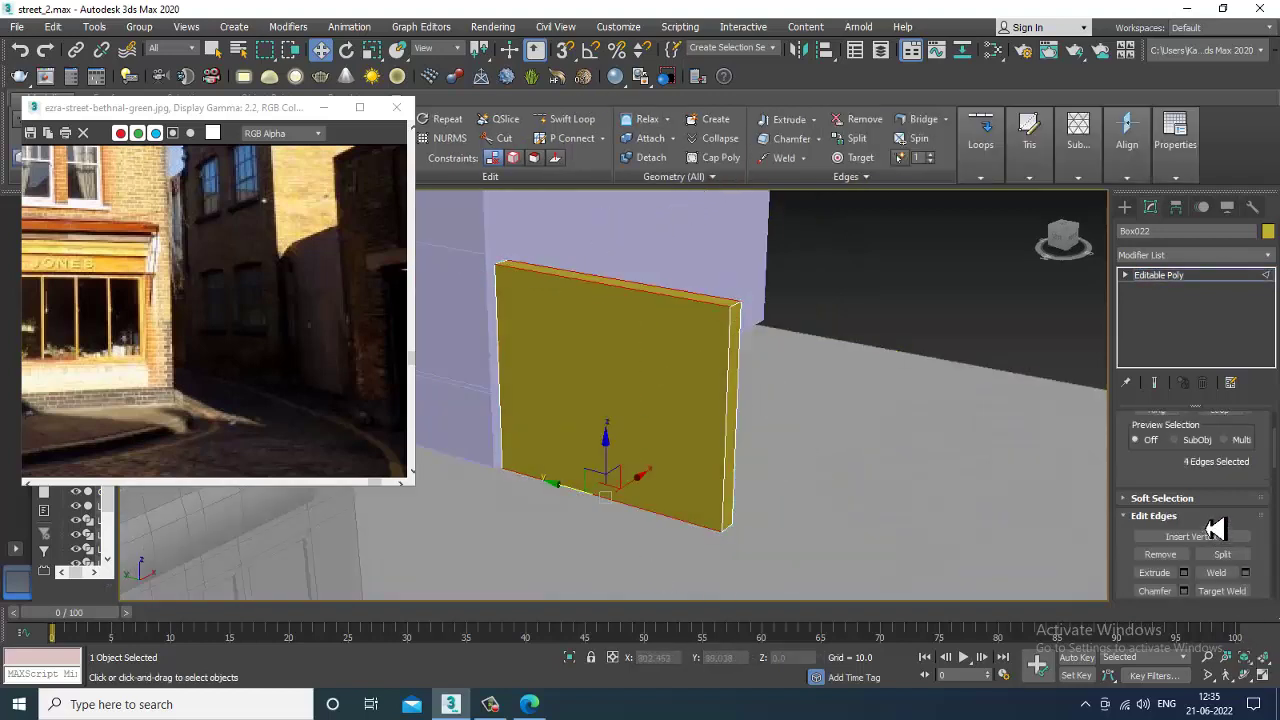
{"action": "left_click_drag", "start_coordinate": [1215, 528], "coordinate": [1215, 428]}
{"action": "left_click", "coordinate": [1245, 510]}
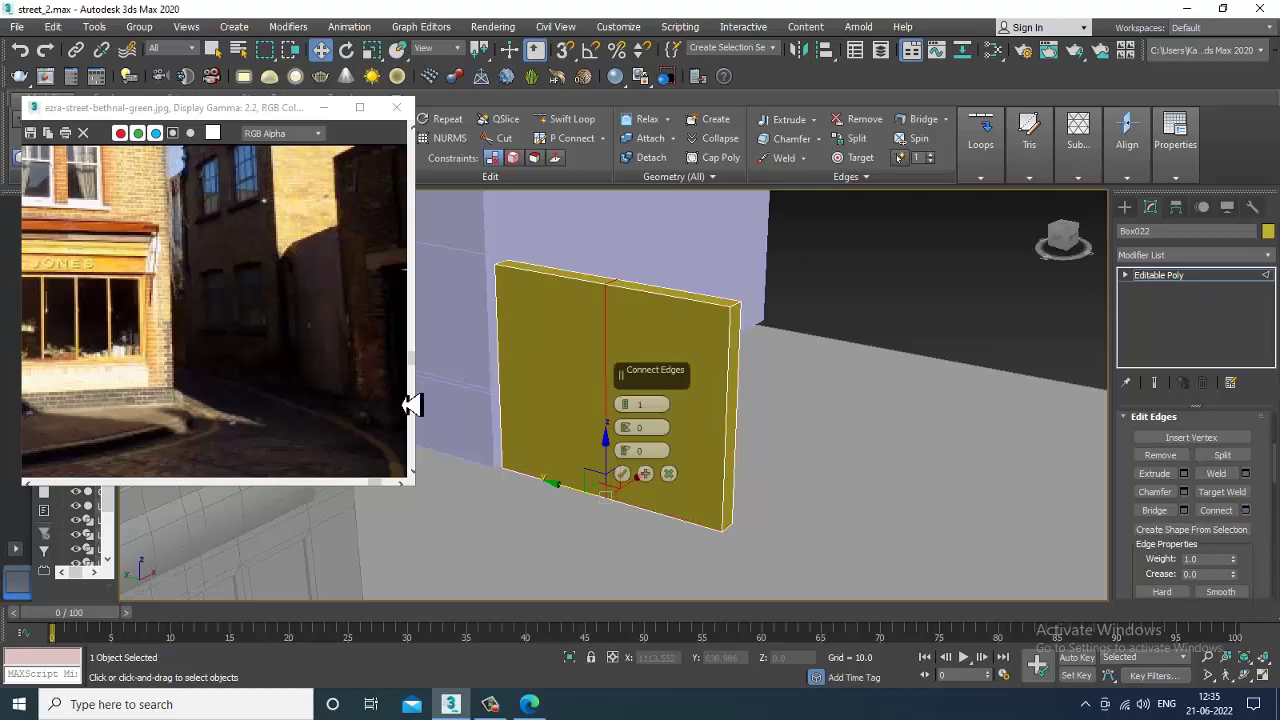
{"action": "mouse_move", "coordinate": [638, 412]}
{"action": "left_mouse_down"}
{"action": "mouse_move", "coordinate": [636, 377]}
{"action": "mouse_move", "coordinate": [635, 399]}
{"action": "left_mouse_up"}
{"action": "left_click", "coordinate": [622, 475]}
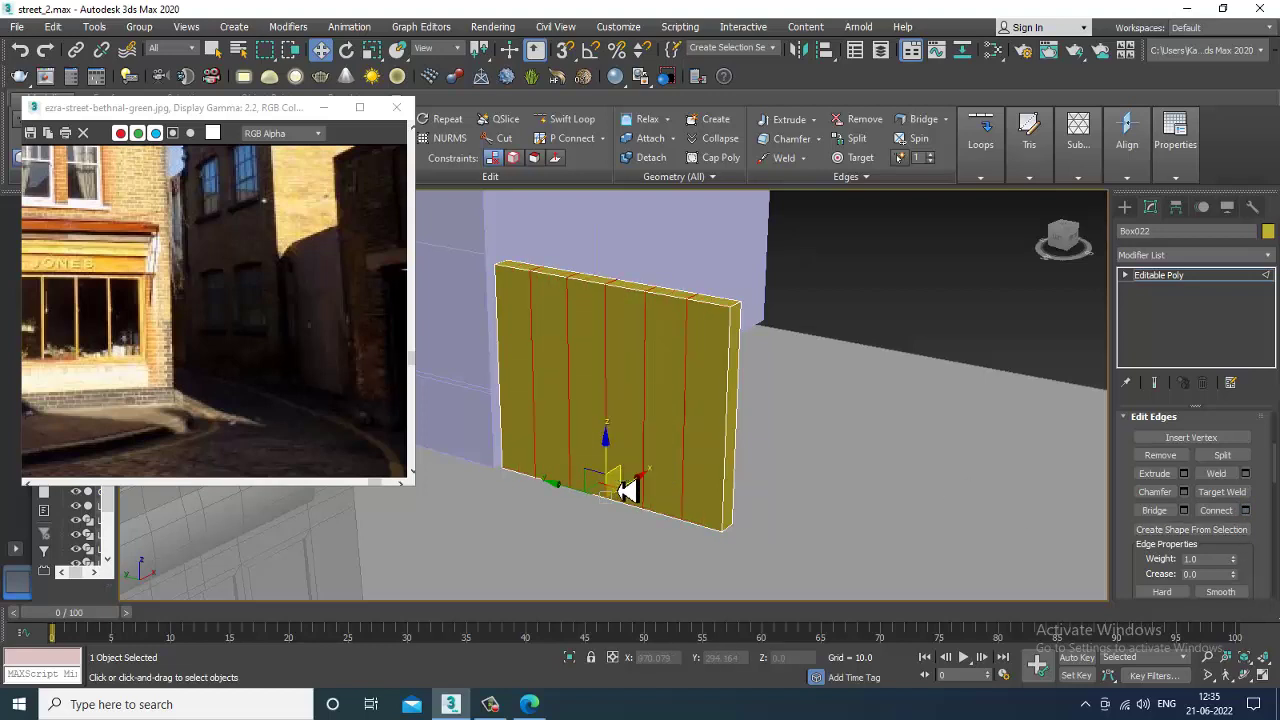
Add a second vertical edge loop close beside each of the five plank divisions with Swift Loop.
{"action": "middle_click_drag", "start_coordinate": [663, 375], "coordinate": [558, 432], "text": "alt"}
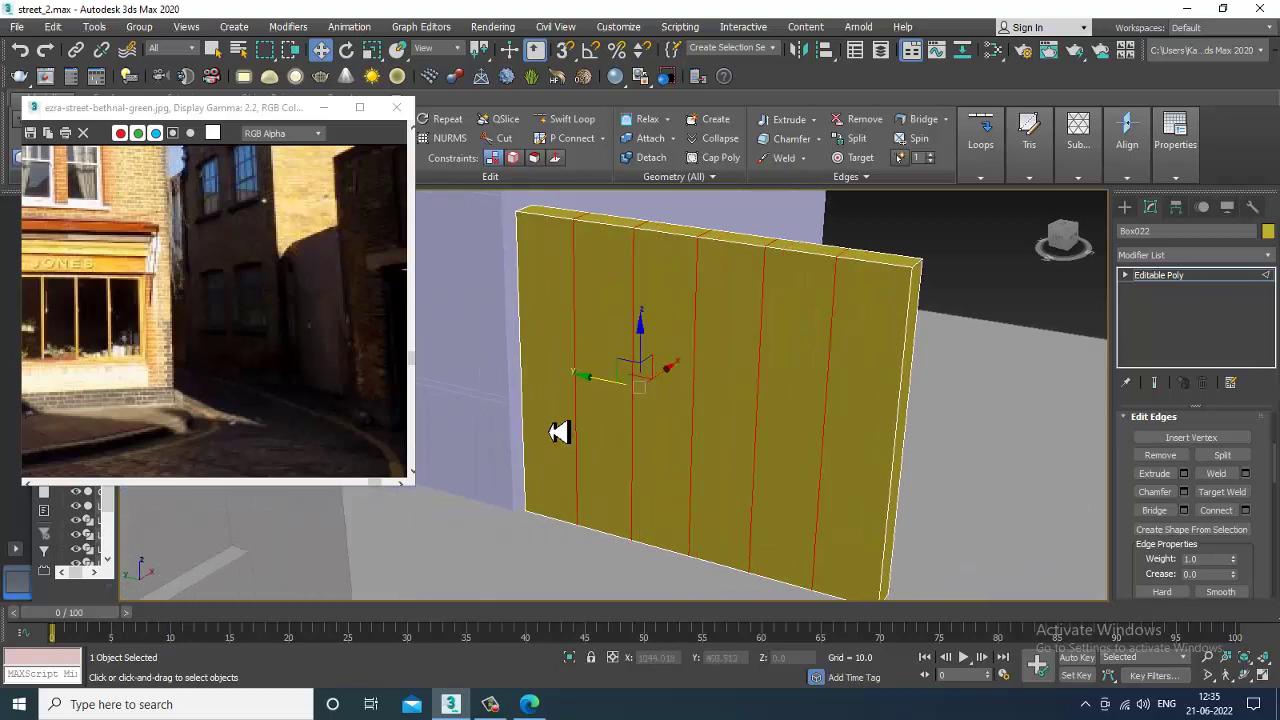
{"action": "middle_click_drag", "start_coordinate": [598, 328], "coordinate": [607, 326], "text": "alt"}
{"action": "left_click", "coordinate": [594, 121]}
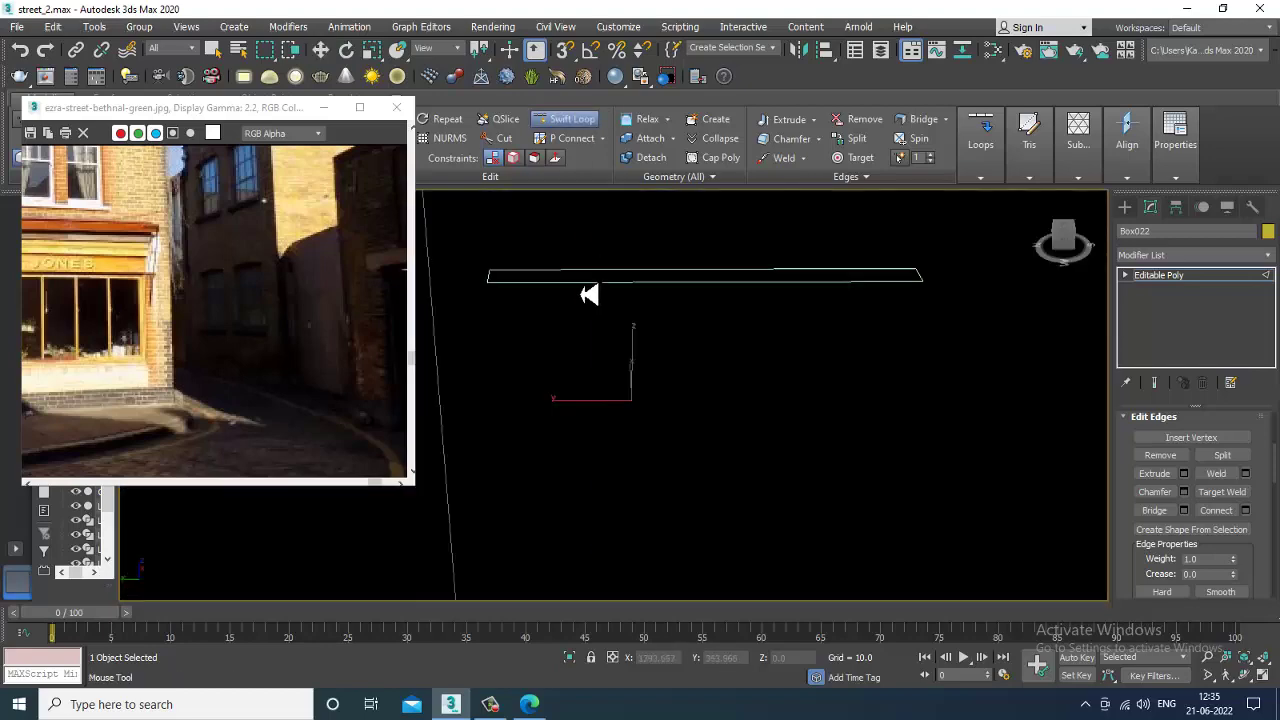
{"action": "scroll", "coordinate": [610, 263], "scroll_direction": "up", "scroll_amount": 3}
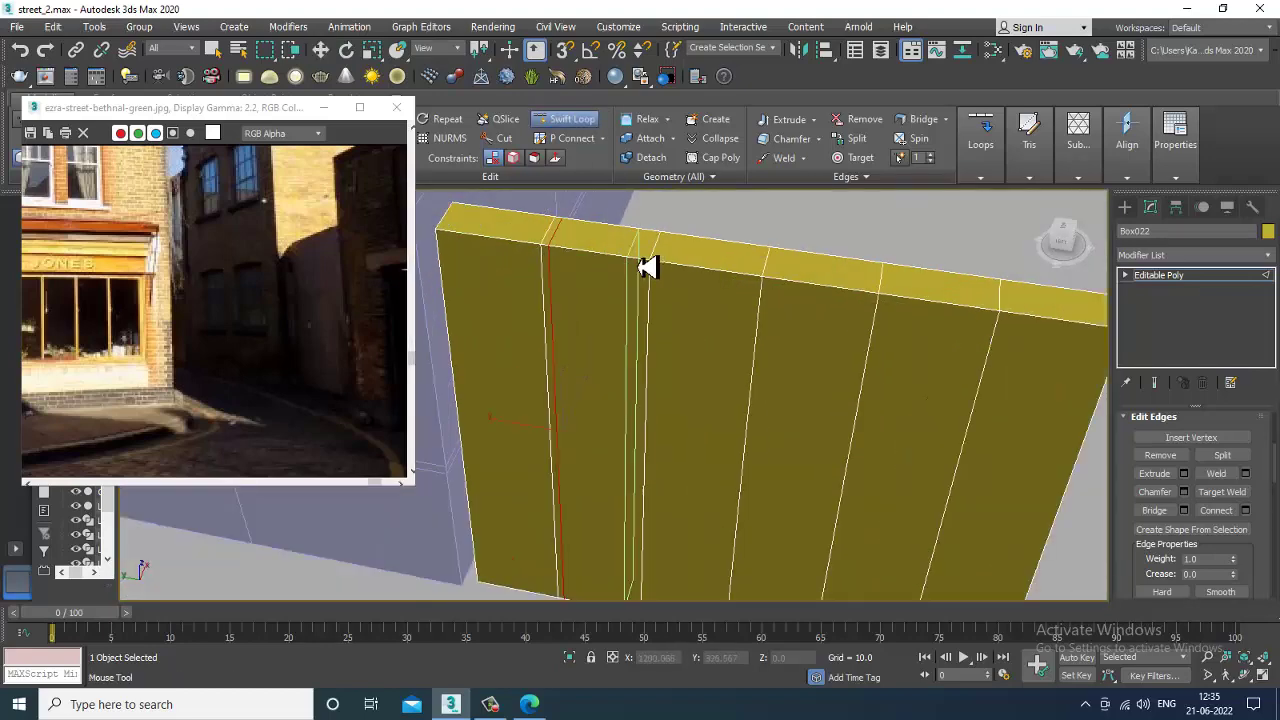
{"action": "left_click", "coordinate": [657, 270]}
{"action": "left_click", "coordinate": [779, 286]}
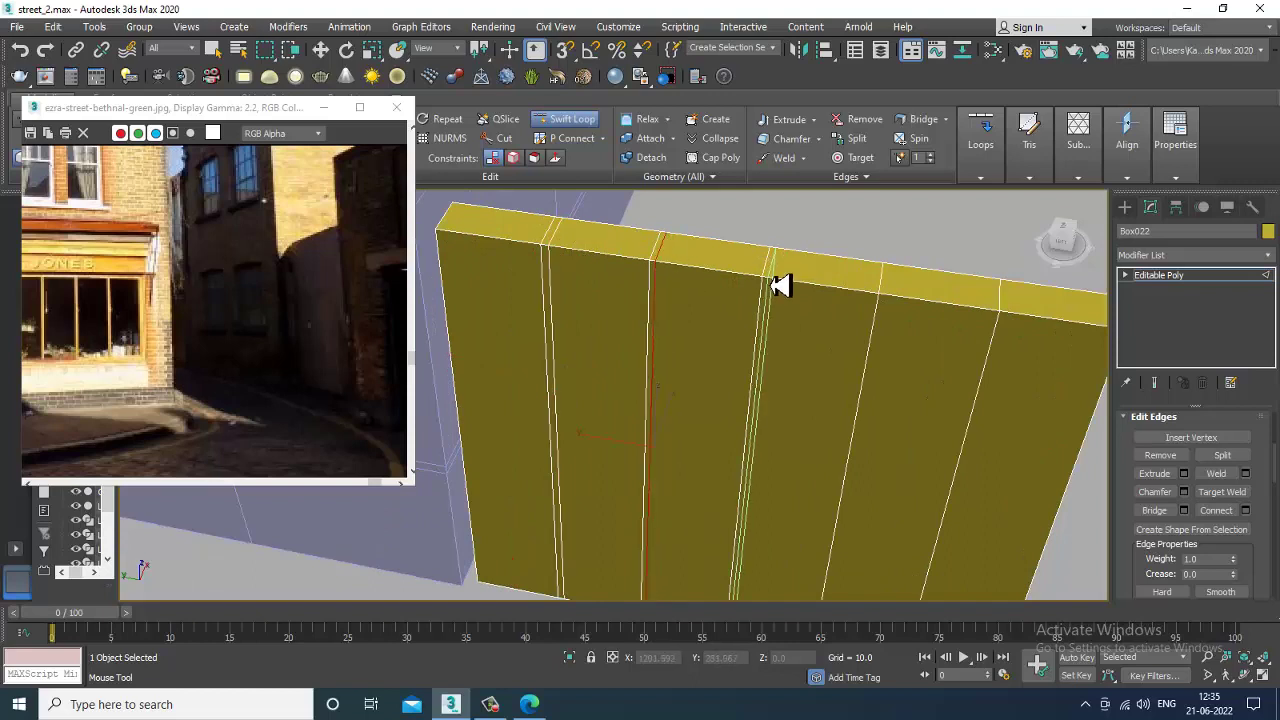
{"action": "left_click", "coordinate": [895, 309]}
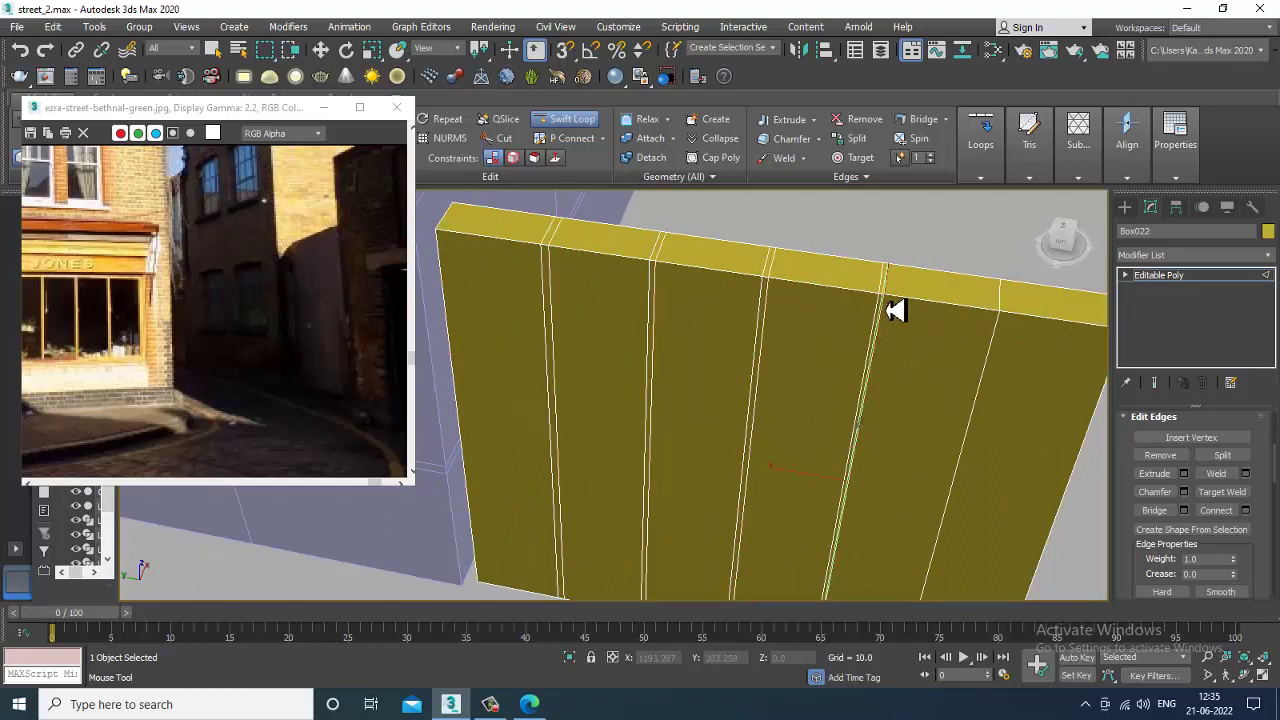
{"action": "left_click", "coordinate": [980, 330]}
{"action": "key", "text": "w"}
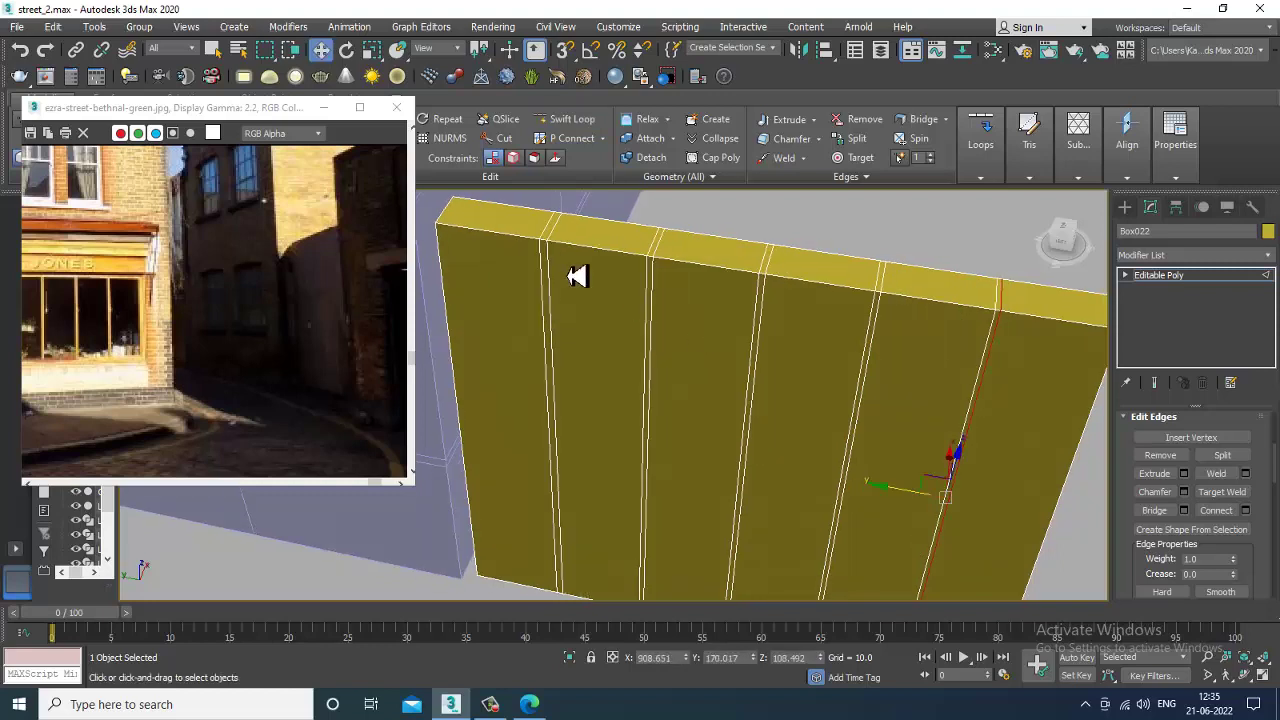
Select the five narrow vertical strips on the wall's front face and inset them by 1.0.
{"action": "scroll", "coordinate": [640, 300], "scroll_direction": "up", "scroll_amount": 3}
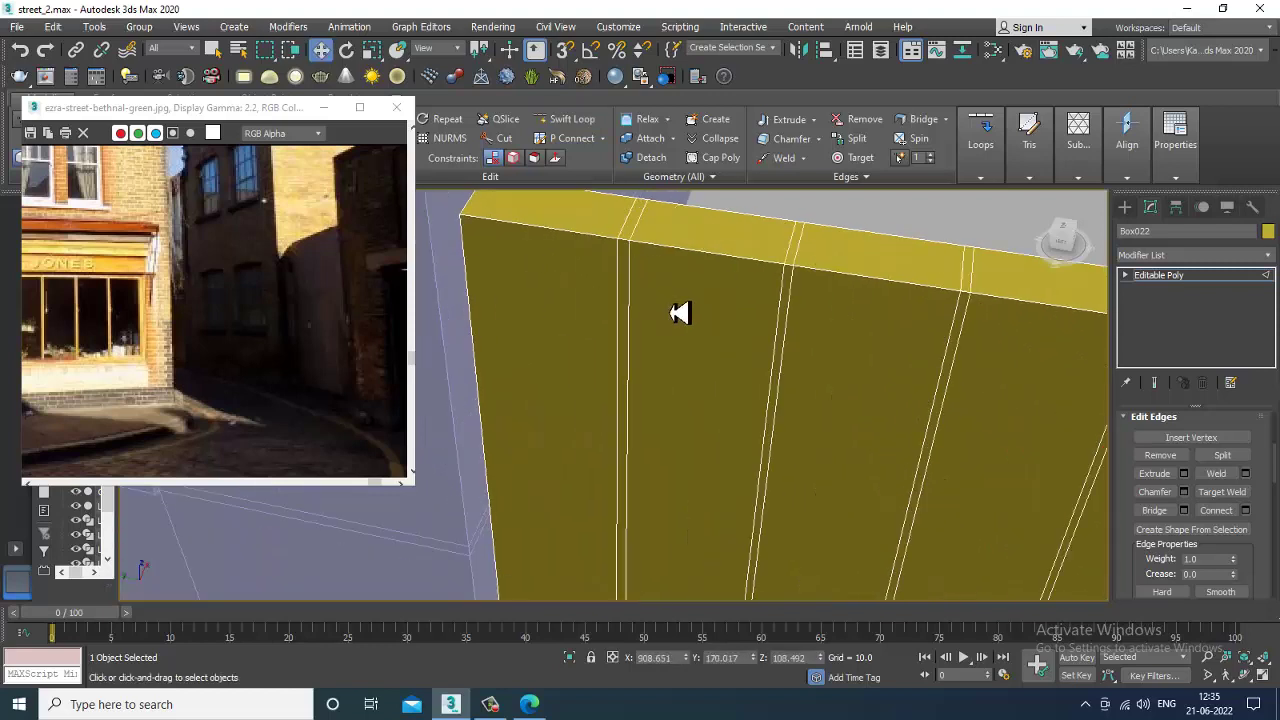
{"action": "key", "text": "4"}
{"action": "left_click", "coordinate": [624, 378]}
{"action": "left_click", "coordinate": [788, 402], "text": "ctrl"}
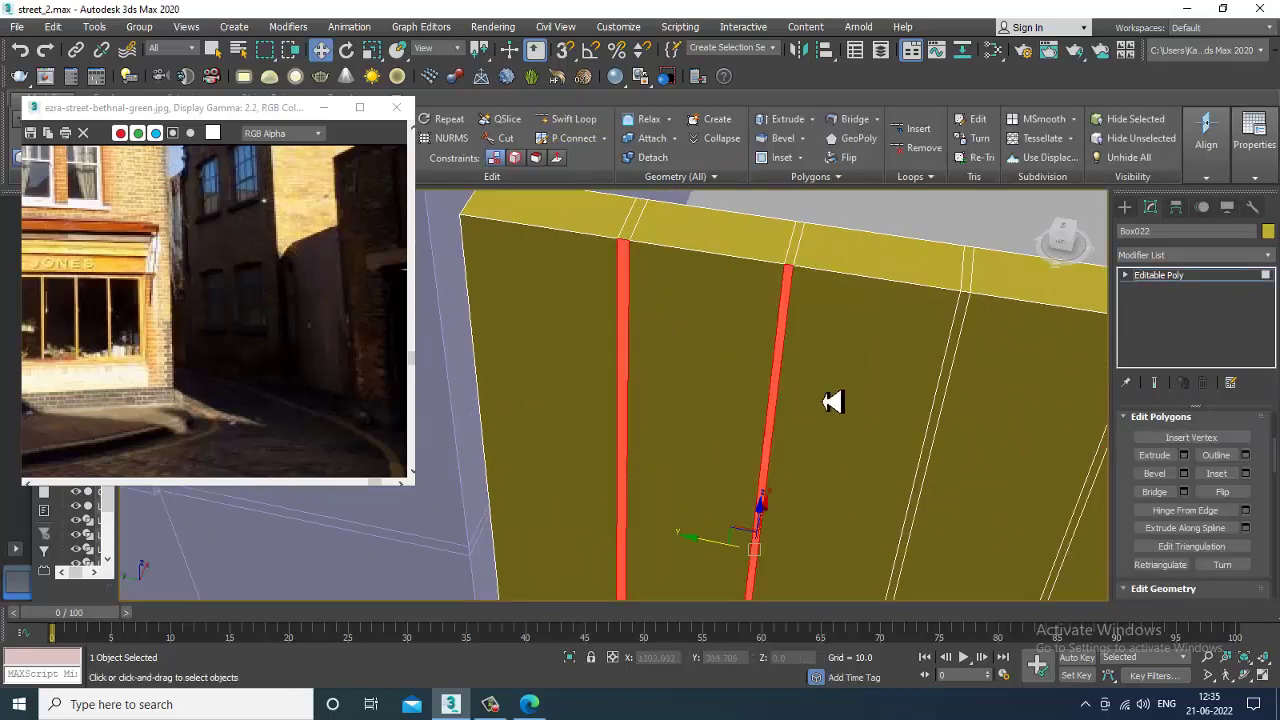
{"action": "middle_click_drag", "start_coordinate": [834, 403], "coordinate": [803, 364], "text": "alt"}
{"action": "left_click", "coordinate": [892, 397], "text": "ctrl"}
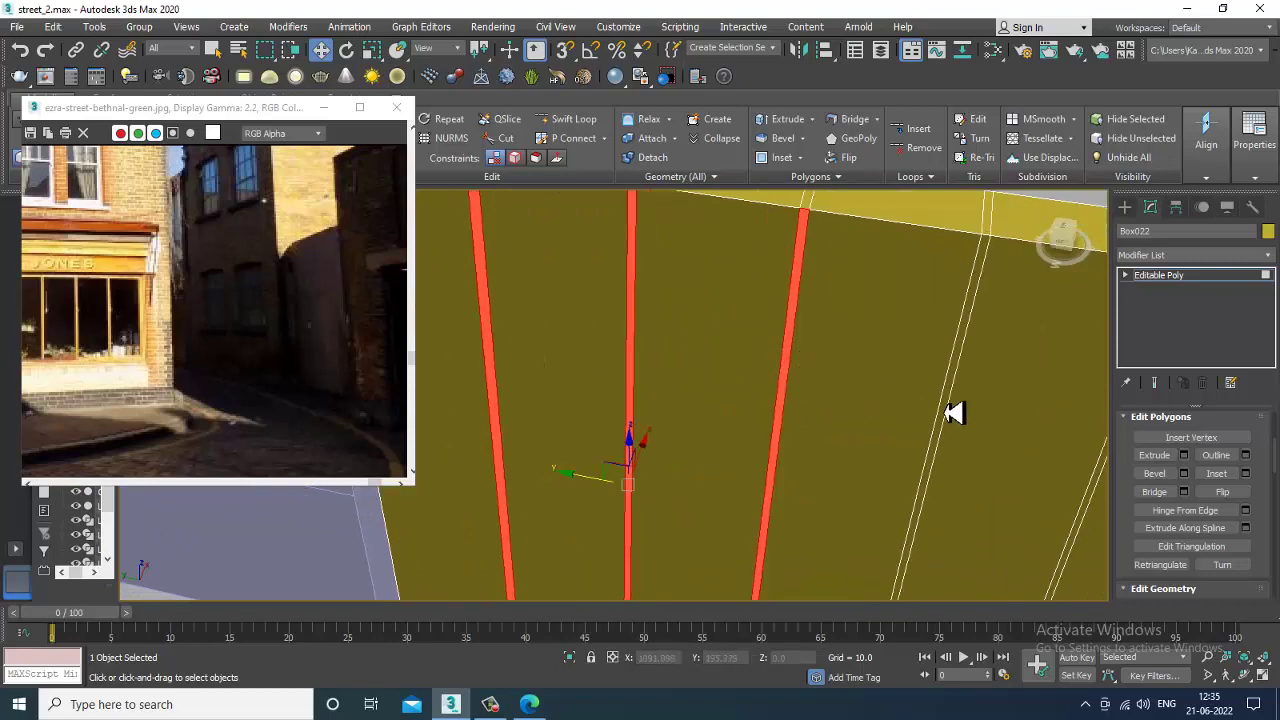
{"action": "left_click", "coordinate": [945, 413], "text": "ctrl"}
{"action": "middle_click_drag", "start_coordinate": [1000, 437], "coordinate": [993, 476]}
{"action": "left_click", "coordinate": [986, 424], "text": "ctrl"}
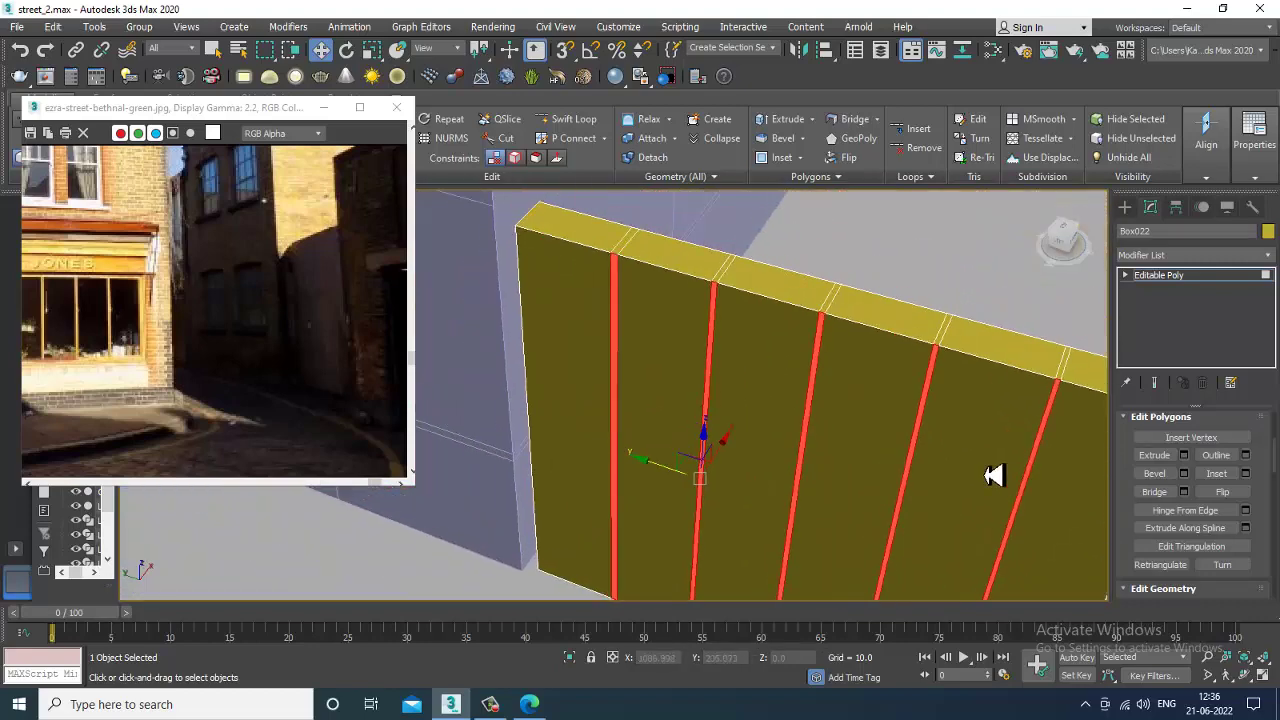
{"action": "left_click", "coordinate": [1245, 473]}
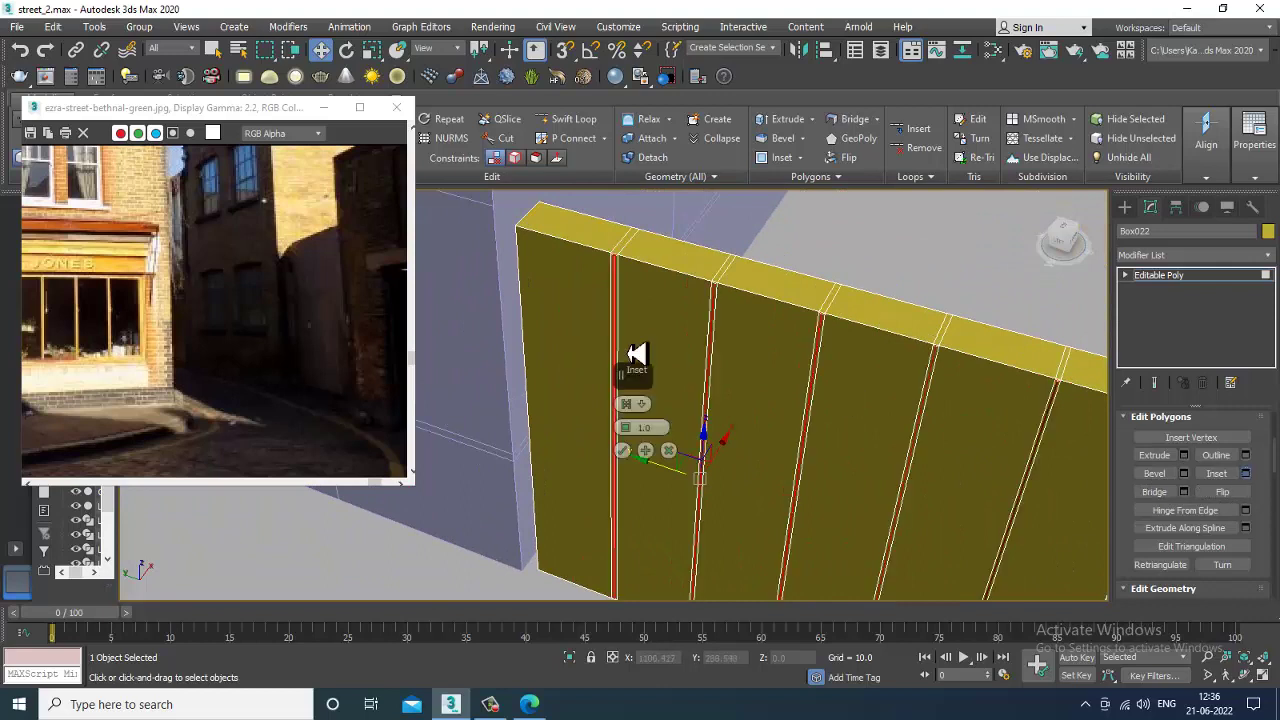
{"action": "left_click", "coordinate": [622, 450]}
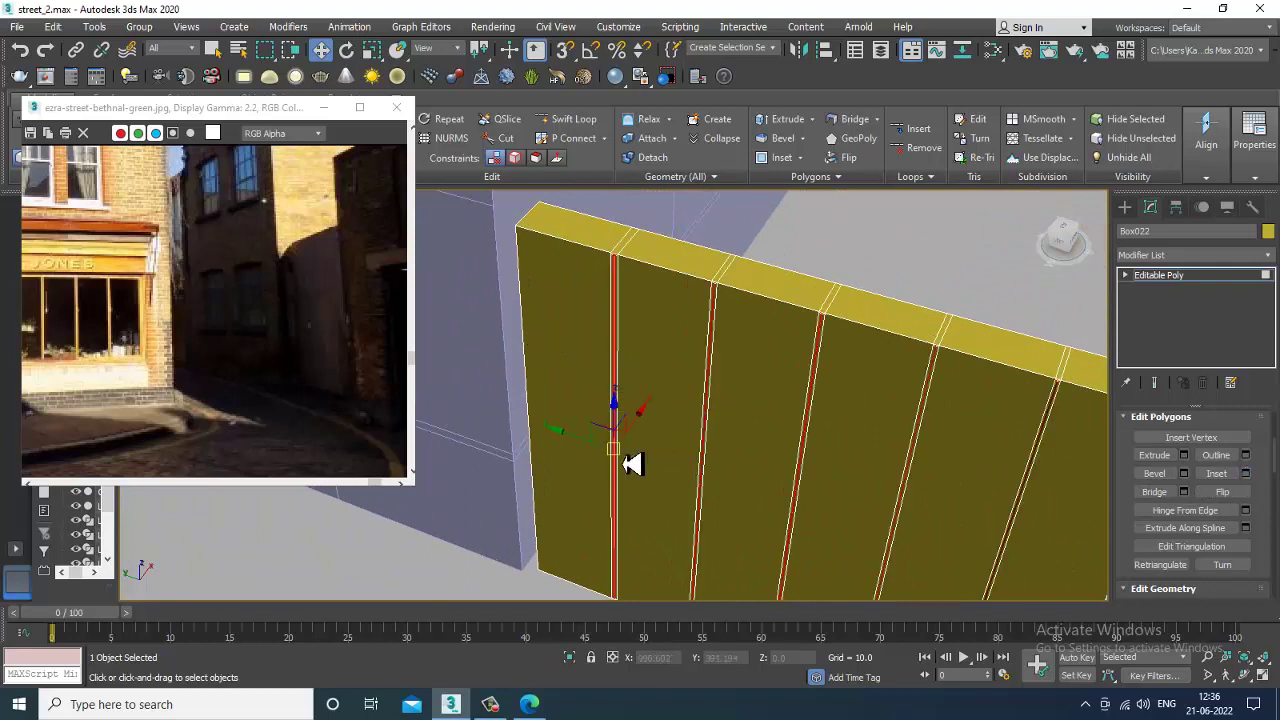
Extrude the five inset strips inward by about -1.01 to form grooves between the planks.
{"action": "left_click", "coordinate": [1185, 455]}
{"action": "left_click_drag", "start_coordinate": [638, 450], "coordinate": [668, 511]}
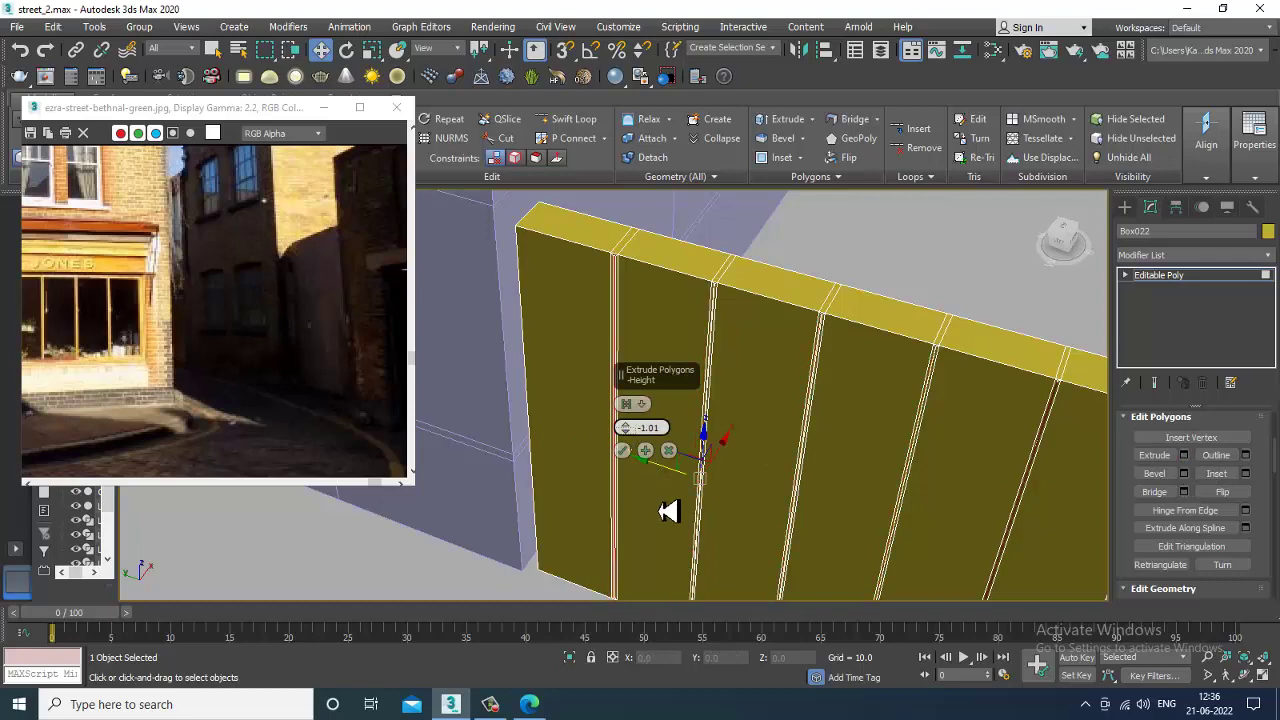
{"action": "left_click", "coordinate": [622, 451]}
Clear the polygon selection and examine the grooved plank wall beside the building, toggling the edge display.
{"action": "scroll", "coordinate": [899, 434], "scroll_direction": "down", "scroll_amount": 5}
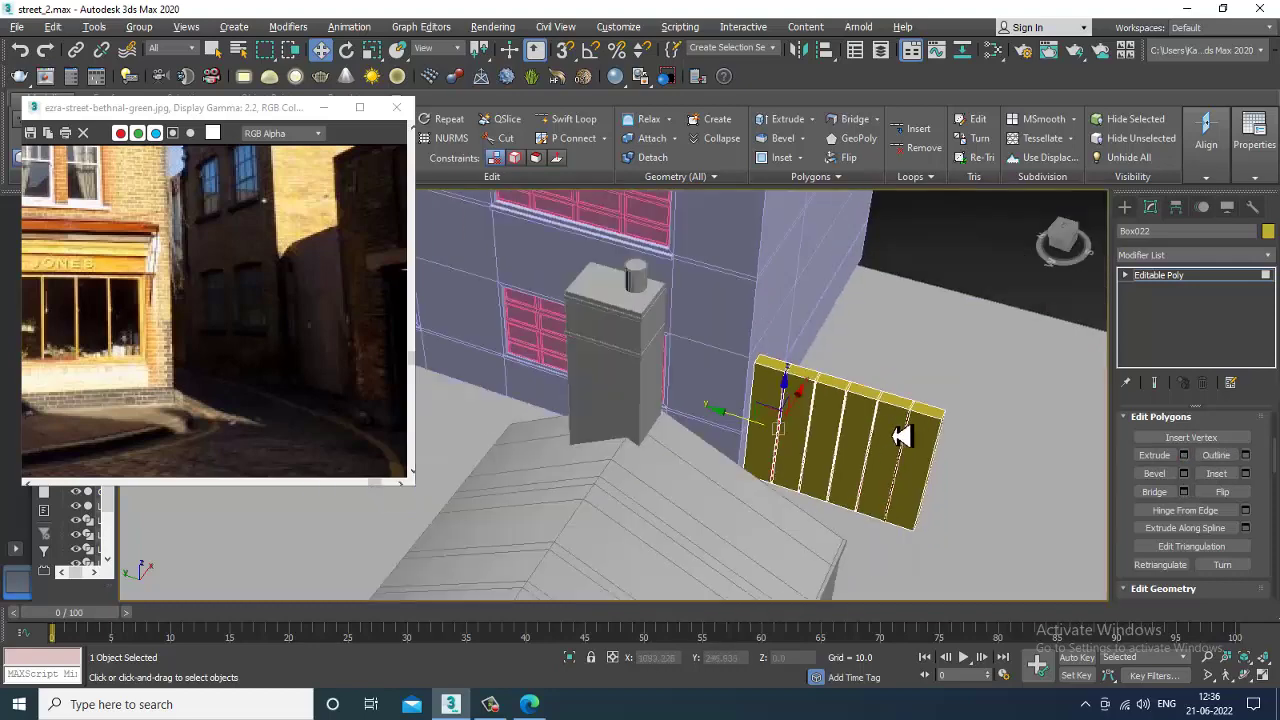
{"action": "middle_click_drag", "start_coordinate": [903, 434], "coordinate": [914, 383], "text": "alt"}
{"action": "left_click", "coordinate": [963, 219]}
{"action": "scroll", "coordinate": [767, 403], "scroll_direction": "up", "scroll_amount": 3}
{"action": "middle_click_drag", "start_coordinate": [812, 397], "coordinate": [890, 421], "text": "alt"}
{"action": "key", "text": "F4"}
{"action": "scroll", "coordinate": [846, 409], "scroll_direction": "up", "scroll_amount": 2}
{"action": "left_click", "coordinate": [798, 407]}
{"action": "left_click", "coordinate": [1051, 379]}
{"action": "scroll", "coordinate": [840, 417], "scroll_direction": "up", "scroll_amount": 3}
{"action": "scroll", "coordinate": [840, 417], "scroll_direction": "down", "scroll_amount": 3}
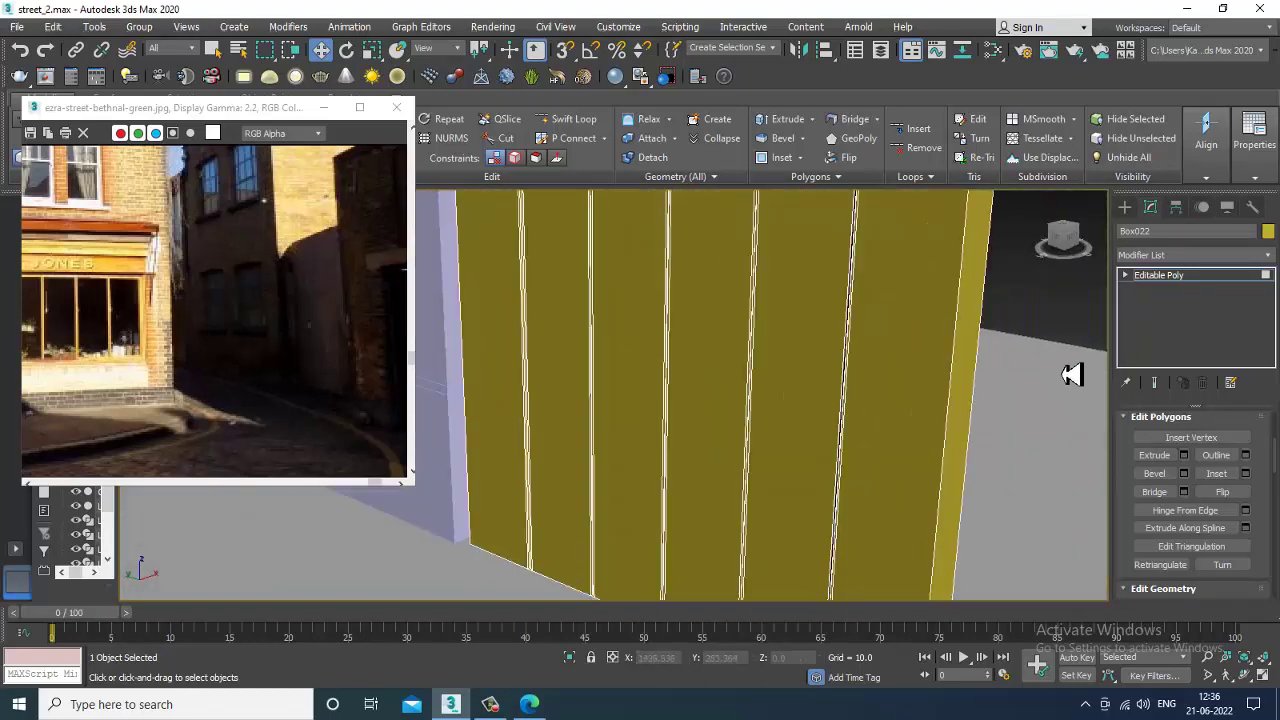
Compare the plank wall and its surroundings with the alley in the reference photo.
{"action": "mouse_move", "coordinate": [983, 329]}
{"action": "middle_mouse_down", "text": "alt"}
{"action": "mouse_move", "coordinate": [977, 380]}
{"action": "mouse_move", "coordinate": [990, 345]}
{"action": "middle_mouse_up", "text": "alt"}
{"action": "scroll", "coordinate": [783, 331], "scroll_direction": "down", "scroll_amount": 4}
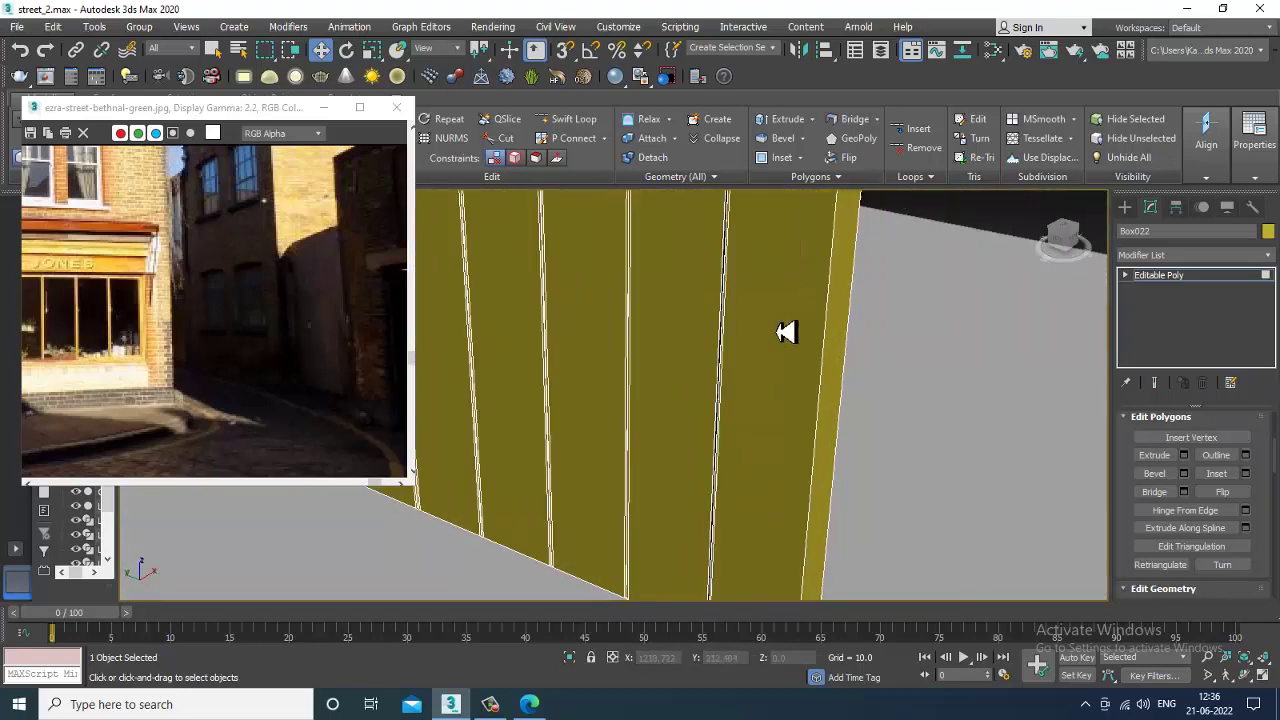
{"action": "scroll", "coordinate": [206, 317], "scroll_direction": "down", "scroll_amount": 3}
{"action": "scroll", "coordinate": [305, 318], "scroll_direction": "up", "scroll_amount": 2}
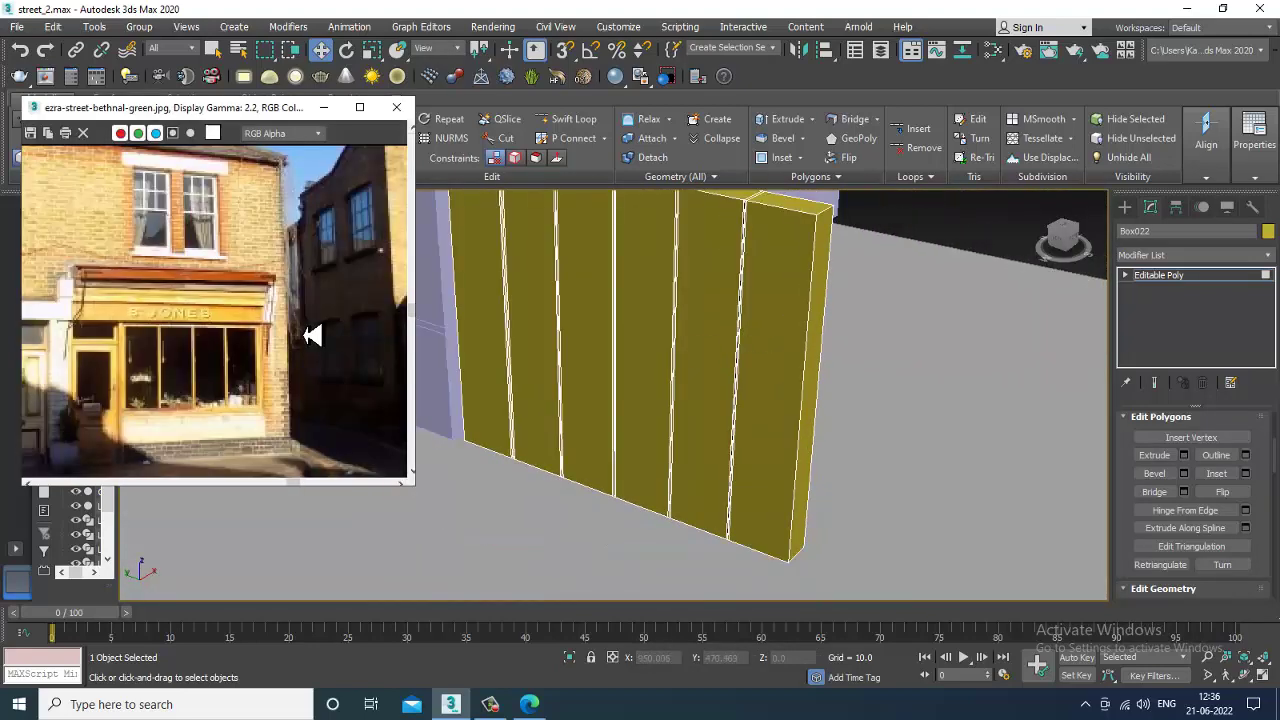
{"action": "scroll", "coordinate": [356, 335], "scroll_direction": "up", "scroll_amount": 2}
{"action": "scroll", "coordinate": [863, 456], "scroll_direction": "down", "scroll_amount": 6}
{"action": "middle_click_drag", "start_coordinate": [828, 447], "coordinate": [824, 470], "text": "alt"}
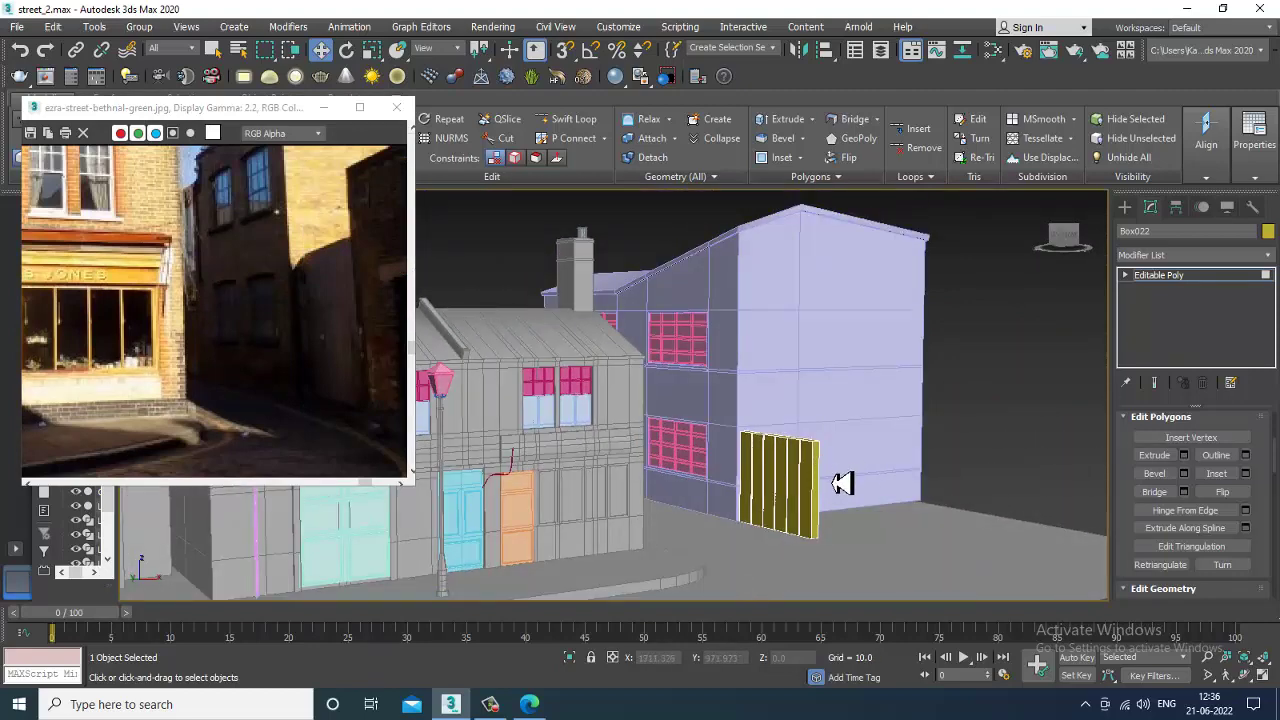
Create a box about 595 long, 355 wide and 496 high beside the plank wall as the next building's mass.
{"action": "left_click", "coordinate": [1124, 207]}
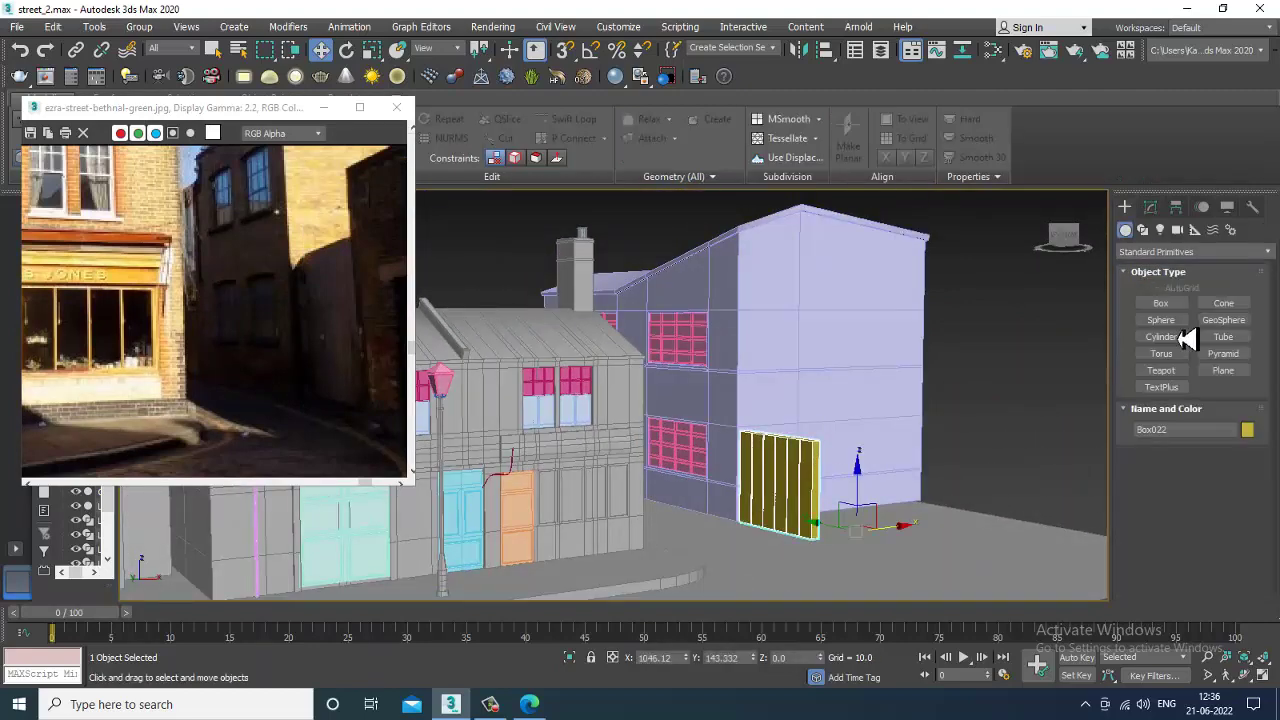
{"action": "left_click", "coordinate": [1162, 304]}
{"action": "middle_click_drag", "start_coordinate": [800, 545], "coordinate": [887, 487], "text": "alt"}
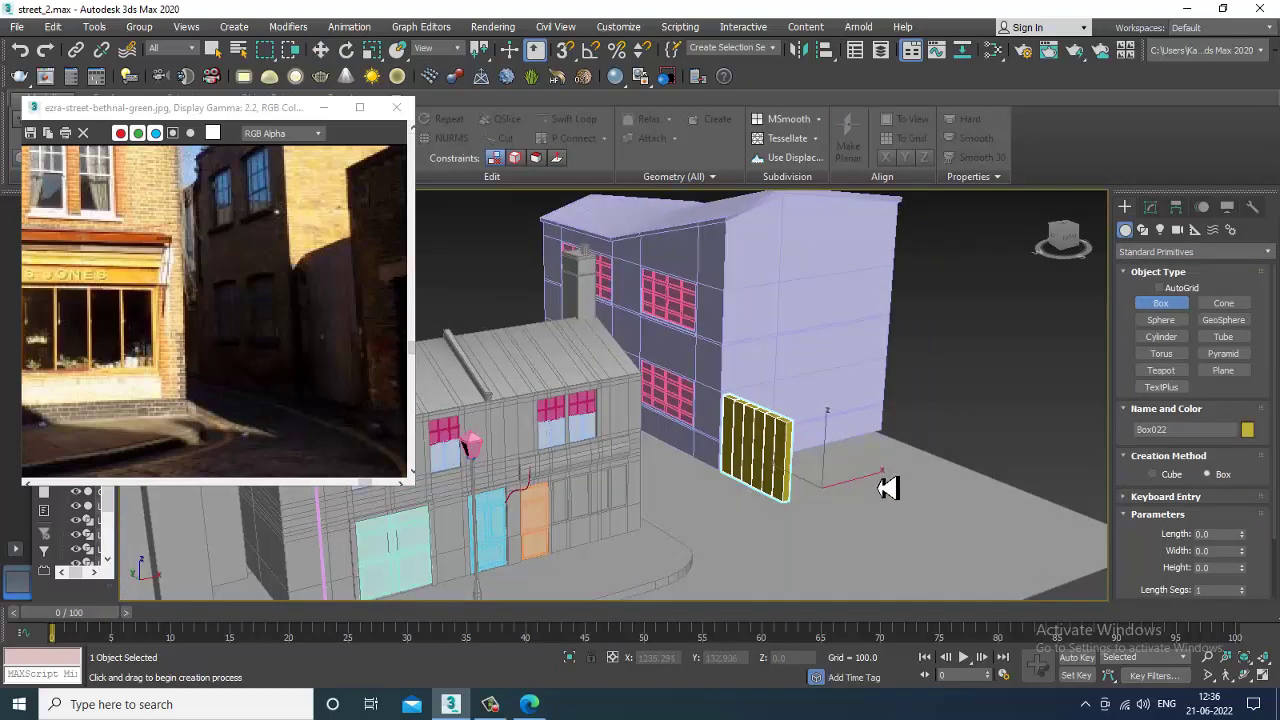
{"action": "left_click_drag", "start_coordinate": [880, 479], "coordinate": [955, 590]}
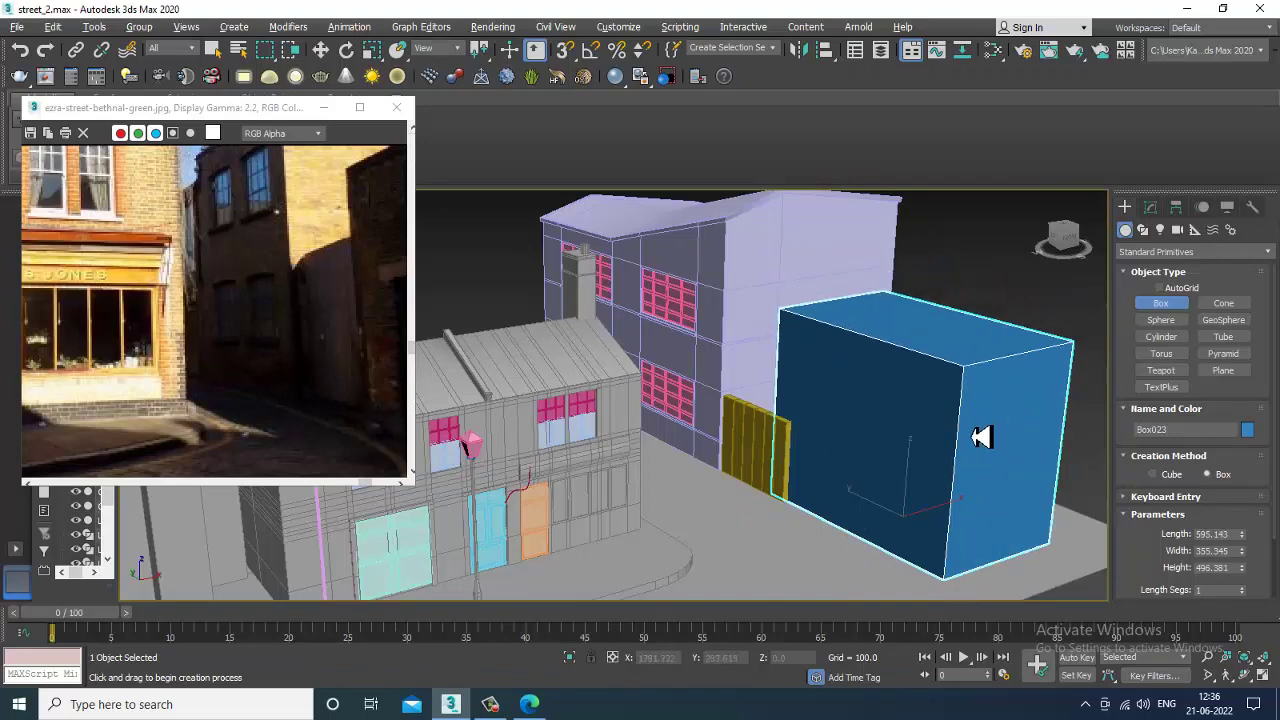
{"action": "middle_click_drag", "start_coordinate": [982, 437], "coordinate": [950, 472], "text": "alt"}
{"action": "key", "text": "w"}
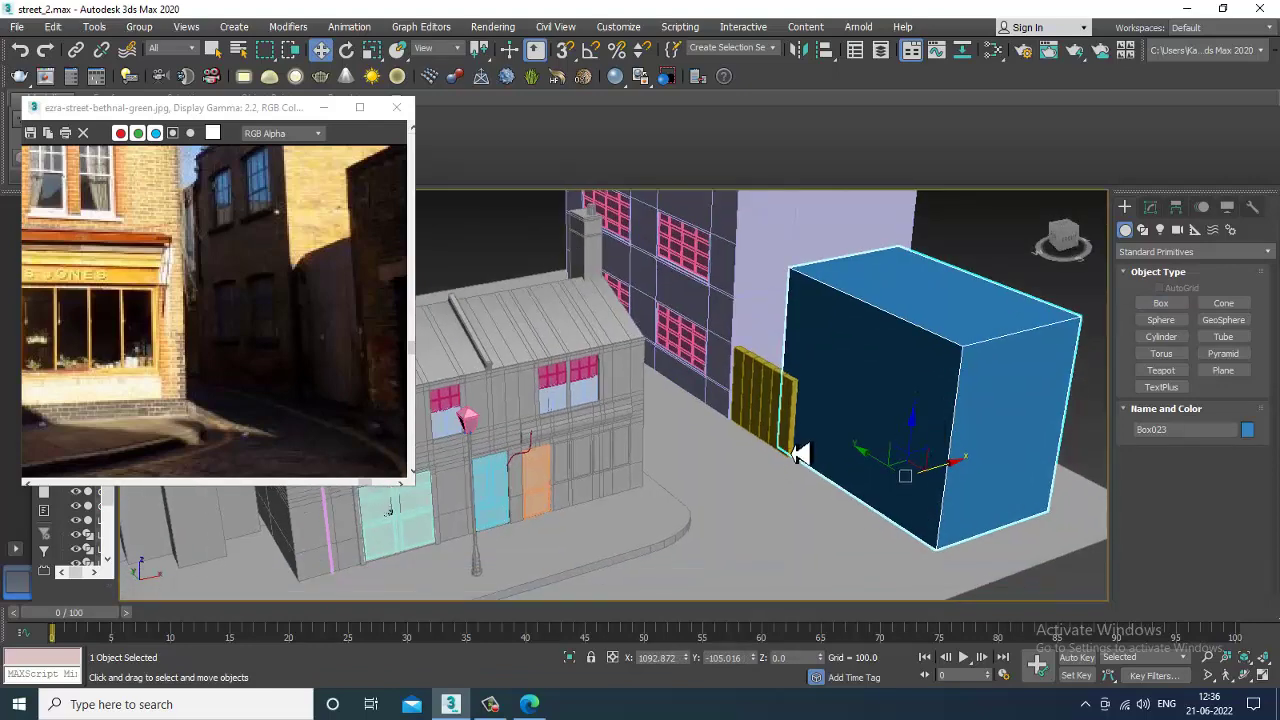
Compare the new box with the enlarged reference photo, minimize the photo and examine the box's placement in the whole street.
{"action": "mouse_move", "coordinate": [800, 454]}
{"action": "middle_mouse_down", "text": "alt"}
{"action": "mouse_move", "coordinate": [803, 417]}
{"action": "mouse_move", "coordinate": [834, 431]}
{"action": "mouse_move", "coordinate": [809, 434]}
{"action": "mouse_move", "coordinate": [814, 448]}
{"action": "middle_mouse_up", "text": "alt"}
{"action": "scroll", "coordinate": [811, 438], "scroll_direction": "up", "scroll_amount": 3}
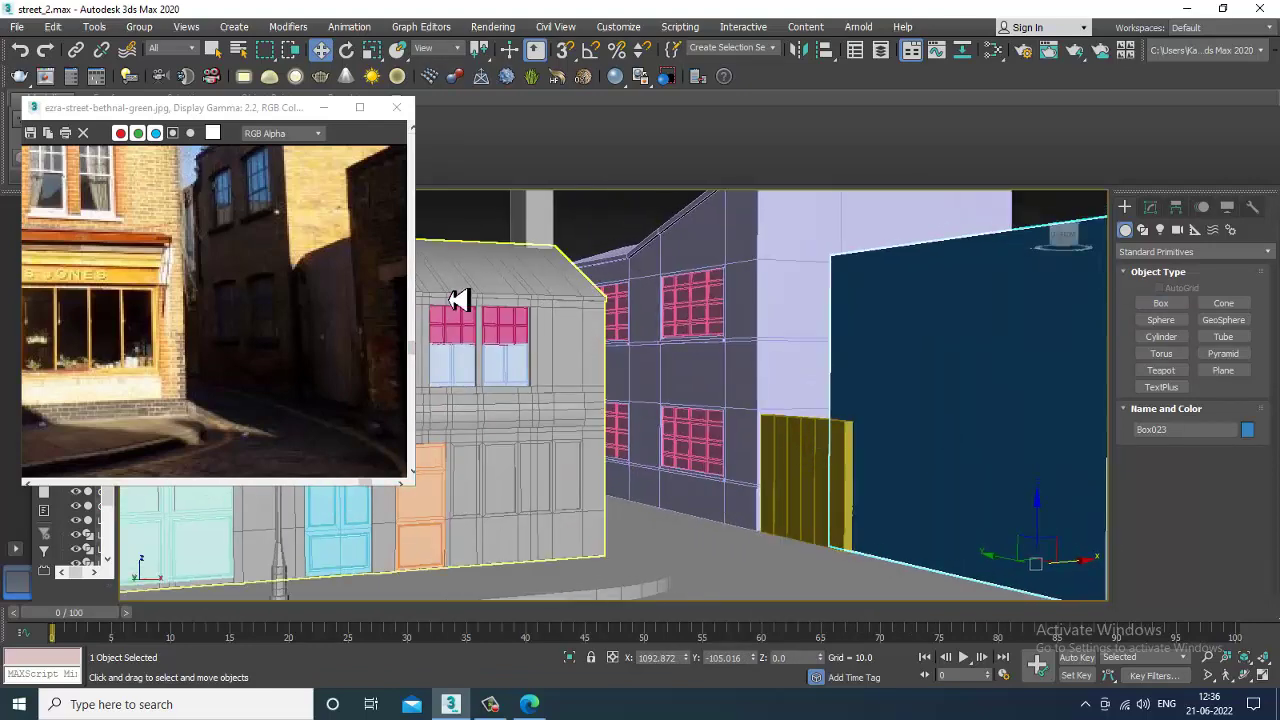
{"action": "middle_click_drag", "start_coordinate": [160, 257], "coordinate": [168, 281]}
{"action": "middle_click_drag", "start_coordinate": [693, 414], "coordinate": [696, 414]}
{"action": "left_click", "coordinate": [285, 132]}
{"action": "key", "text": "super+Left"}
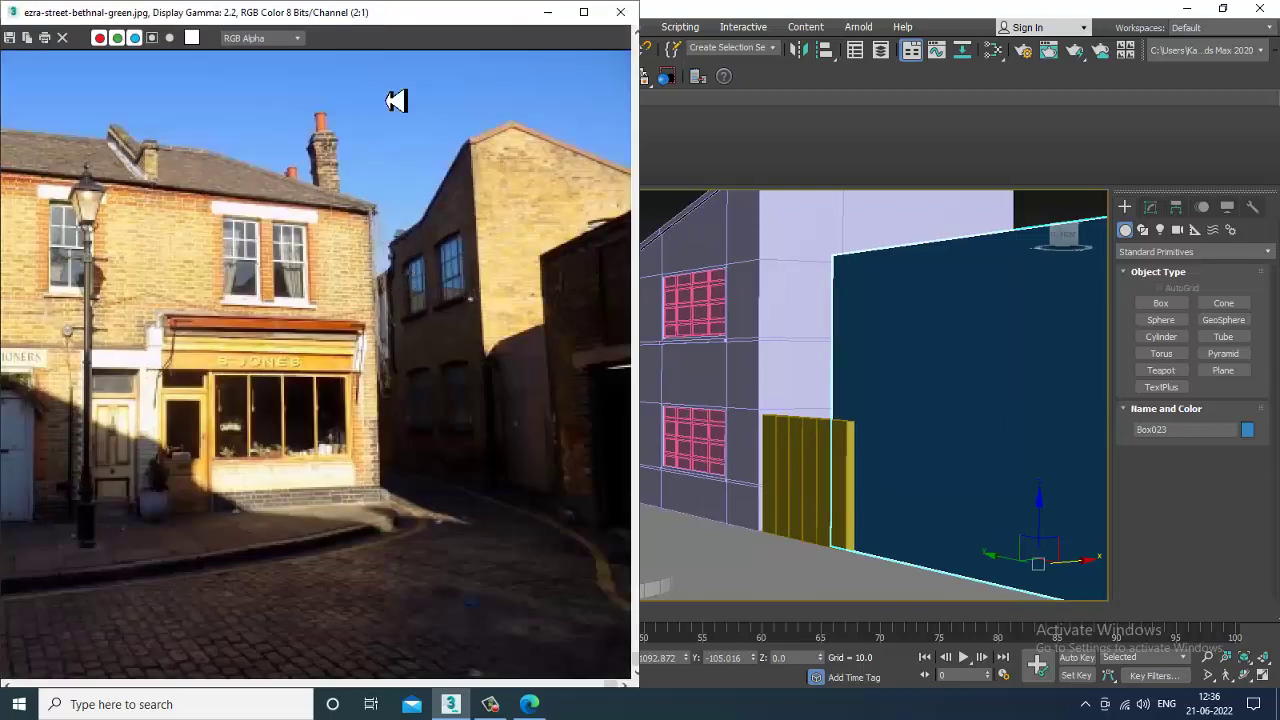
{"action": "left_click", "coordinate": [548, 12]}
{"action": "scroll", "coordinate": [674, 435], "scroll_direction": "down", "scroll_amount": 5}
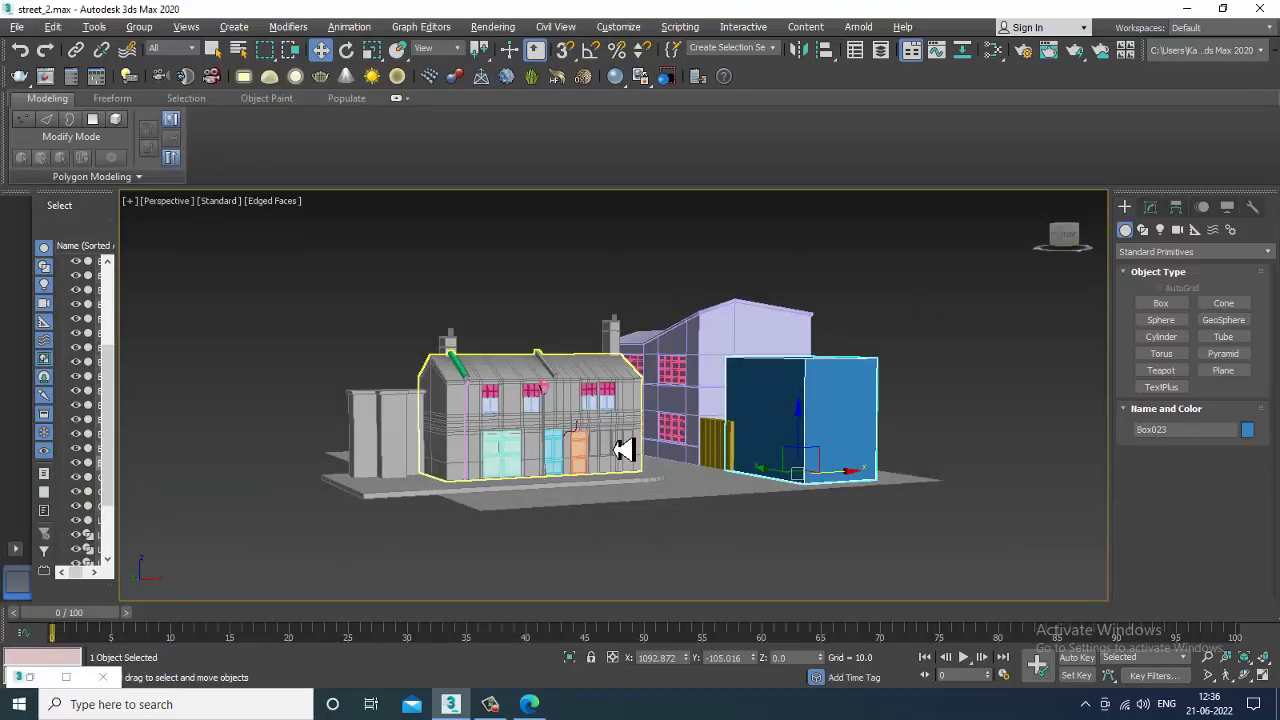
{"action": "scroll", "coordinate": [623, 449], "scroll_direction": "up", "scroll_amount": 4}
{"action": "middle_click_drag", "start_coordinate": [623, 449], "coordinate": [706, 459], "text": "alt"}
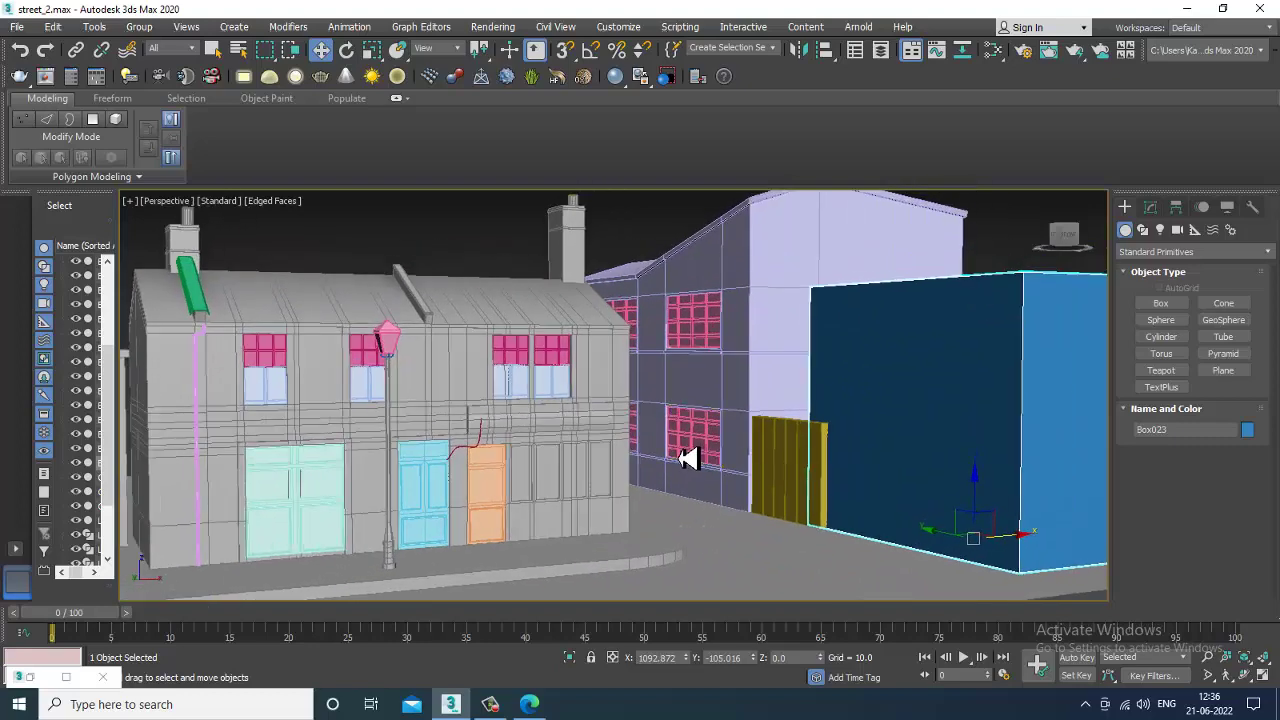